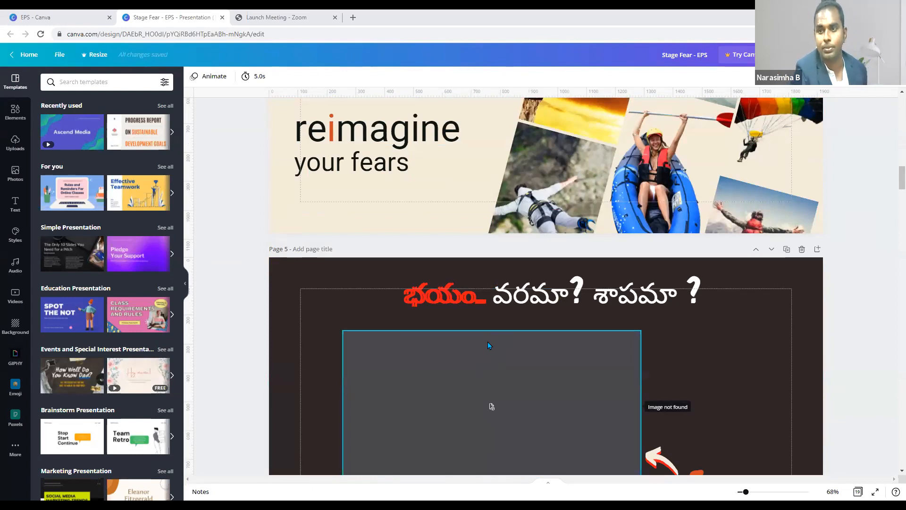
- Scroll through the Stage Fear - EPS deck pages, ending on page 5
scroll(486, 340, down, 3)
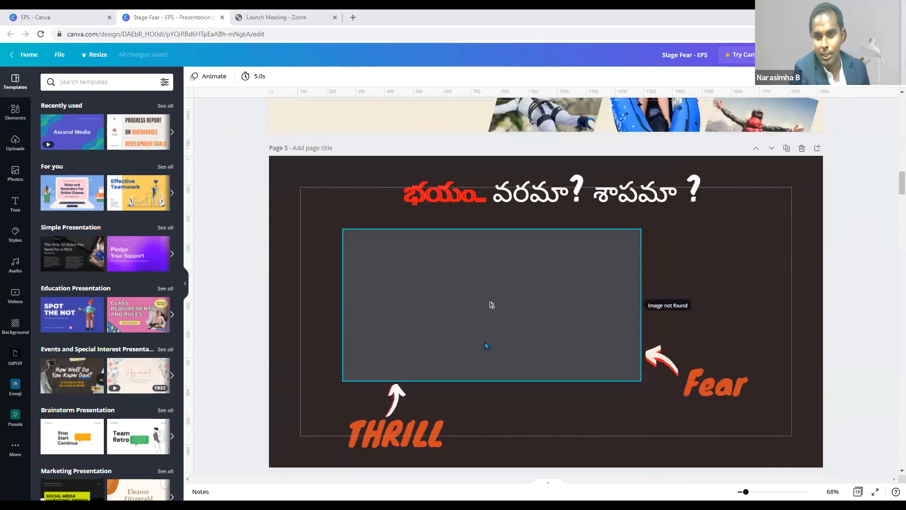
scroll(485, 341, up, 2)
scroll(486, 342, up, 4)
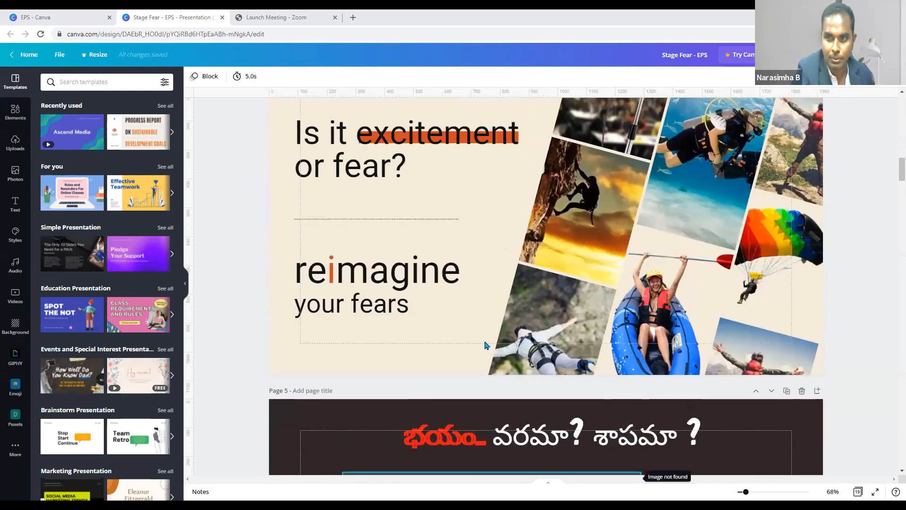
scroll(487, 346, down, 7)
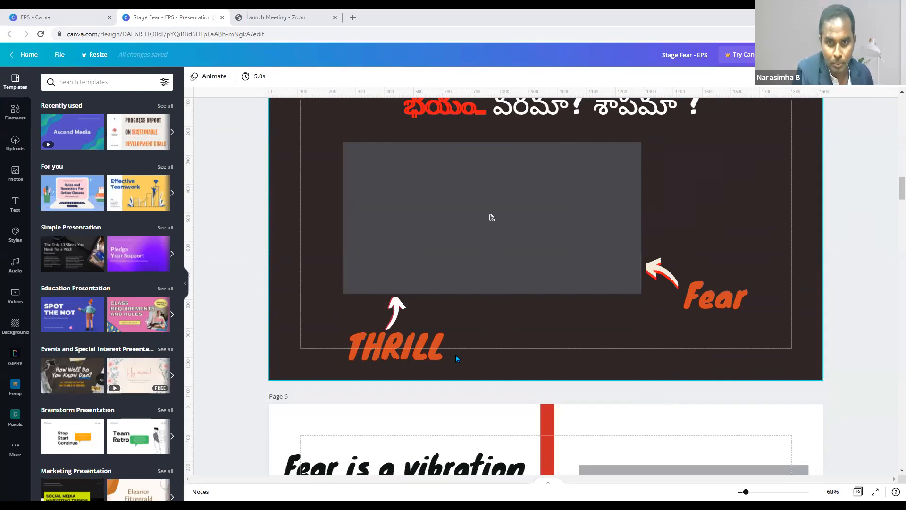
scroll(456, 358, down, 8)
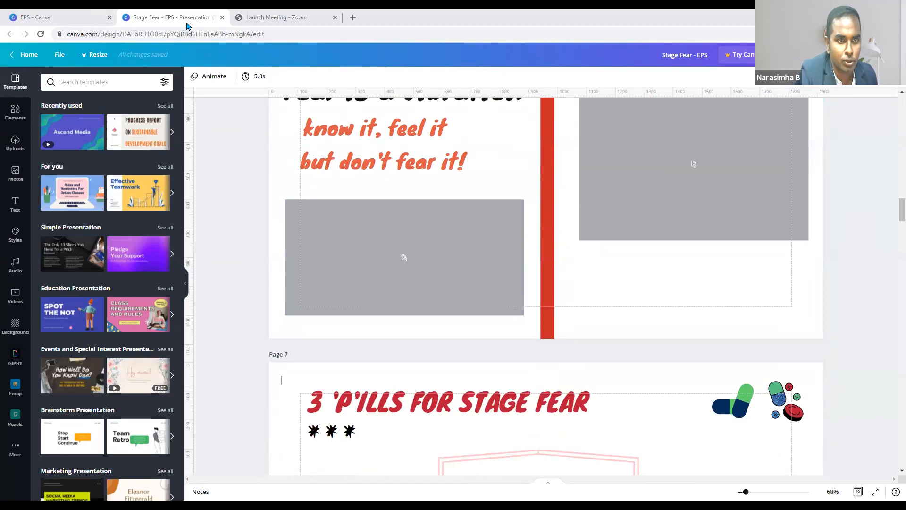
- Close Stage Fear - EPS and browse pages 1–4 of the poster day 4 designer talk design
click(222, 18)
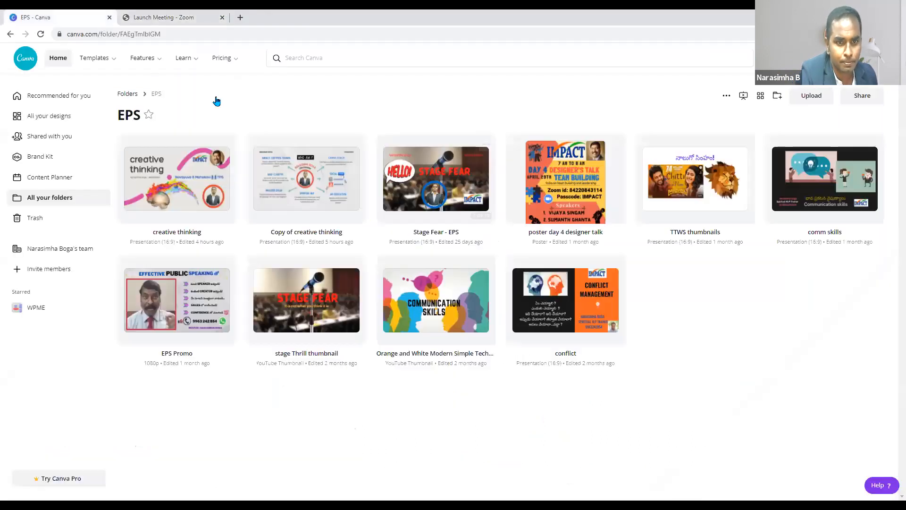
click(586, 199)
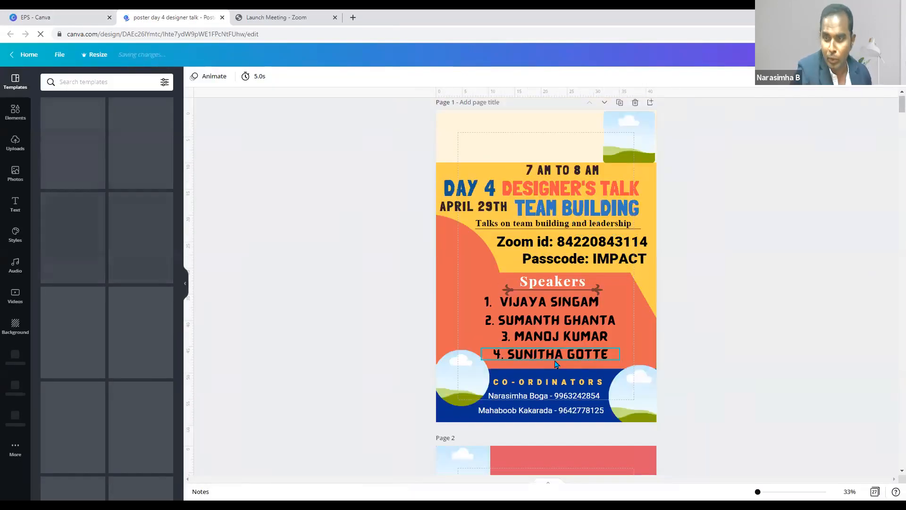
scroll(548, 341, down, 6)
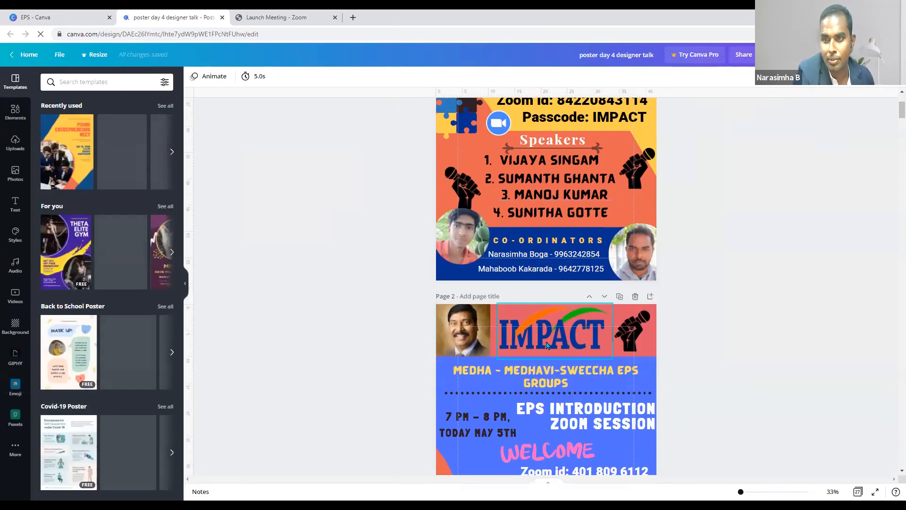
scroll(547, 344, down, 4)
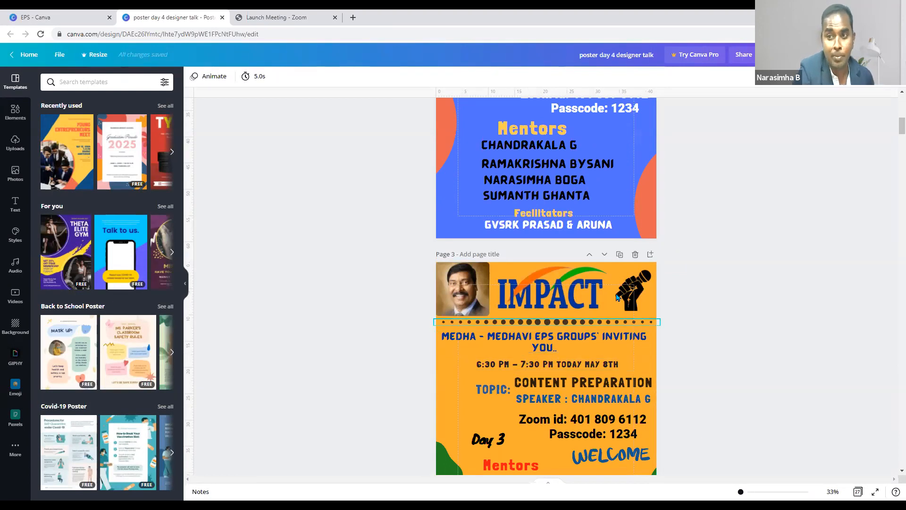
scroll(531, 385, down, 5)
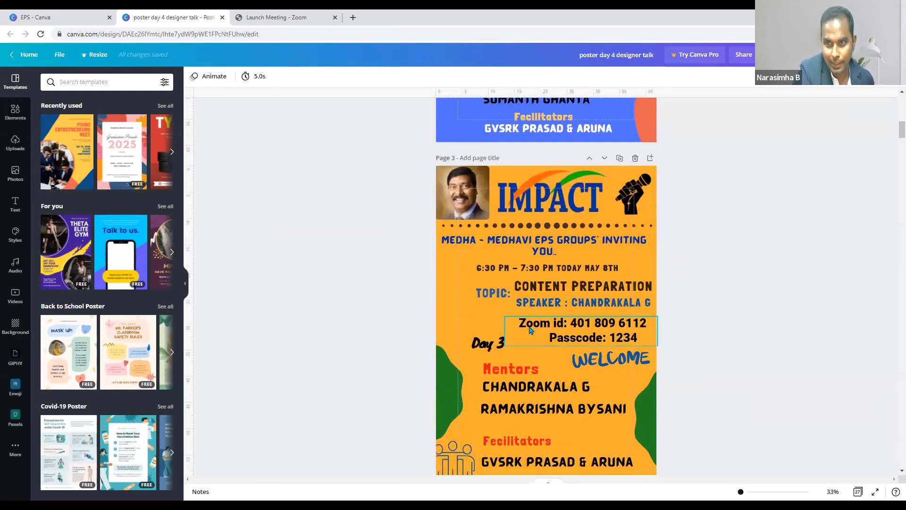
scroll(528, 337, down, 6)
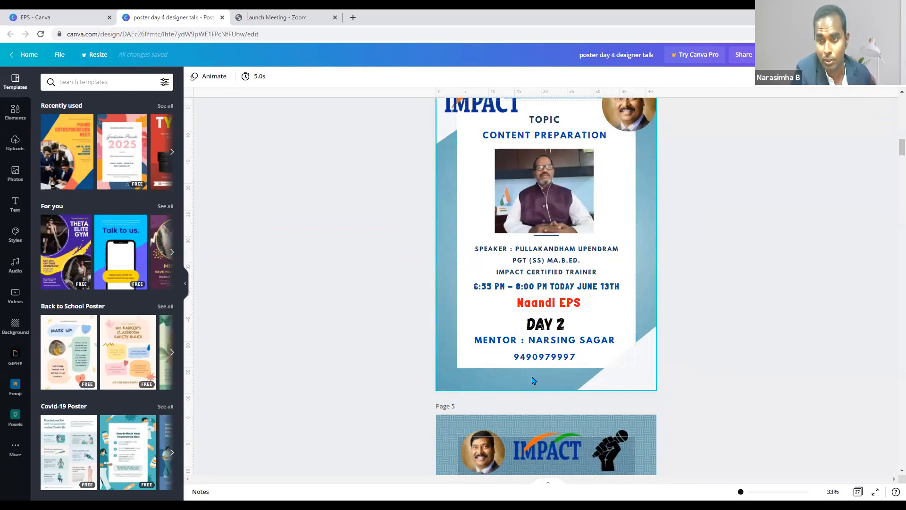
- Open EPS Promo, dismiss the Video Editor popup, and preview its promo video full screen
click(78, 17)
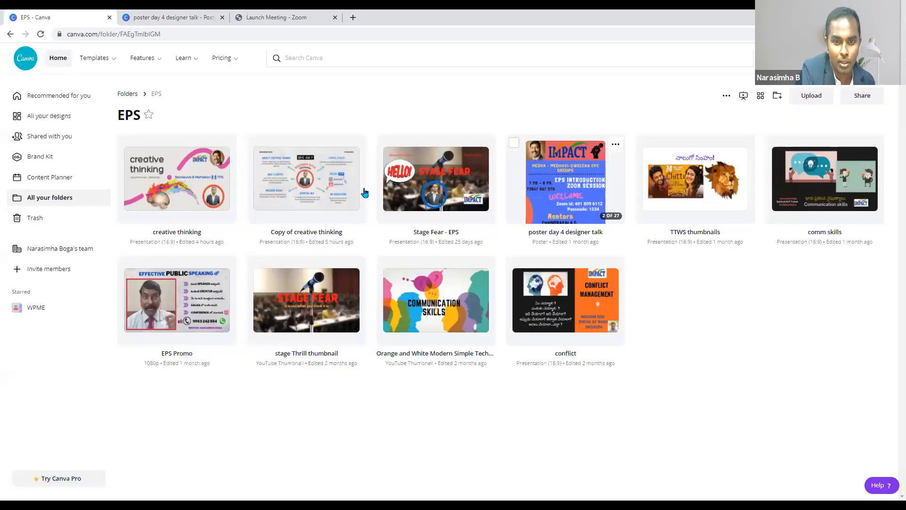
click(218, 301)
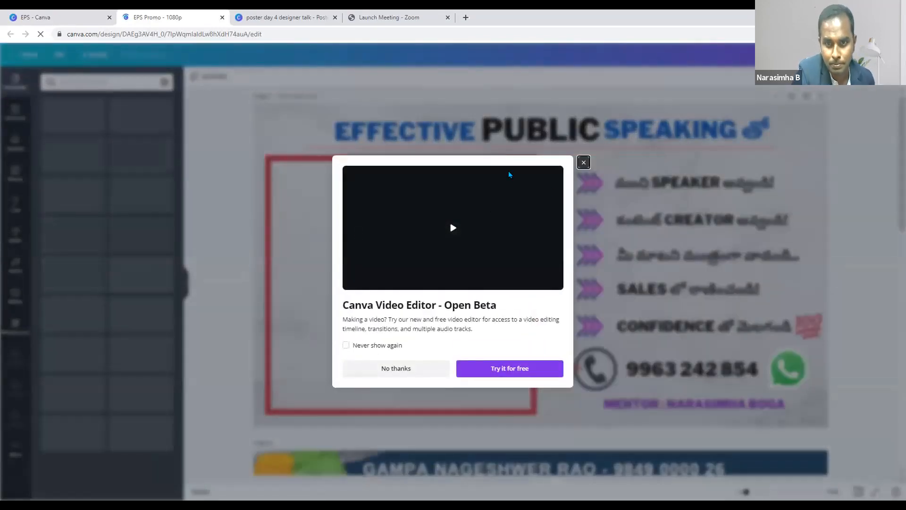
click(396, 368)
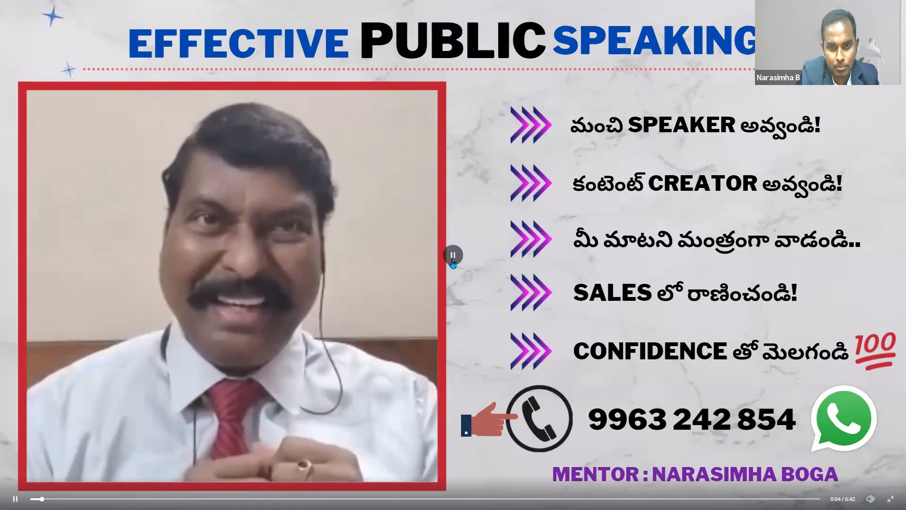
click(452, 329)
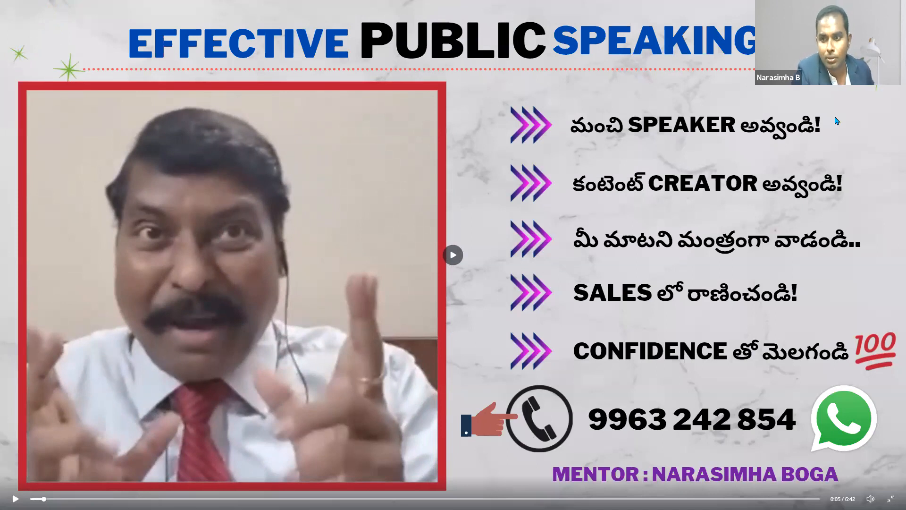
key(Escape)
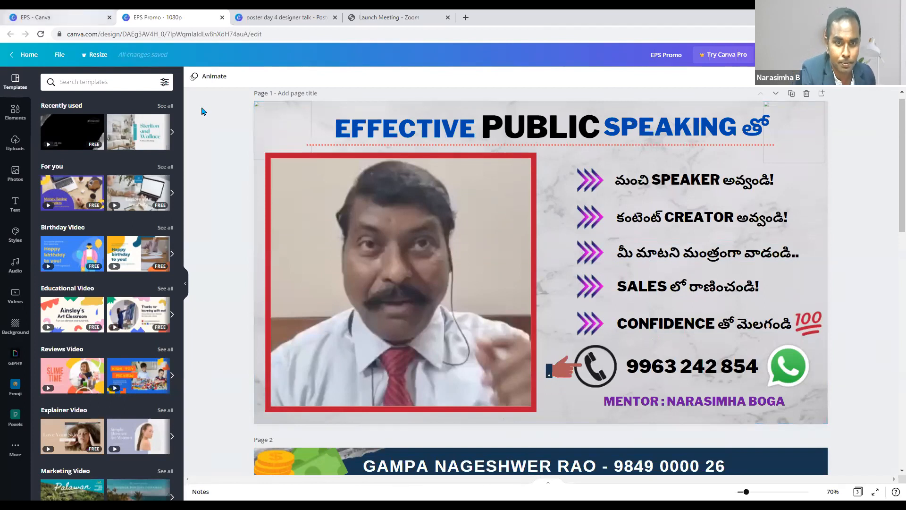
- Open Copy of creative thinking from the EPS folder and close the EPS Promo tab
click(75, 15)
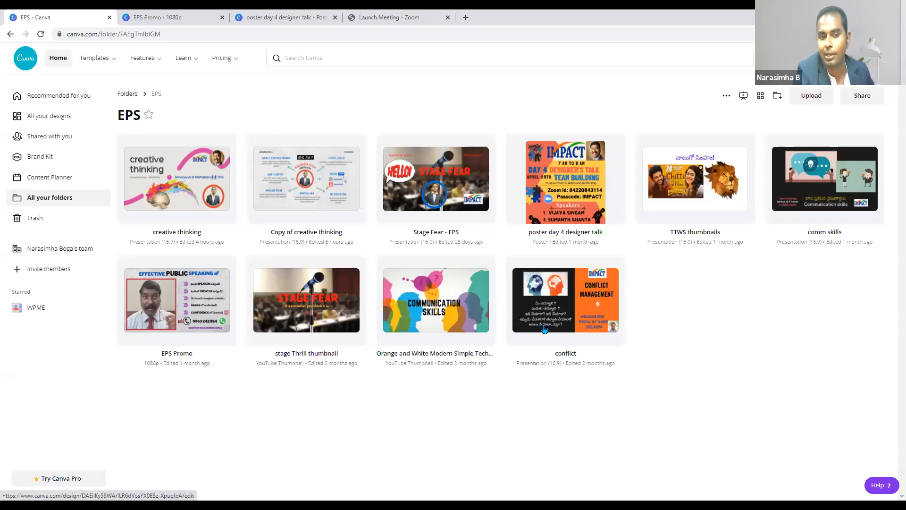
click(330, 177)
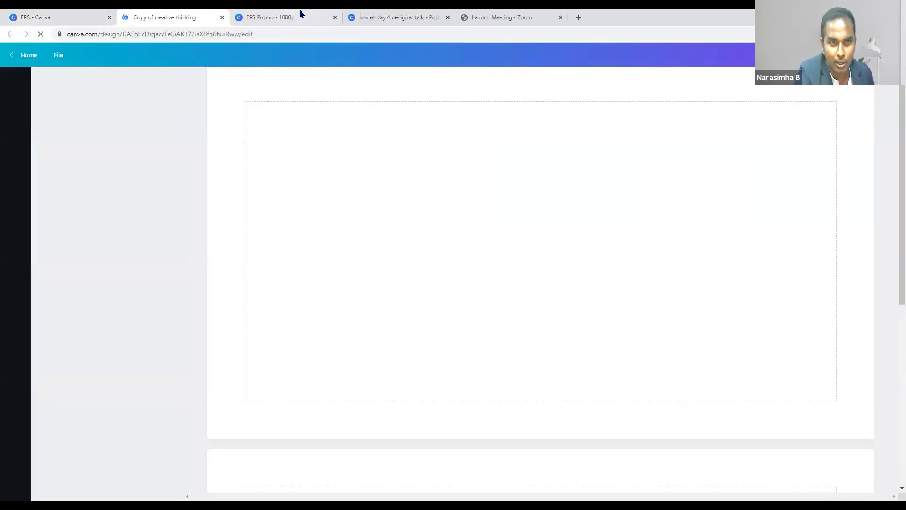
click(337, 18)
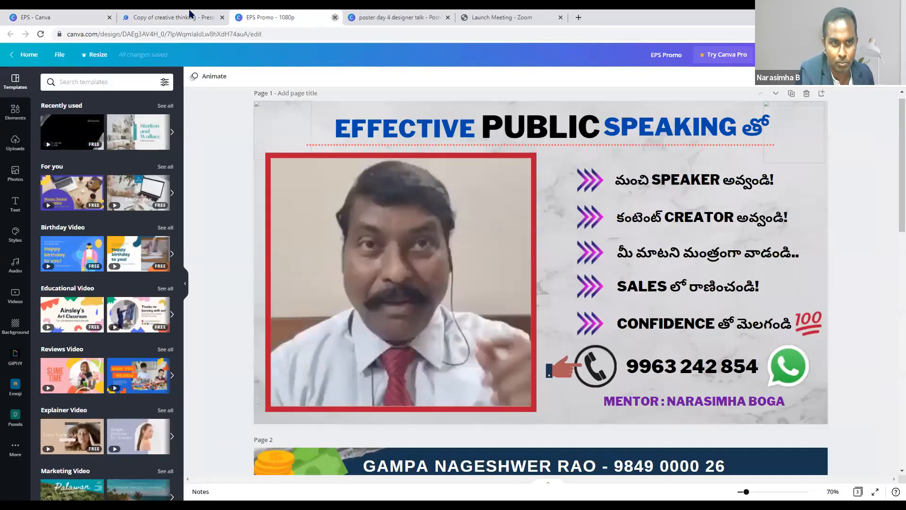
click(336, 18)
- Preview Copy of creative thinking full screen, then exit back to the editor
key(ctrl+shift+Tab)
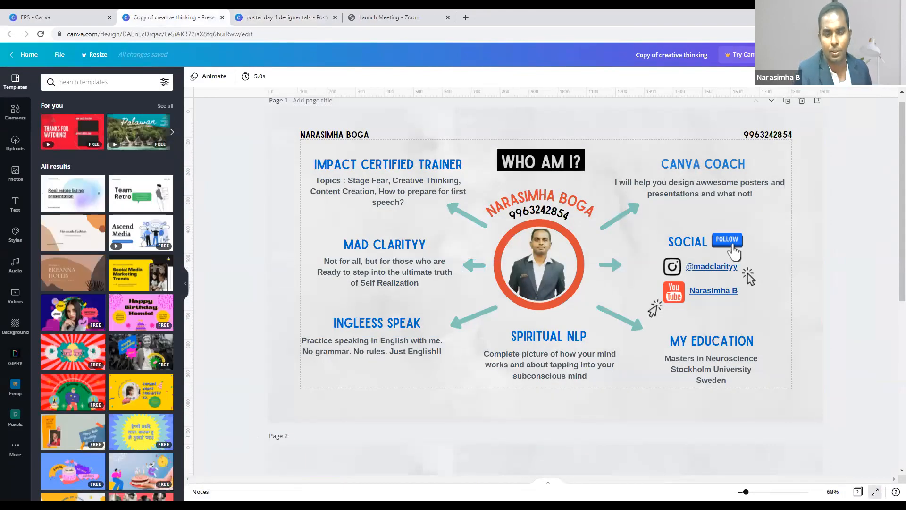
key(ctrl+alt+p)
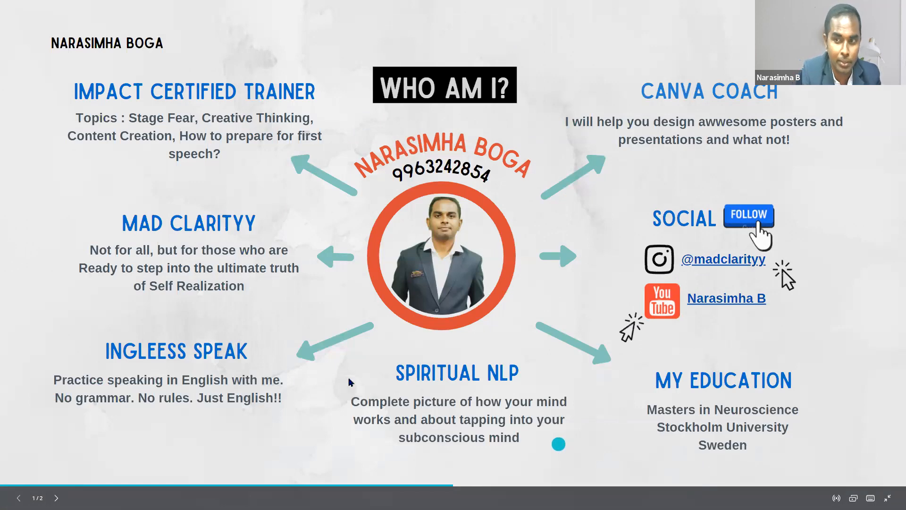
key(Escape)
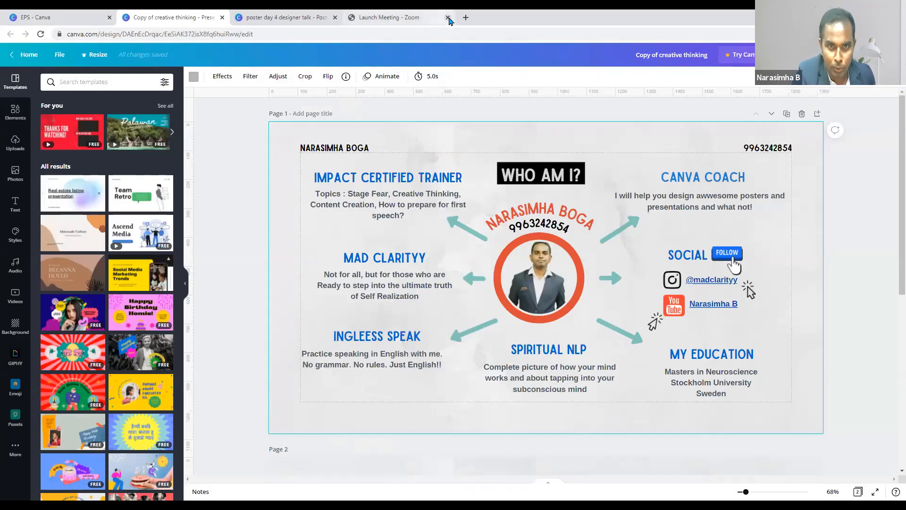
- Load canva.com in a new Chrome tab
click(465, 17)
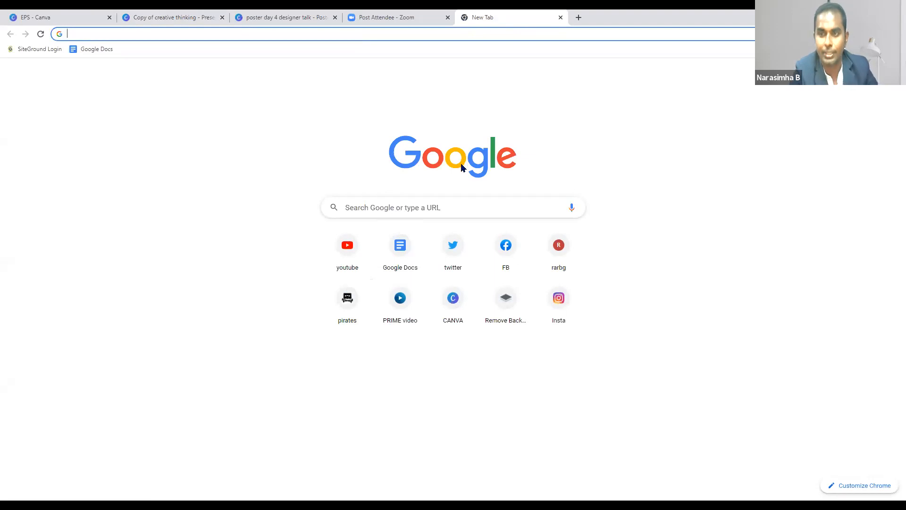
click(461, 34)
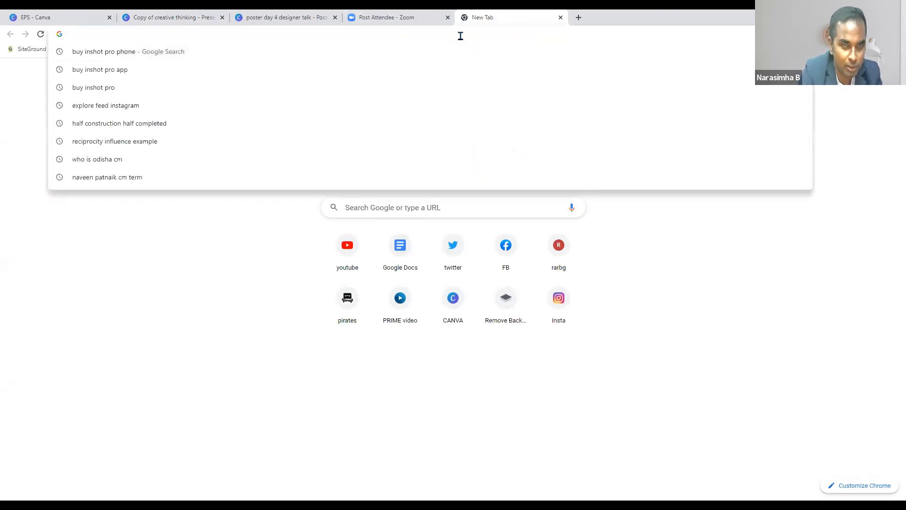
text(canva.com)
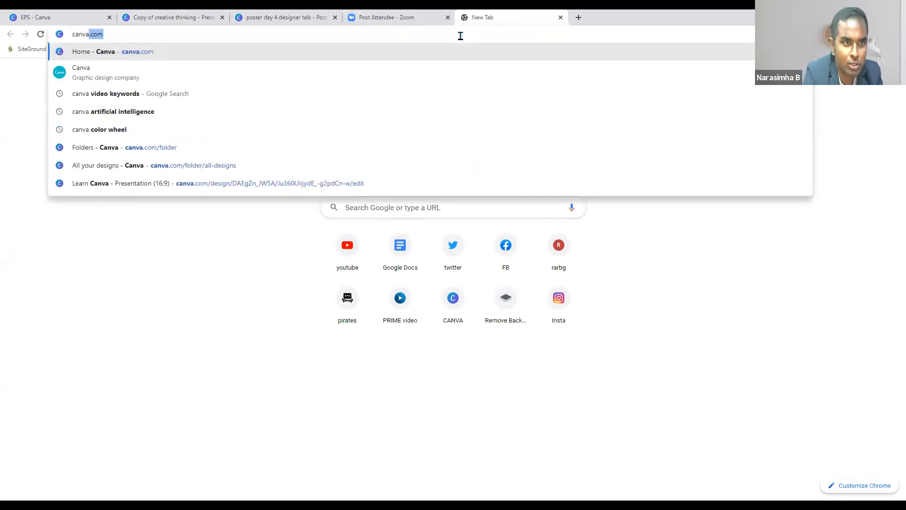
key(Return)
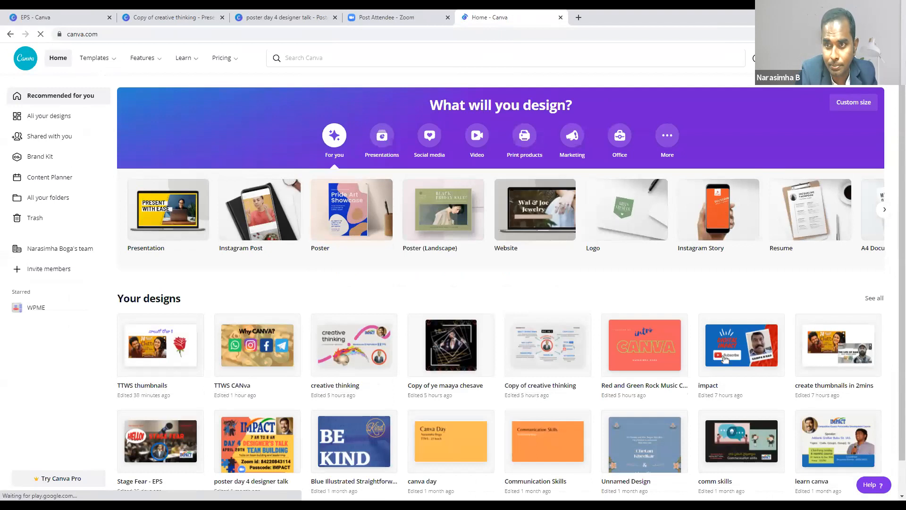
key(alt+f)
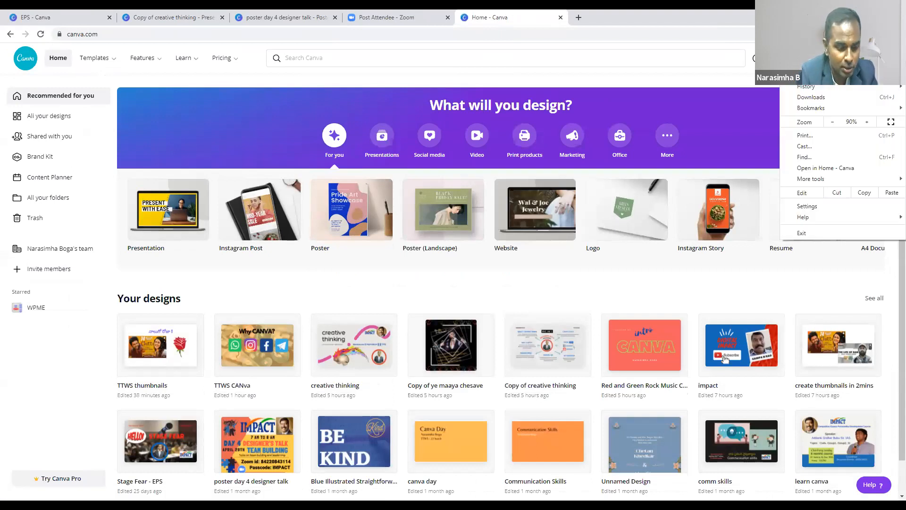
key(Escape)
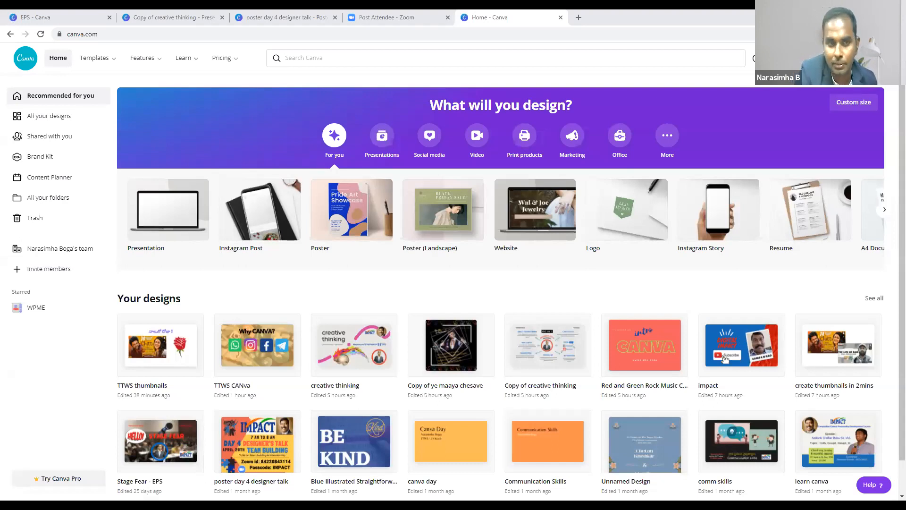
click(577, 18)
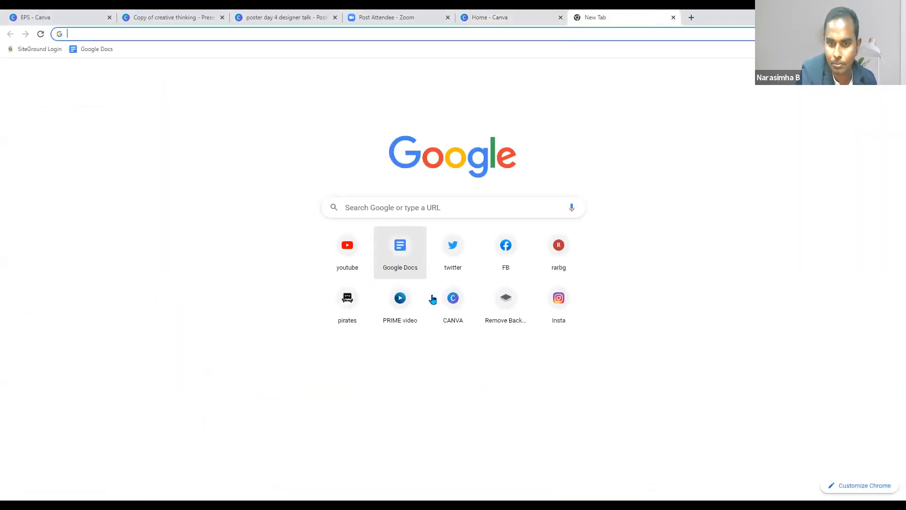
click(445, 303)
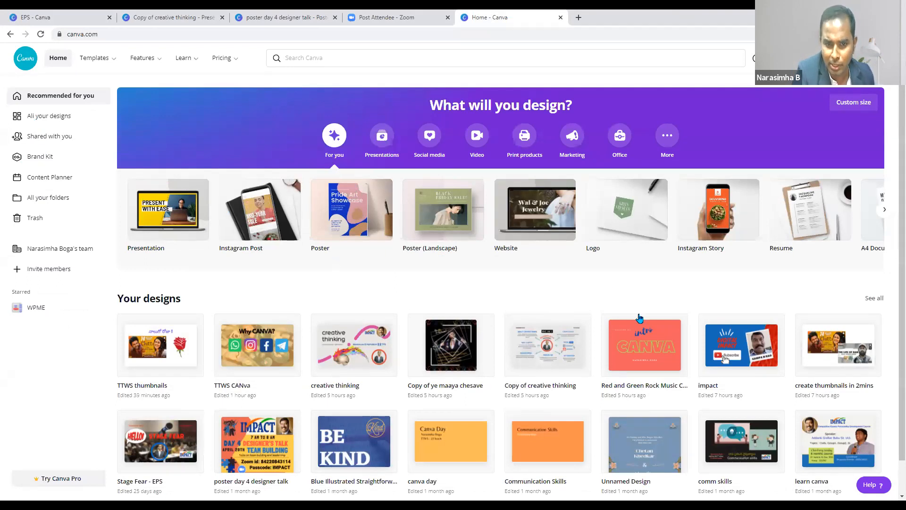
scroll(455, 236, down, 1)
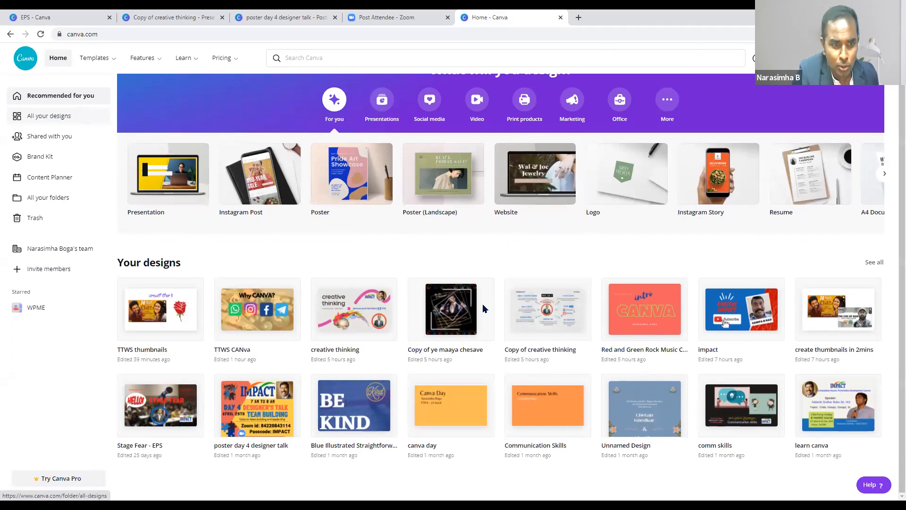
scroll(483, 308, up, 1)
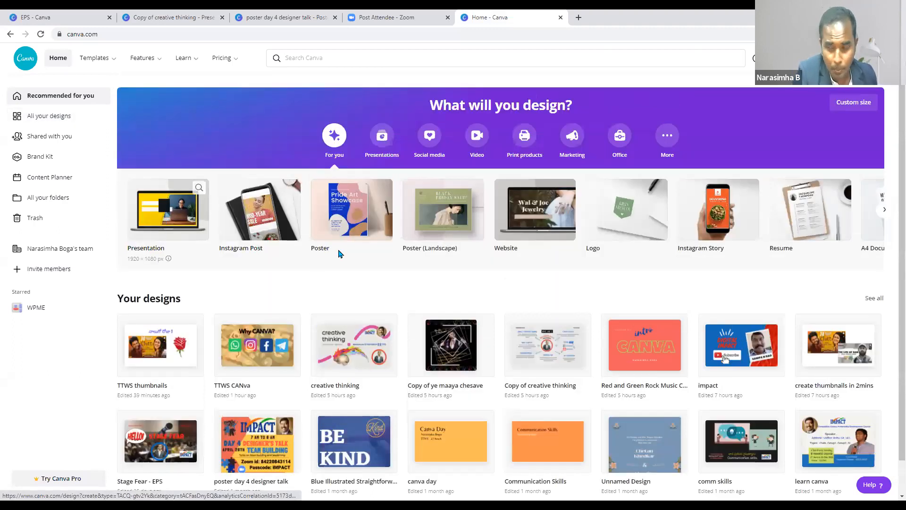
- Start a blank presentation, discard it, and activate the Search Canva box on Home
click(180, 217)
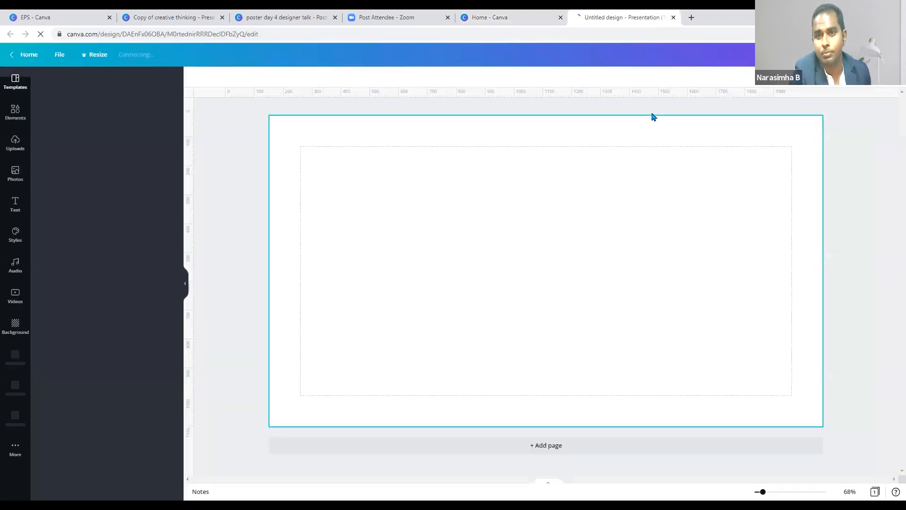
click(674, 17)
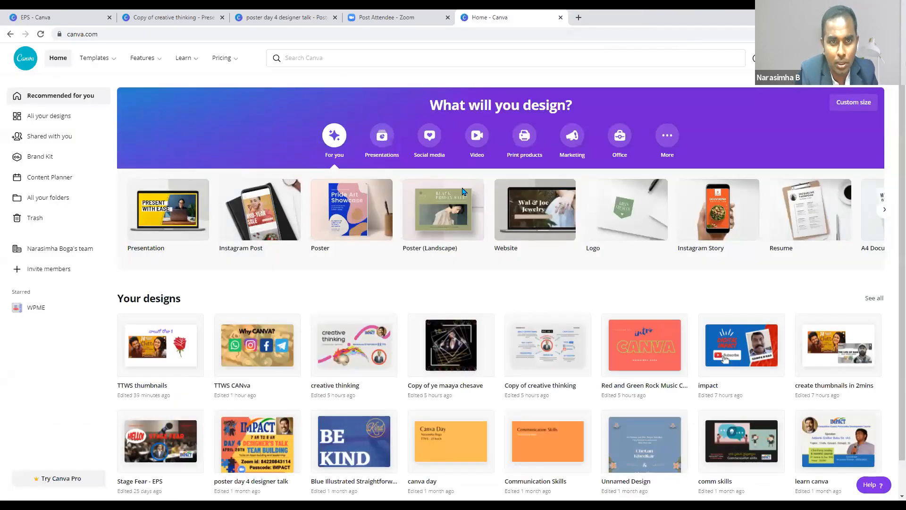
click(354, 59)
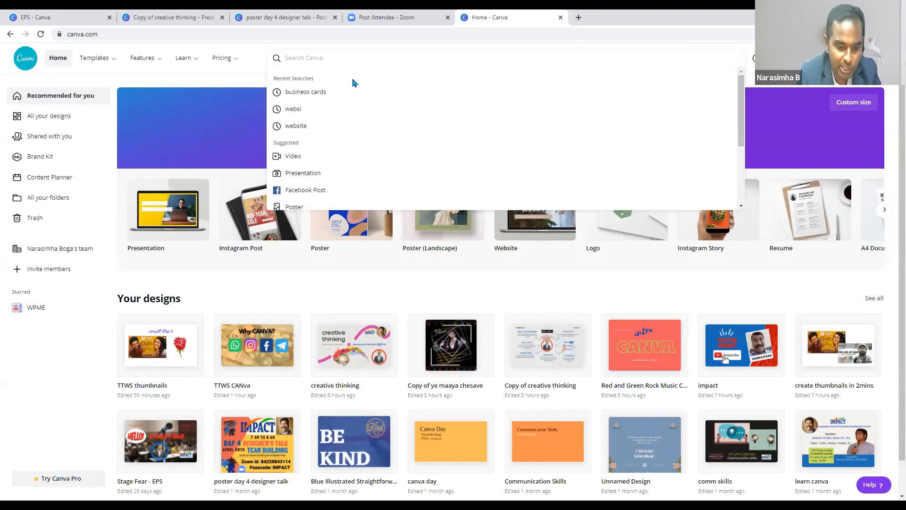
- Search 'present' for Presentation templates, create a blank presentation, then close it
text(present)
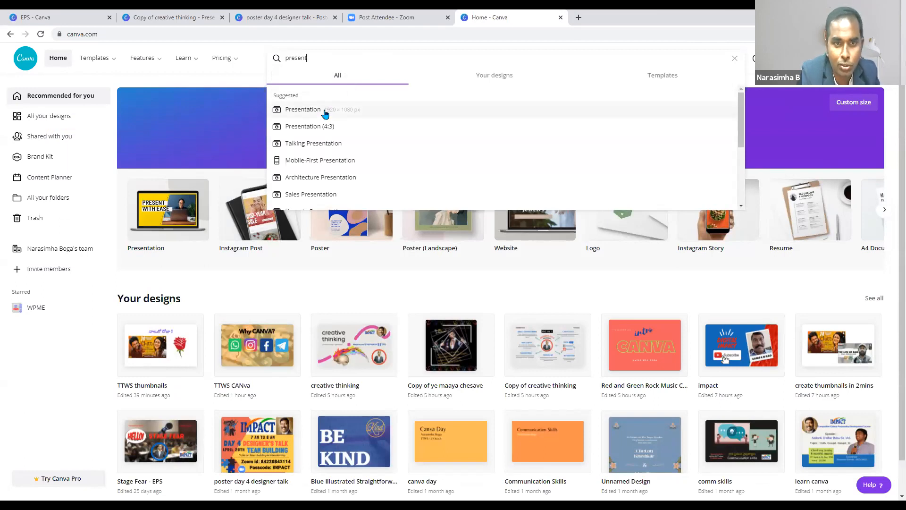
click(325, 111)
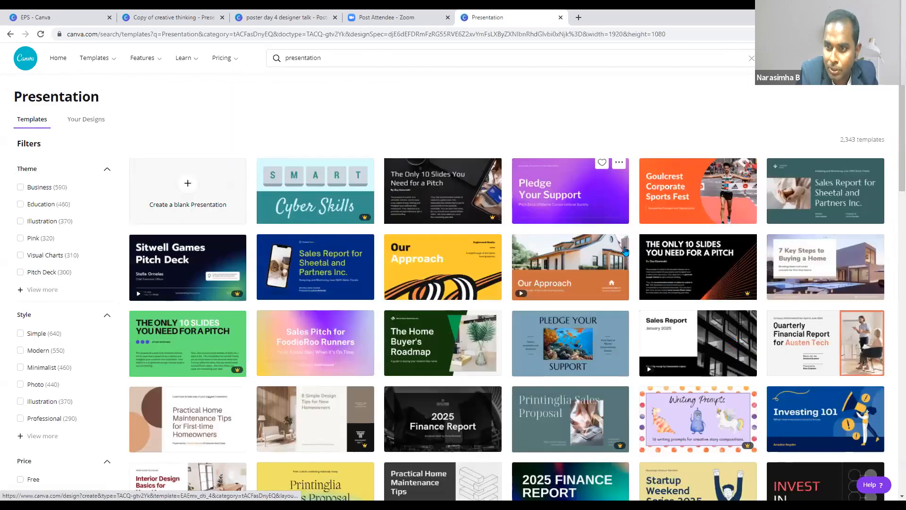
click(205, 199)
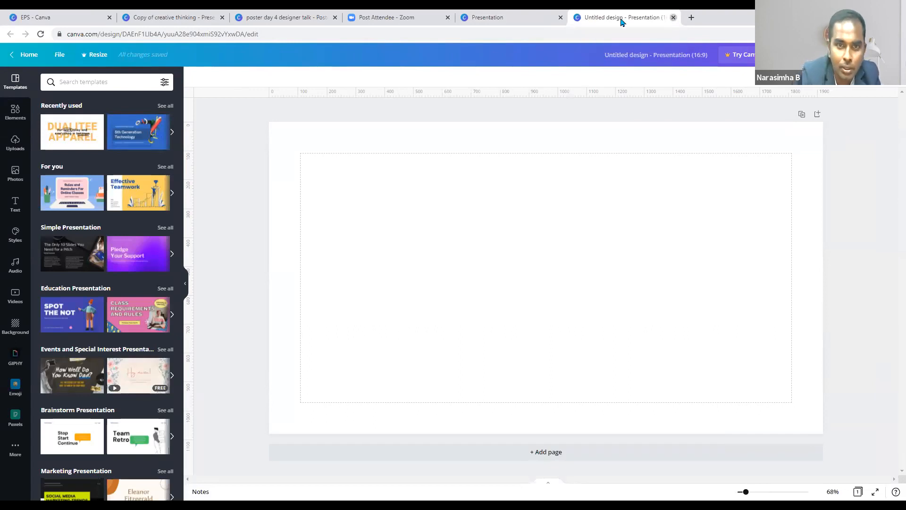
click(674, 18)
- Search 'poster' templates and filter them to Free only
text(posters)
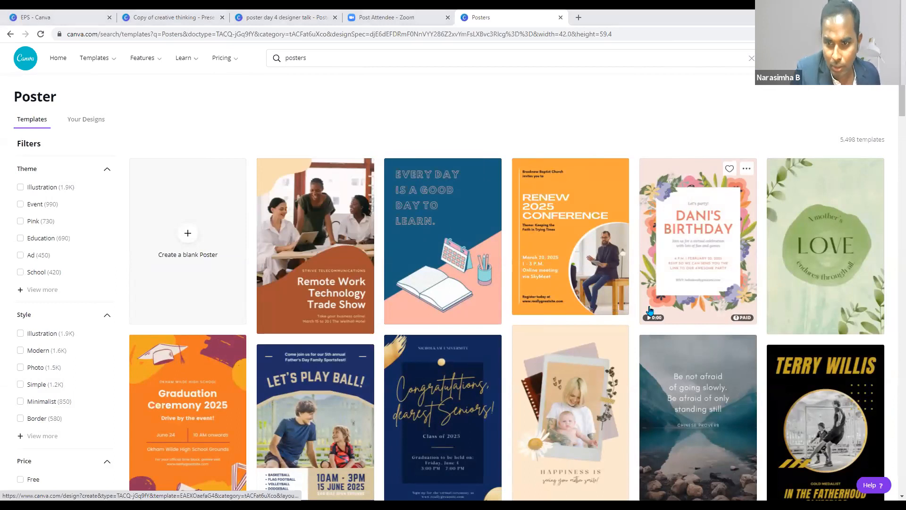
scroll(192, 228, down, 1)
scroll(192, 228, up, 1)
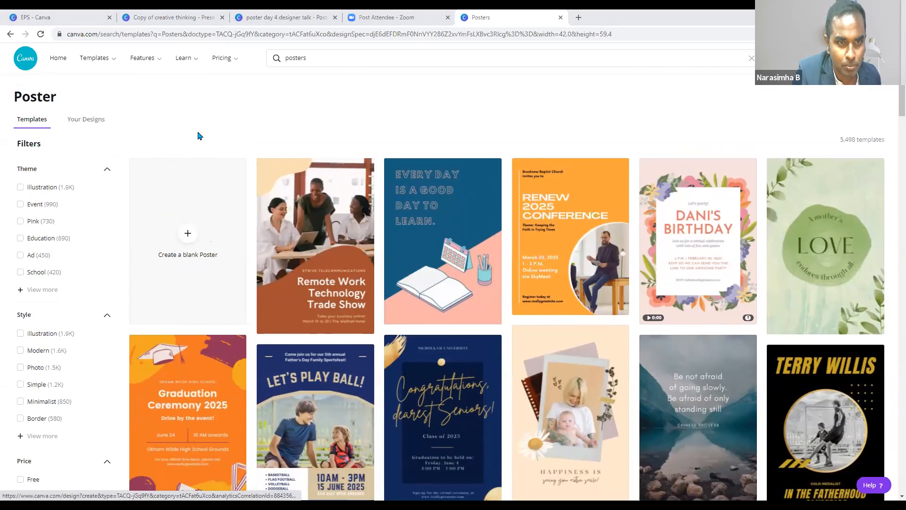
scroll(70, 290, down, 4)
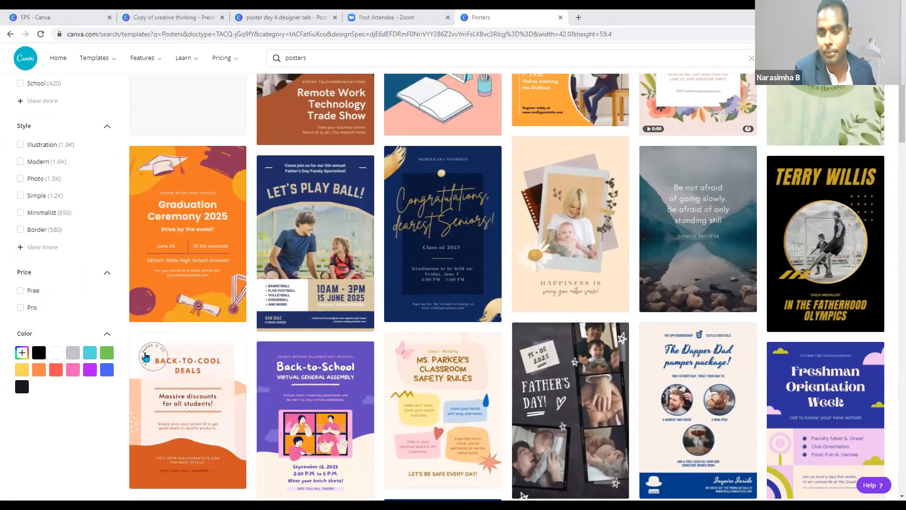
click(32, 291)
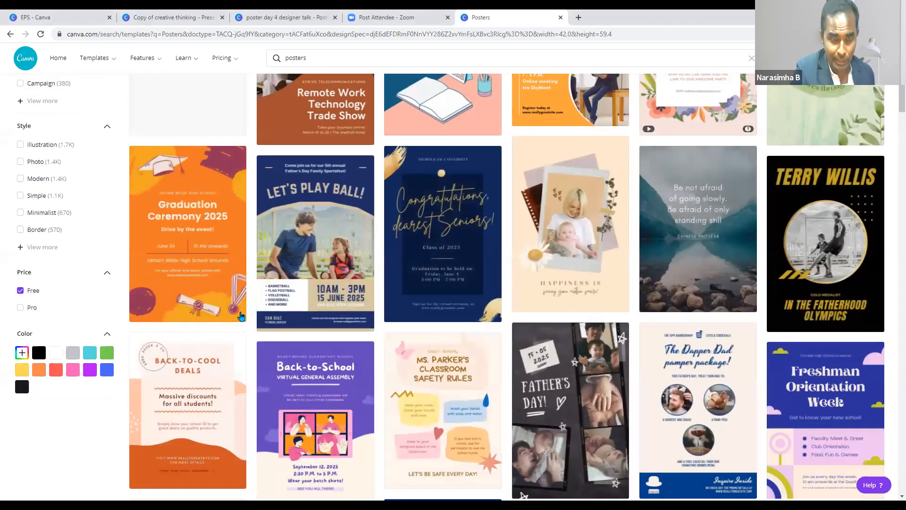
- Browse the free poster templates and open EVERY DAY IS A GOOD DAY TO LEARN
scroll(241, 315, up, 4)
scroll(242, 312, down, 1)
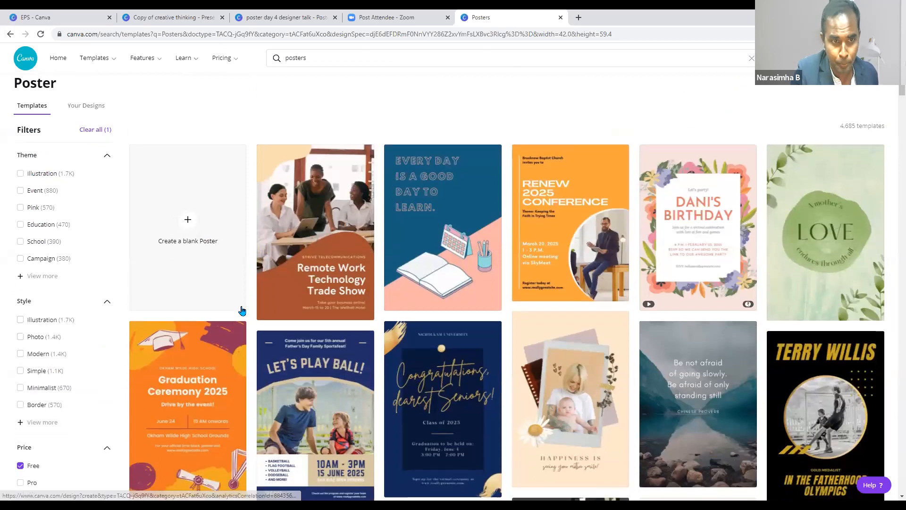
scroll(242, 312, down, 2)
scroll(243, 307, up, 1)
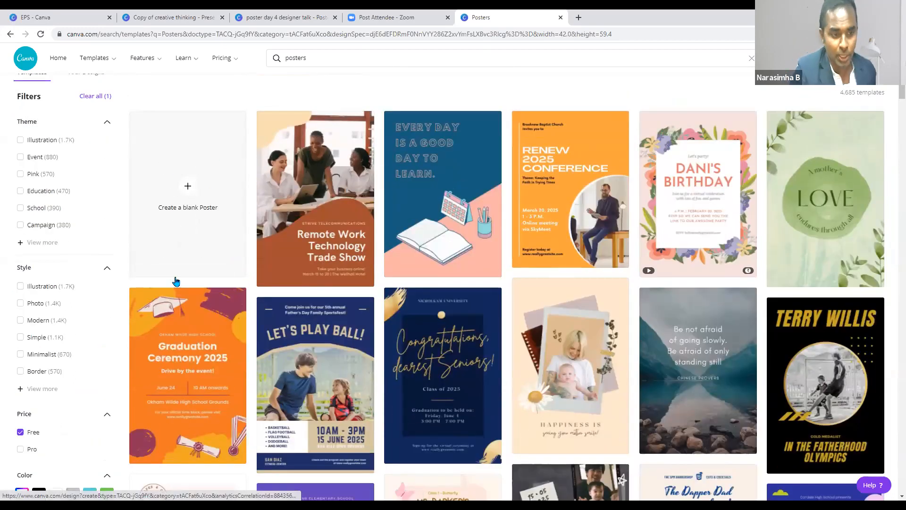
scroll(168, 284, down, 2)
scroll(170, 286, down, 1)
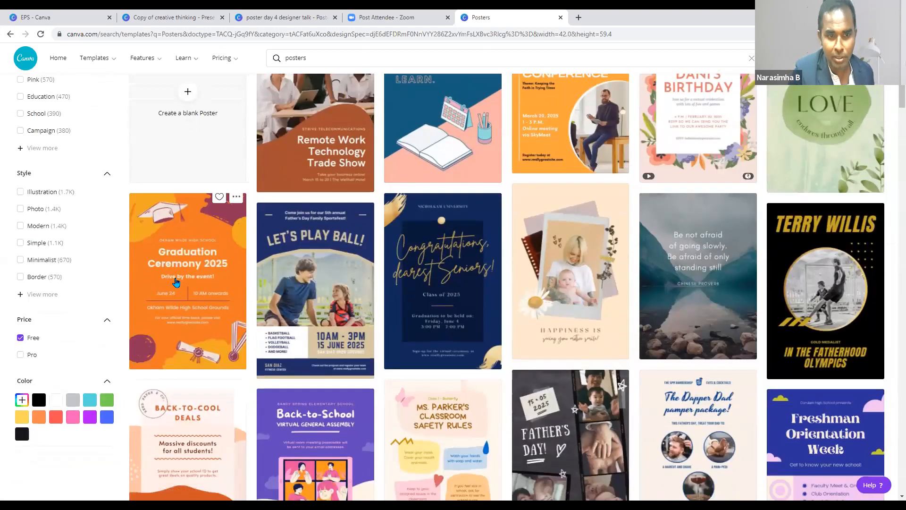
scroll(175, 282, up, 1)
scroll(176, 283, up, 3)
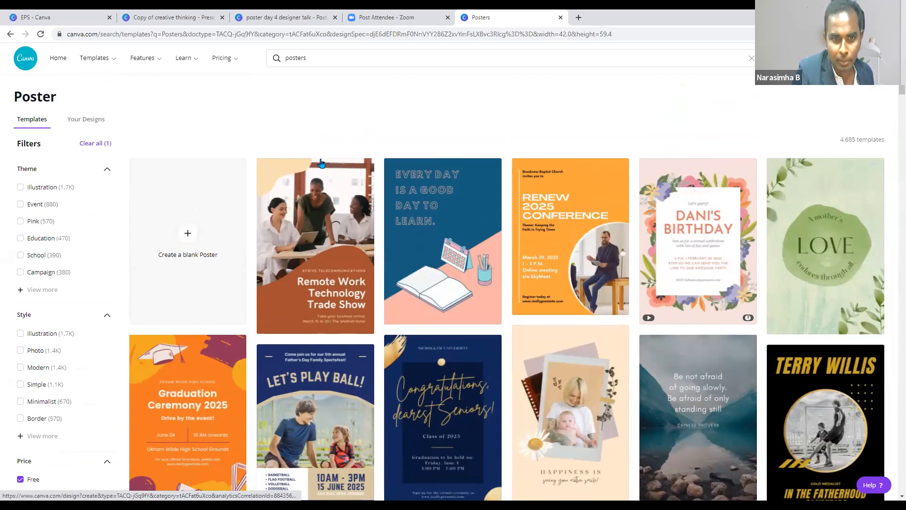
scroll(380, 336, down, 4)
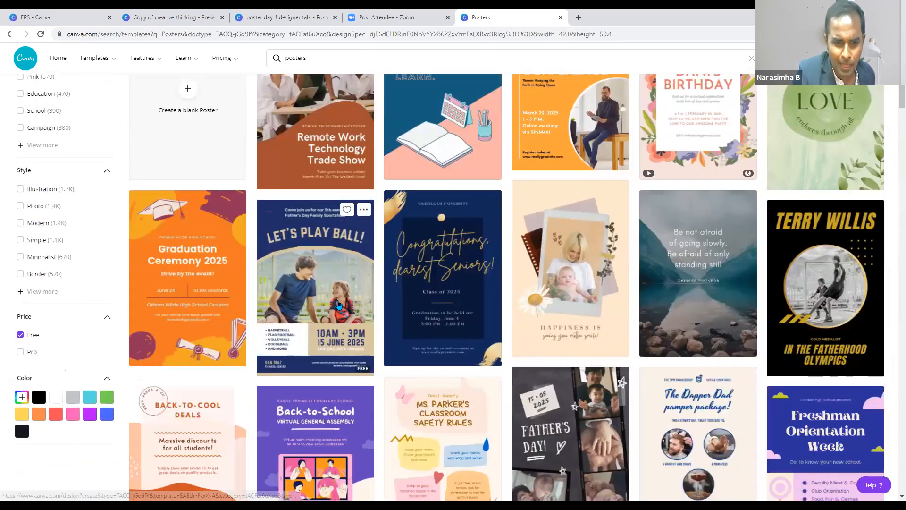
scroll(380, 337, down, 3)
scroll(381, 273, down, 2)
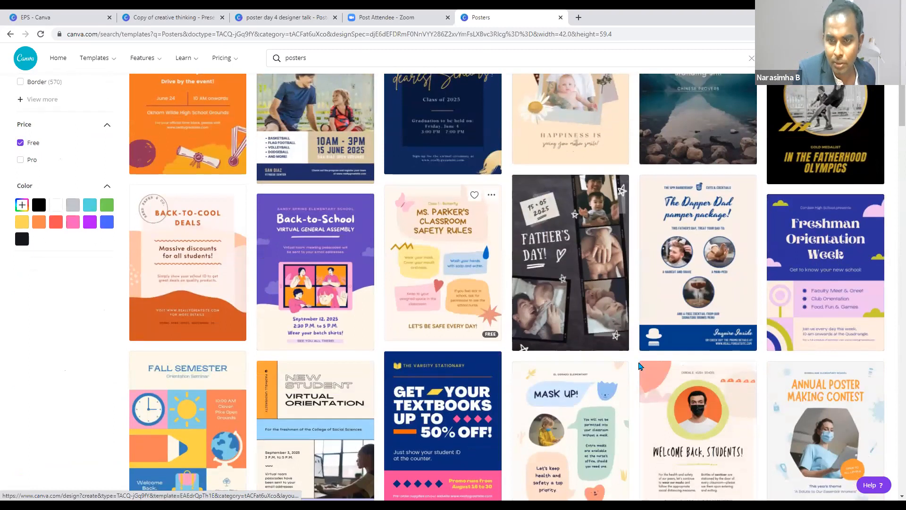
scroll(633, 365, down, 2)
scroll(423, 222, down, 1)
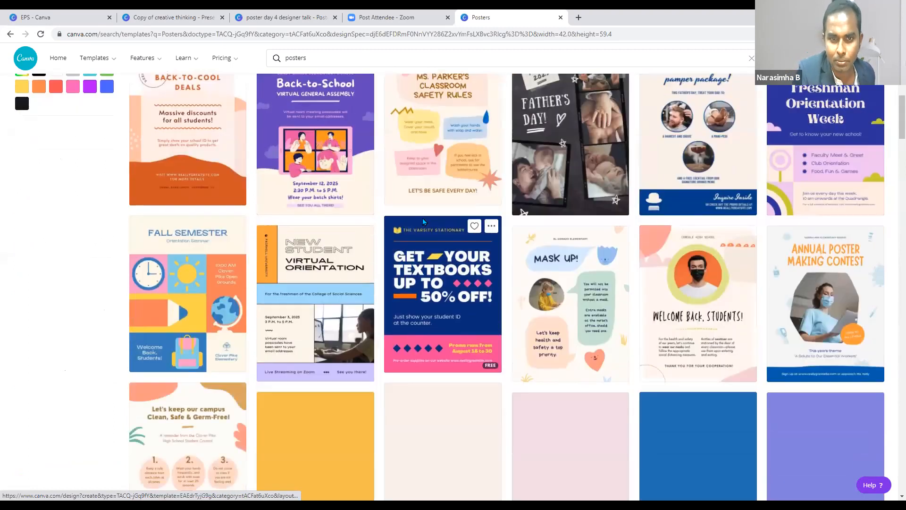
scroll(513, 313, up, 1)
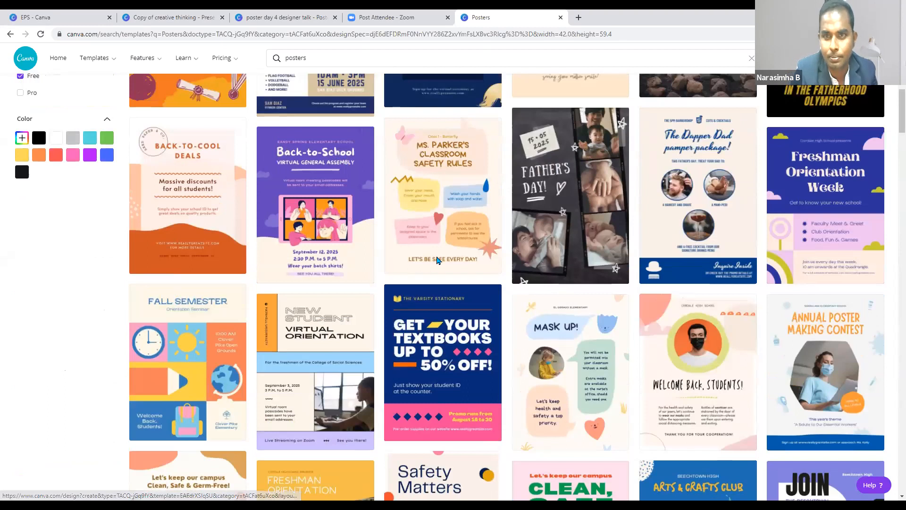
scroll(437, 260, up, 1)
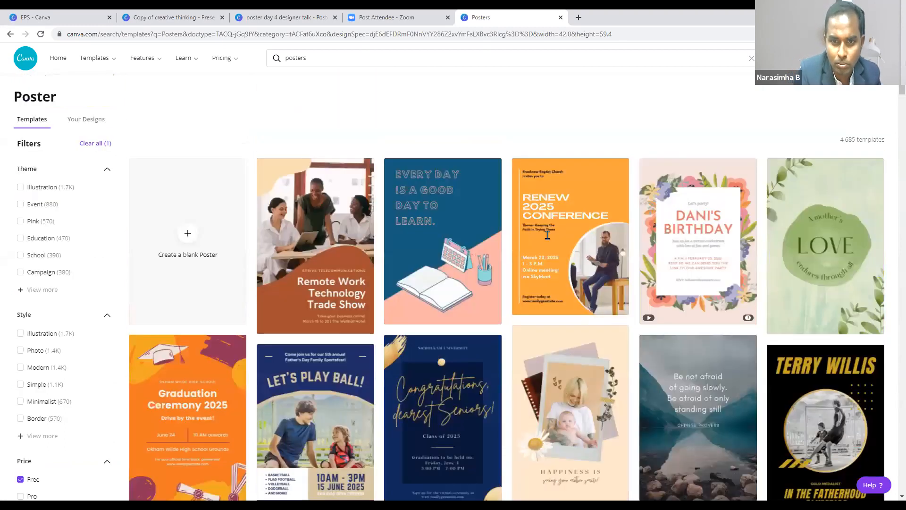
click(443, 236)
- Retype the headline as WELCOME TO CANVA and clear the calendar, book and pencil-cup art
drag(548, 235, 441, 131)
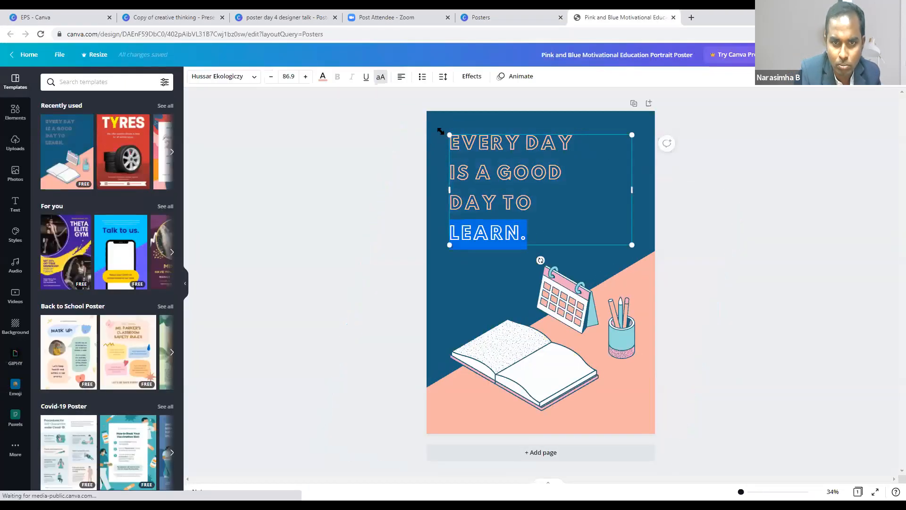
text(WELCOME)
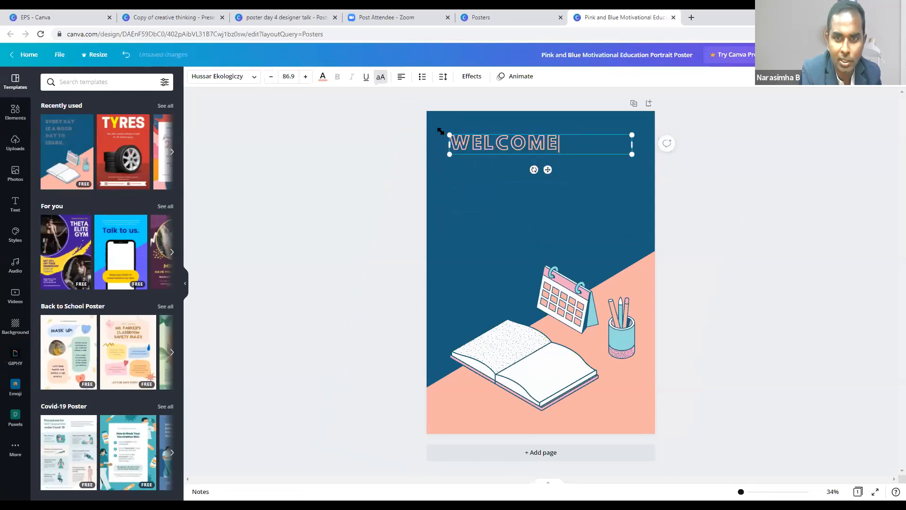
text( TO CANVA)
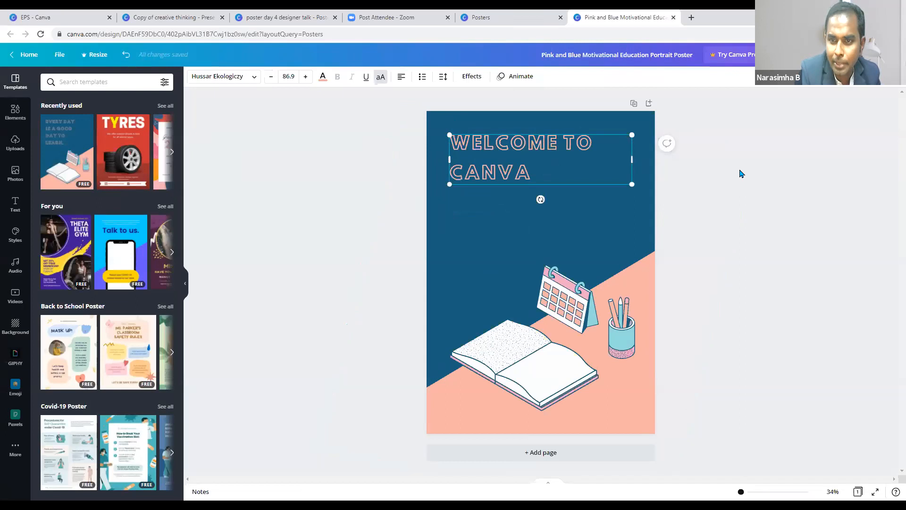
click(555, 315)
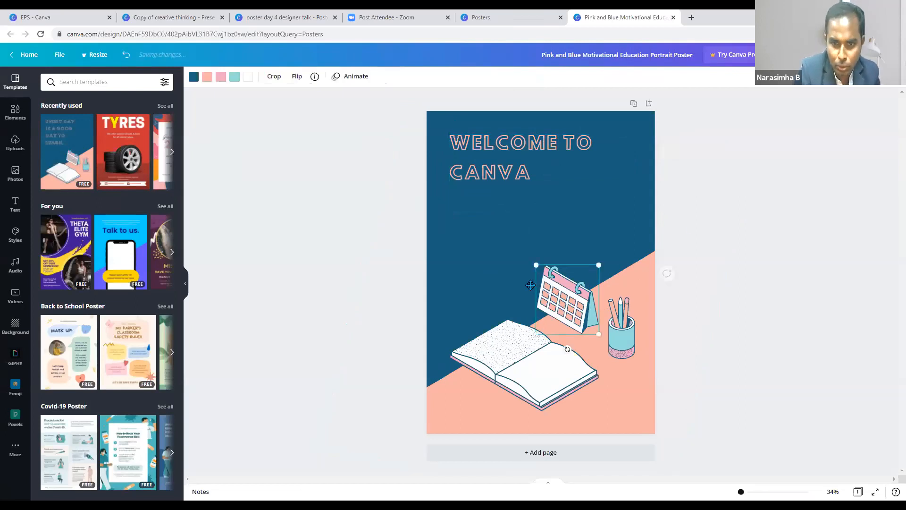
drag(319, 273, 300, 276)
click(548, 373)
key(Delete)
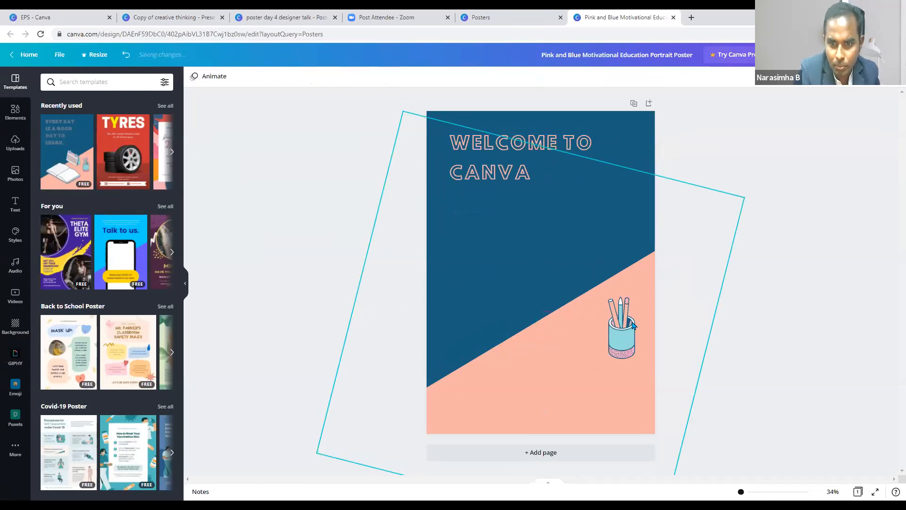
drag(623, 329, 373, 331)
click(702, 254)
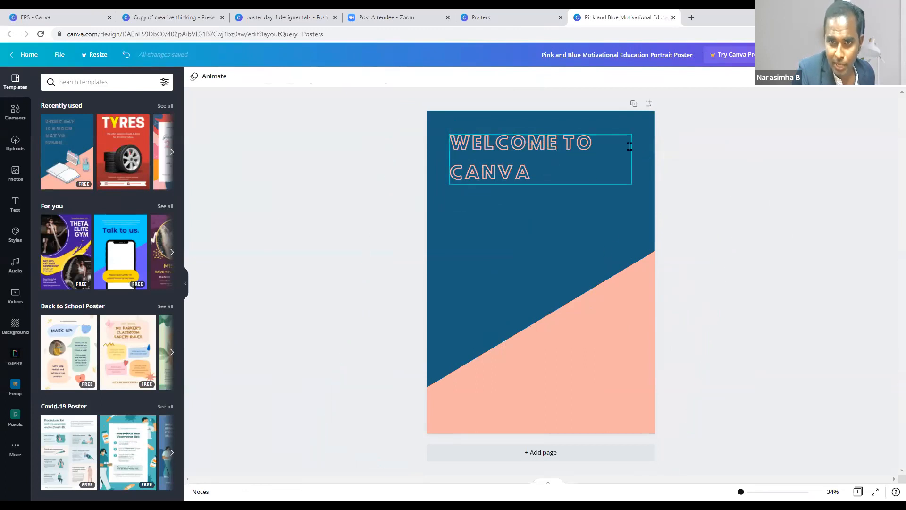
double_click(596, 174)
- Duplicate the WELCOME TO CANVA heading, then delete the copy
click(588, 173)
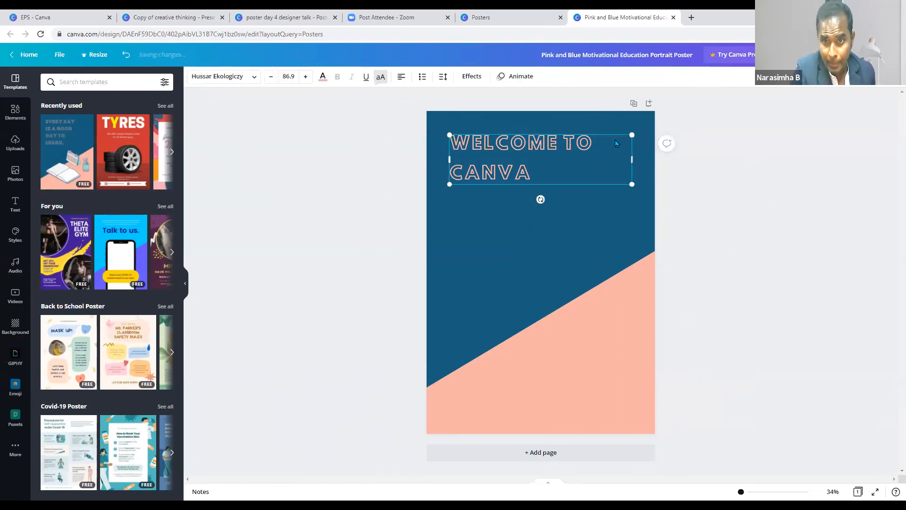
right_click(558, 157)
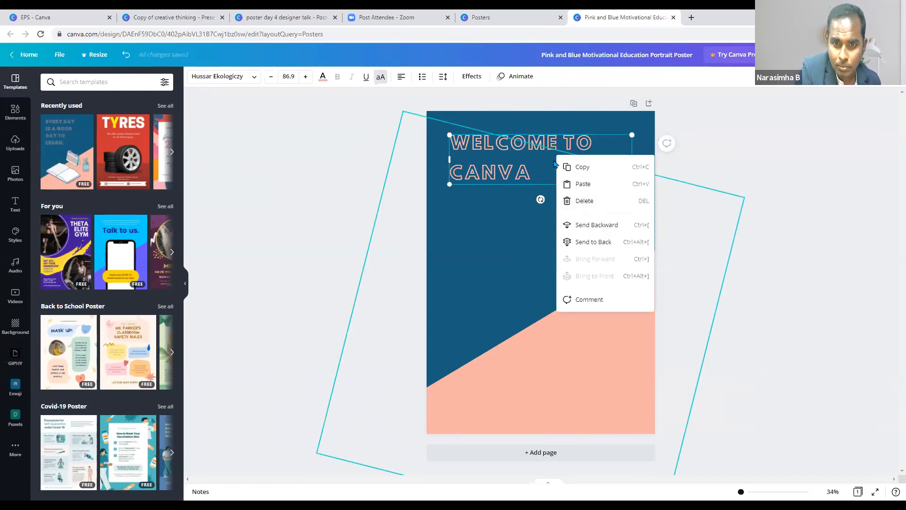
click(585, 142)
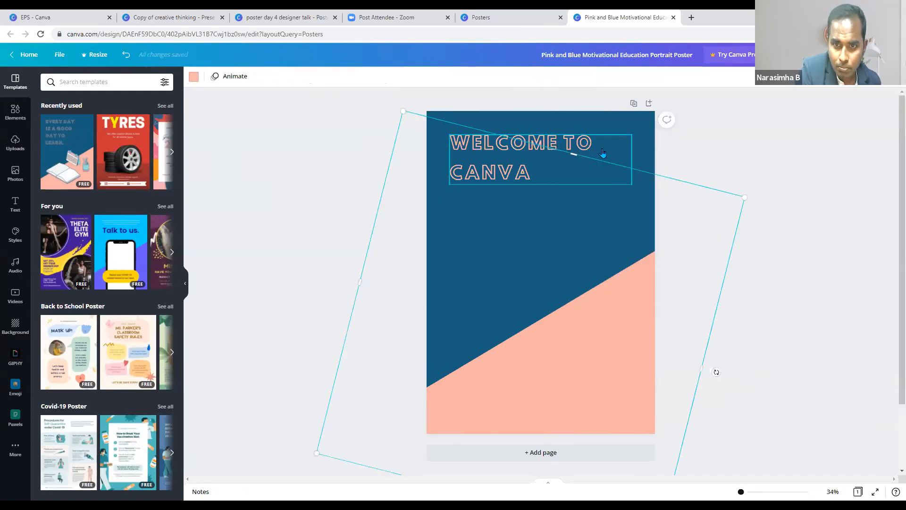
click(540, 165)
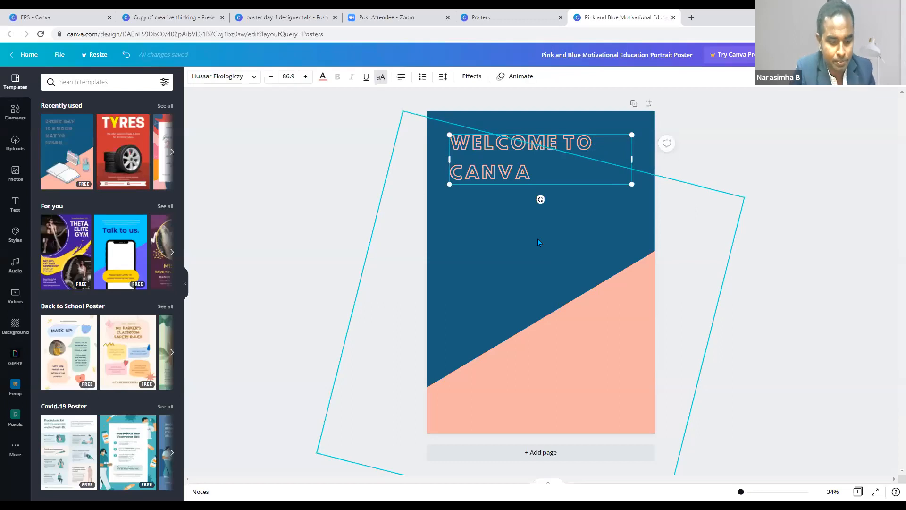
key(ctrl+d)
drag(566, 188, 568, 209)
key(Delete)
click(462, 168)
- Duplicate the poster as a second page, then delete Page 2
click(591, 204)
key(ctrl+d)
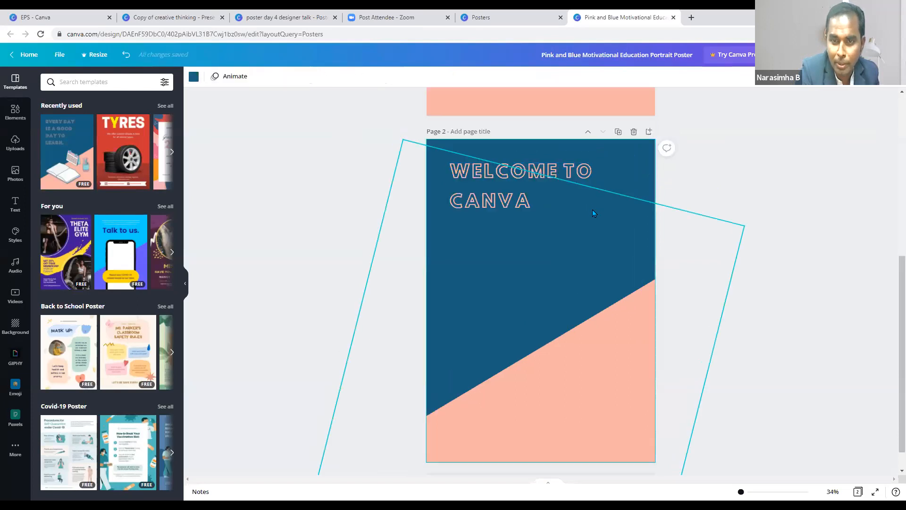
scroll(605, 203, up, 5)
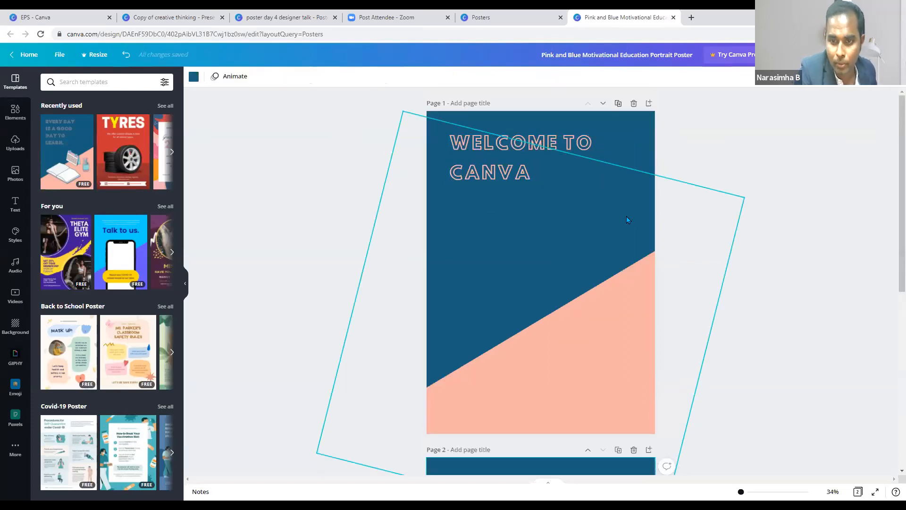
scroll(628, 222, down, 2)
click(634, 403)
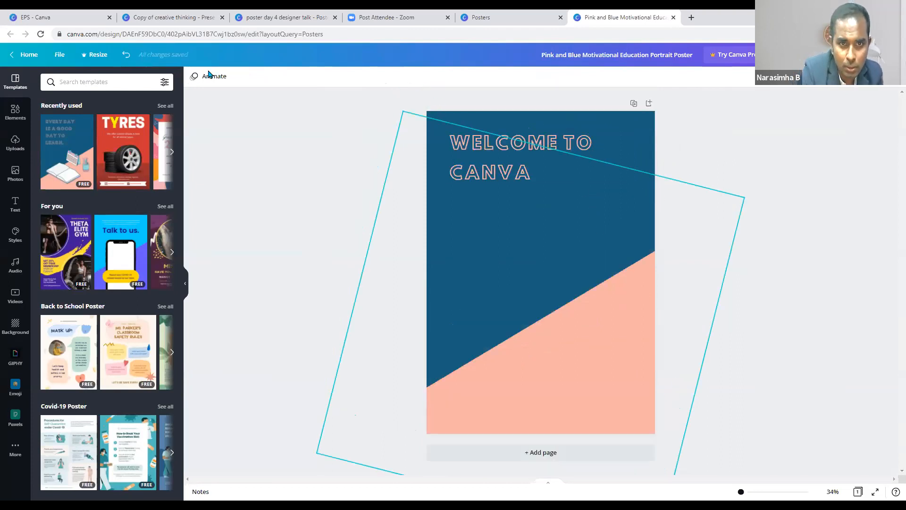
- Narrow the heading box so it wraps as WELCOME over TO CANVA
click(549, 157)
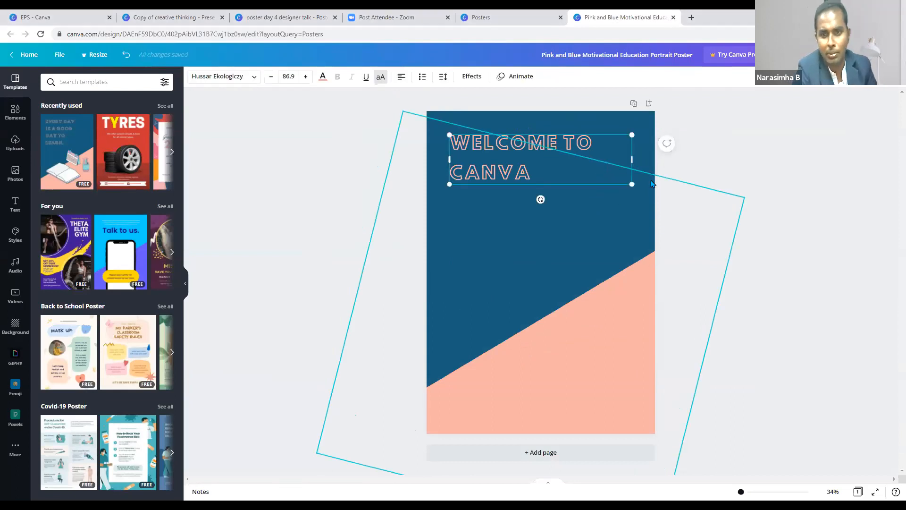
drag(632, 159, 571, 167)
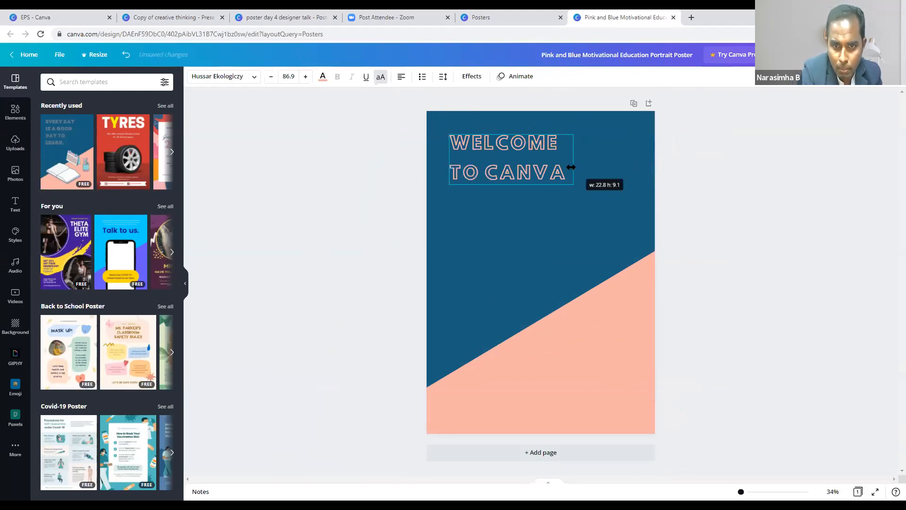
click(698, 190)
click(520, 163)
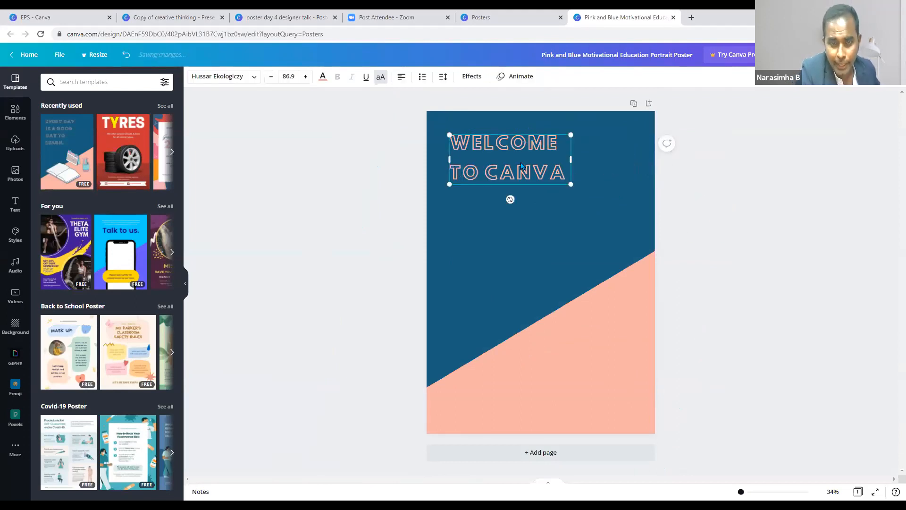
- Shift the WELCOME TO CANVA heading slightly down and right along the alignment guide
drag(520, 162, 523, 165)
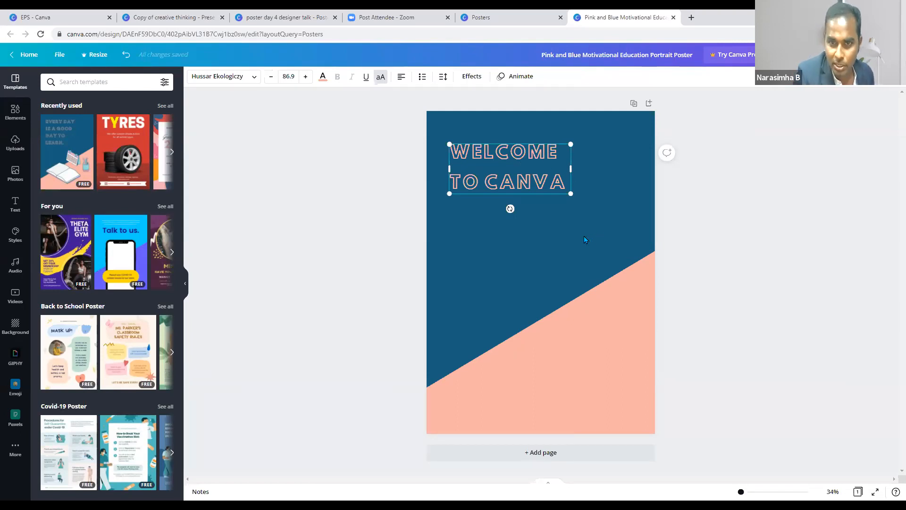
drag(535, 155, 543, 154)
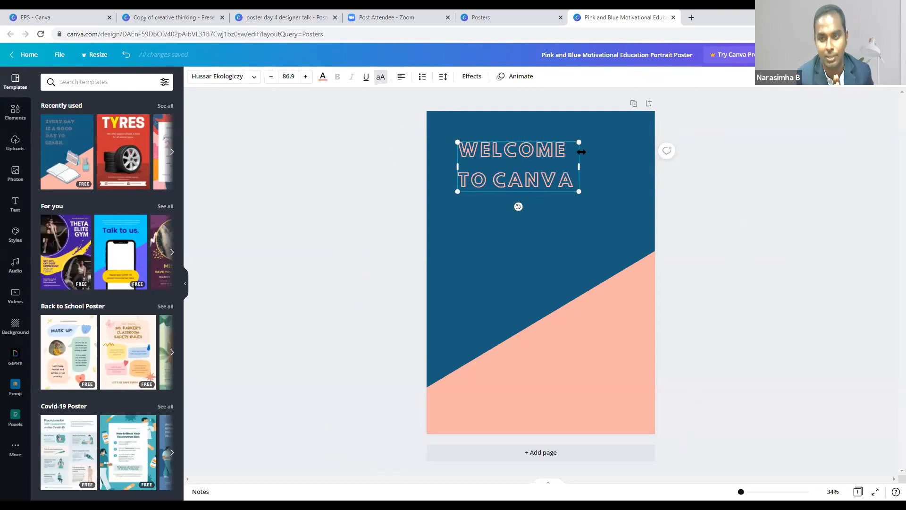
- Drag the pink diagonal shape off the page and move the heading toward the centre
click(599, 166)
click(517, 165)
drag(582, 233, 586, 472)
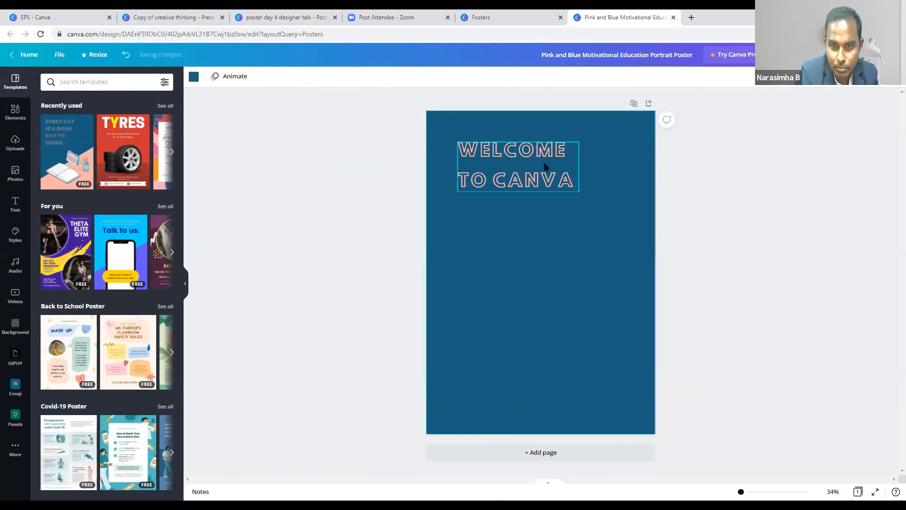
drag(536, 168, 566, 166)
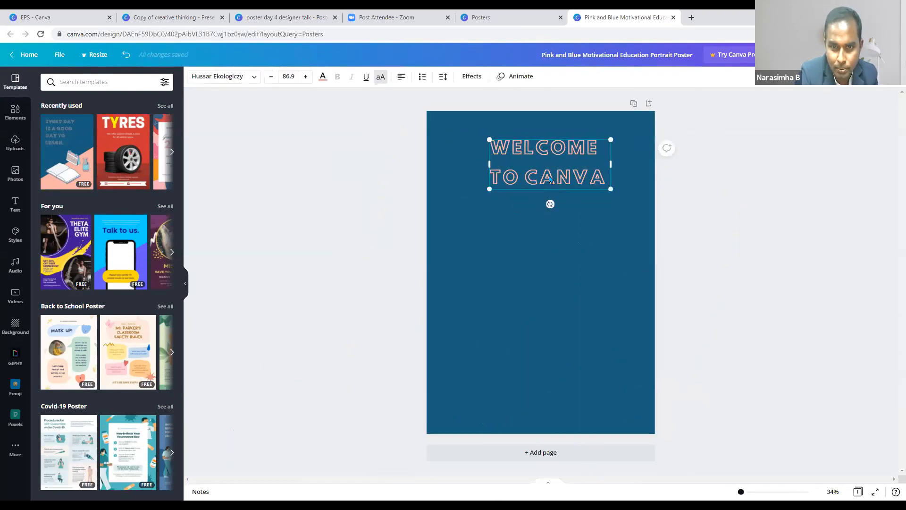
right_click(551, 179)
click(505, 205)
click(561, 187)
click(561, 191)
click(616, 200)
- Add a paragraph text box with no style effect and no curve
key(t)
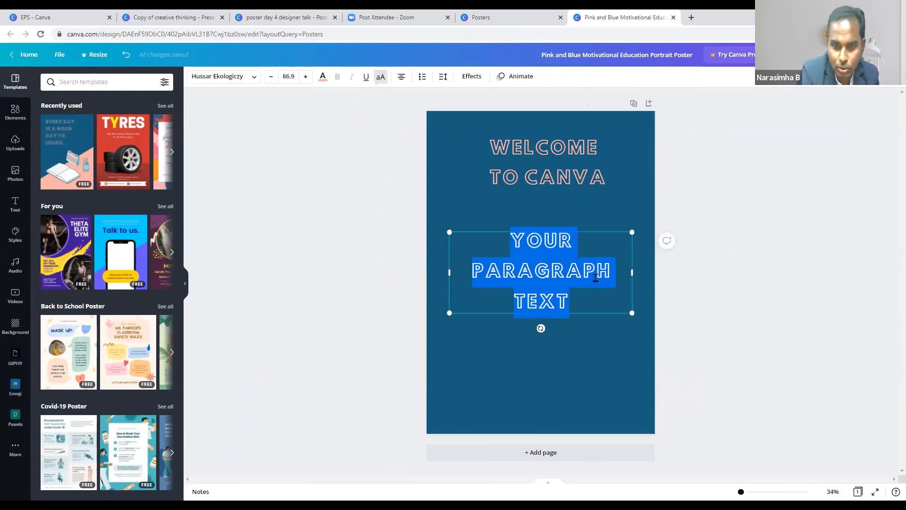
key(Escape)
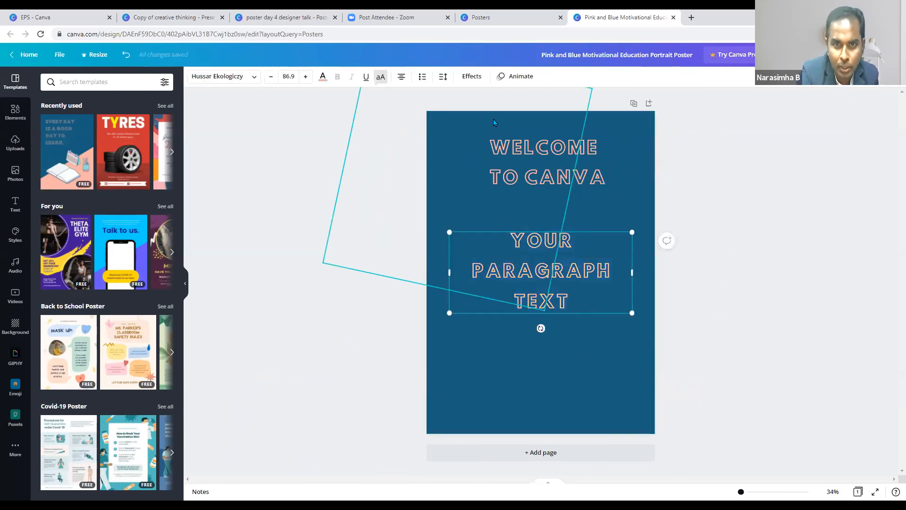
click(471, 76)
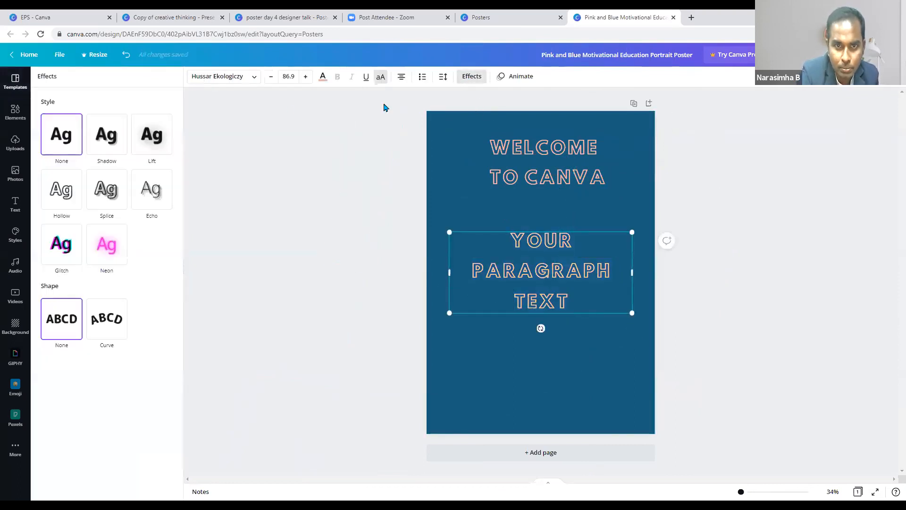
click(66, 138)
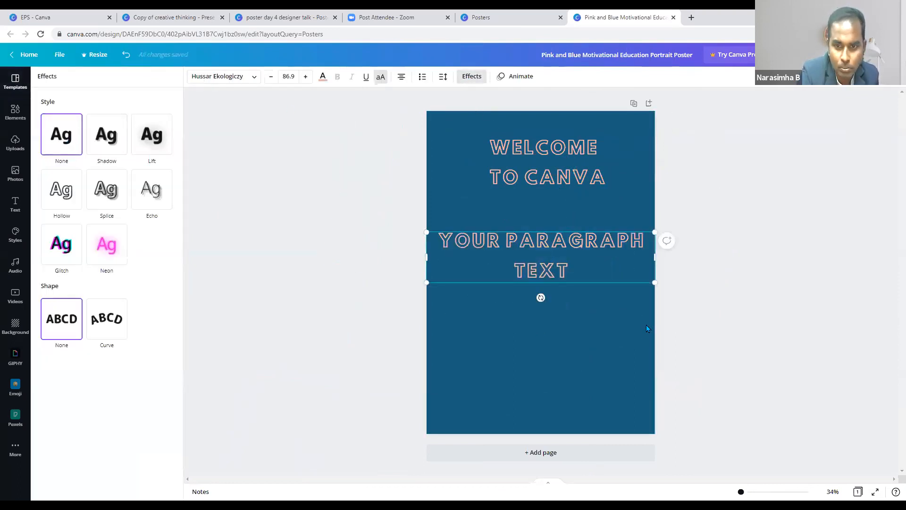
click(62, 322)
- Shift the heading slightly left and down, and move the paragraph text lower on the page
drag(565, 264, 564, 237)
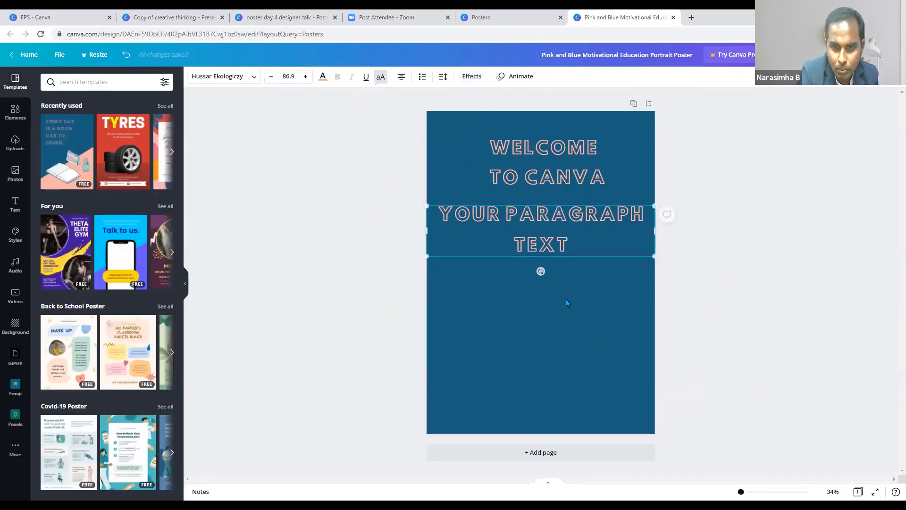
key(Delete)
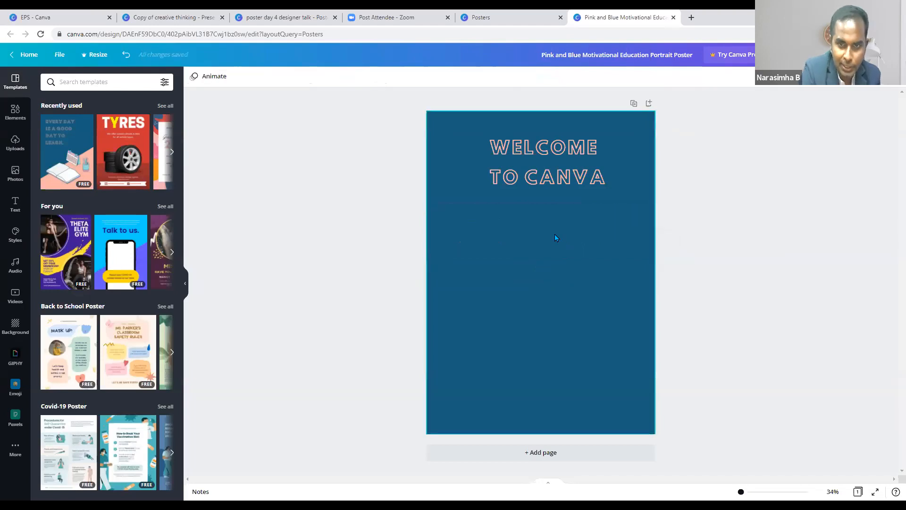
mouse_move(548, 160)
mouse_down()
mouse_move(542, 179)
mouse_move(541, 165)
mouse_up()
key(ctrl+z)
drag(579, 294, 213, 241)
- Remove the paragraph text and drag the WELCOME TO CANVA heading off the page
click(571, 265)
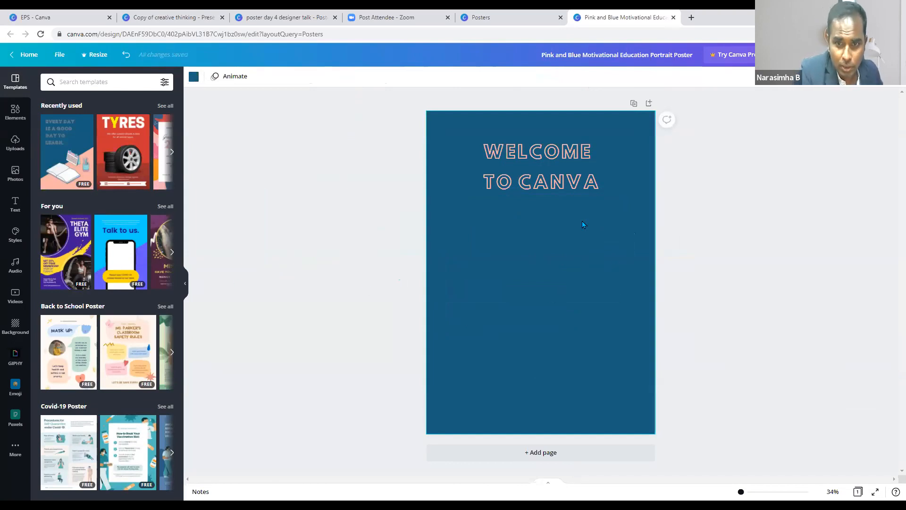
drag(558, 177, 545, 198)
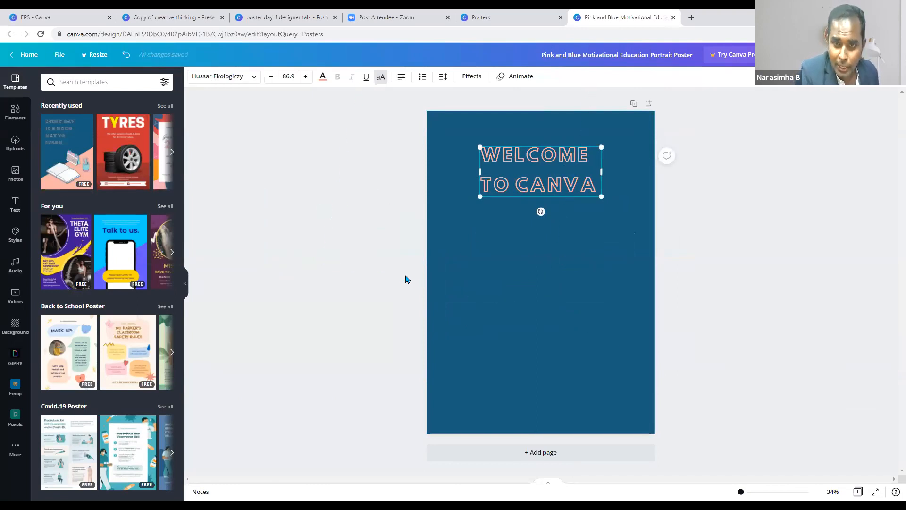
drag(547, 189, 261, 283)
- Start a new blank poster design from the poster template gallery
click(607, 236)
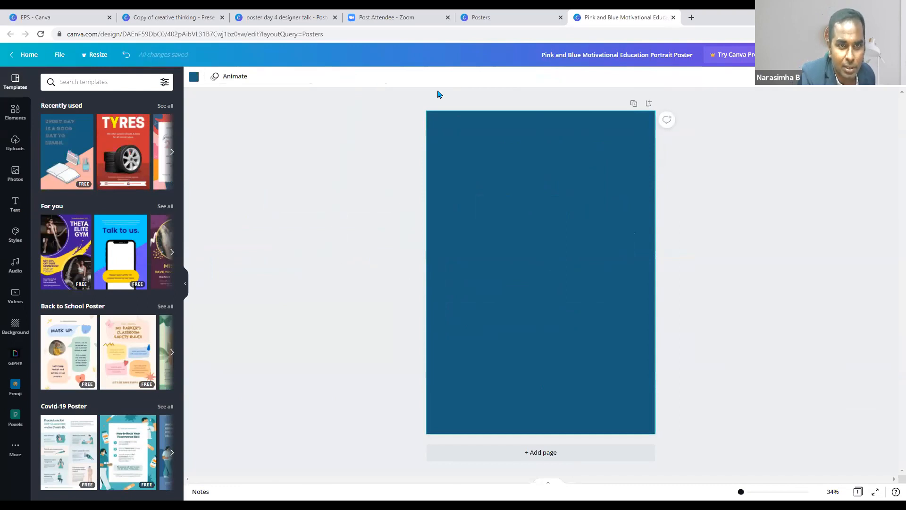
click(474, 13)
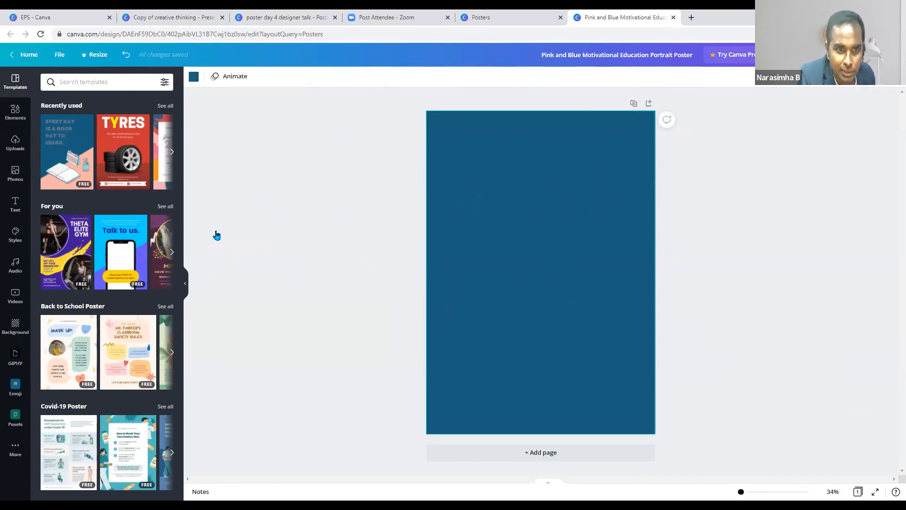
click(215, 231)
- Close the old poster tab and browse the Text panel on the new Untitled design
click(744, 23)
click(776, 18)
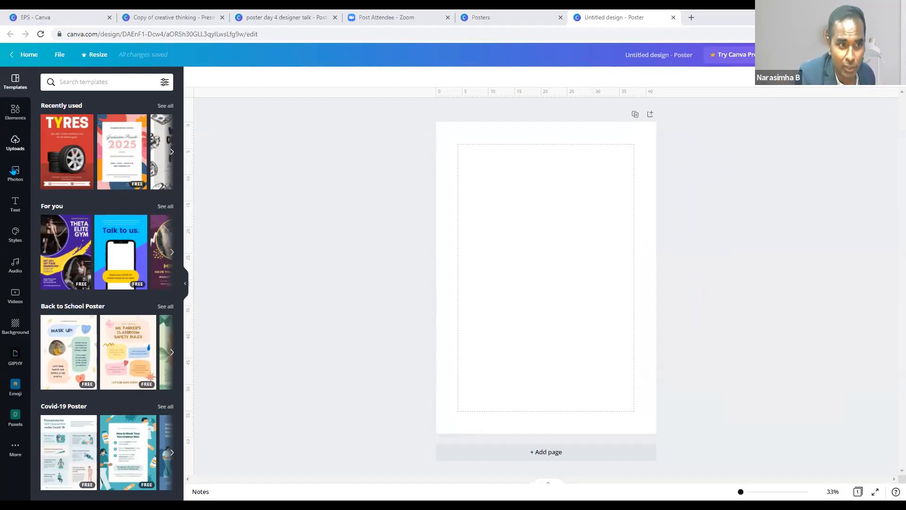
click(15, 204)
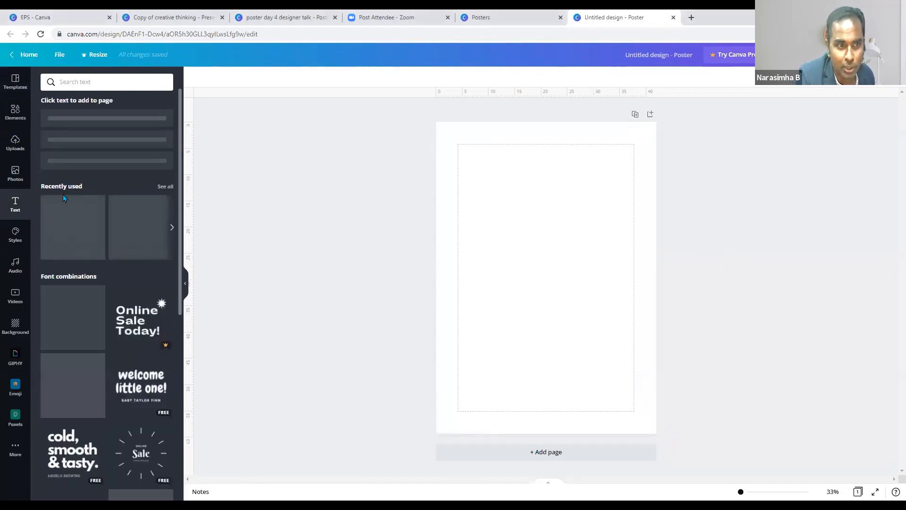
scroll(124, 318, down, 5)
scroll(124, 318, down, 9)
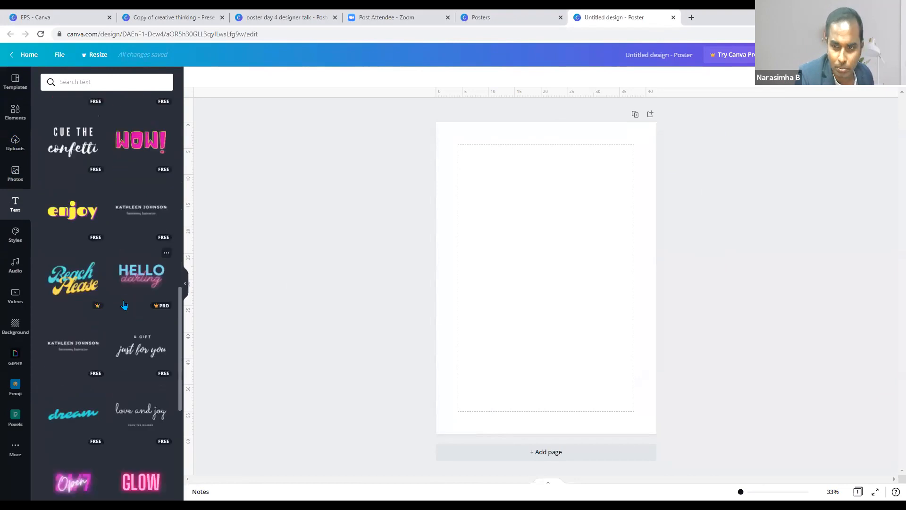
scroll(124, 304, up, 12)
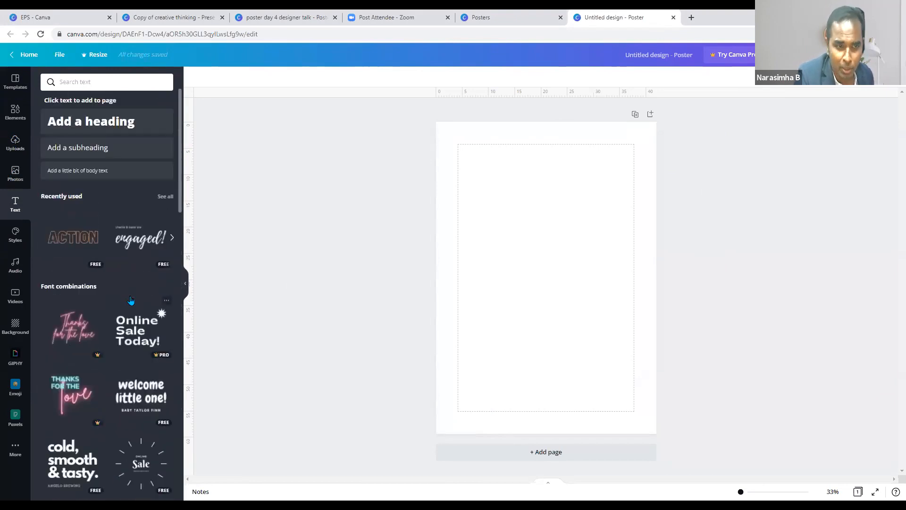
- Add a heading and change its text to 'happy independence day'
click(103, 124)
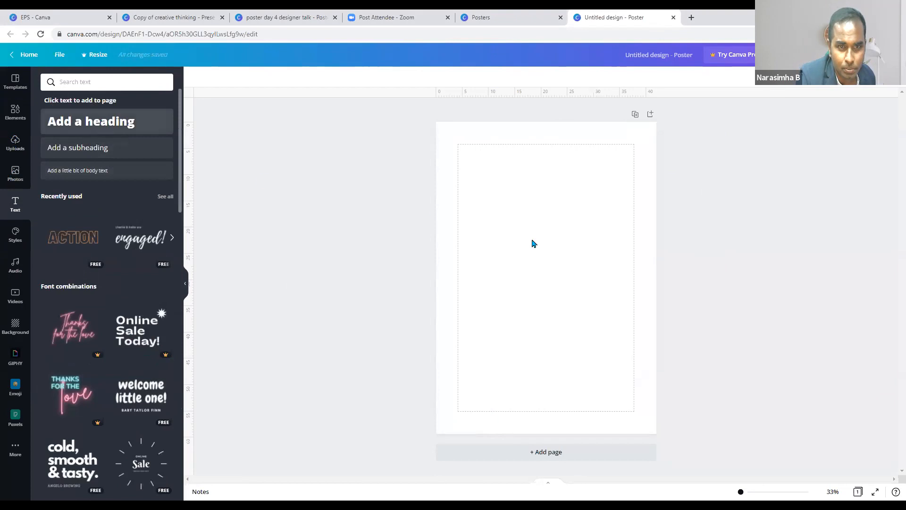
click(607, 328)
click(620, 288)
click(631, 281)
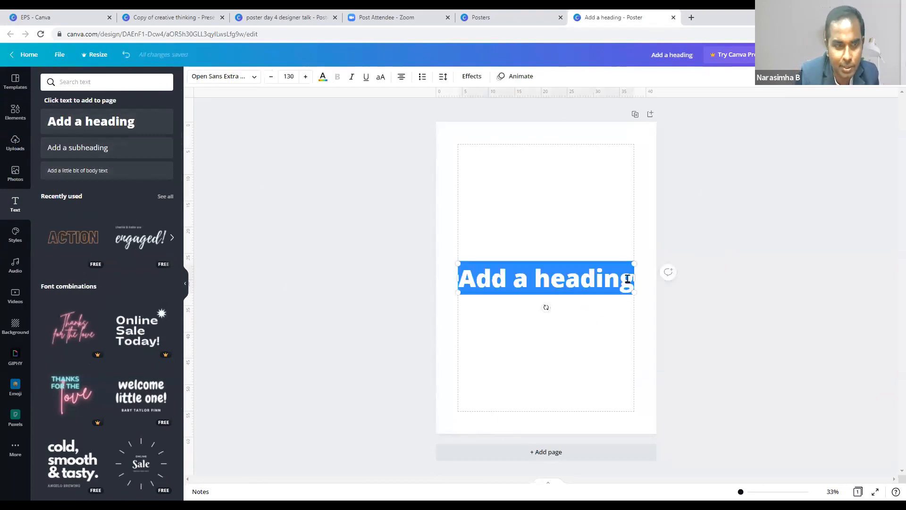
click(576, 355)
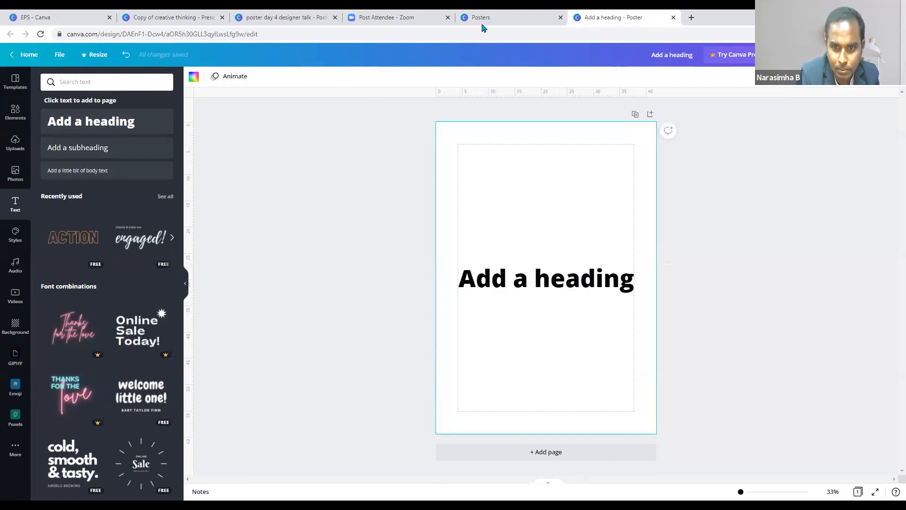
double_click(630, 285)
text(hap)
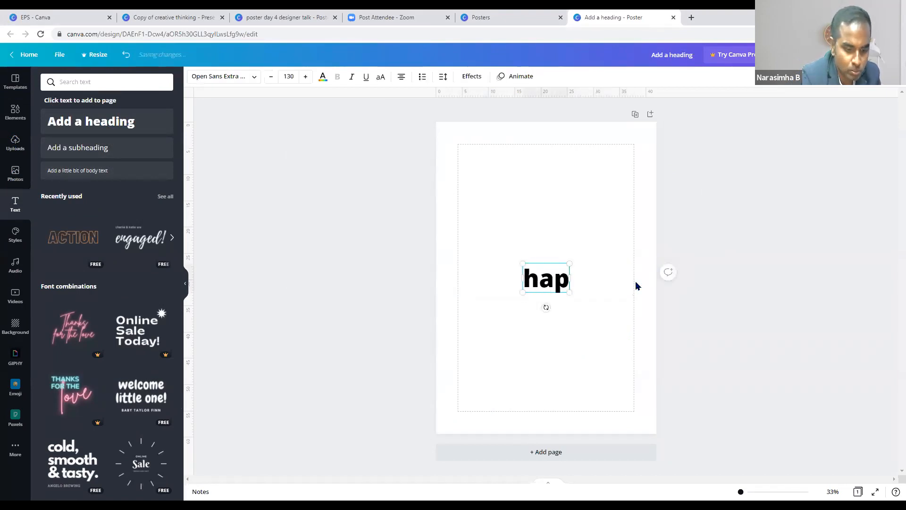
text(py indepen)
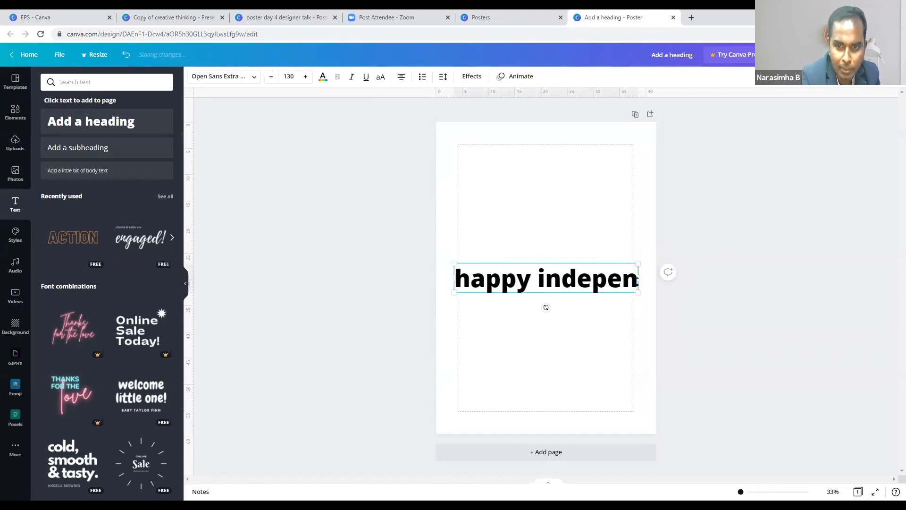
text(dence day)
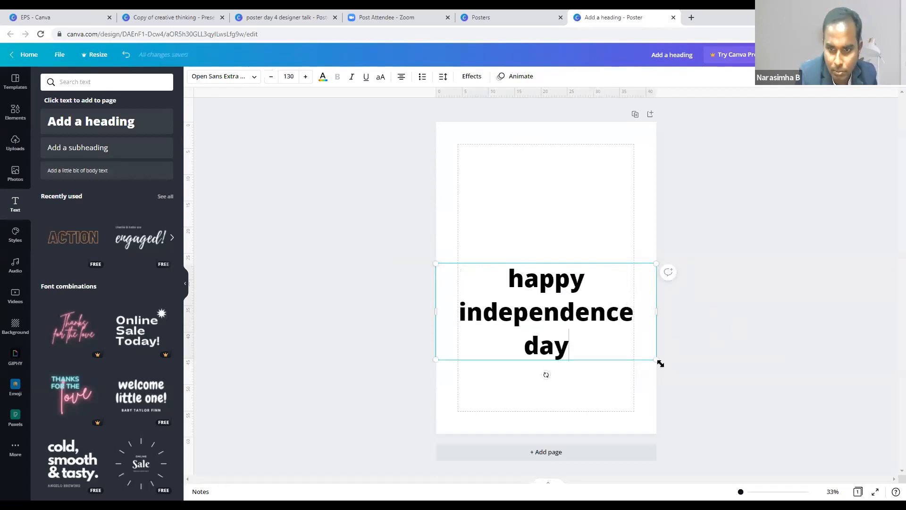
- Shrink the heading onto one line and move it to the top centre of the page
drag(660, 363, 638, 322)
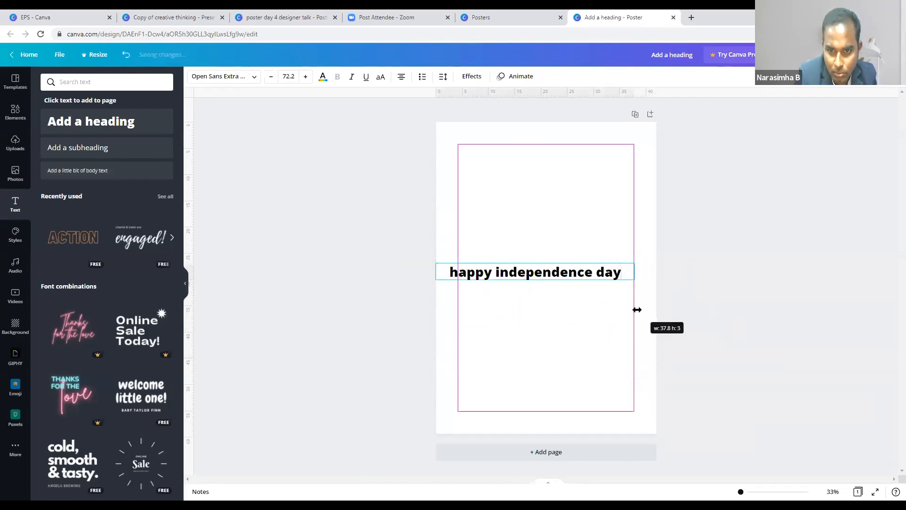
click(591, 322)
click(558, 280)
drag(558, 280, 564, 170)
click(592, 319)
click(568, 181)
drag(650, 170, 632, 171)
drag(570, 170, 583, 171)
- Fine-tune the heading's horizontal centring, then select the blank page
click(568, 243)
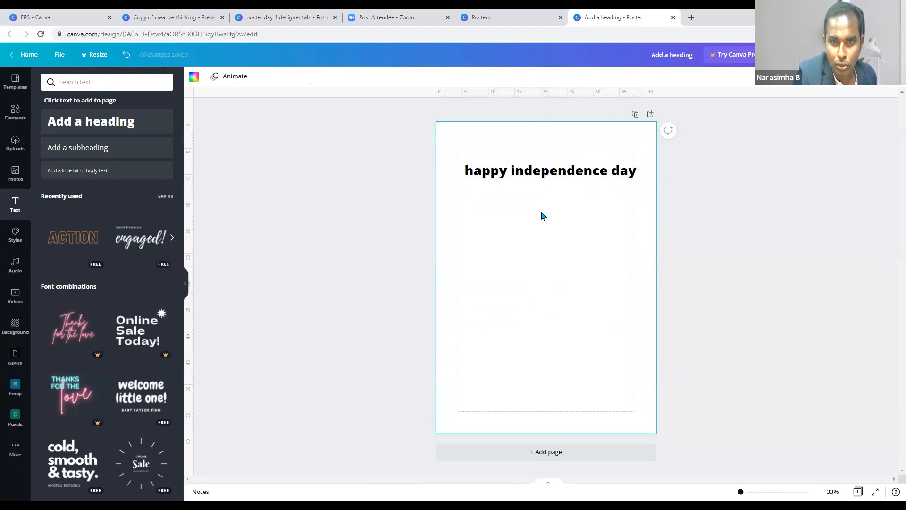
click(622, 309)
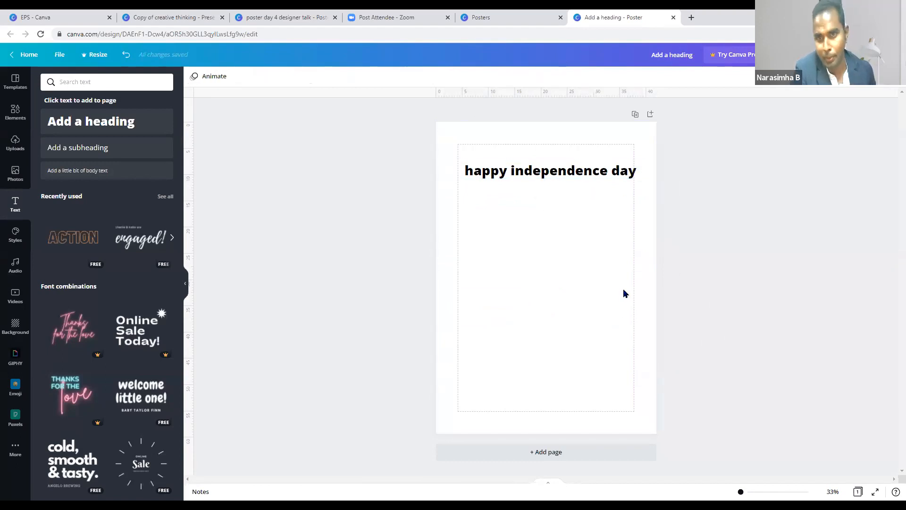
click(532, 179)
drag(525, 172, 518, 167)
click(574, 189)
click(570, 175)
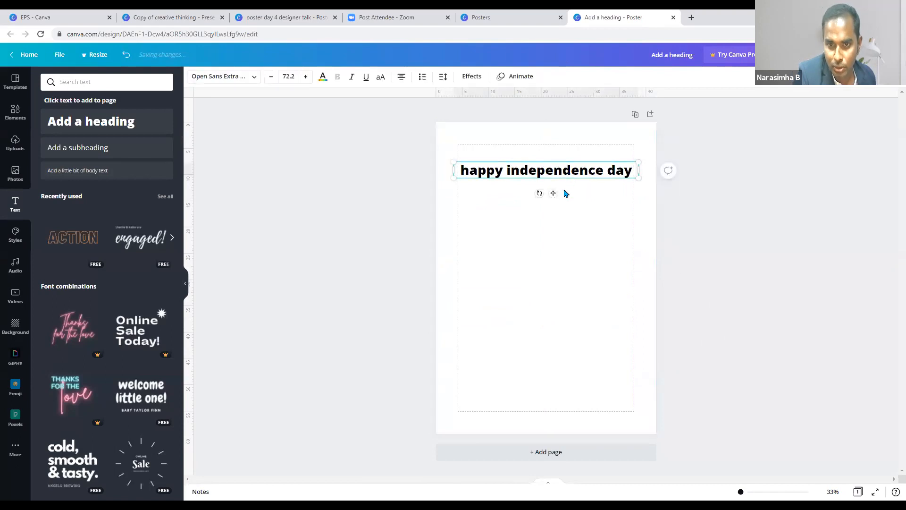
click(590, 281)
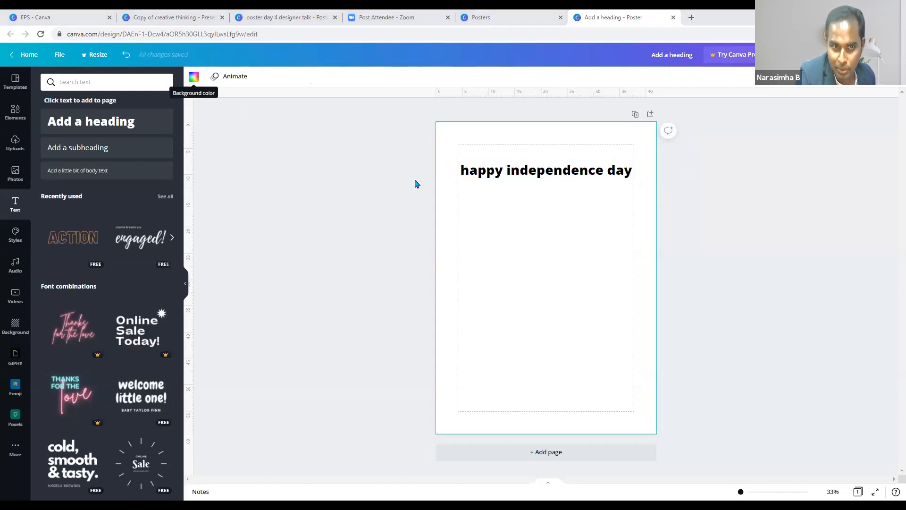
- Set the page background to dark blue, after briefly trying yellow, and move the heading to mid-page
click(193, 79)
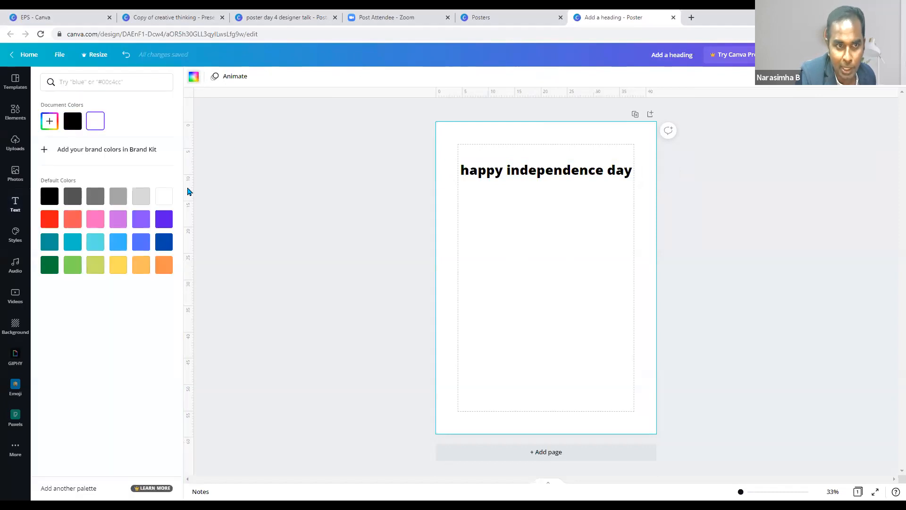
click(164, 242)
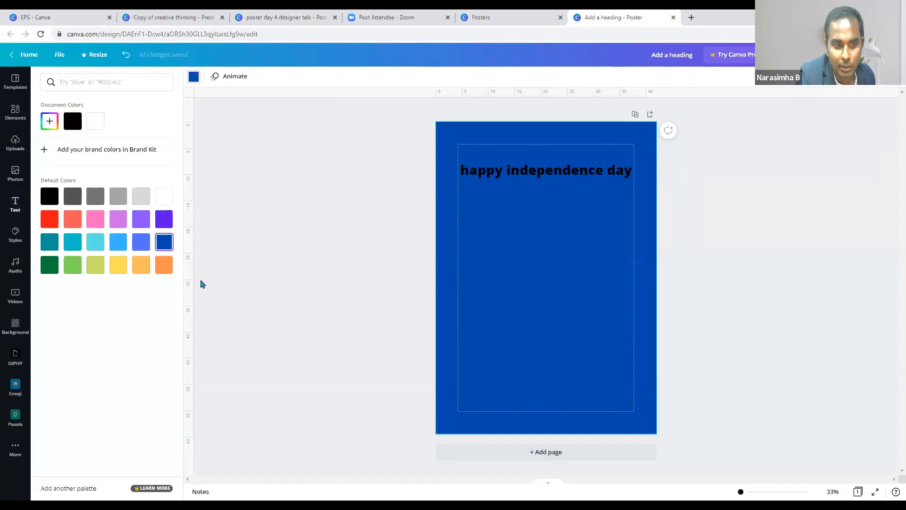
click(118, 264)
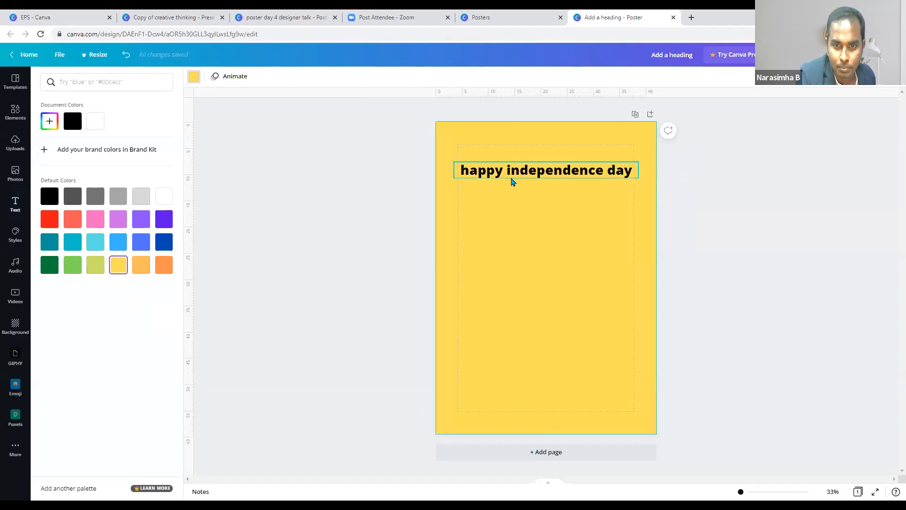
drag(512, 181, 512, 179)
click(498, 265)
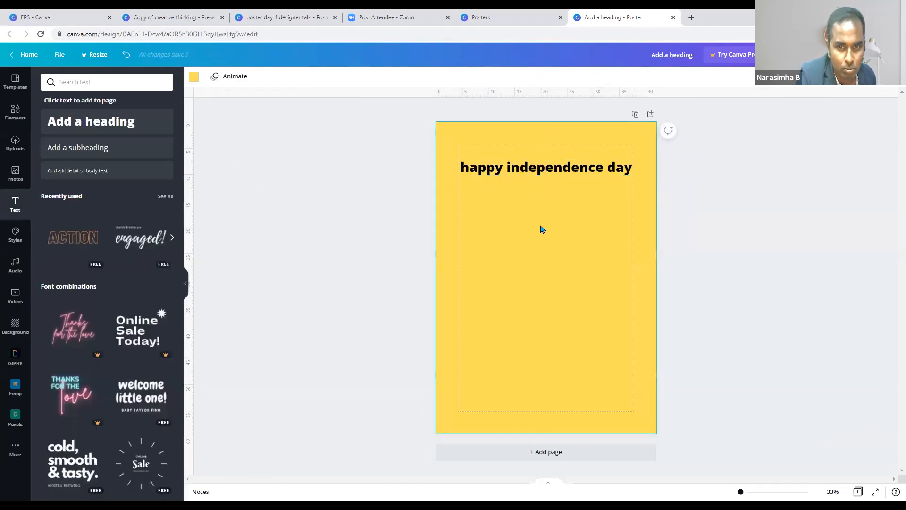
click(193, 76)
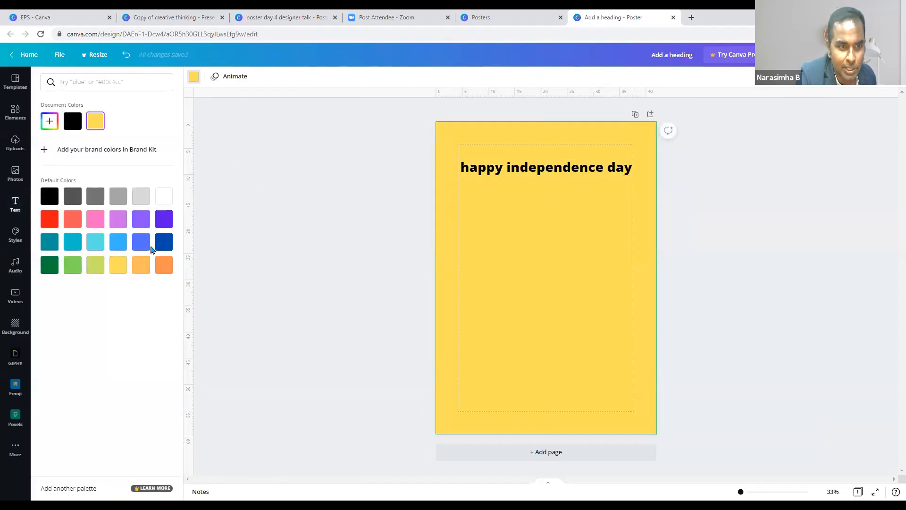
click(164, 242)
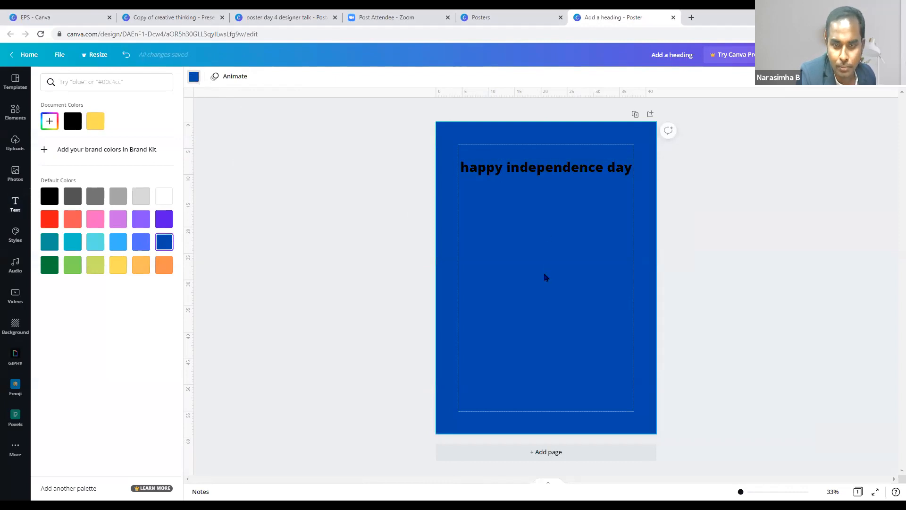
drag(534, 154, 544, 255)
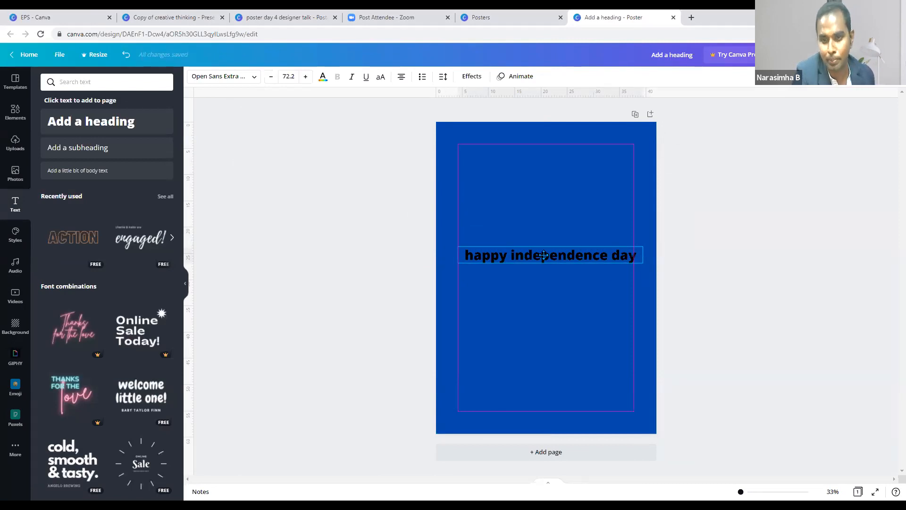
- Change the 'happy independence day' heading text colour to orange
drag(544, 255, 544, 255)
click(588, 336)
click(565, 257)
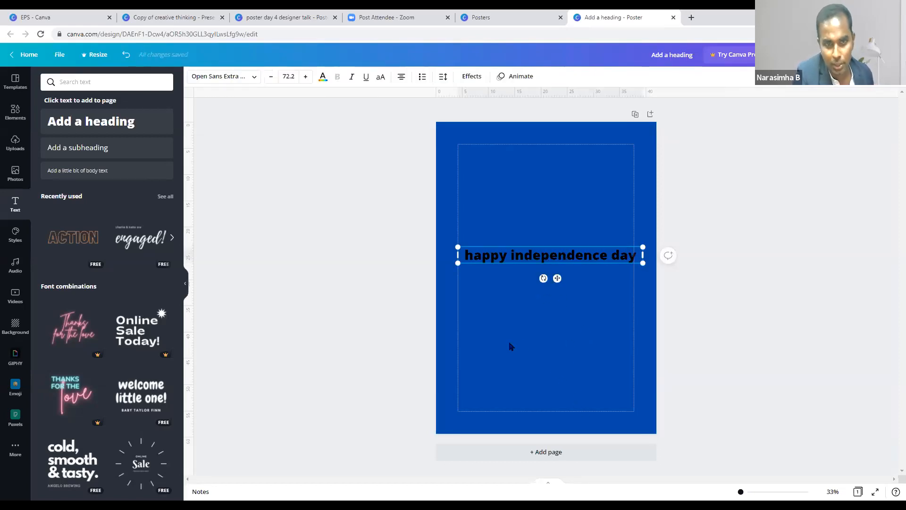
click(323, 77)
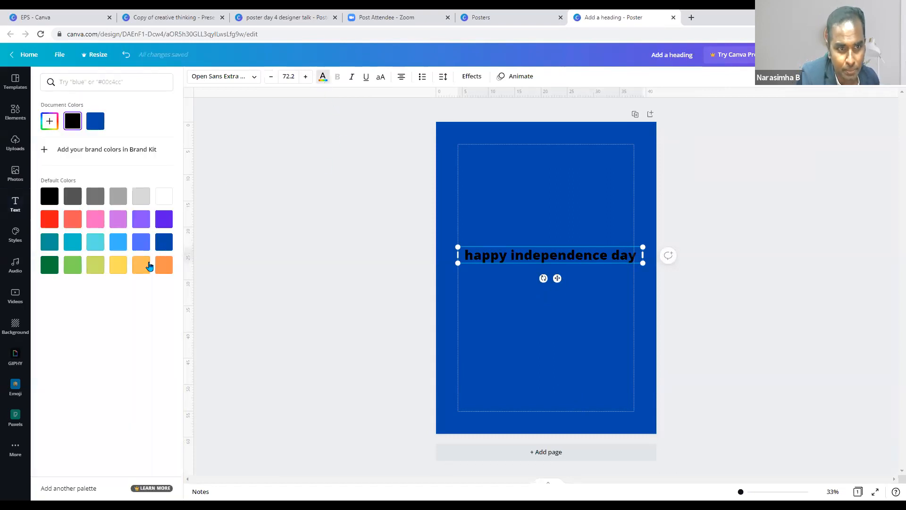
click(520, 379)
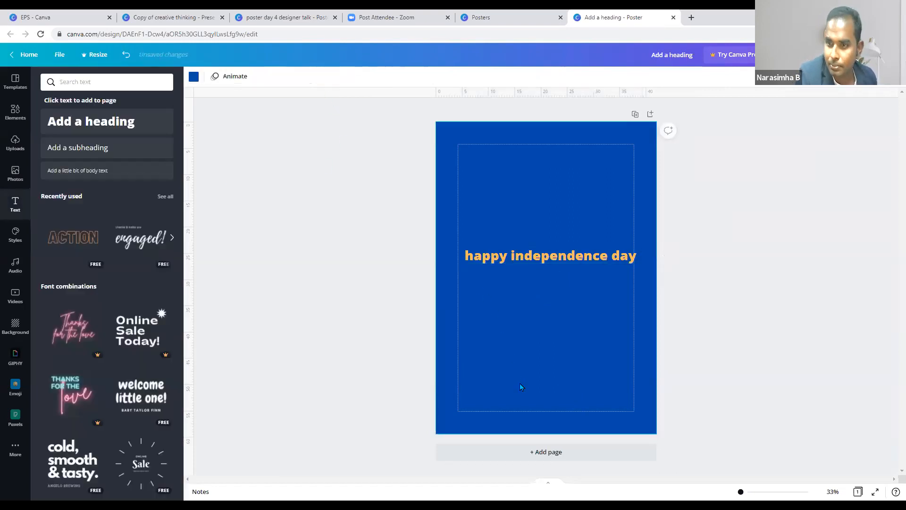
click(552, 255)
- Move the orange heading back up near the top of the page, centred
drag(550, 248, 544, 171)
click(578, 233)
click(601, 181)
click(573, 238)
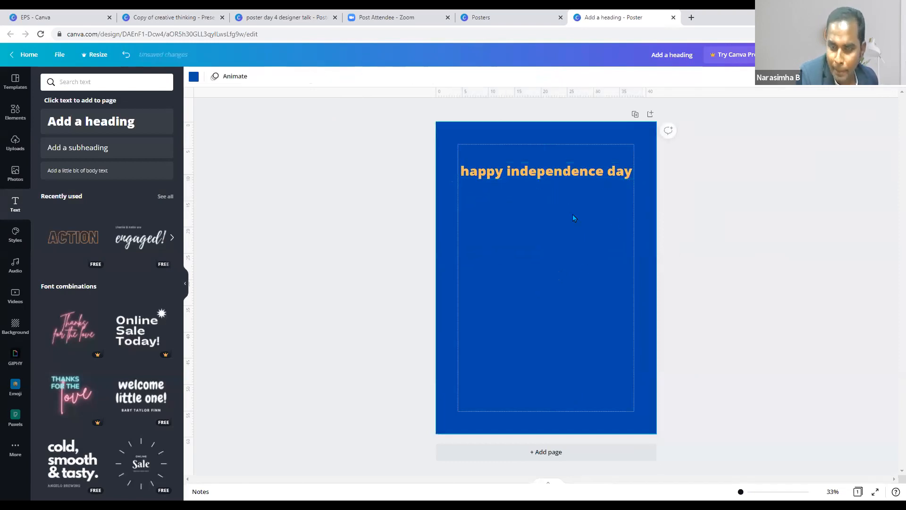
click(565, 173)
click(571, 270)
drag(552, 167, 552, 175)
click(551, 189)
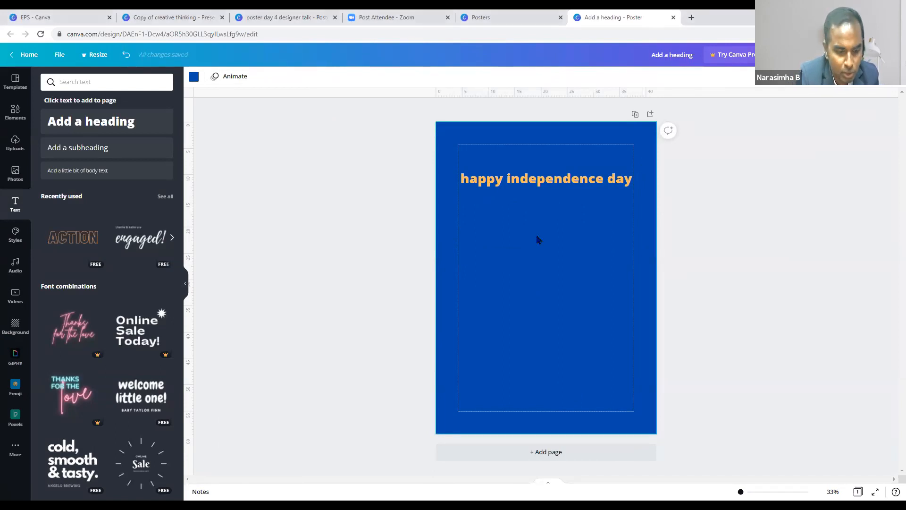
- Paste the heroes quote and centre it under the heading
text(Your country requires heroes; be heroes; your duty is to go on working, and then everything will follow of itself.)
click(607, 374)
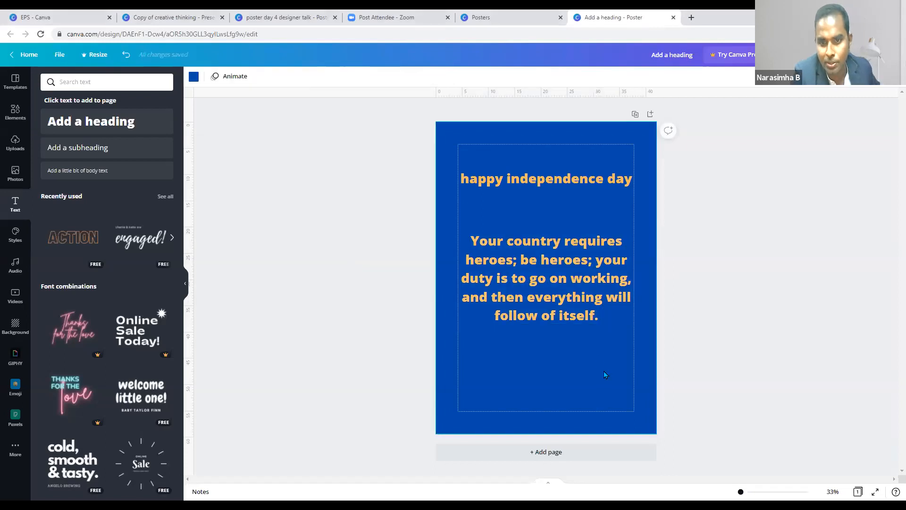
drag(564, 303, 561, 267)
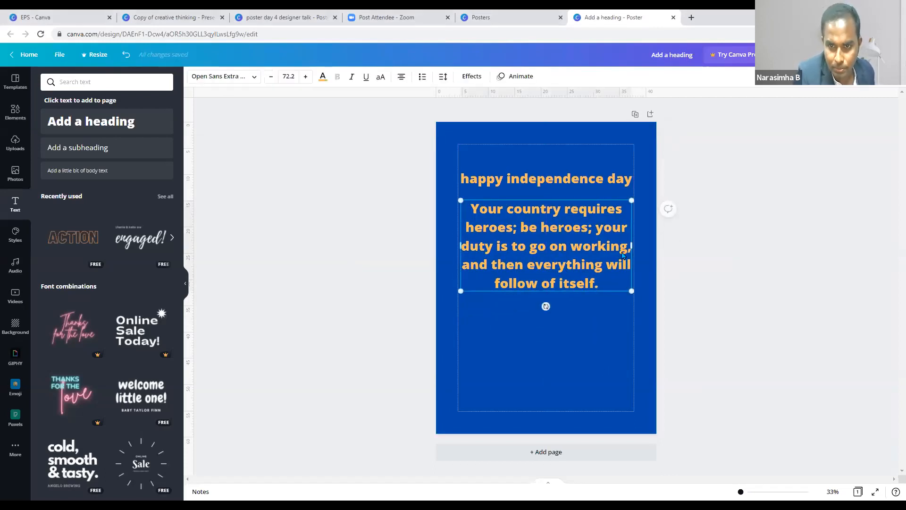
click(576, 336)
click(550, 182)
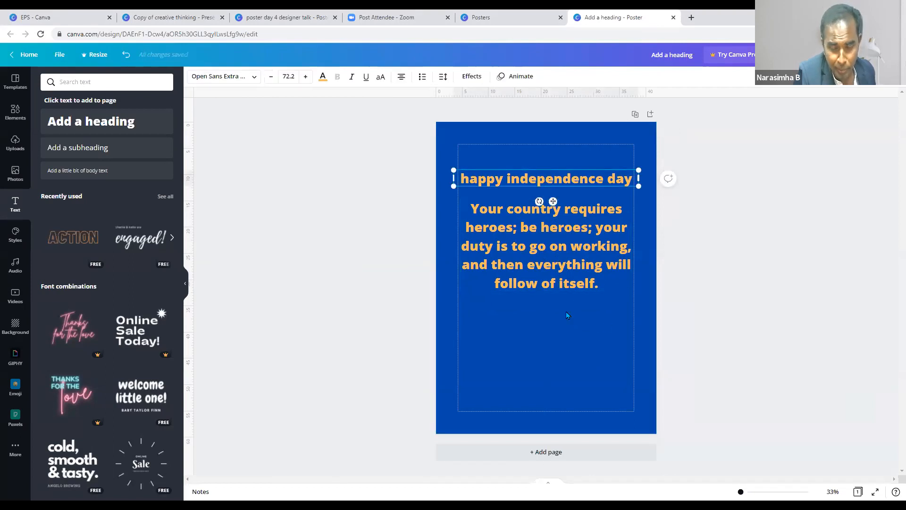
click(584, 337)
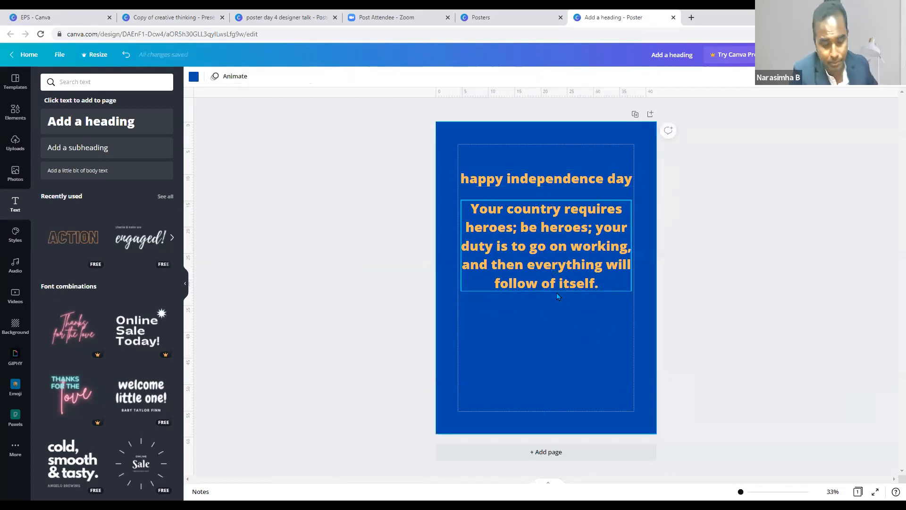
click(536, 271)
key(ctrl+c)
key(ctrl+v)
drag(546, 270, 272, 312)
- Duplicate the heading below the quote and retype it as 'Swami vivekananda'
click(536, 183)
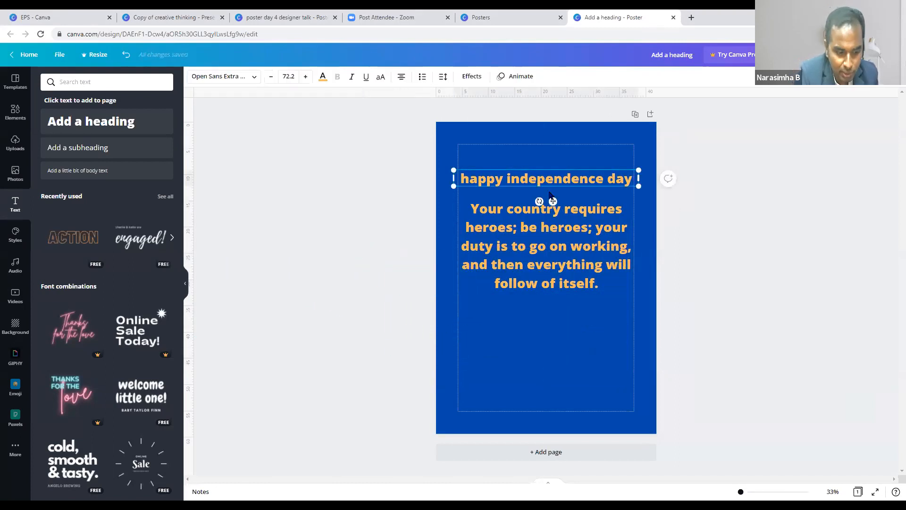
key(ctrl+c)
key(ctrl+v)
drag(550, 195, 550, 314)
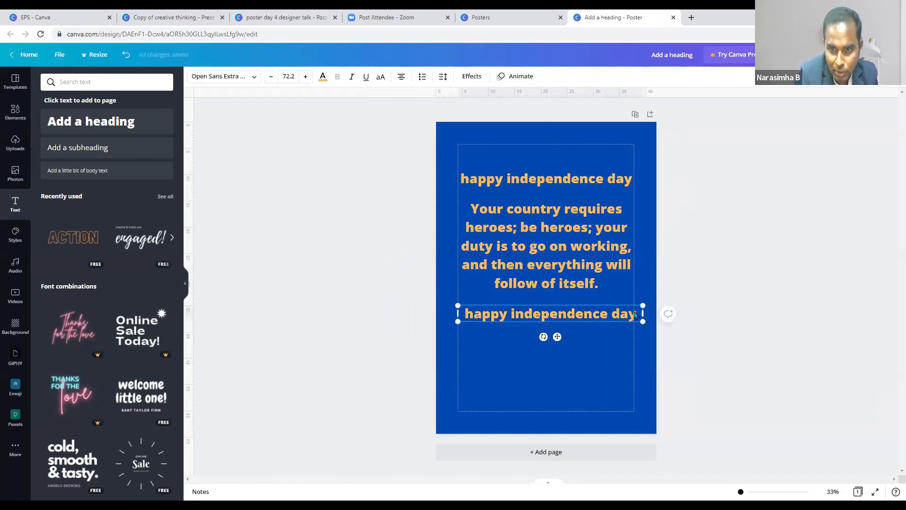
click(635, 315)
key(BackSpace)
key(BackSpace)
key(BackSpace)
key(BackSpace)
key(BackSpace)
key(BackSpace)
key(BackSpace)
key(BackSpace)
key(BackSpace)
key(BackSpace)
key(BackSpace)
key(BackSpace)
key(BackSpace)
key(BackSpace)
key(BackSpace)
key(BackSpace)
key(BackSpace)
key(BackSpace)
key(BackSpace)
key(BackSpace)
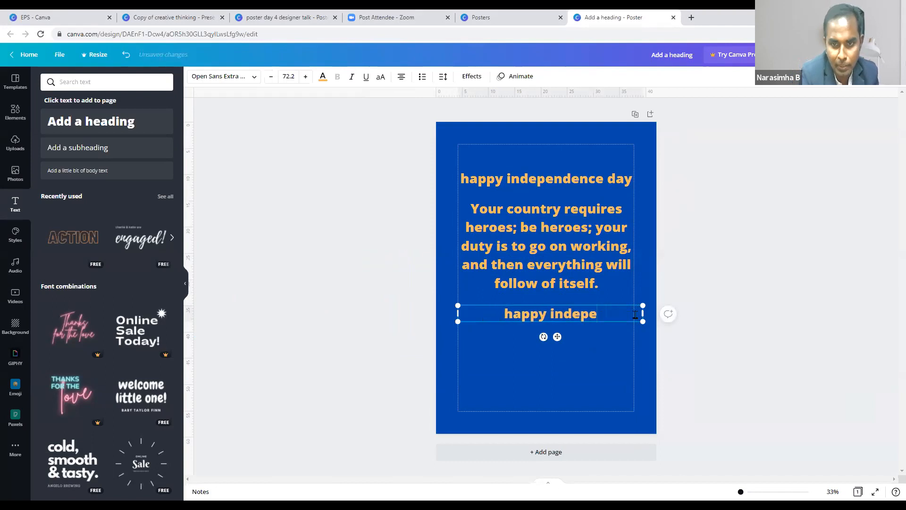
text(Swam)
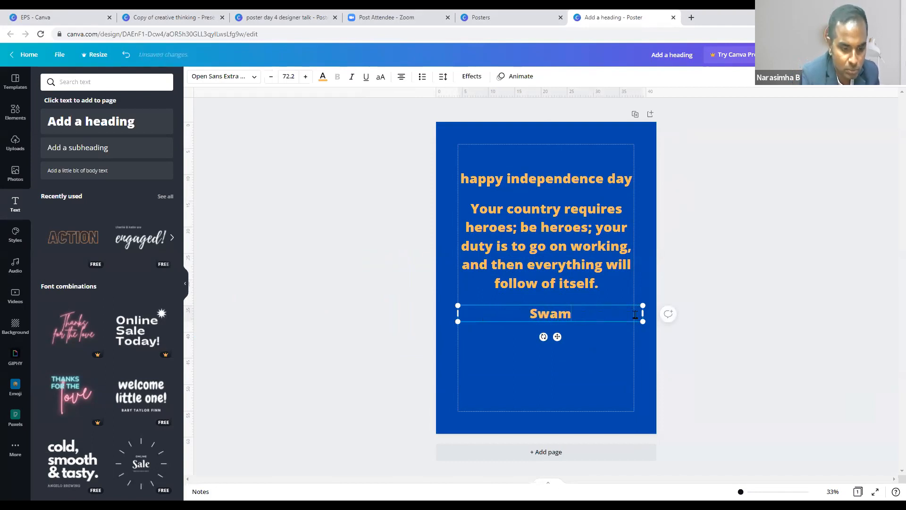
text(i vivekananda)
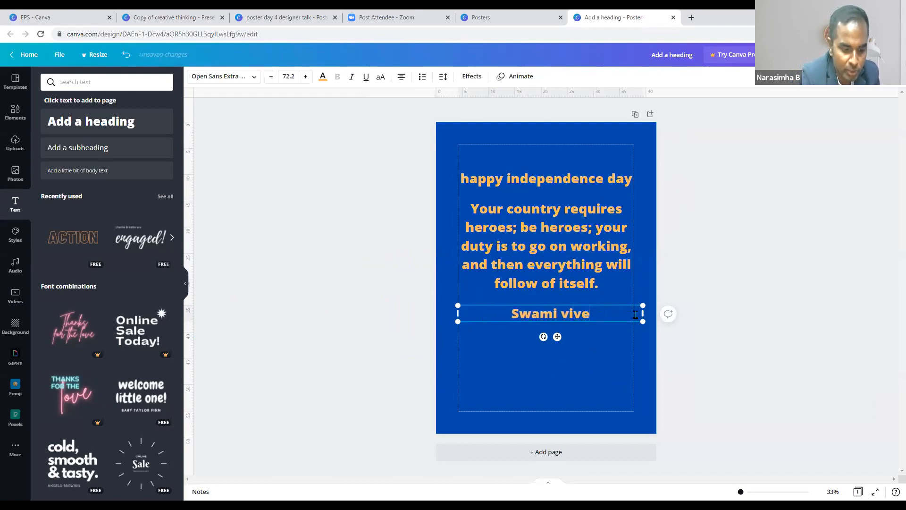
- Centre the credit line under the quote and adjust the quote and credit spacing
click(587, 364)
drag(594, 314, 591, 315)
drag(582, 266, 581, 270)
click(583, 184)
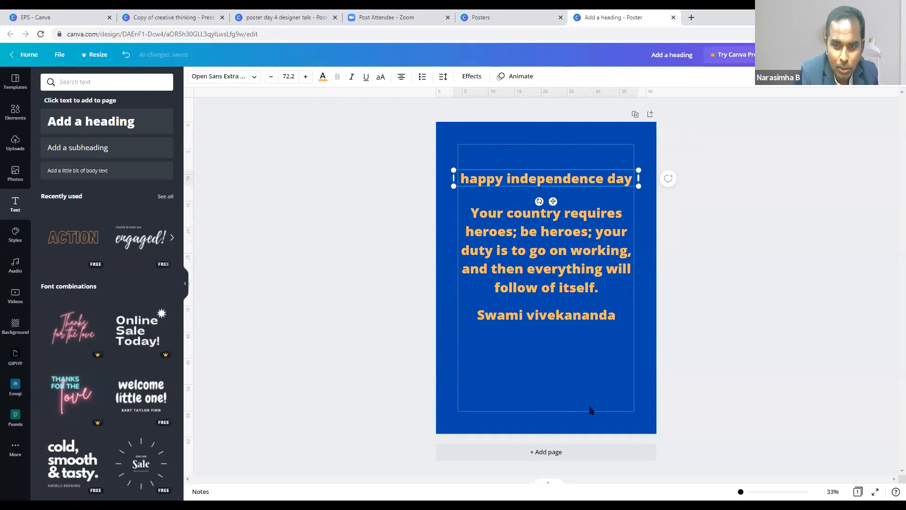
click(550, 274)
drag(584, 315, 583, 324)
click(578, 356)
click(16, 146)
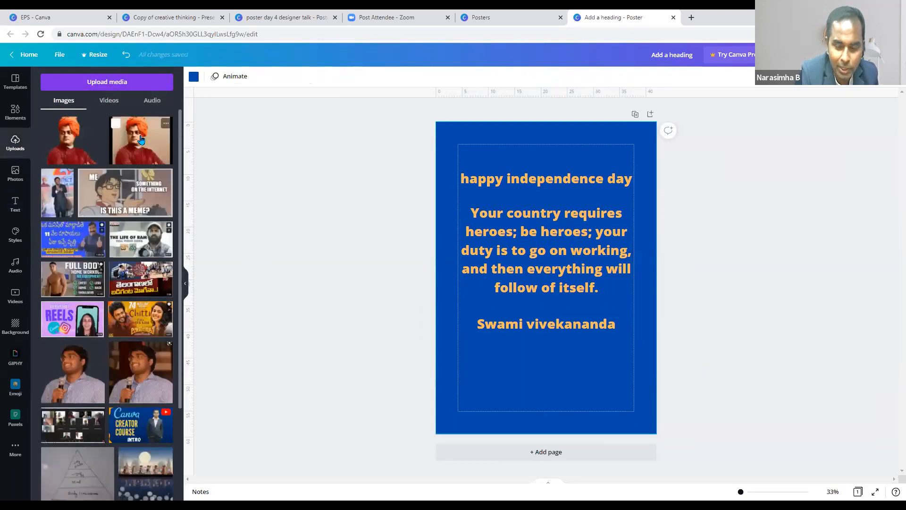
- Add an uploaded portrait and move it to the poster's bottom-right corner
click(117, 145)
drag(578, 308, 611, 406)
click(611, 406)
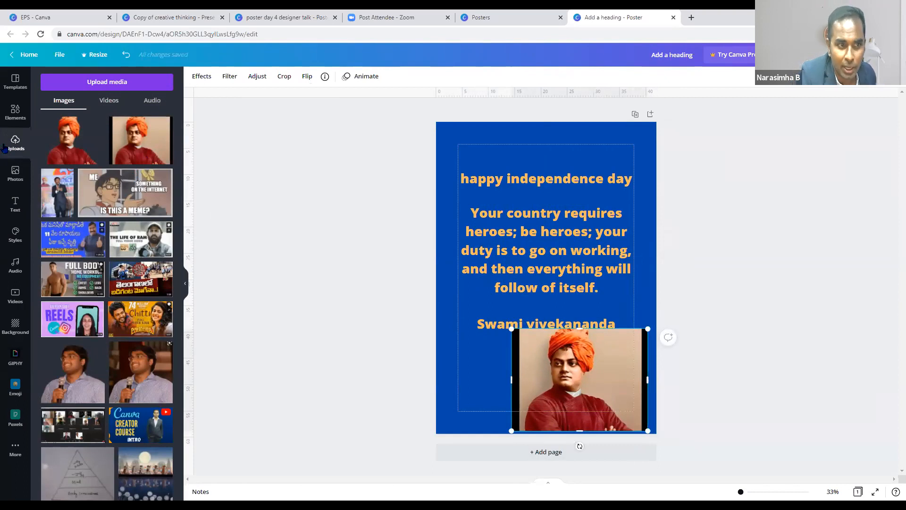
- Upload the Swami_Vivekananda_Jayanti image file and place it on the poster
click(101, 86)
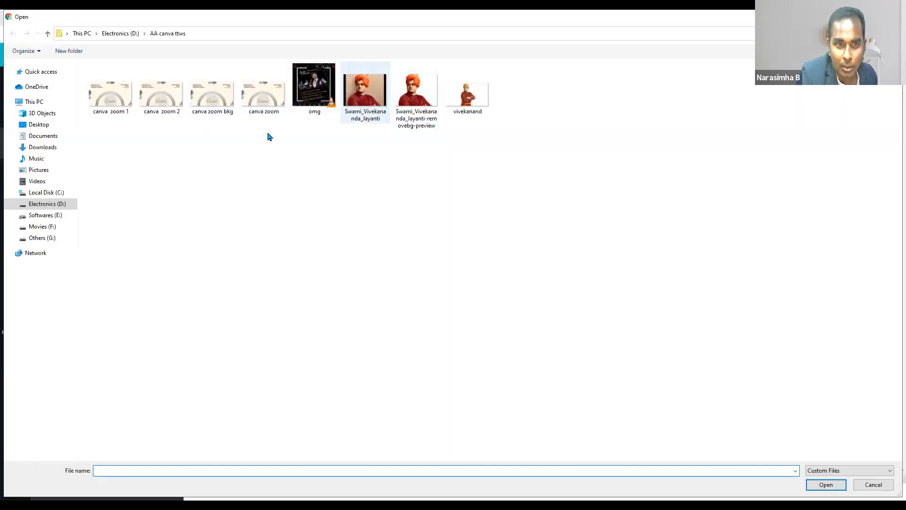
click(369, 97)
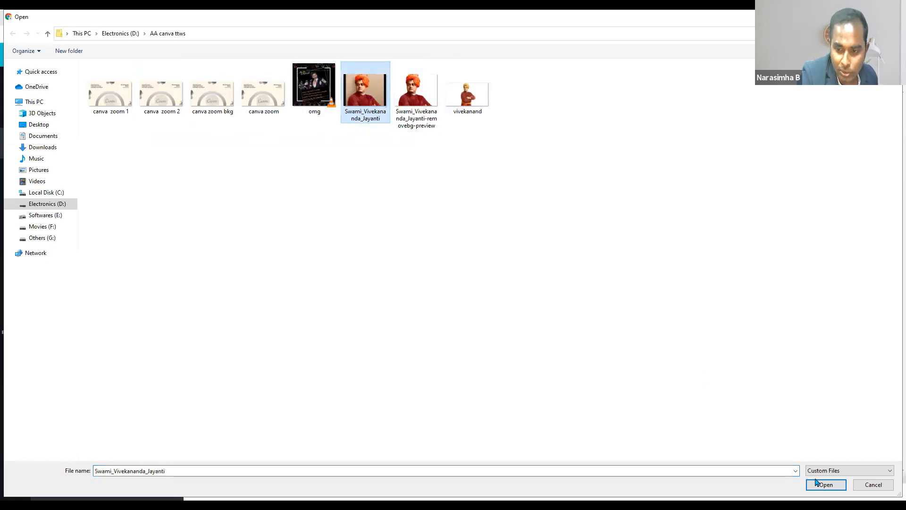
click(829, 488)
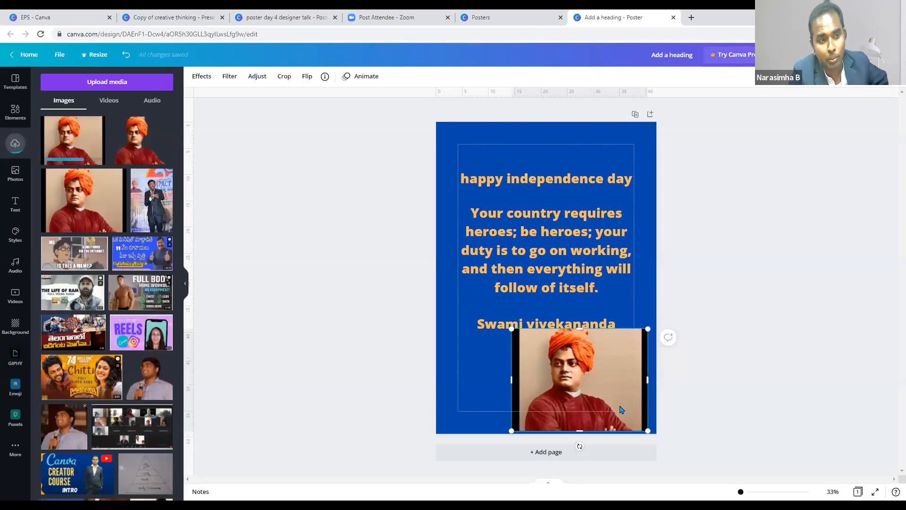
drag(609, 399, 217, 320)
click(68, 151)
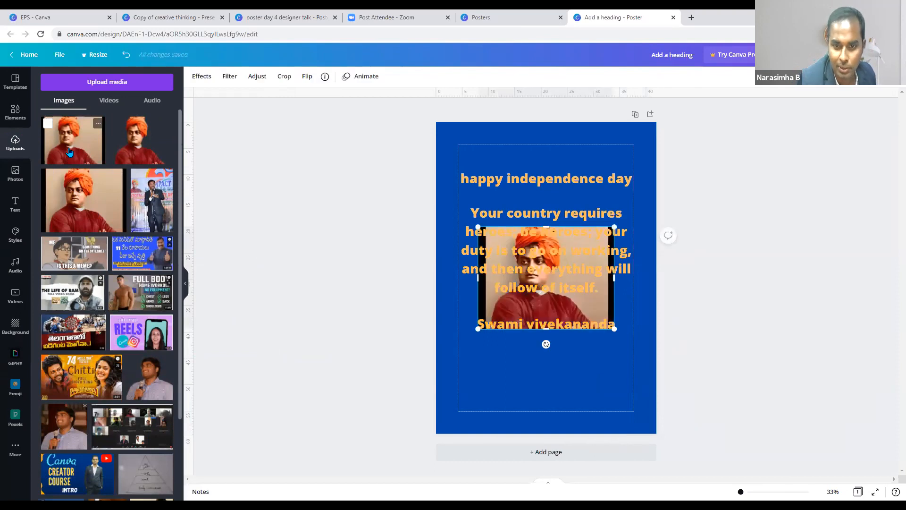
click(522, 419)
drag(550, 299, 198, 349)
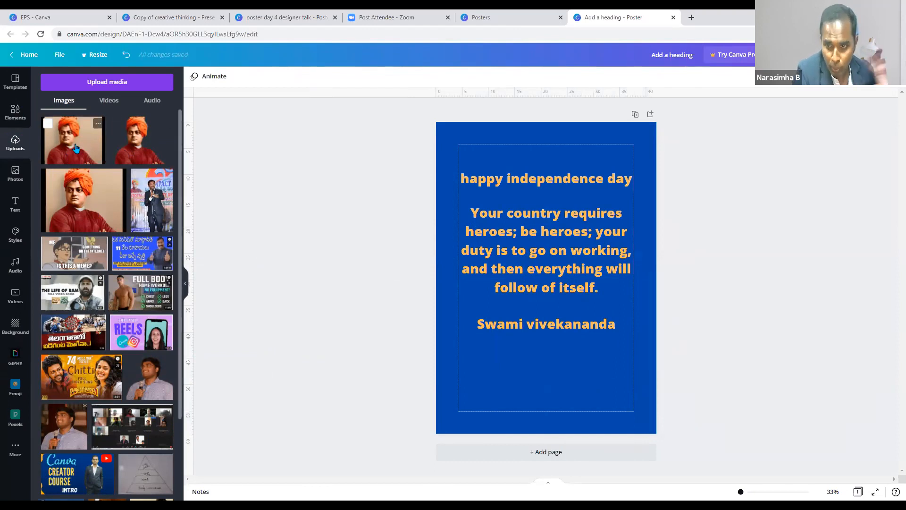
- Delete an unwanted image and put the Vivekananda portrait at the bottom of the poster
scroll(112, 270, down, 3)
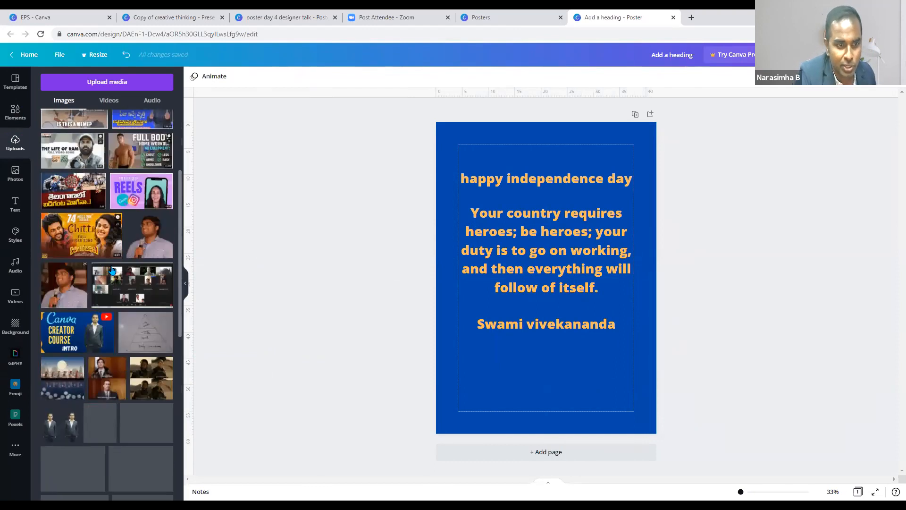
scroll(112, 270, down, 1)
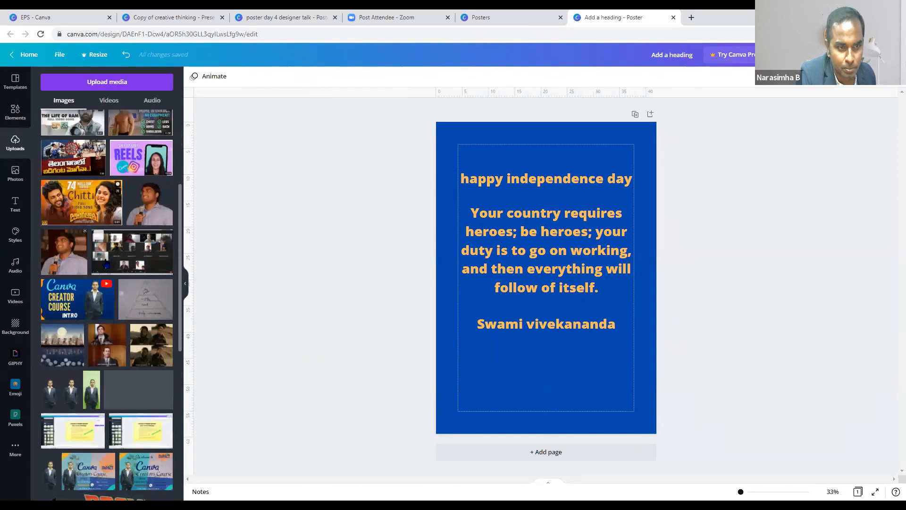
scroll(107, 265, down, 3)
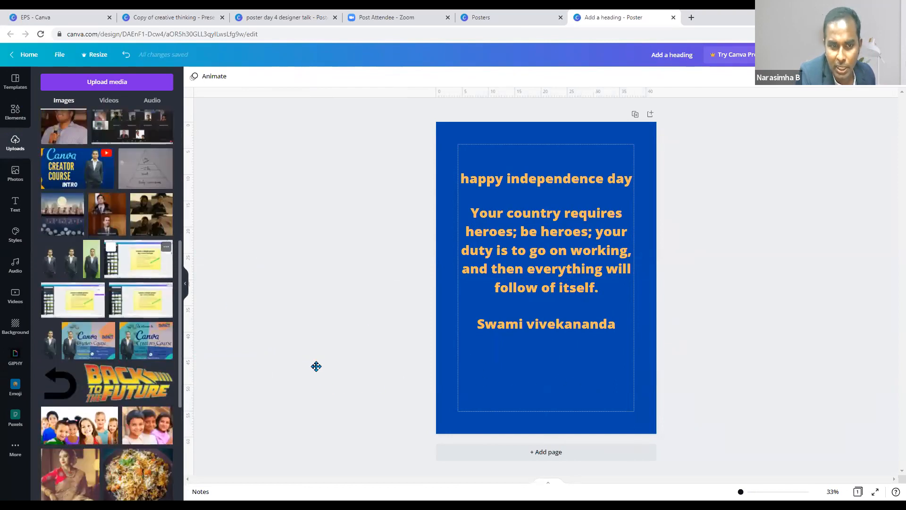
click(50, 272)
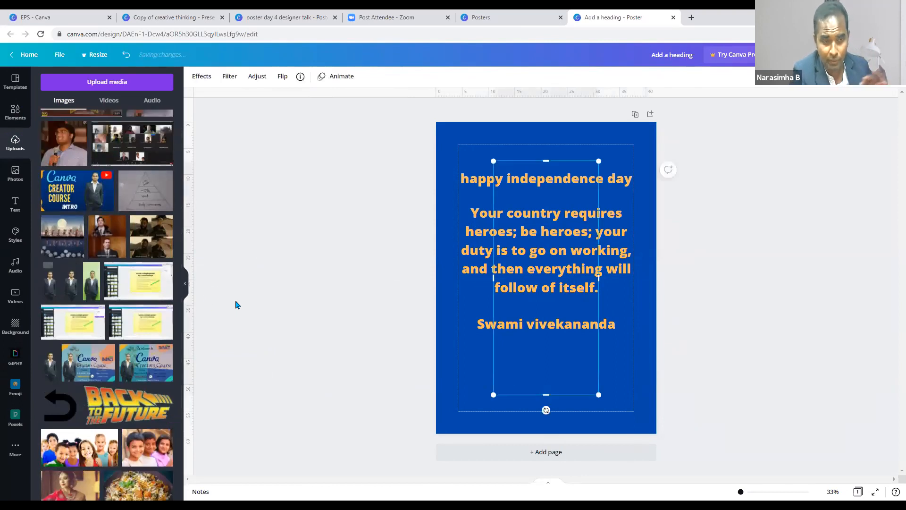
key(Delete)
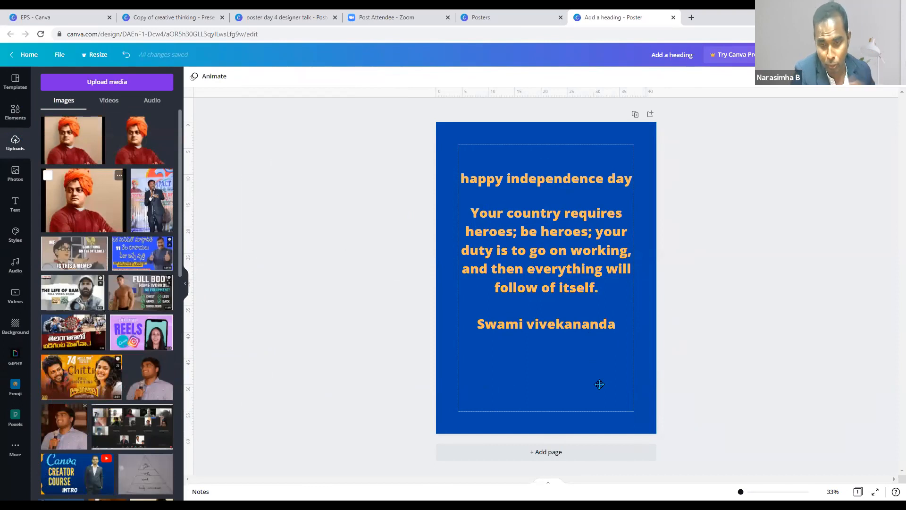
drag(113, 225, 586, 407)
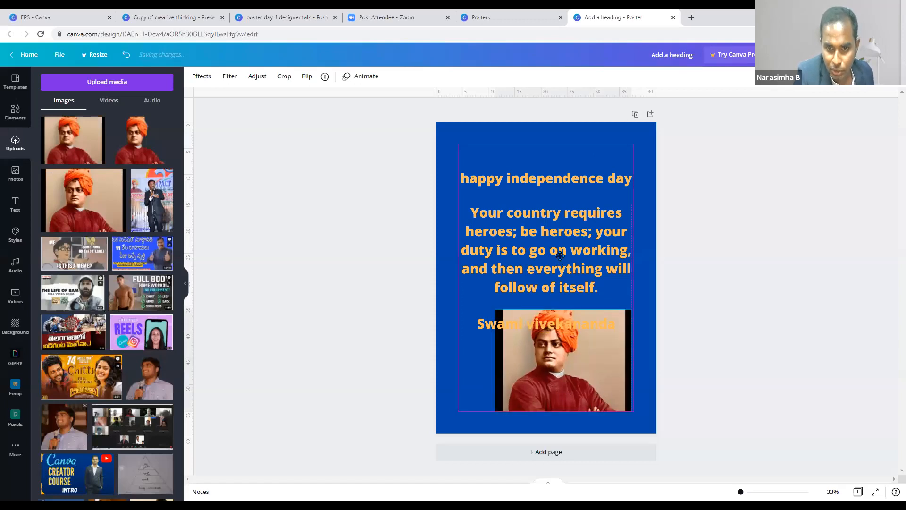
- Shift the quote and Swami vivekananda credit up above the portrait
drag(559, 263, 560, 255)
drag(568, 326, 563, 306)
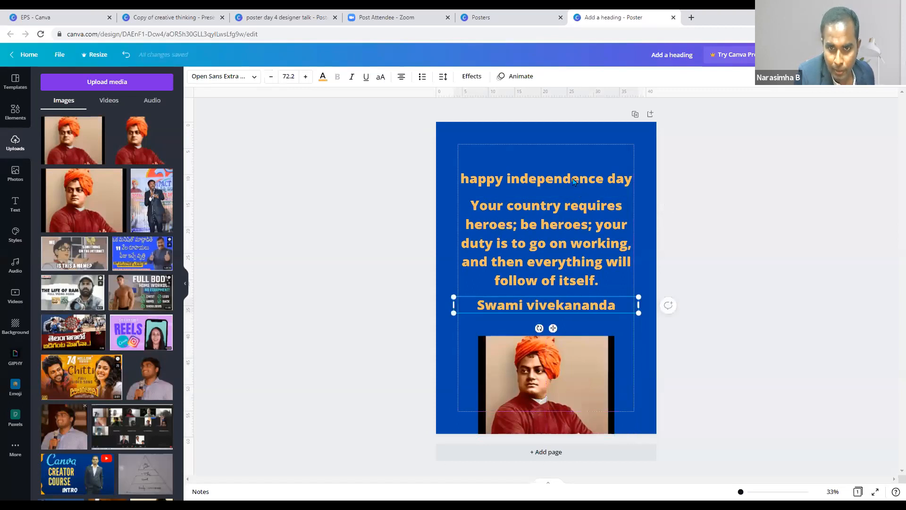
click(486, 179)
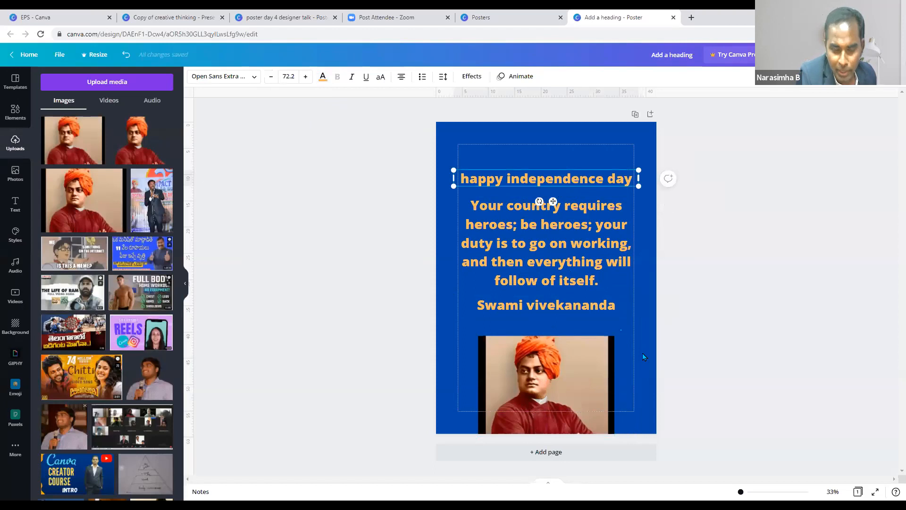
click(642, 354)
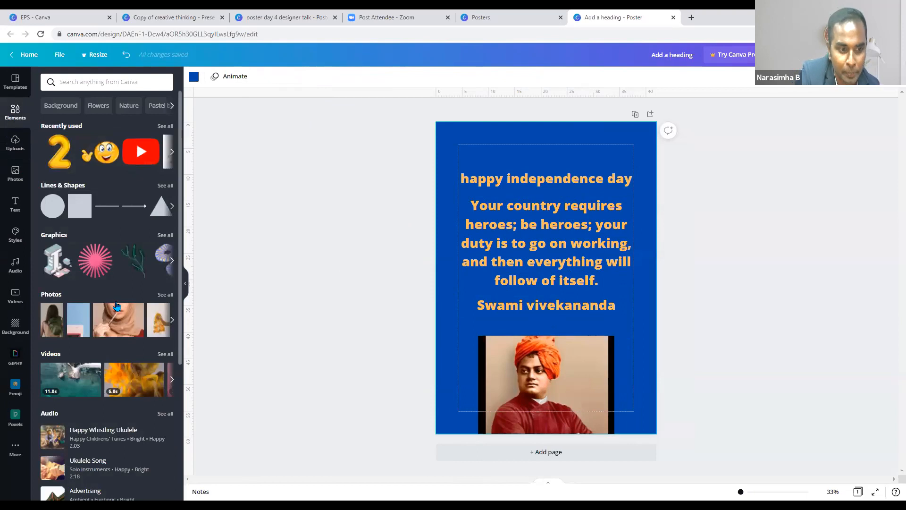
- Search design elements for 'india'
scroll(117, 306, down, 5)
scroll(104, 83, up, 5)
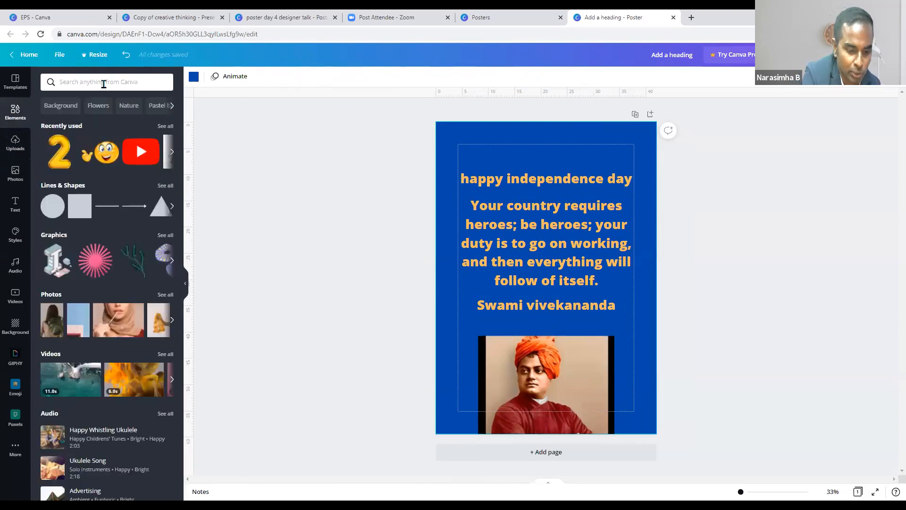
click(104, 83)
text(i)
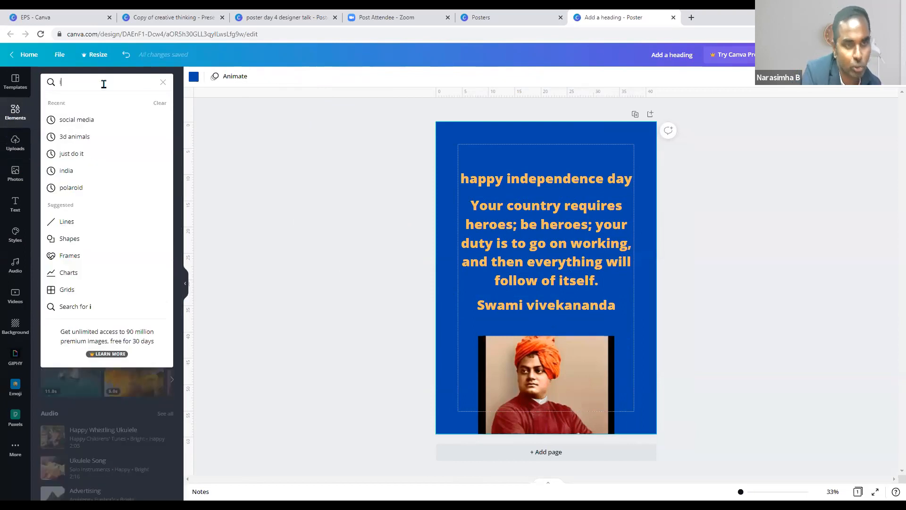
text(ndia)
key(Return)
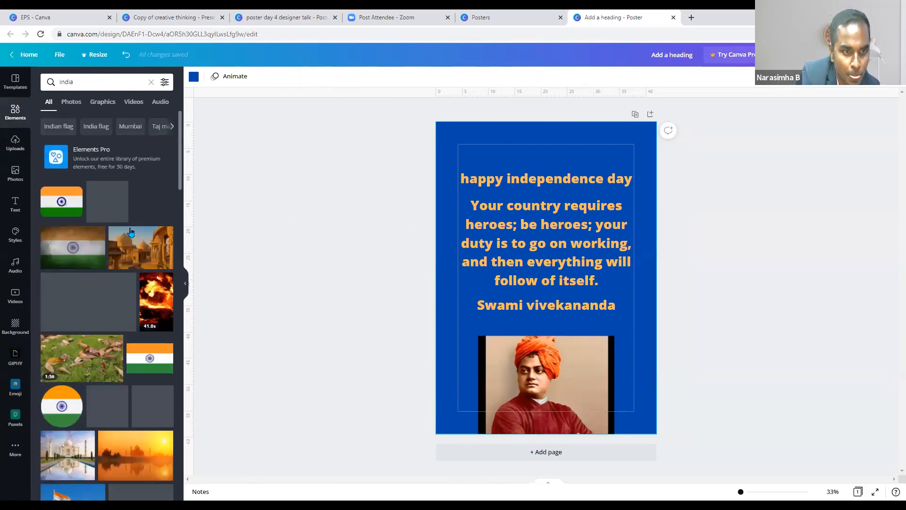
- Try an Indian flag sticker, a flag photo and a Taj Mahal graphic, deleting them
drag(562, 330, 640, 423)
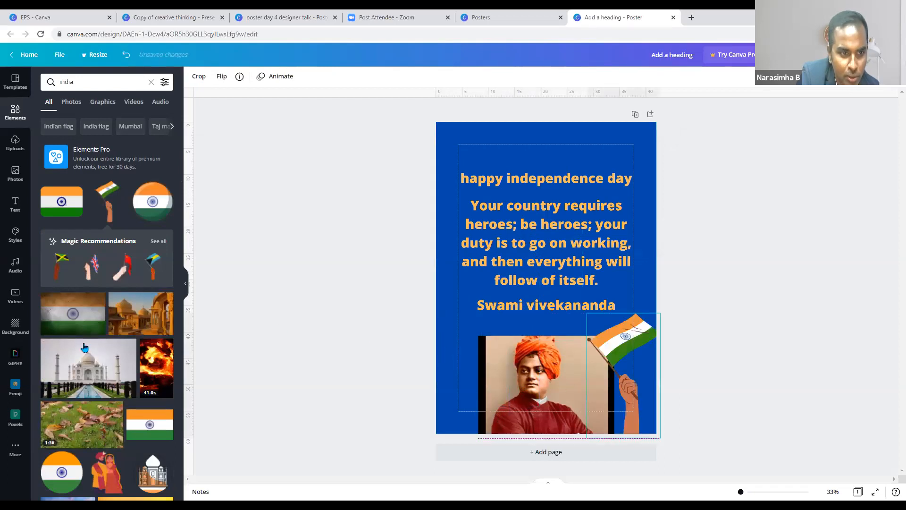
key(Delete)
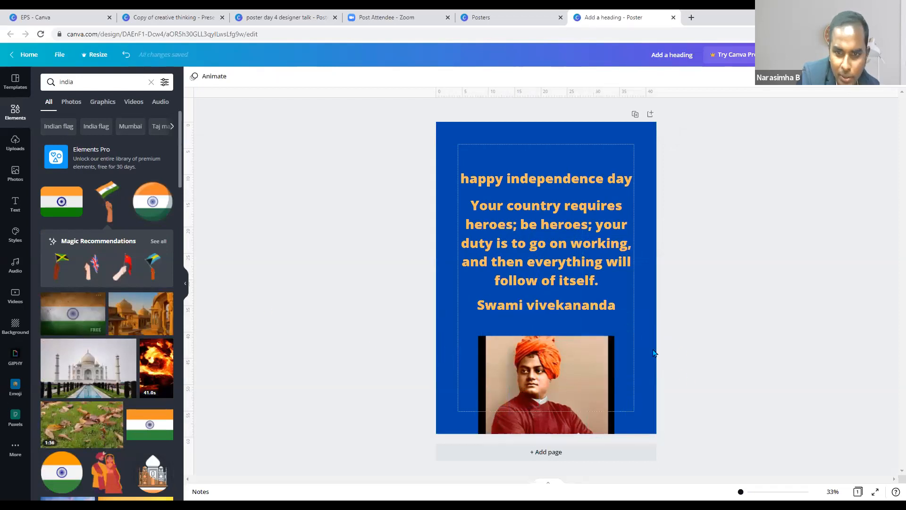
drag(626, 319, 254, 295)
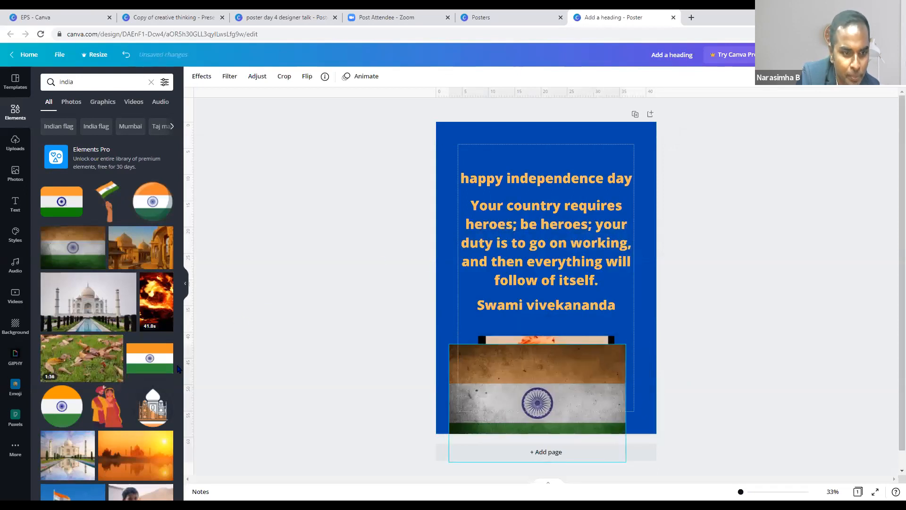
scroll(167, 368, down, 5)
scroll(152, 368, up, 4)
drag(548, 321, 565, 153)
key(Delete)
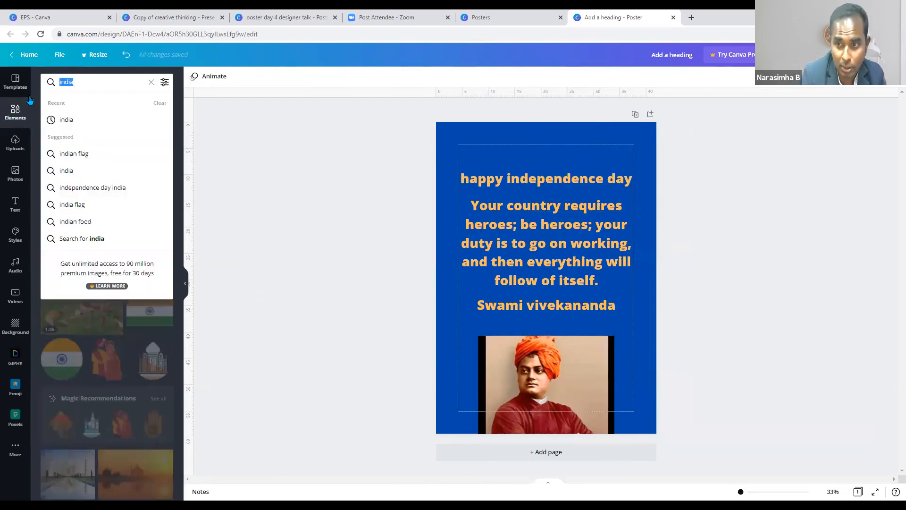
- Search Elements for 'apple', try a red apple graphic on the poster, then remove it
key(BackSpace)
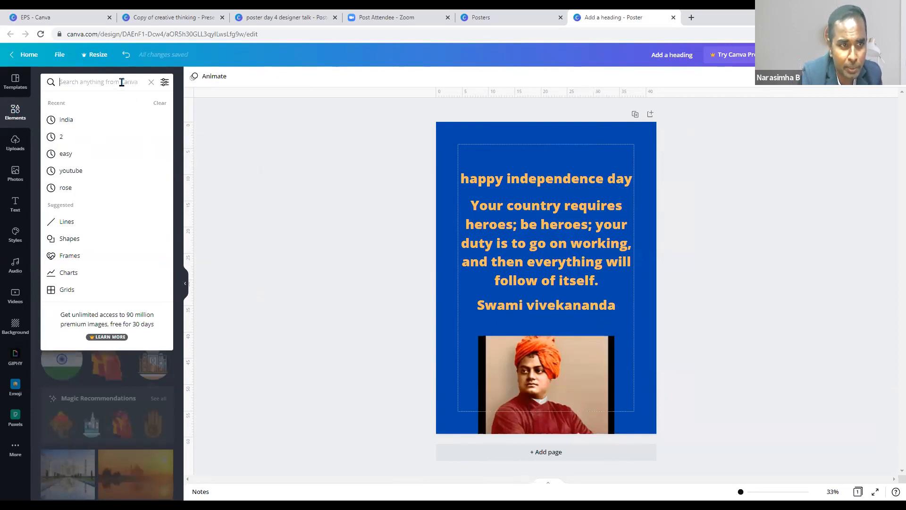
text(a)
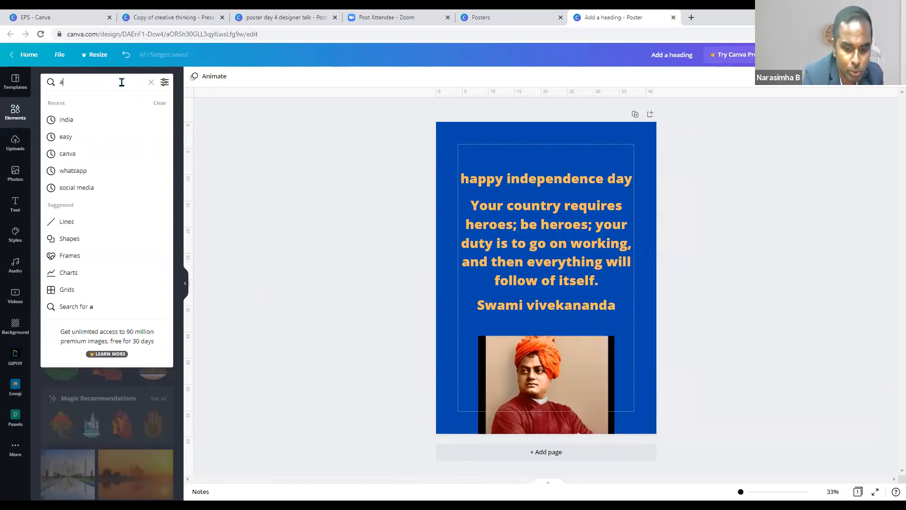
text(pple)
key(Return)
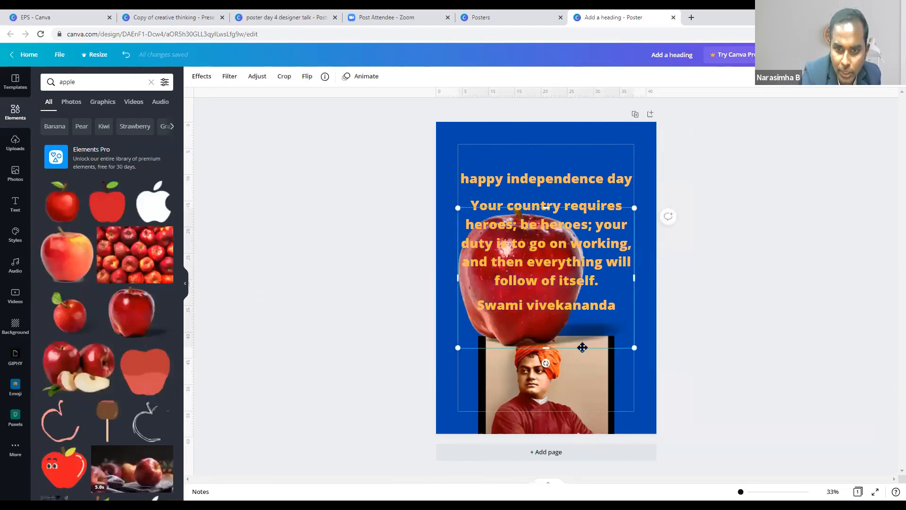
key(Delete)
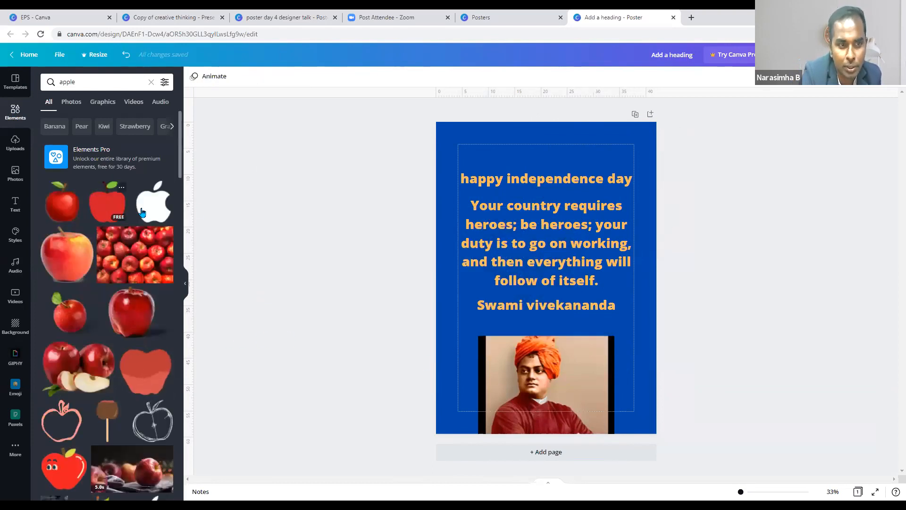
drag(591, 328, 375, 329)
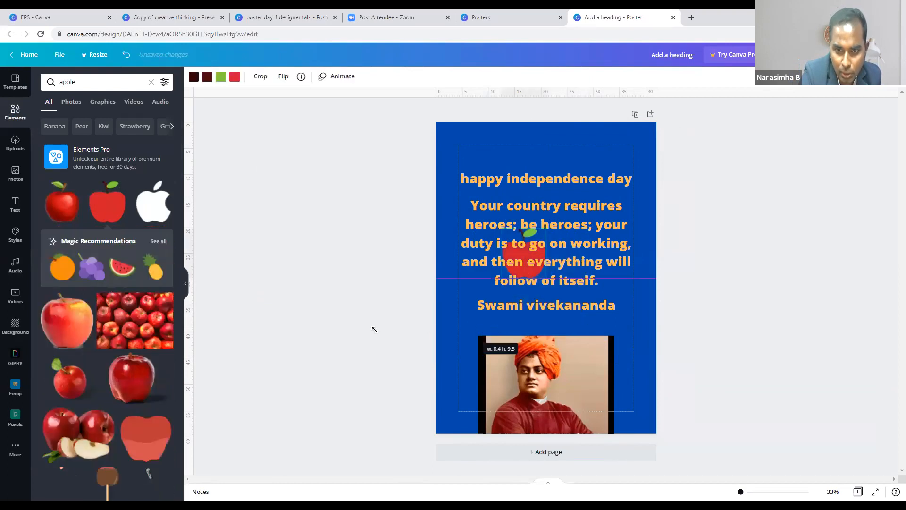
drag(367, 296, 617, 345)
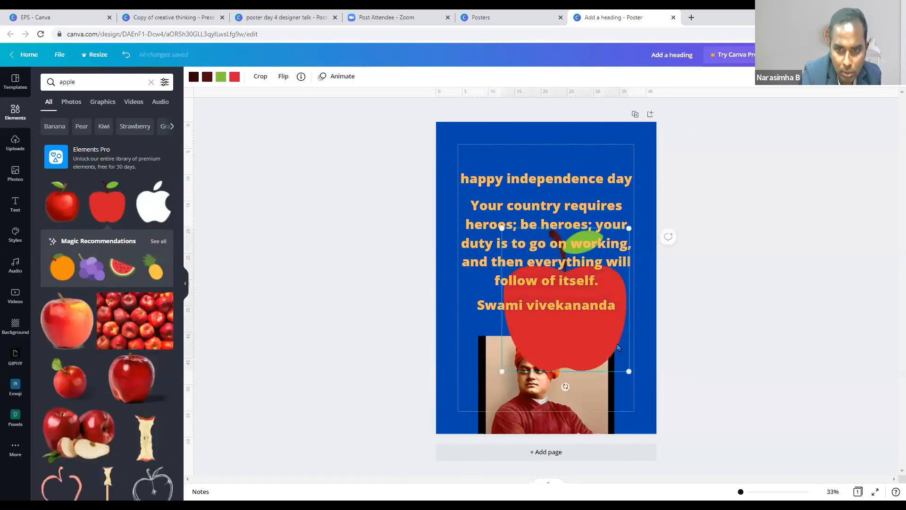
drag(350, 393, 272, 405)
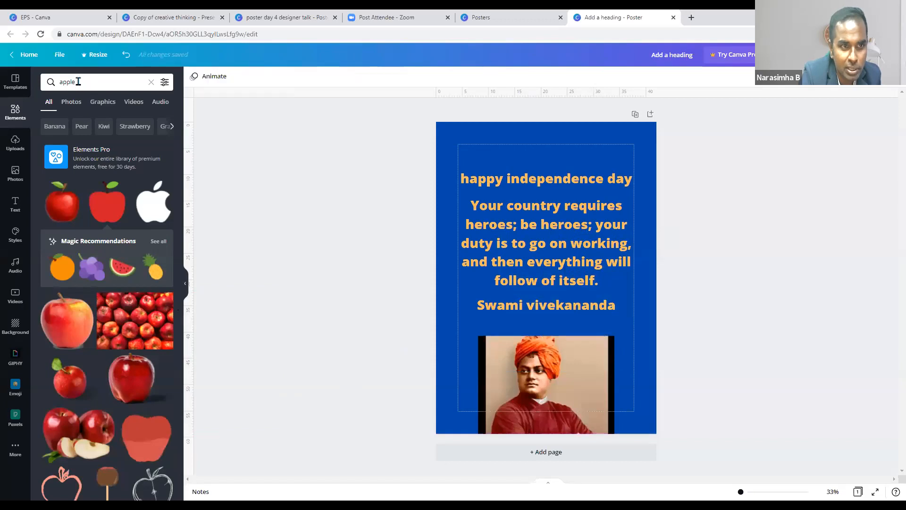
- Search Elements for 'kids playing' and add the hopscotch graphic over the quote
click(17, 96)
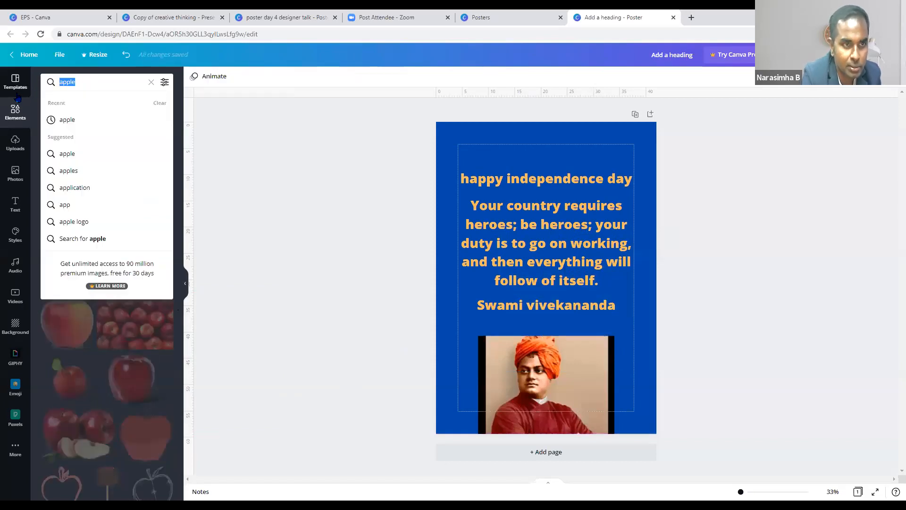
text(kids p)
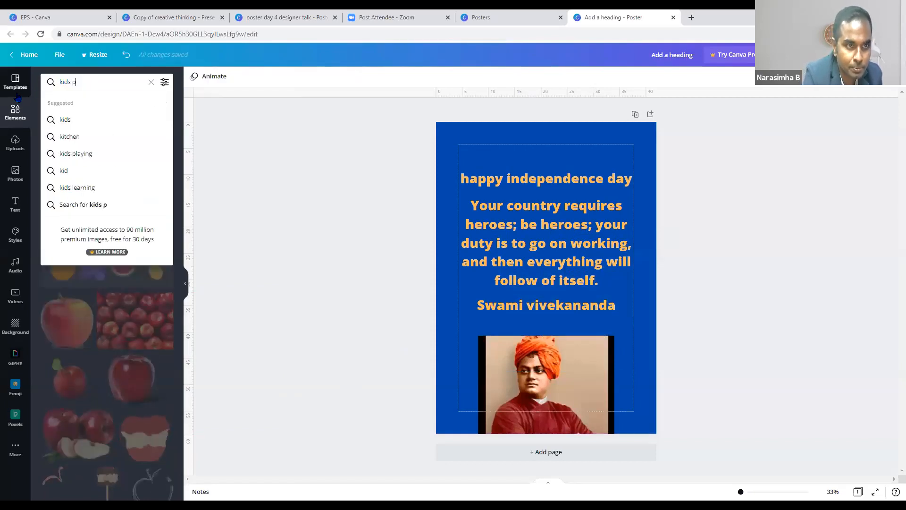
text(laying)
key(Return)
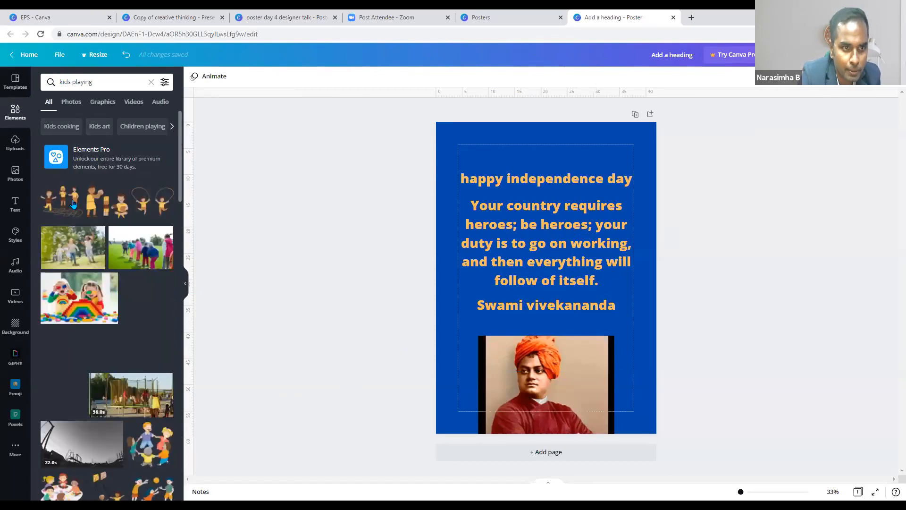
click(76, 203)
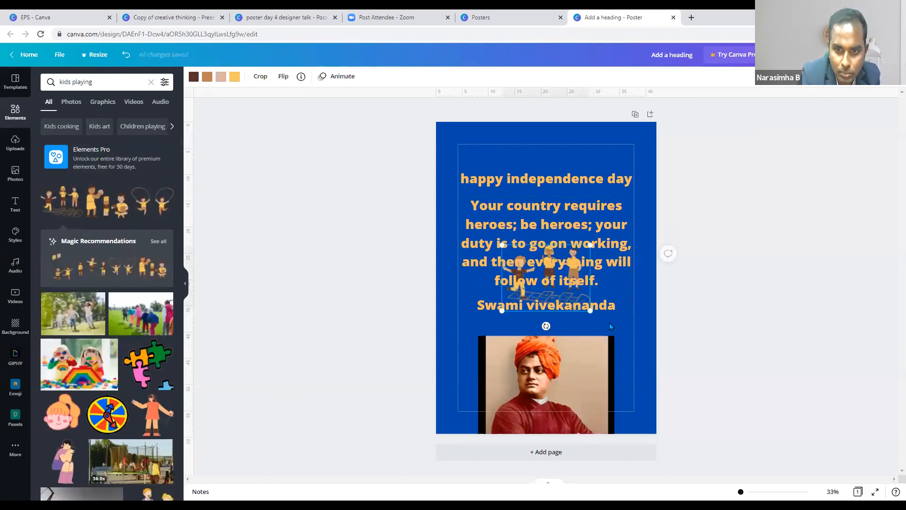
- Add a blank page, then delete the extra second page
click(546, 452)
scroll(602, 393, up, 5)
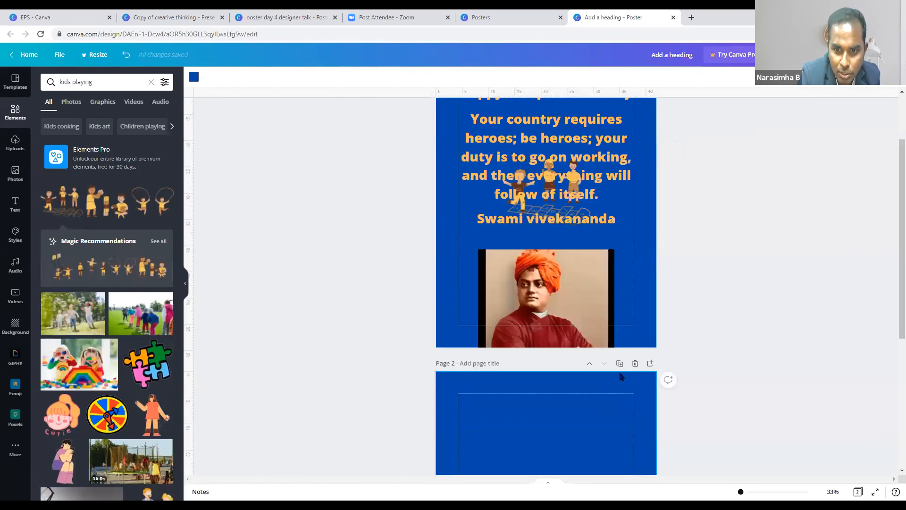
click(635, 366)
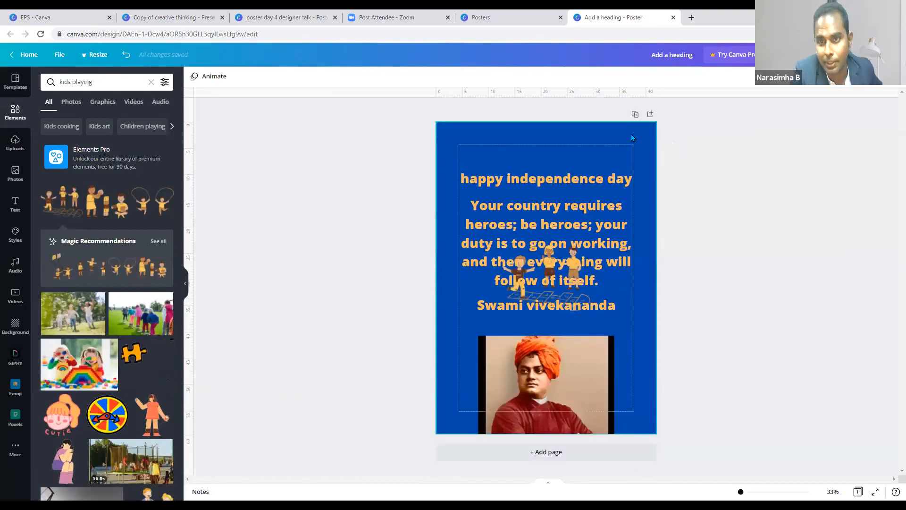
- Add a new page and place an enlarged building-blocks sticker near its top
click(650, 116)
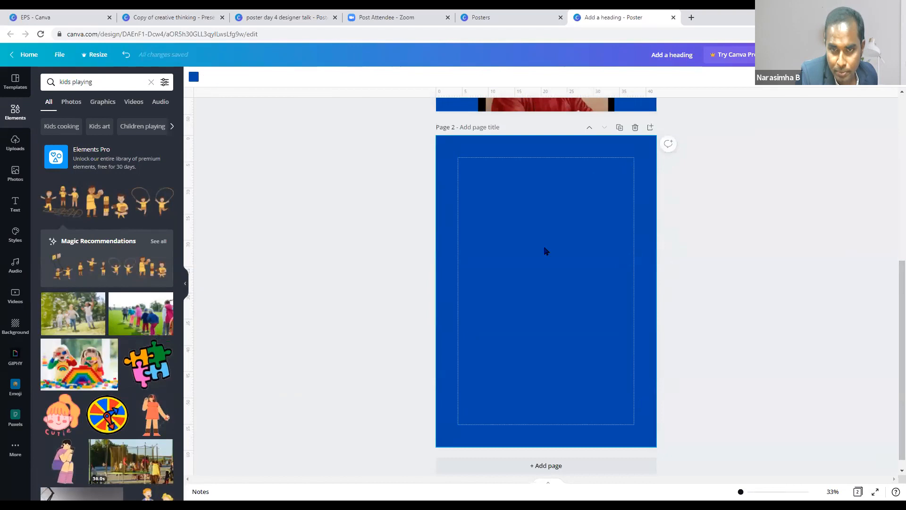
click(109, 214)
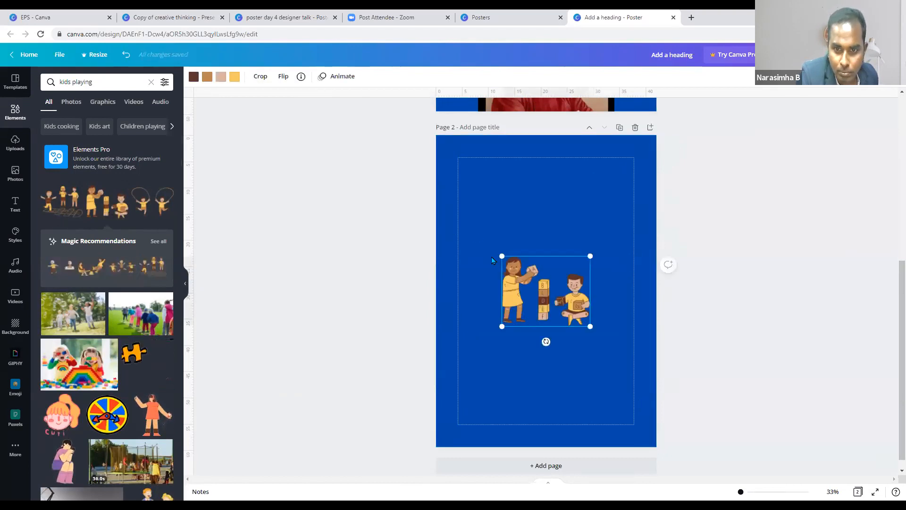
drag(502, 256, 463, 191)
drag(517, 302, 548, 255)
- Try a puzzle sticker near the bottom margin, then remove it
click(156, 366)
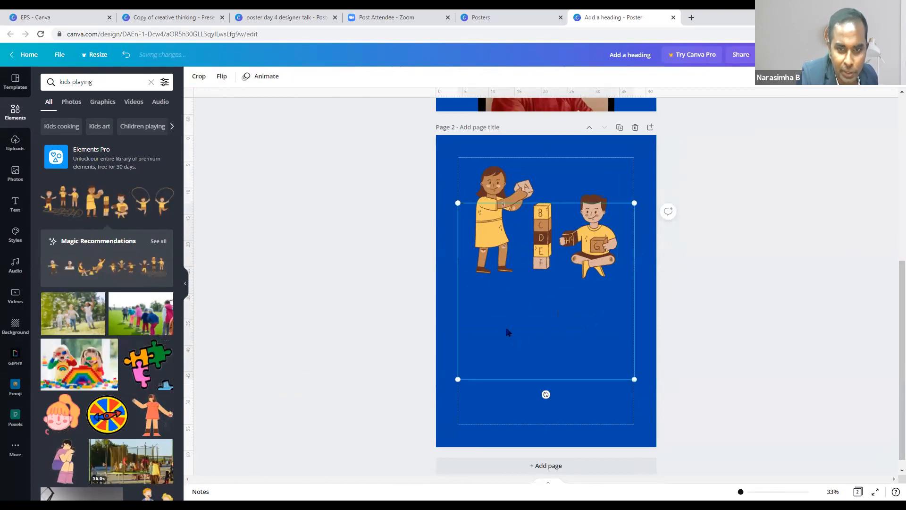
drag(575, 344, 572, 383)
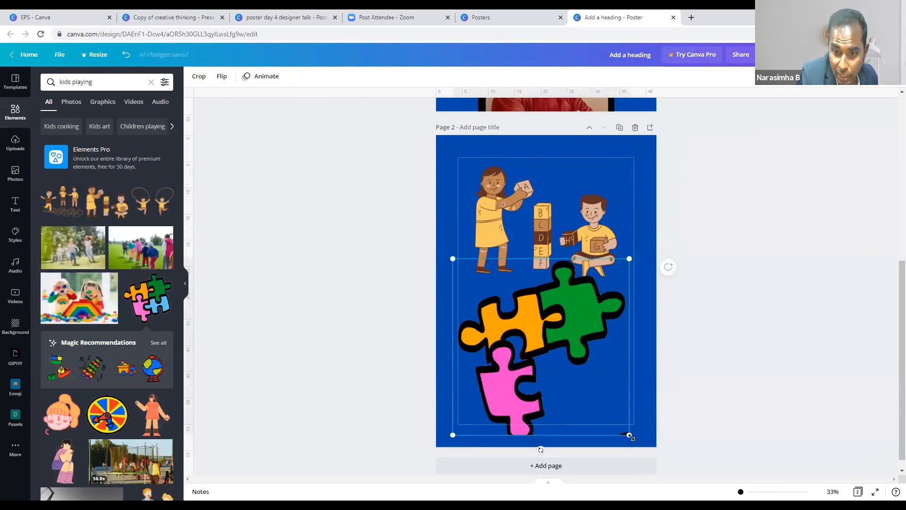
drag(631, 425, 518, 327)
drag(169, 303, 159, 301)
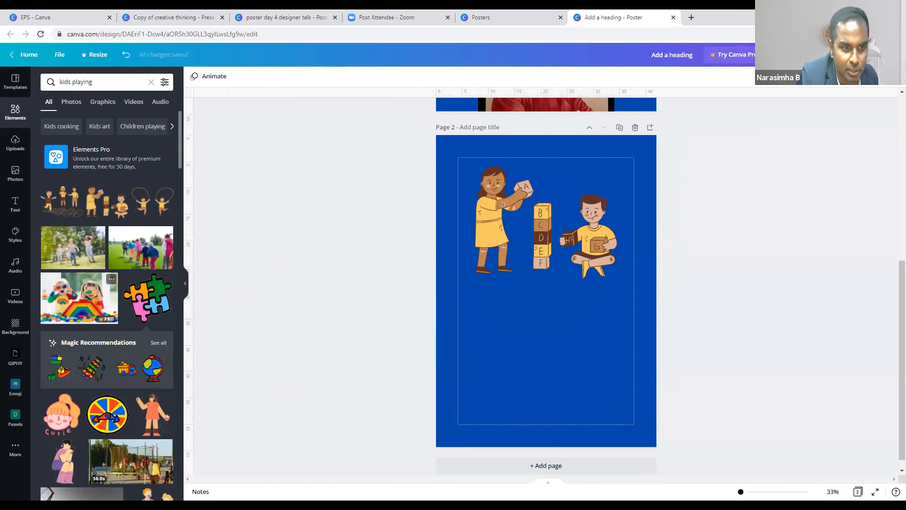
- Try the jump-rope kids illustration on the lower half, then move it off the page
click(145, 201)
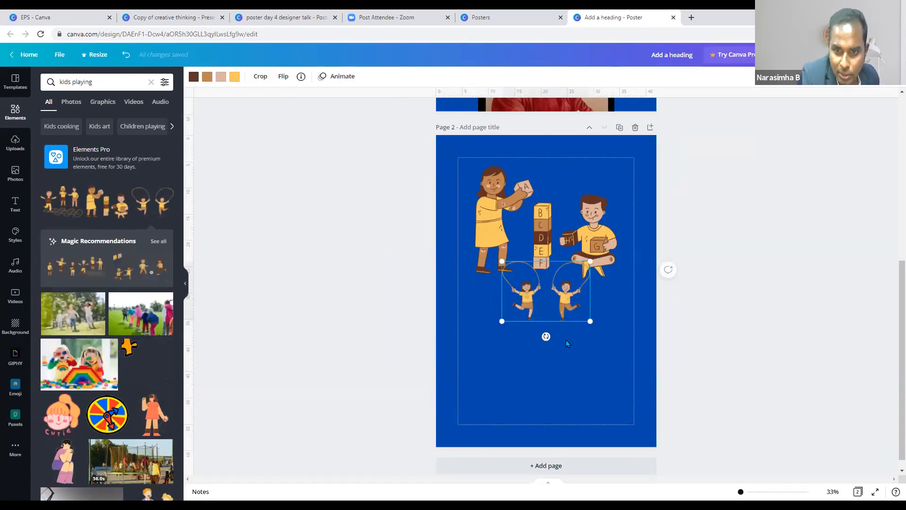
drag(546, 302, 554, 361)
drag(510, 333, 426, 273)
drag(553, 360, 566, 375)
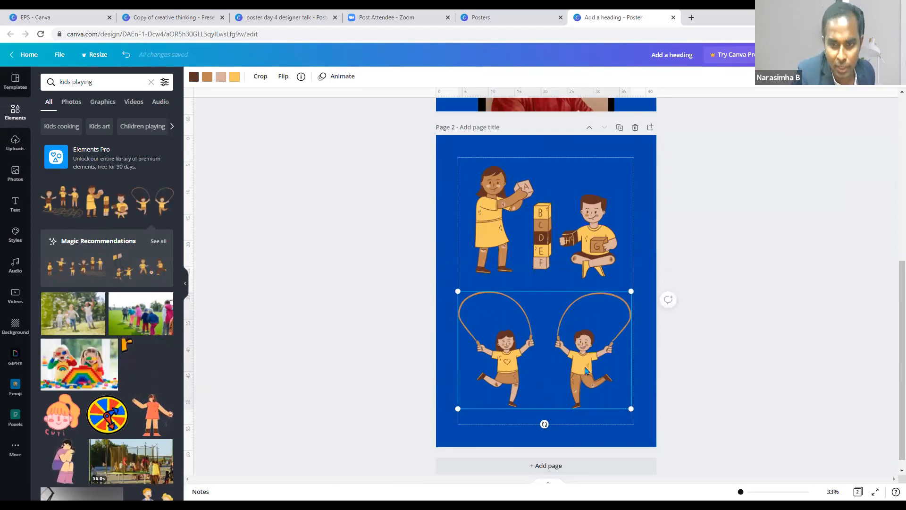
drag(569, 357, 454, 362)
click(596, 335)
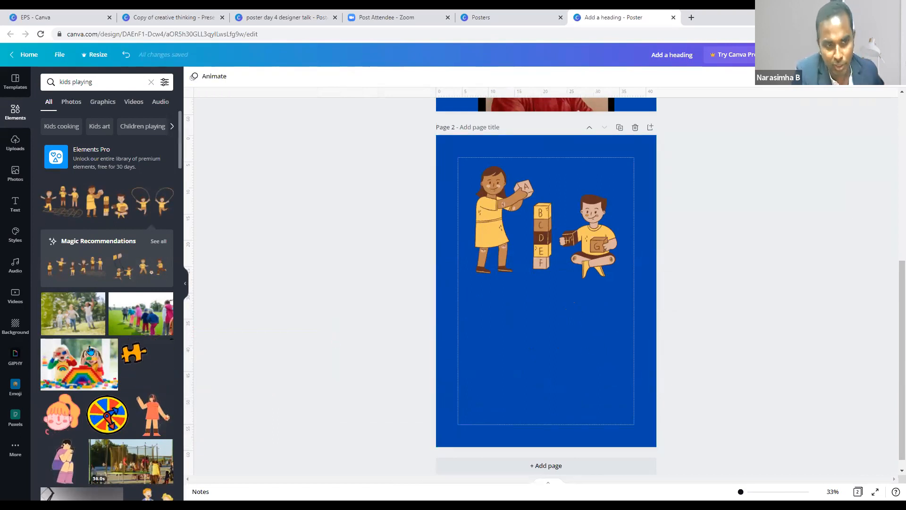
- Search Photos for 'india'
click(15, 173)
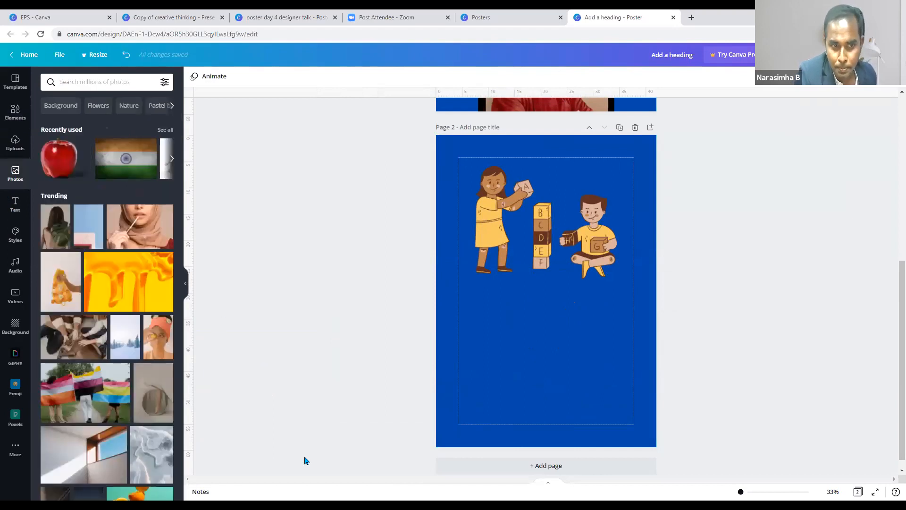
scroll(153, 307, down, 5)
scroll(153, 307, up, 10)
click(91, 82)
text(india)
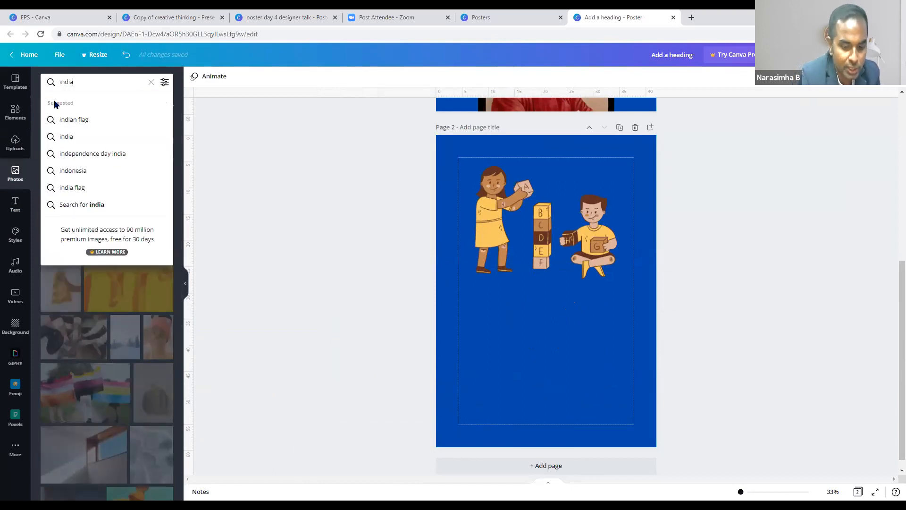
key(Return)
- Add the Indian flag and INDIA lettering images below the kids illustration
scroll(144, 198, down, 2)
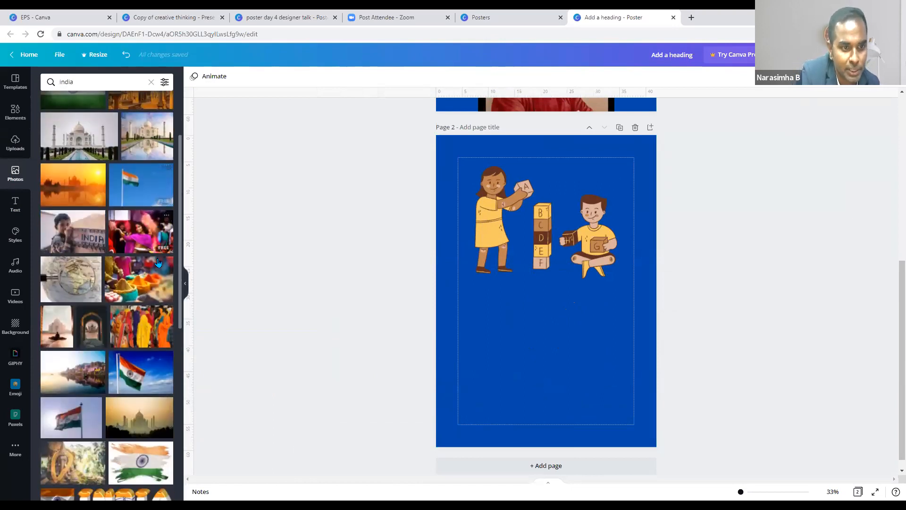
click(141, 185)
drag(554, 358, 197, 372)
double_click(142, 372)
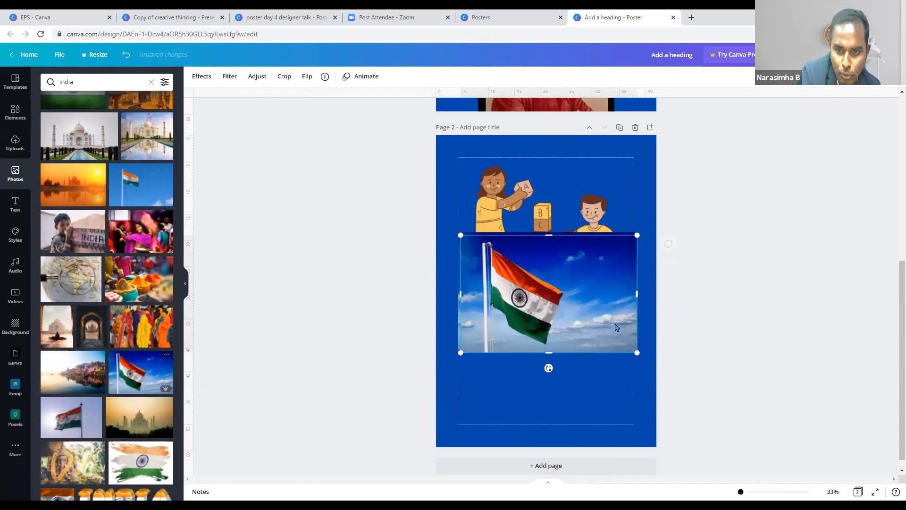
drag(607, 306, 604, 365)
drag(312, 304, 264, 312)
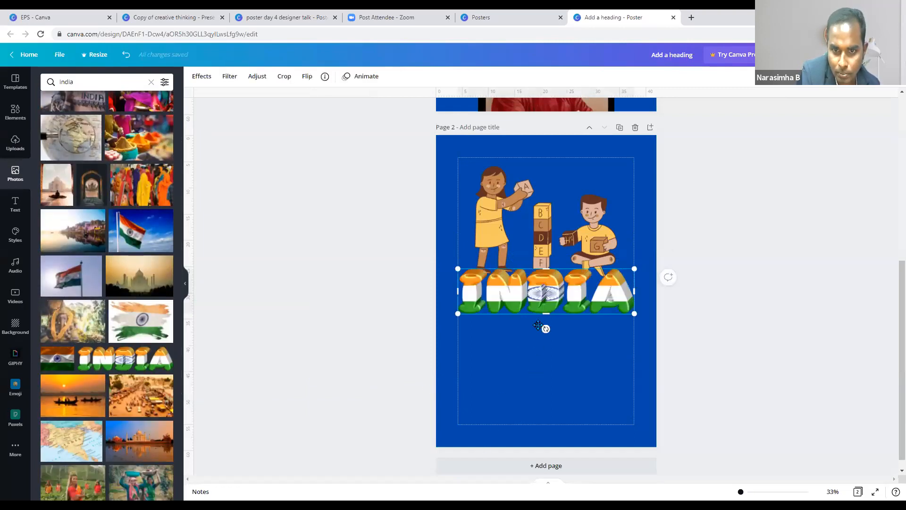
drag(562, 291, 562, 321)
scroll(600, 309, up, 3)
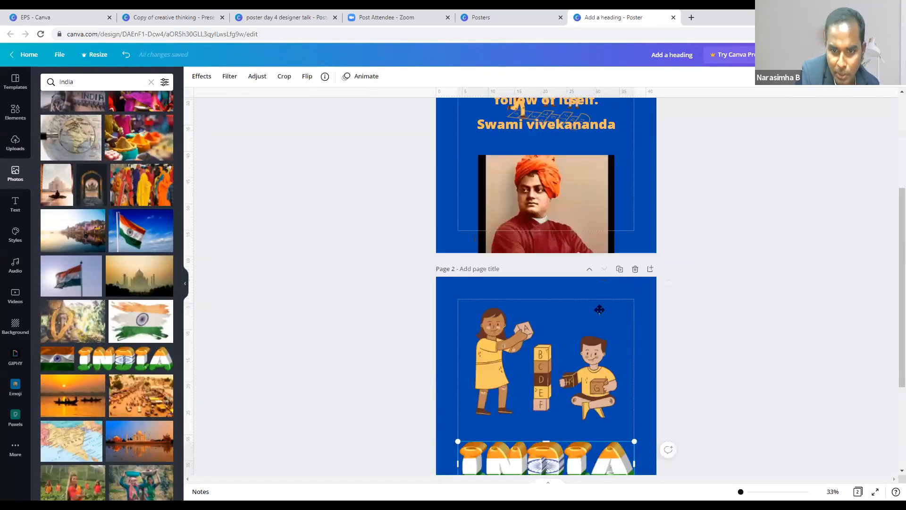
- Move the INDIA image to the top of Page 1 and shift the quote lower
drag(608, 460, 559, 153)
scroll(630, 176, up, 4)
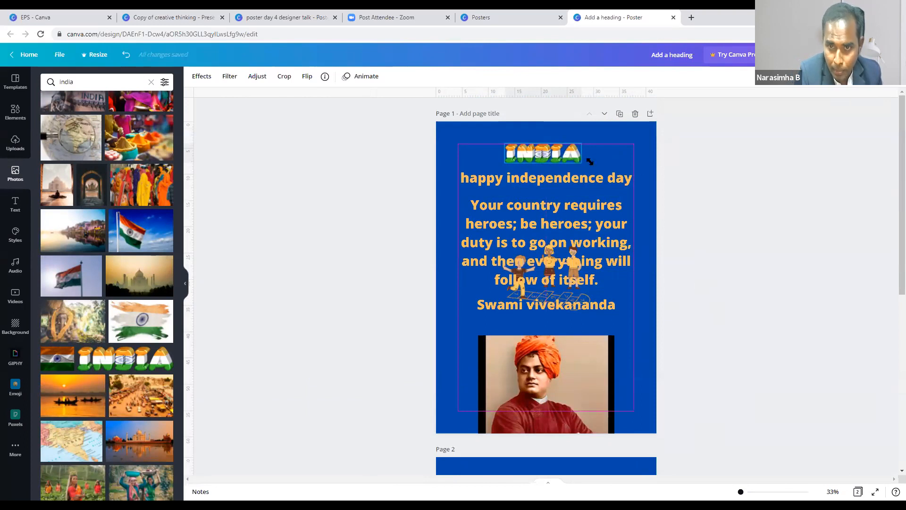
click(556, 151)
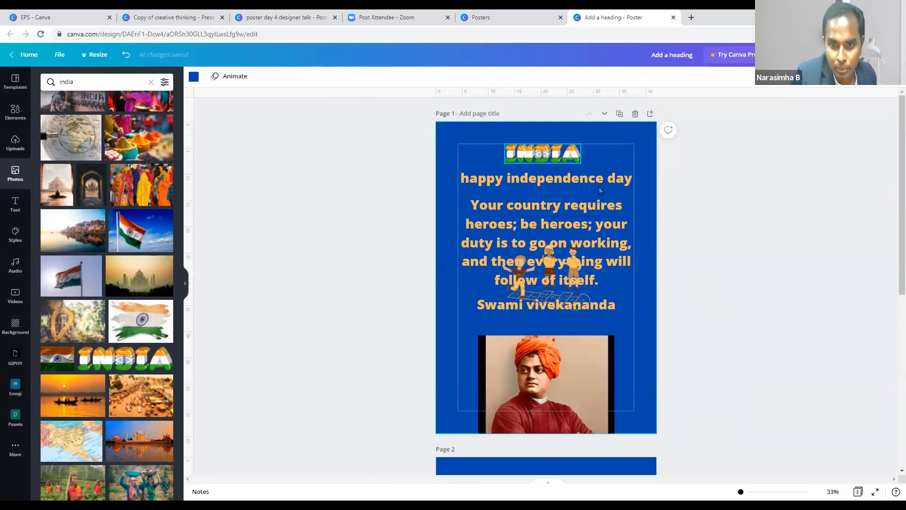
drag(592, 247, 606, 315)
drag(529, 236, 578, 305)
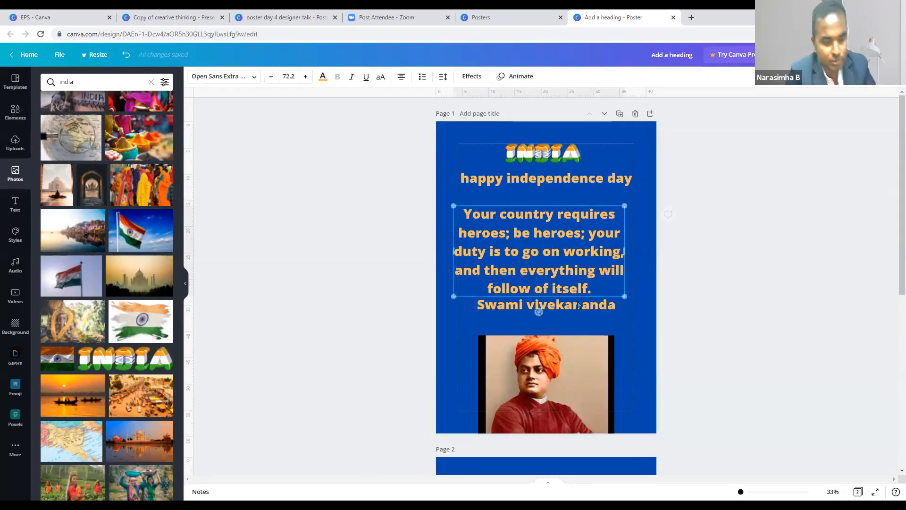
- Undo the quote move, drag the children graphic off Page 1, and place the quote below the heading
key(ctrl+z)
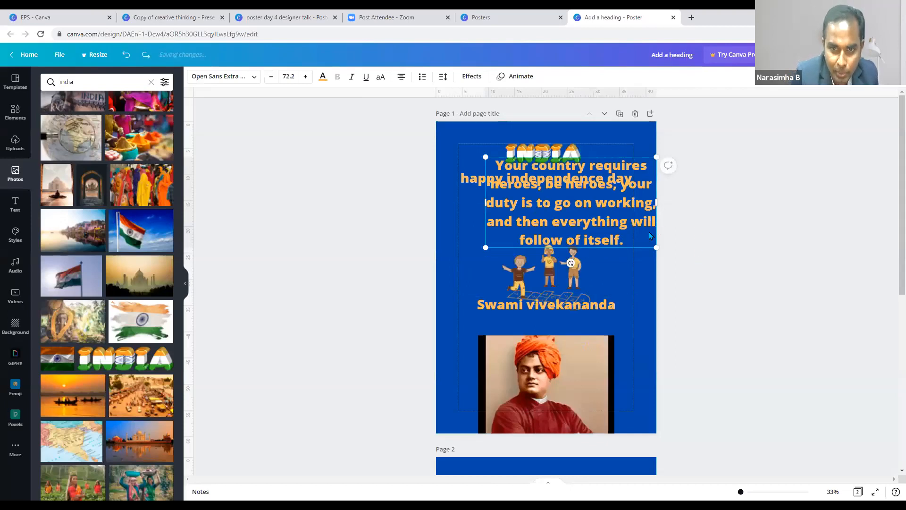
click(563, 269)
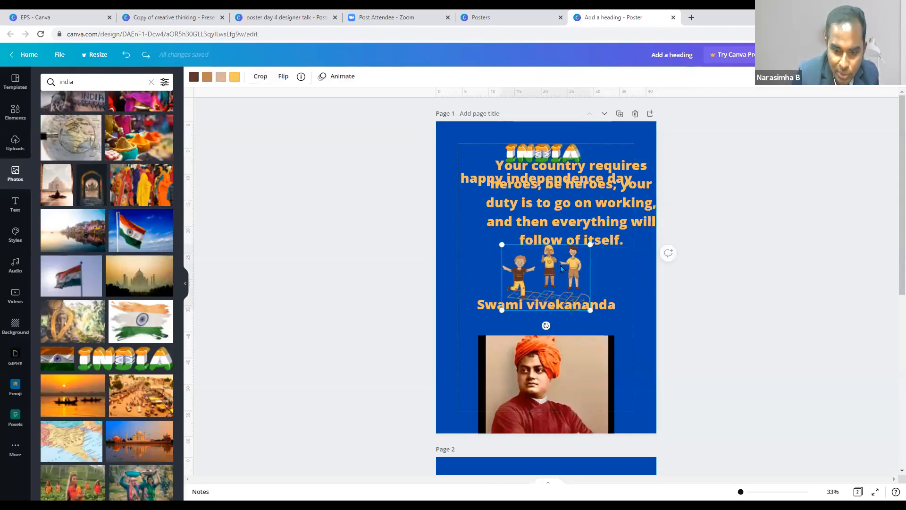
key(Delete)
key(ctrl+z)
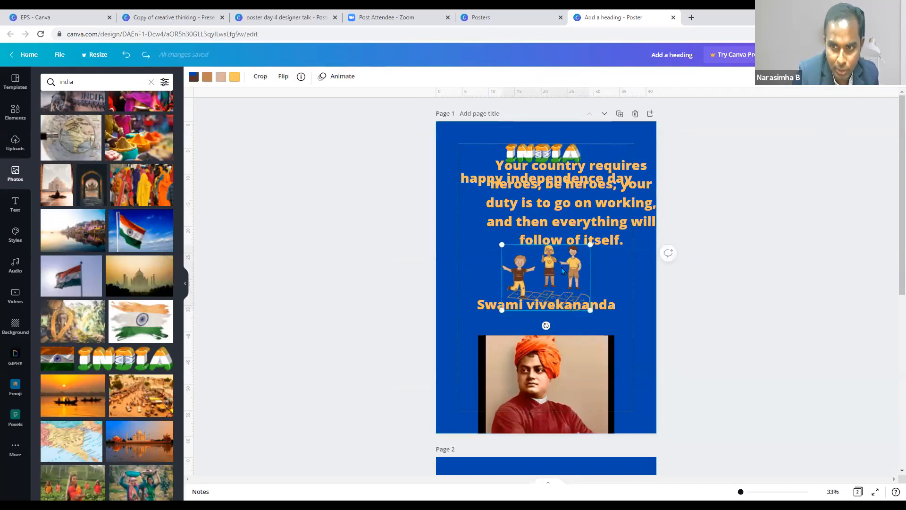
click(616, 276)
click(543, 280)
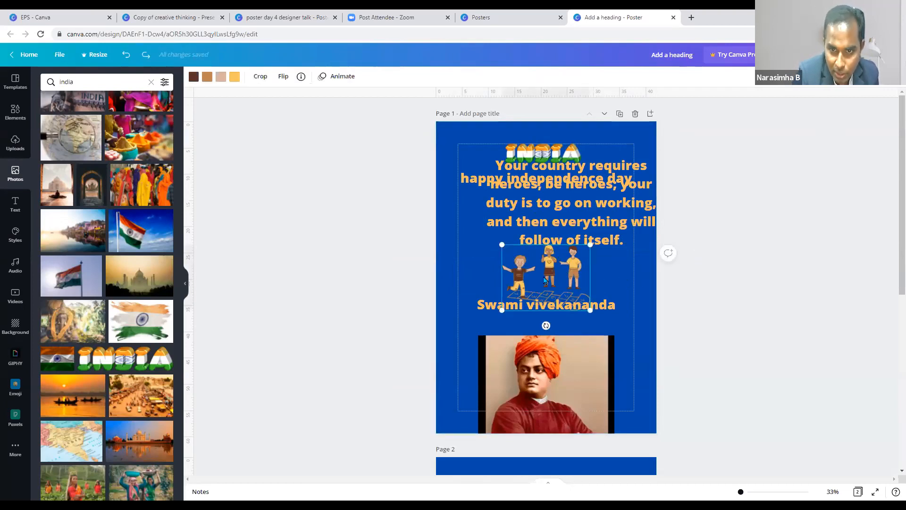
drag(268, 327, 267, 327)
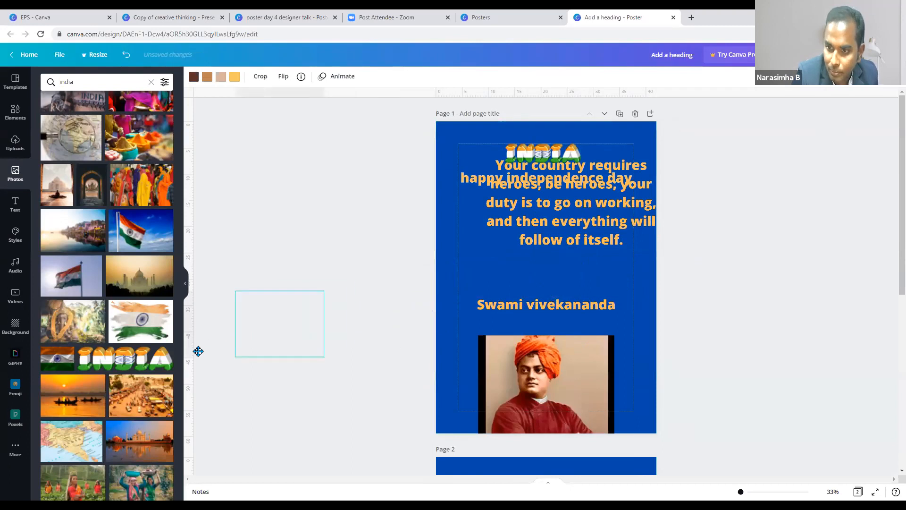
click(554, 267)
drag(595, 187, 558, 259)
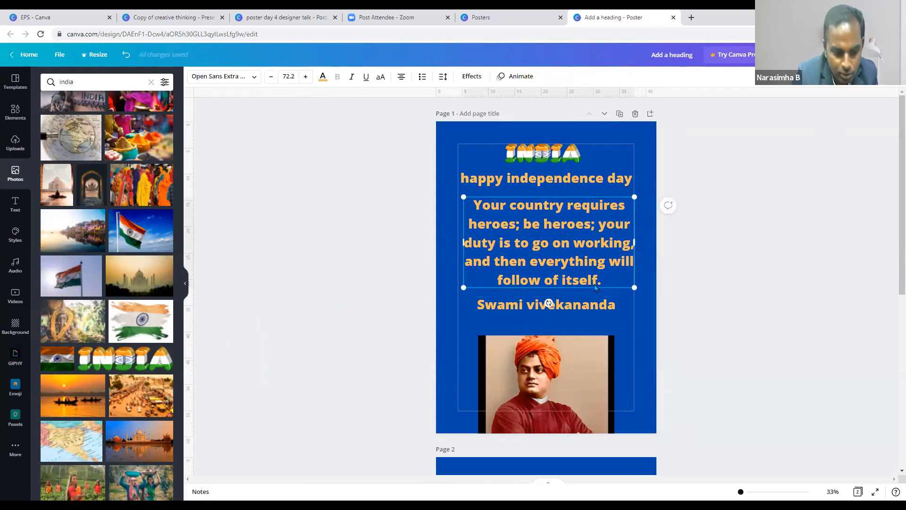
- Make the heading darker orange and the quote text white
double_click(587, 255)
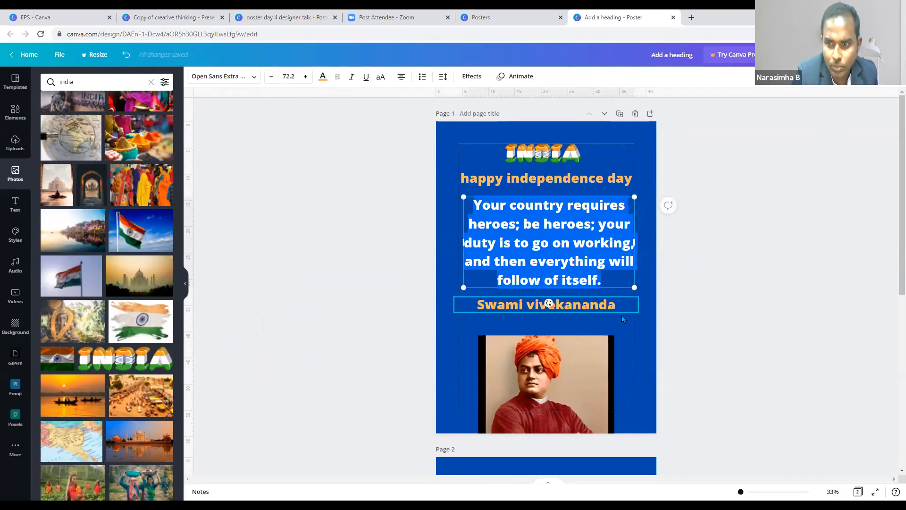
click(628, 339)
click(594, 255)
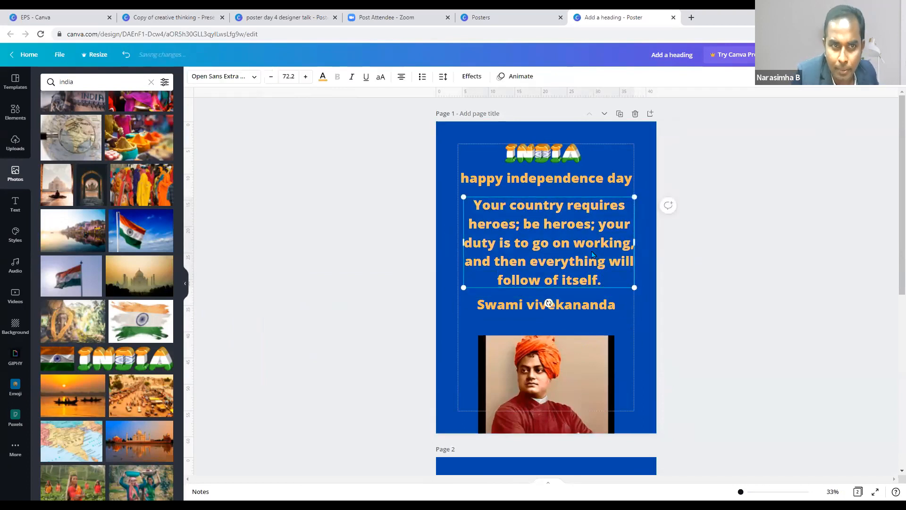
click(621, 326)
click(598, 184)
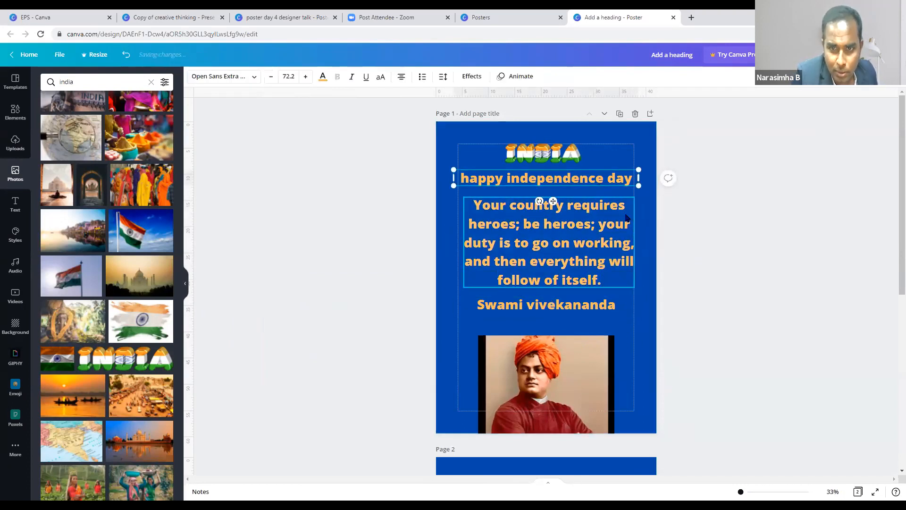
click(323, 82)
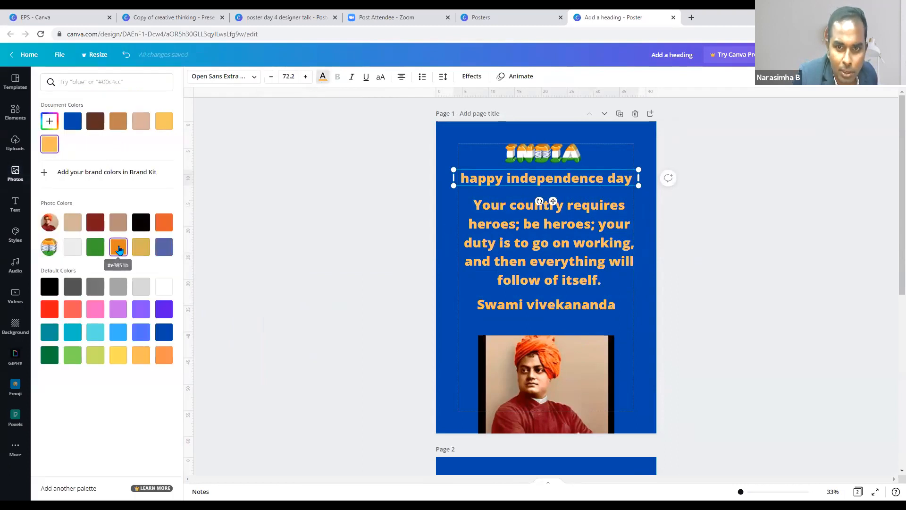
click(117, 247)
click(71, 250)
- Colour the Swami vivekananda line green and bring up the page background colours
click(543, 305)
click(95, 246)
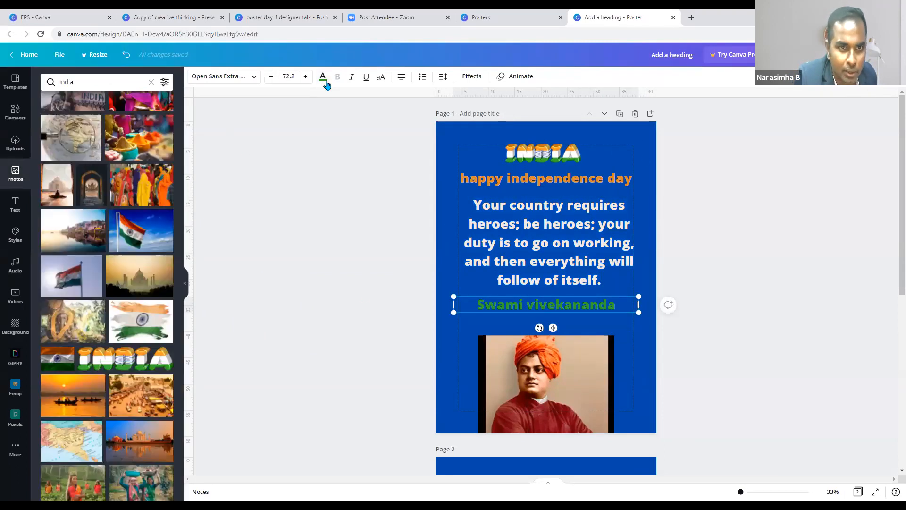
click(323, 77)
click(74, 144)
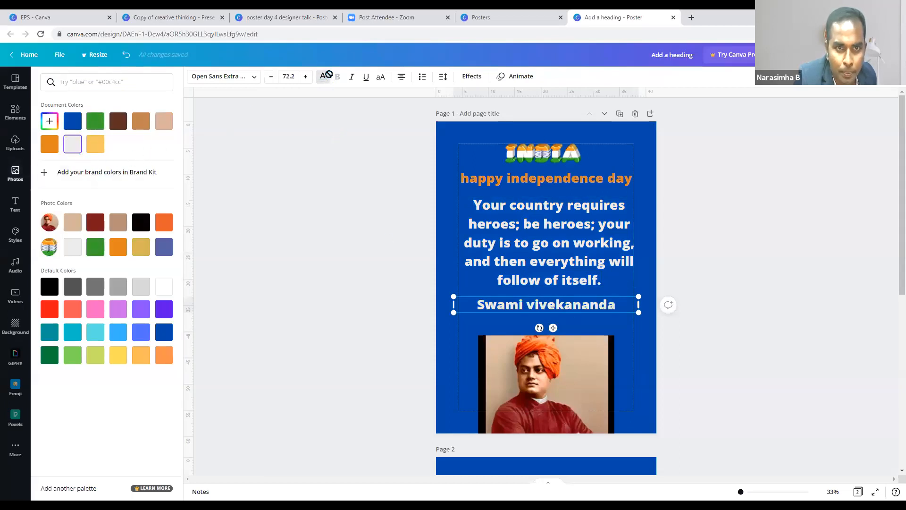
click(95, 124)
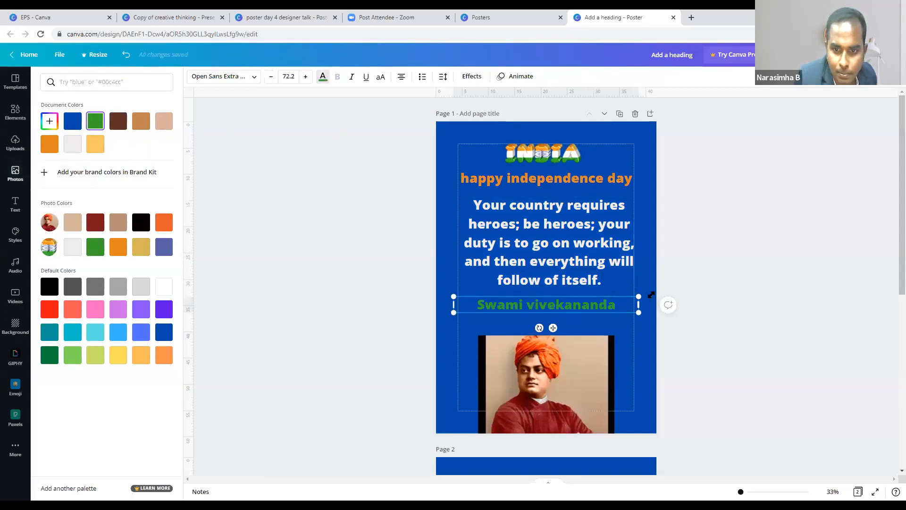
click(615, 138)
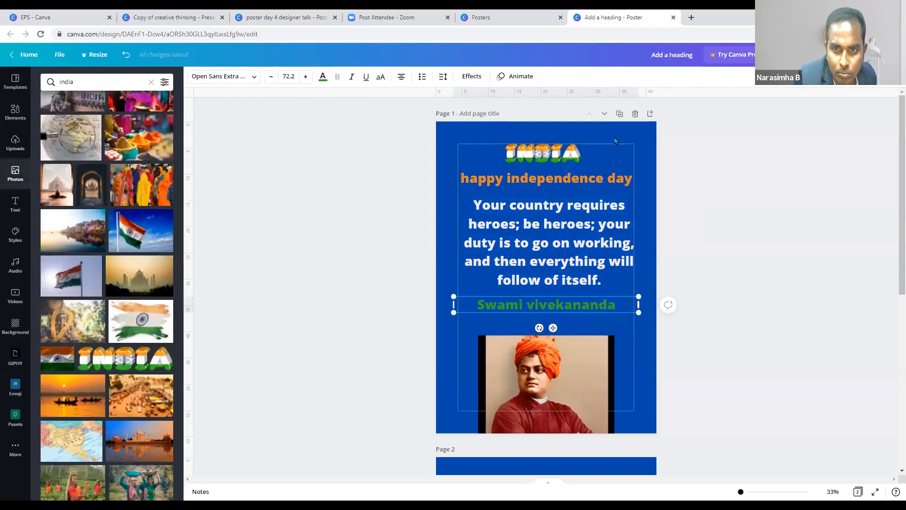
click(450, 135)
click(194, 77)
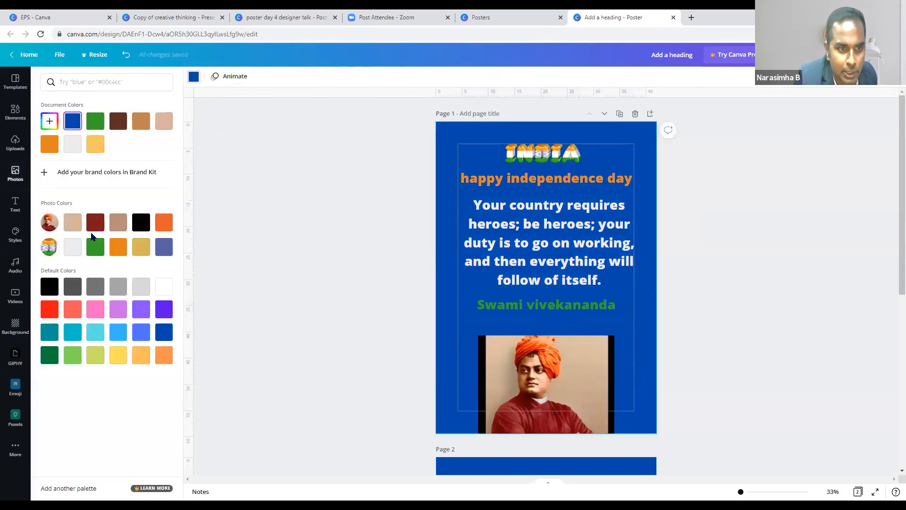
- Try a white page background, undo it, and make the background black
click(165, 286)
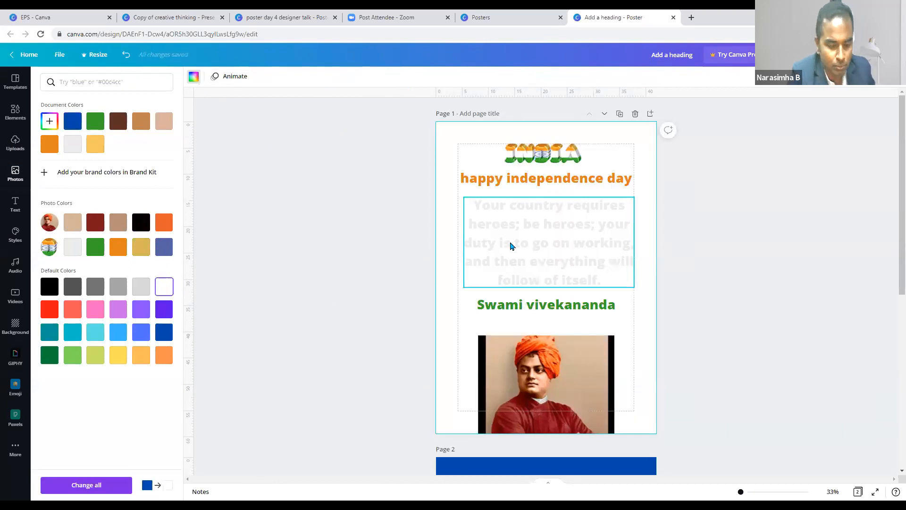
key(ctrl+z)
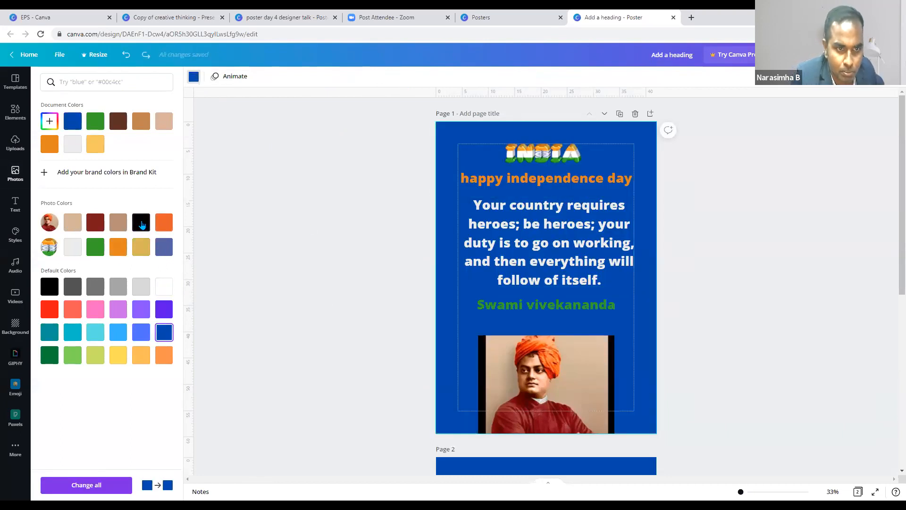
click(141, 223)
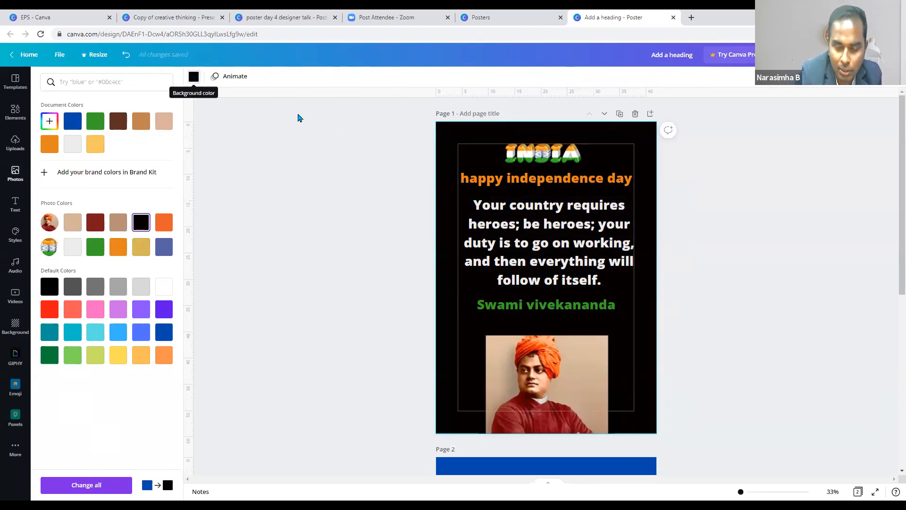
- Nudge the Vivekananda photo slightly upward
click(595, 370)
drag(594, 370, 604, 354)
click(571, 249)
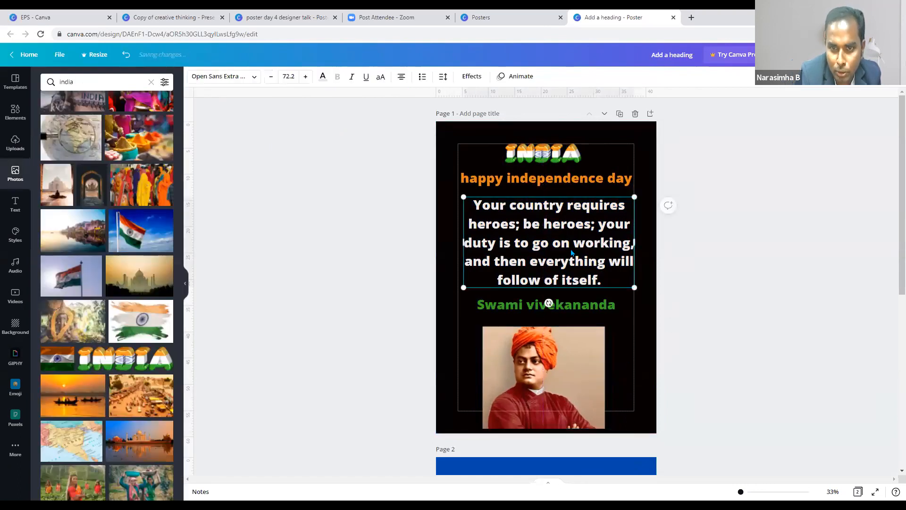
- Make the heading uppercase HAPPY INDEPENDENCE DAY and resize it to fit one line
click(698, 335)
click(633, 285)
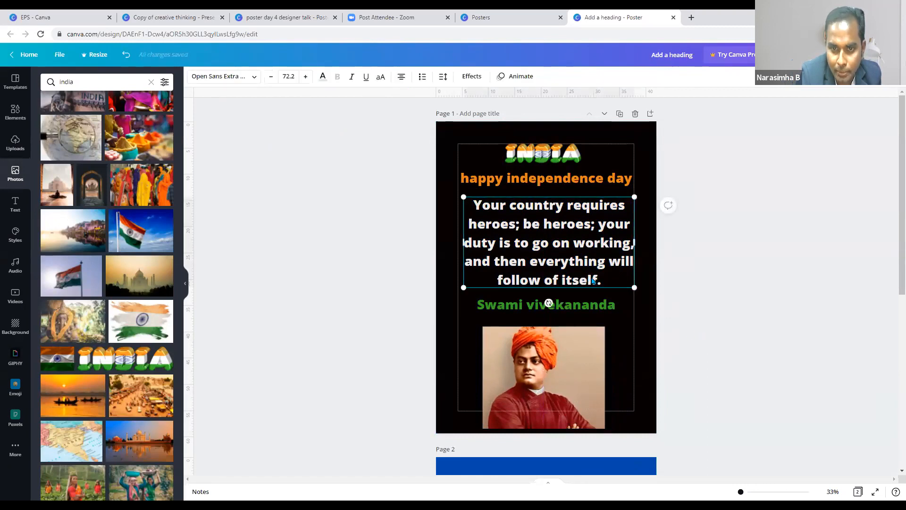
click(611, 183)
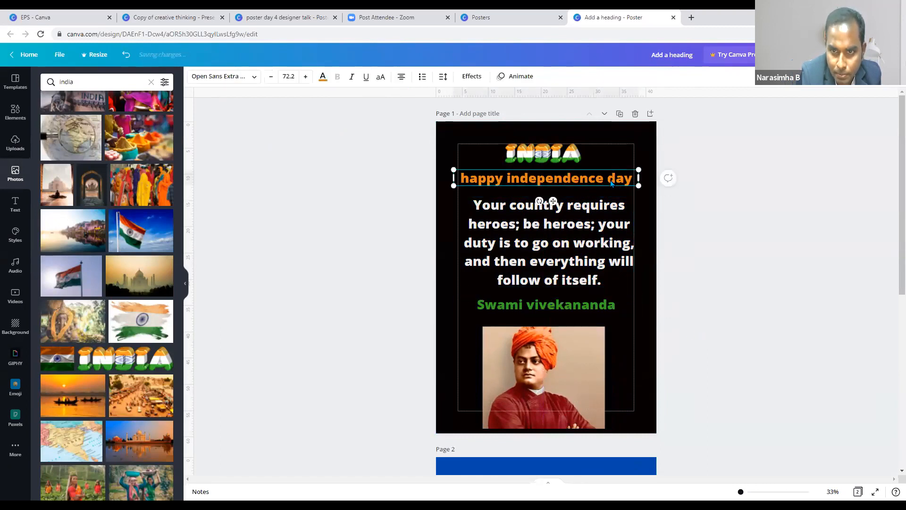
click(384, 79)
drag(639, 187, 583, 178)
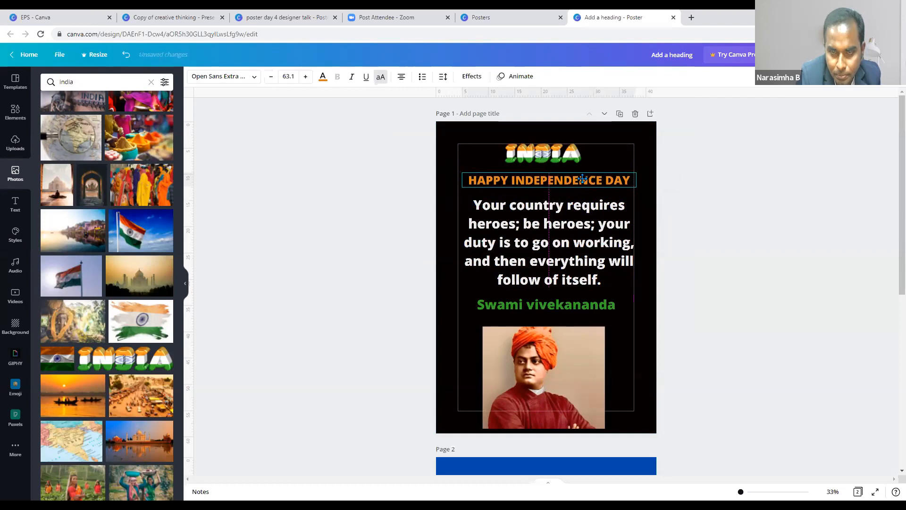
- Left-align the quote, keeping it in normal case
click(588, 244)
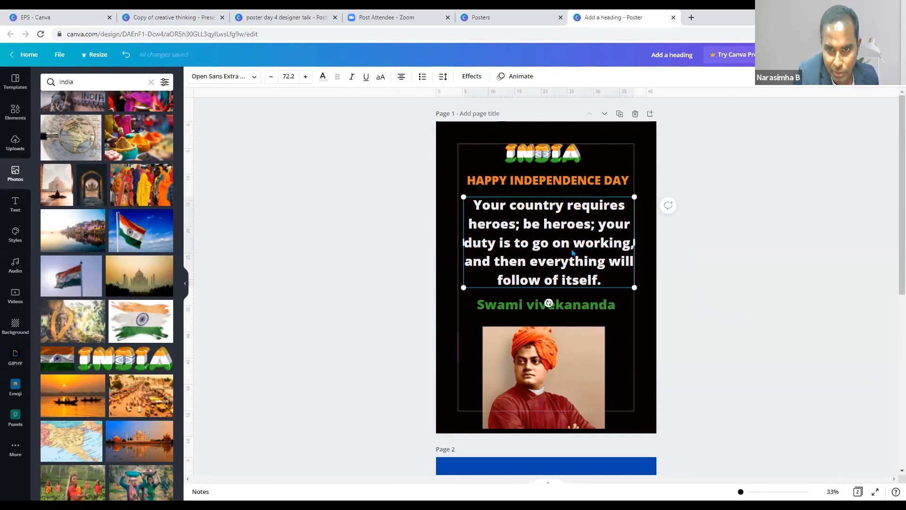
click(584, 284)
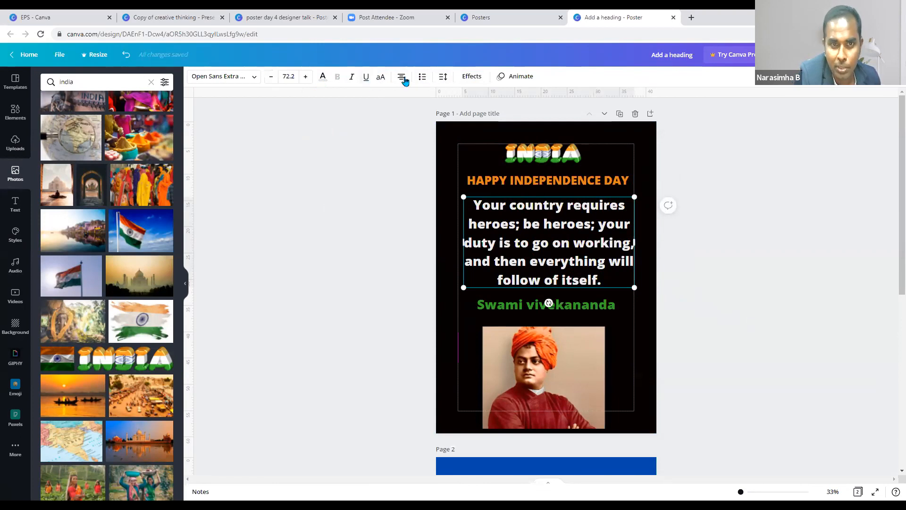
click(323, 78)
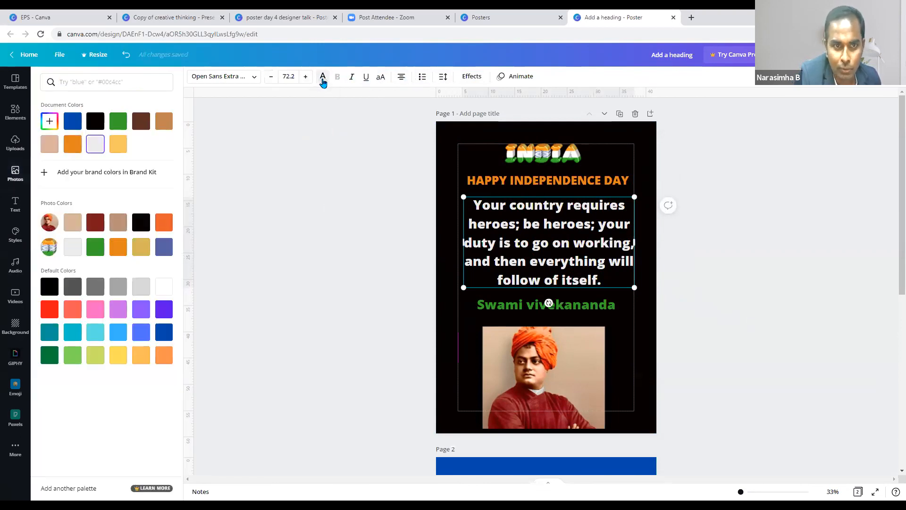
click(382, 79)
click(381, 78)
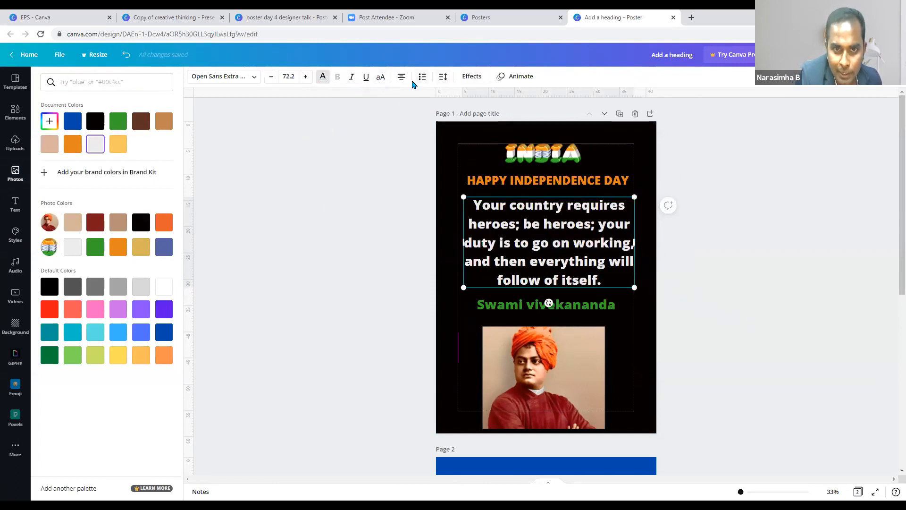
click(401, 78)
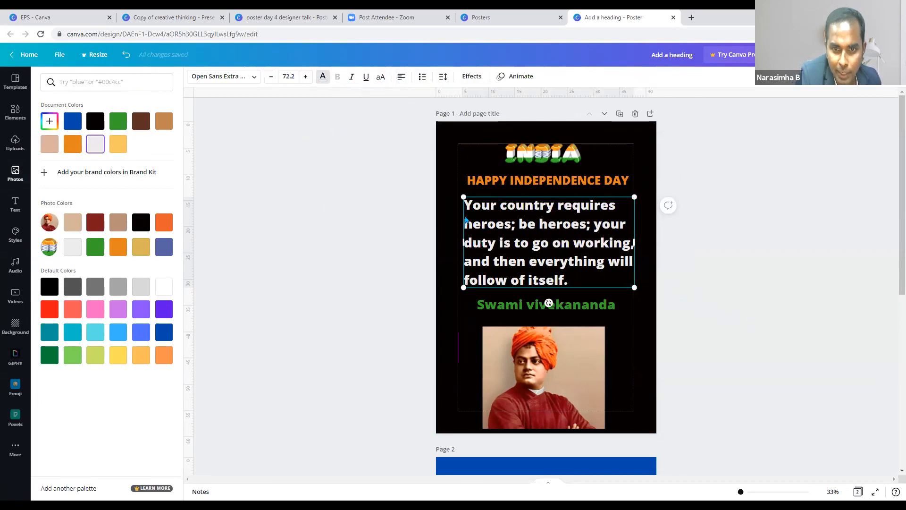
- Shrink the quote box and nudge it into place
drag(464, 206, 580, 243)
click(636, 319)
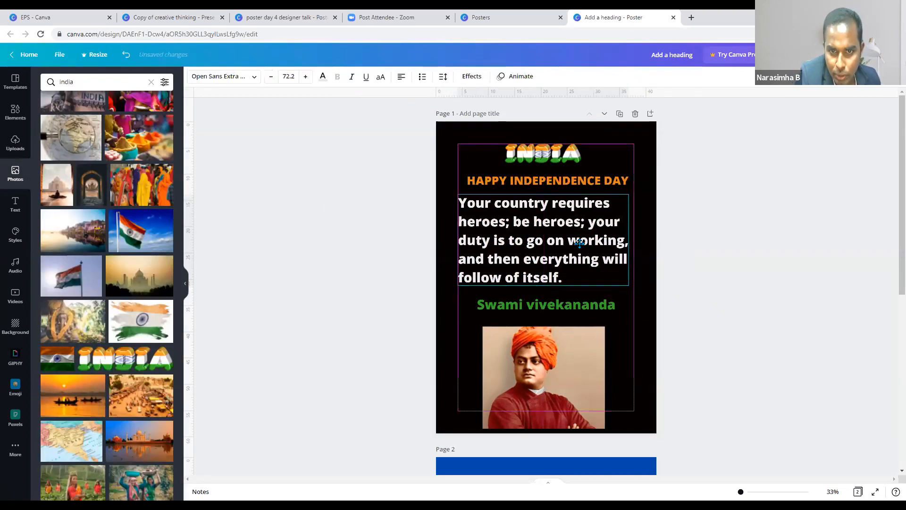
drag(629, 286, 597, 268)
drag(550, 238, 555, 236)
- Move the Swami vivekananda line up under the quote and shrink it
drag(591, 305, 538, 302)
click(548, 301)
click(531, 290)
click(542, 244)
- Shift the heading and INDIA graphic down and the Vivekananda photo slightly right
drag(541, 245, 542, 258)
click(544, 180)
drag(545, 181, 544, 196)
drag(545, 151, 546, 163)
drag(588, 195, 587, 195)
drag(573, 361, 590, 354)
click(685, 307)
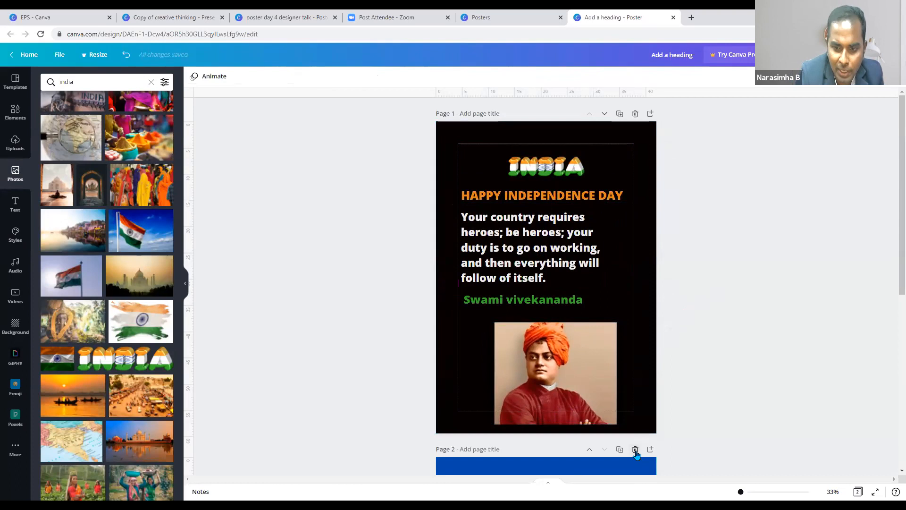
- Delete the blue second page and duplicate the black poster page
click(636, 449)
click(655, 309)
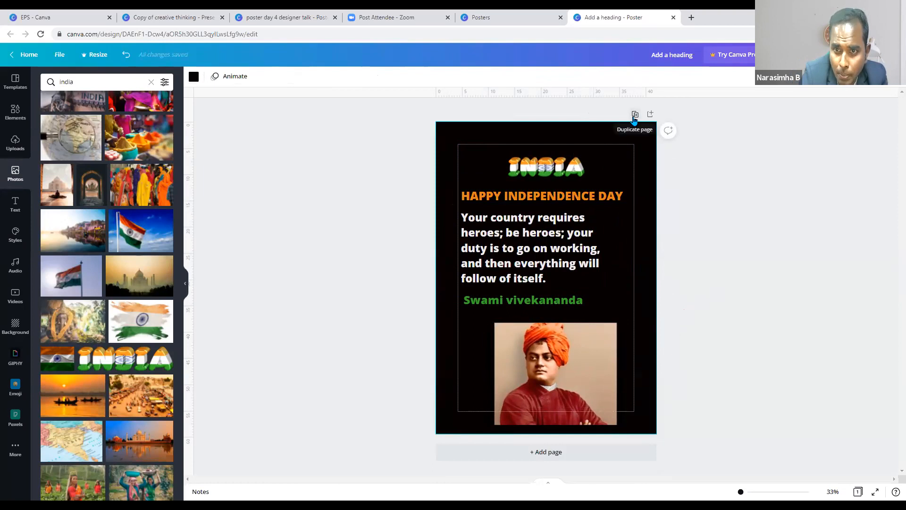
click(635, 114)
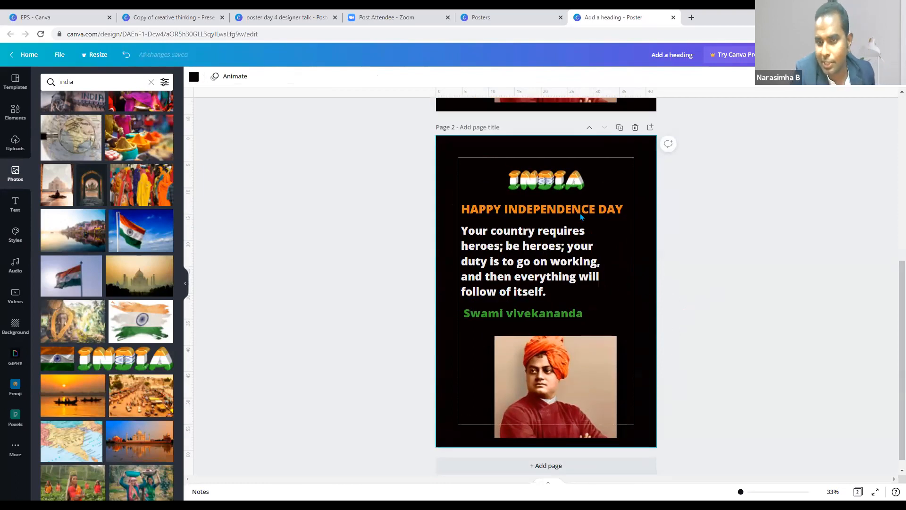
- Make two more copies of the poster page
scroll(580, 218, up, 6)
scroll(567, 231, down, 5)
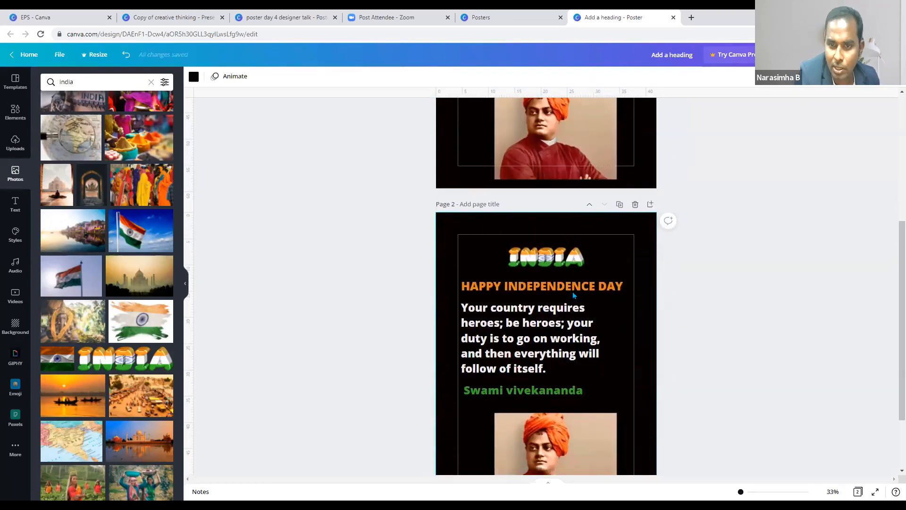
scroll(573, 292, down, 3)
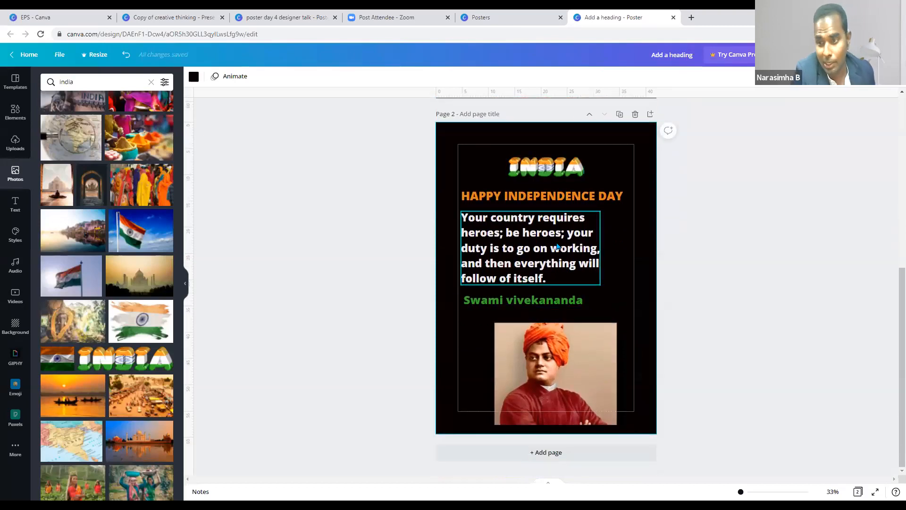
scroll(558, 245, up, 7)
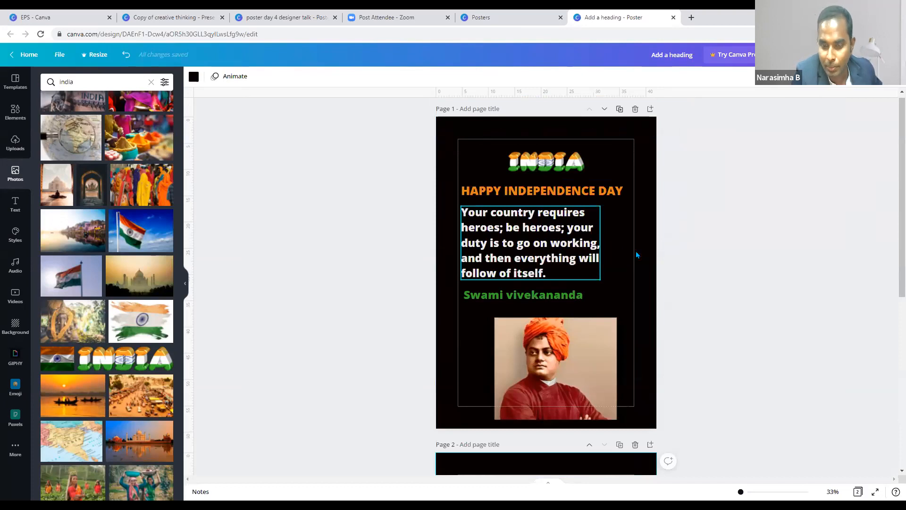
scroll(626, 270, down, 3)
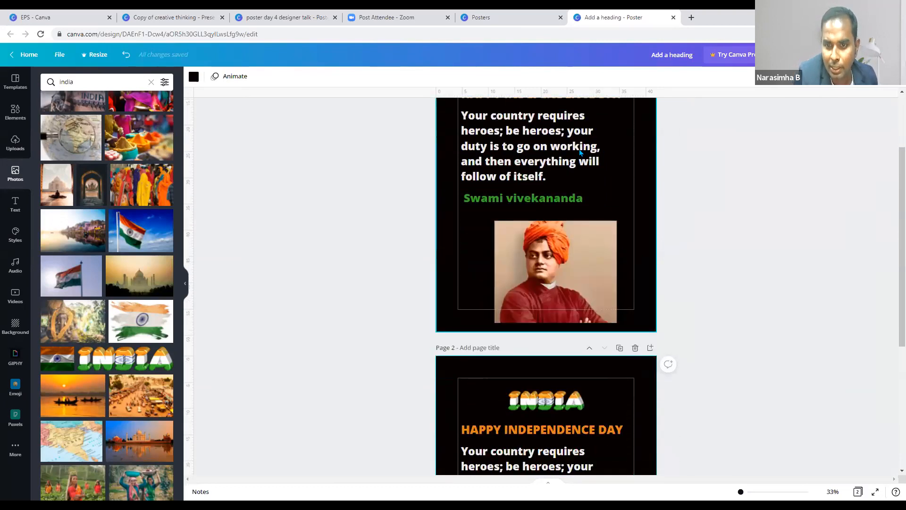
scroll(588, 267, up, 3)
scroll(596, 266, down, 7)
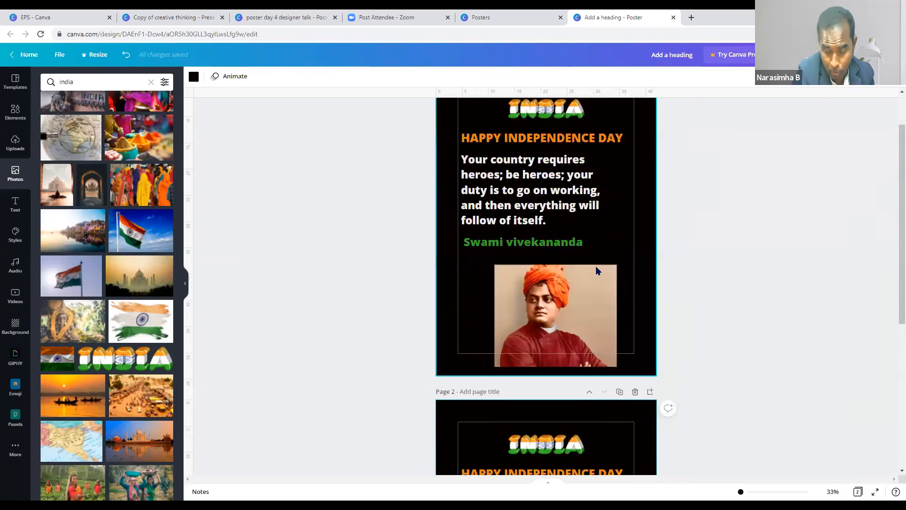
scroll(597, 269, up, 7)
scroll(628, 120, down, 7)
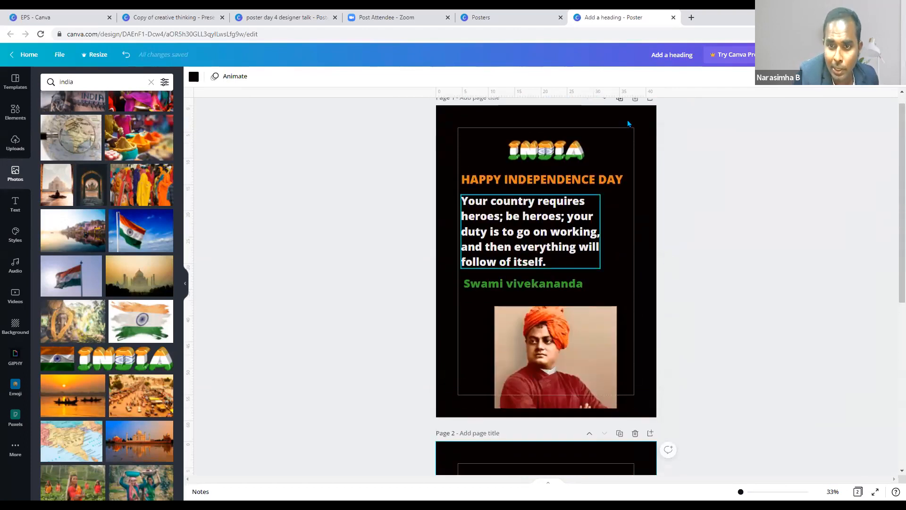
key(ctrl+v)
key(ctrl+v)
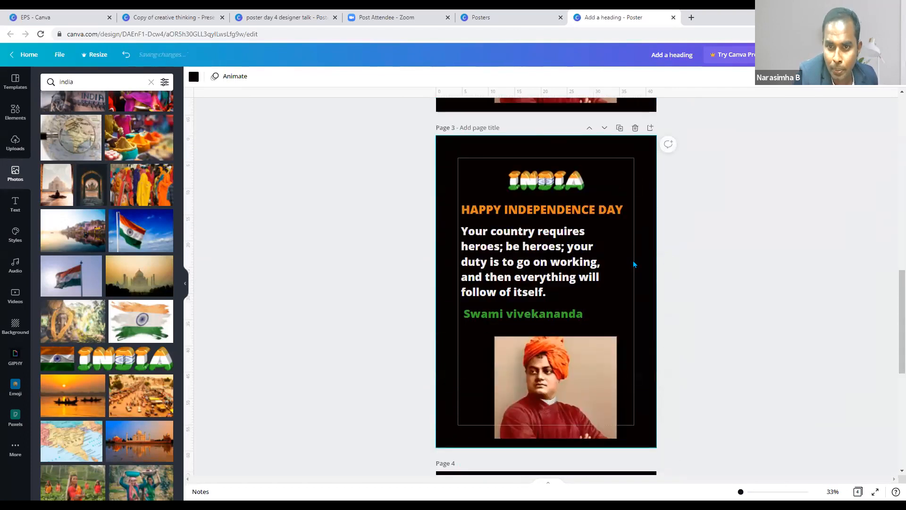
- Select page 2's background and bring up the Background panel
scroll(634, 264, down, 1)
scroll(621, 245, up, 7)
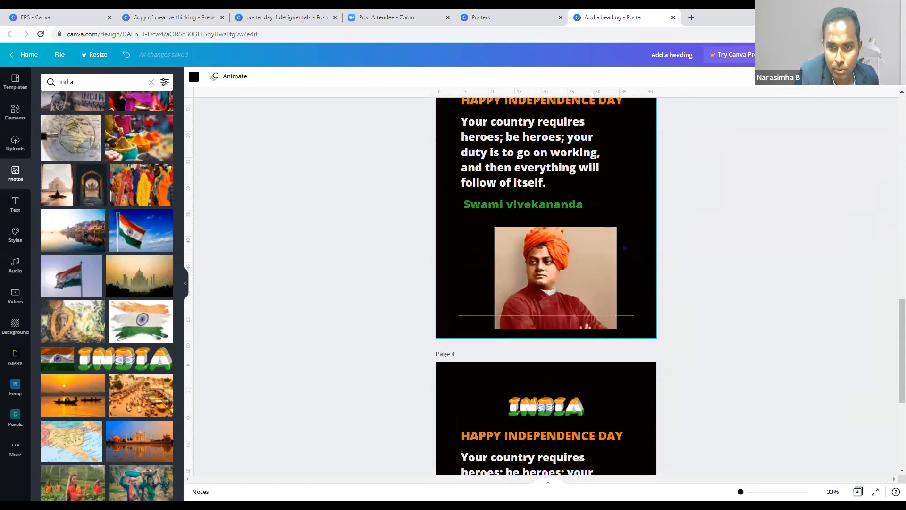
scroll(568, 233, up, 5)
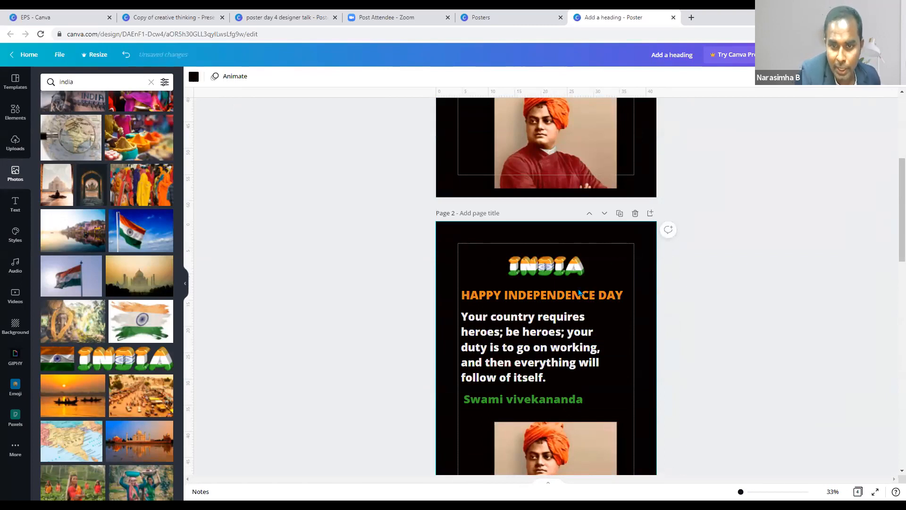
scroll(542, 248, down, 1)
scroll(542, 248, down, 3)
click(593, 238)
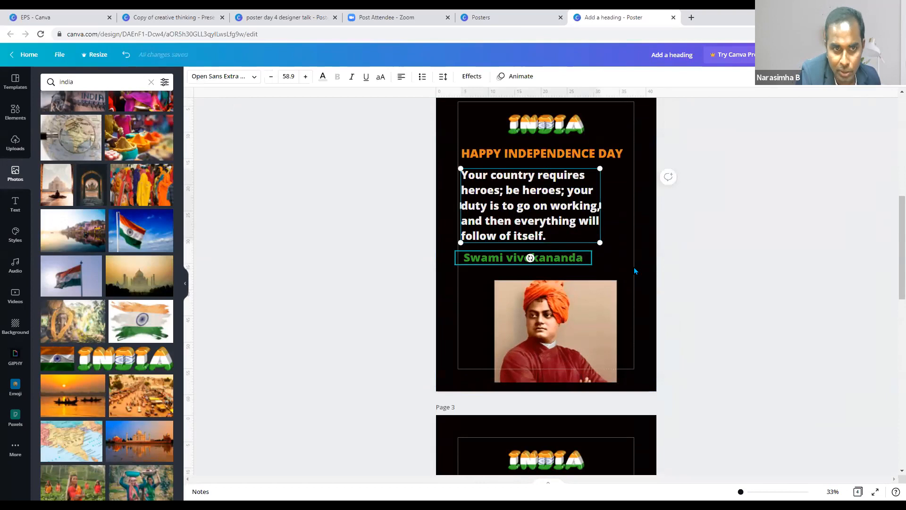
click(616, 255)
scroll(616, 255, up, 5)
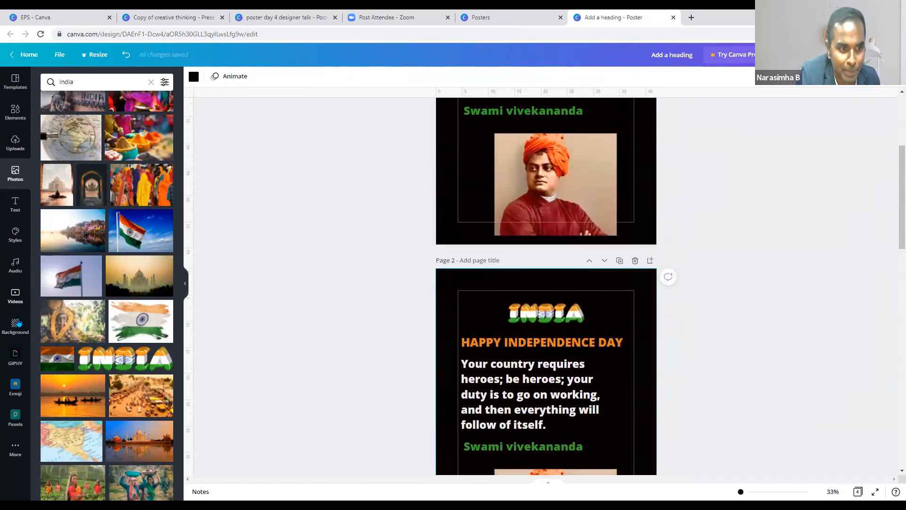
click(16, 326)
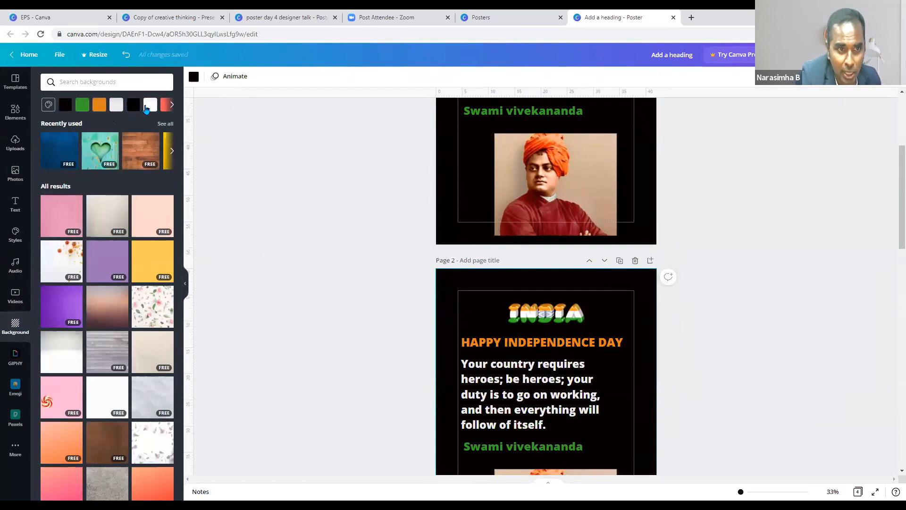
- Give page 2 a coral background and page 3 a light blue one
click(171, 104)
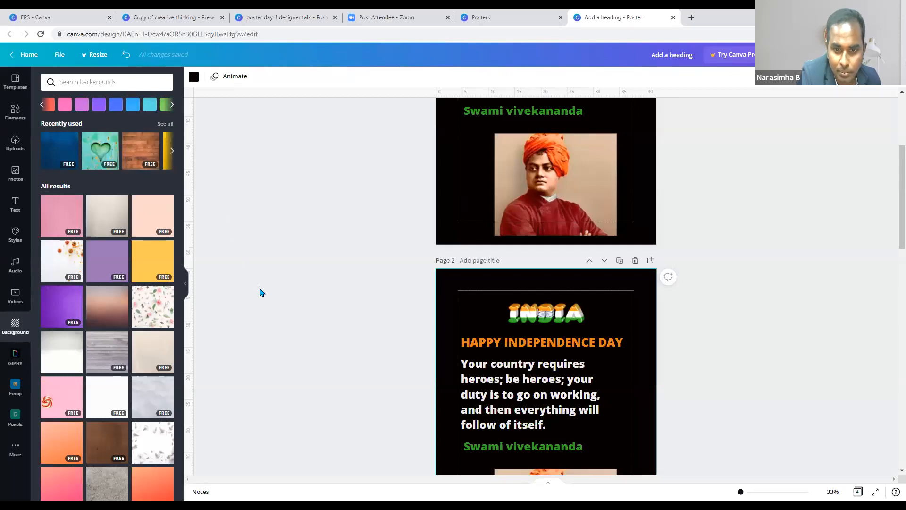
click(48, 104)
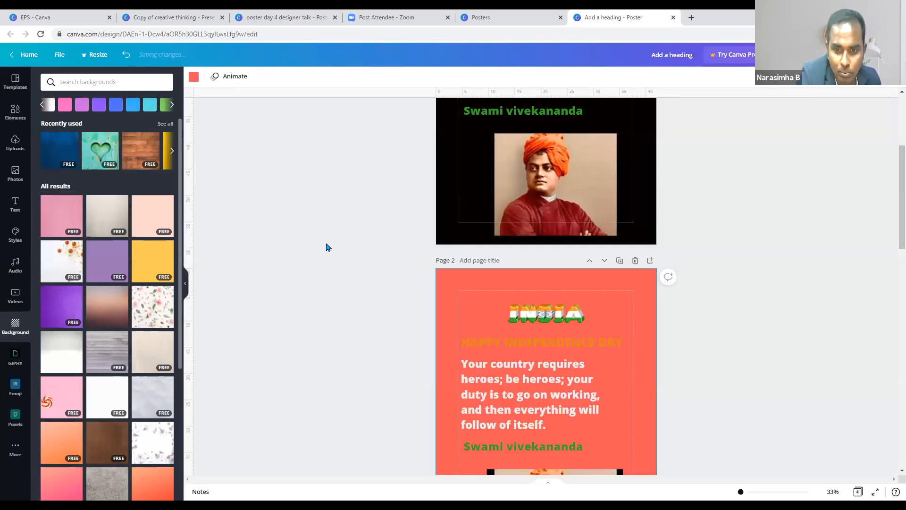
scroll(326, 247, down, 3)
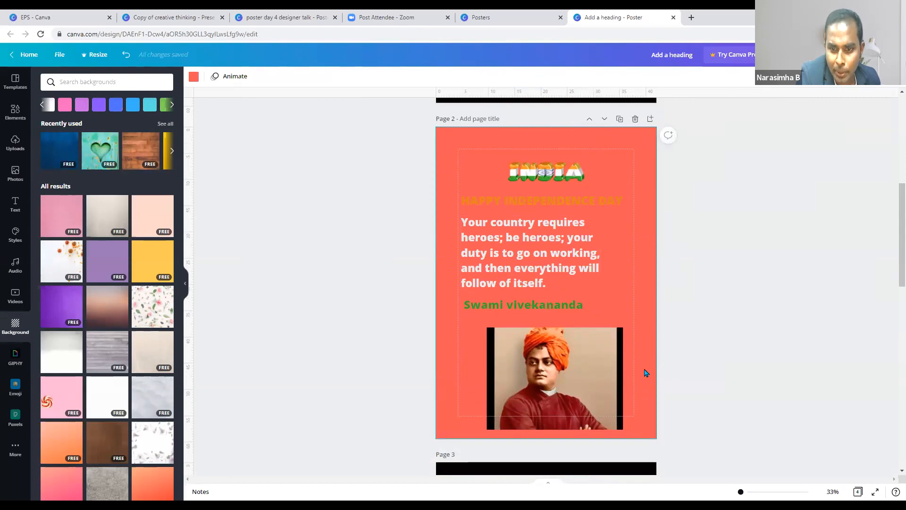
scroll(646, 373, down, 3)
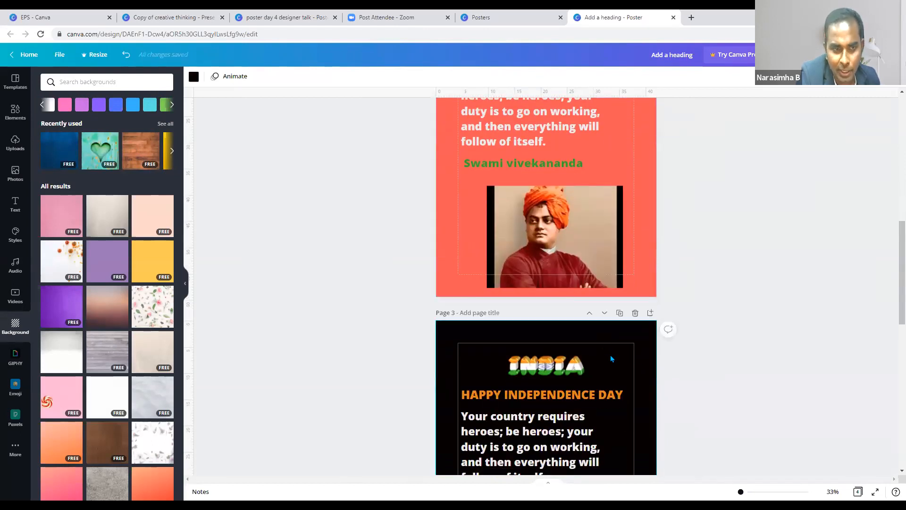
scroll(612, 359, down, 3)
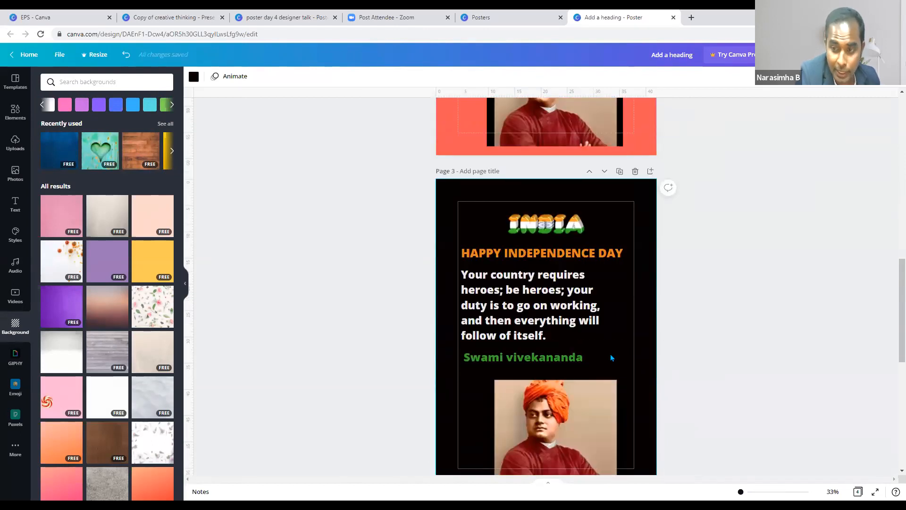
click(133, 105)
- Make page 4's background orange and duplicate it as page 5
scroll(601, 297, down, 5)
click(611, 297)
click(171, 105)
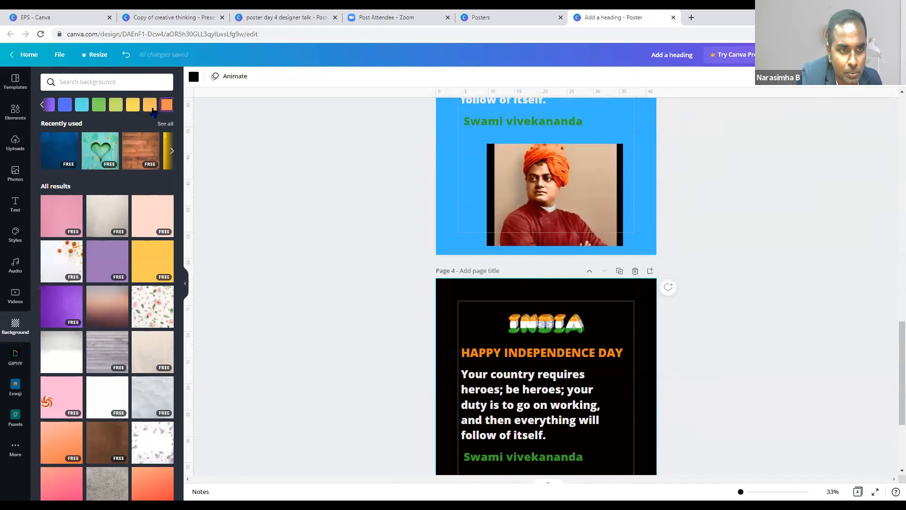
click(151, 109)
scroll(580, 362, down, 3)
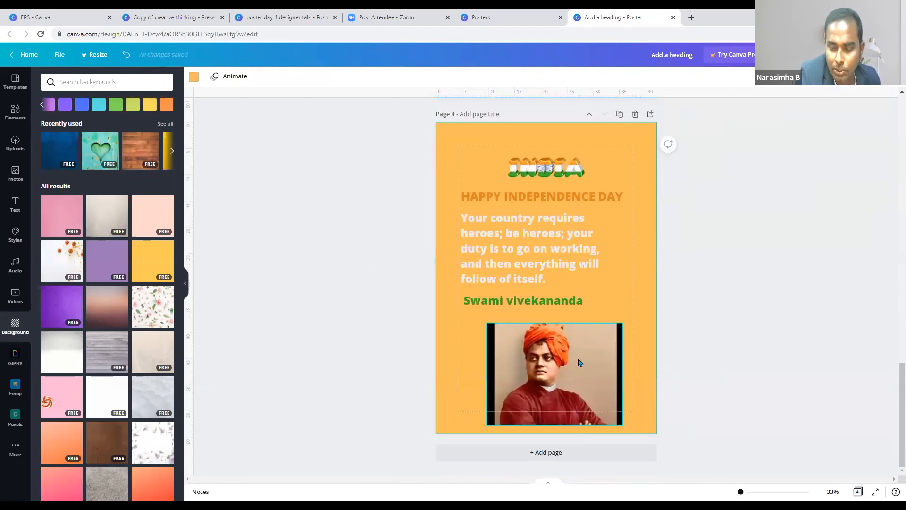
click(620, 115)
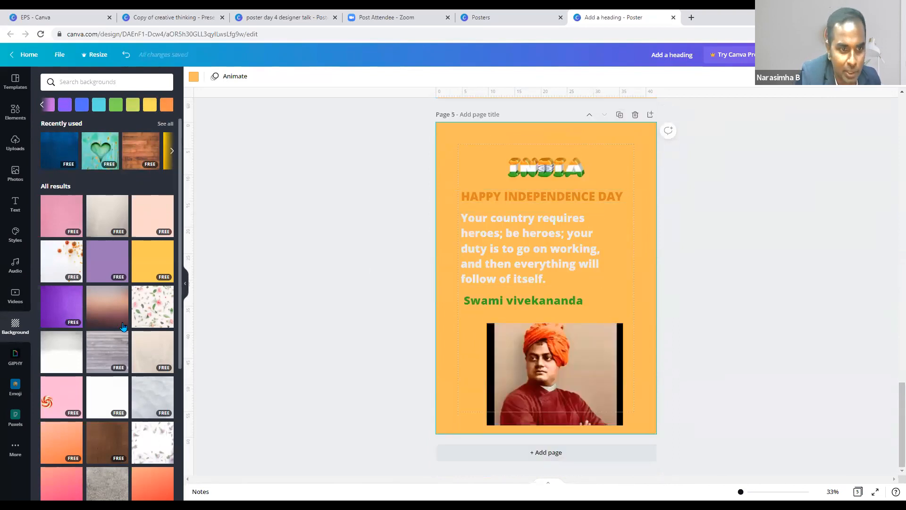
- Try floral, orange gradient, white textured and yellow dotted backgrounds on page 5, finishing with the pink-flower sky
click(167, 291)
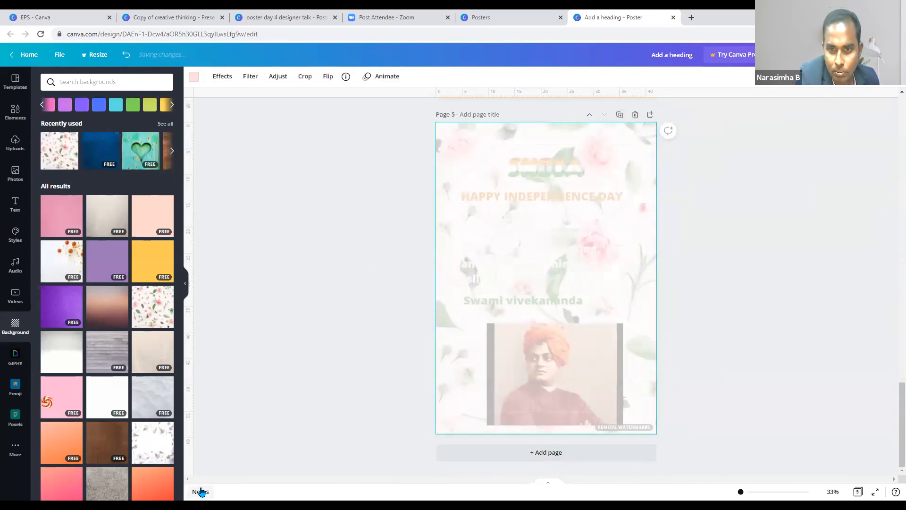
scroll(128, 183, down, 7)
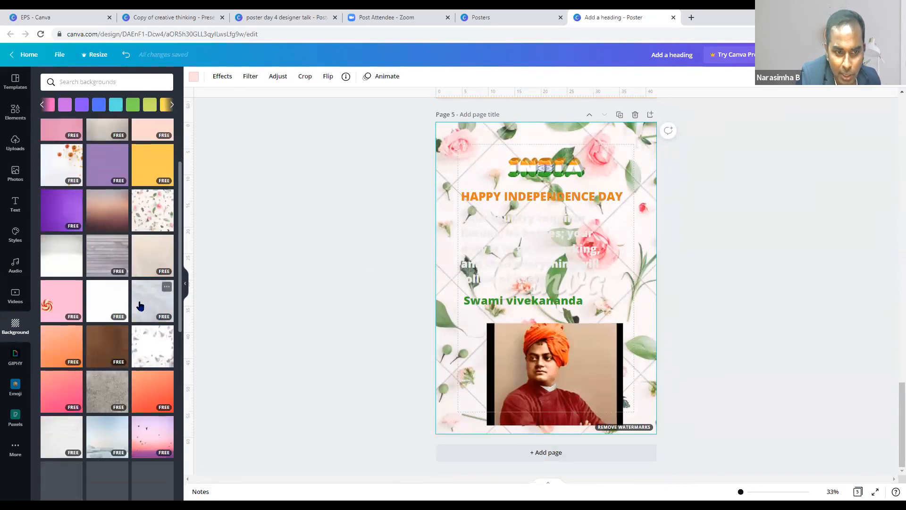
click(164, 143)
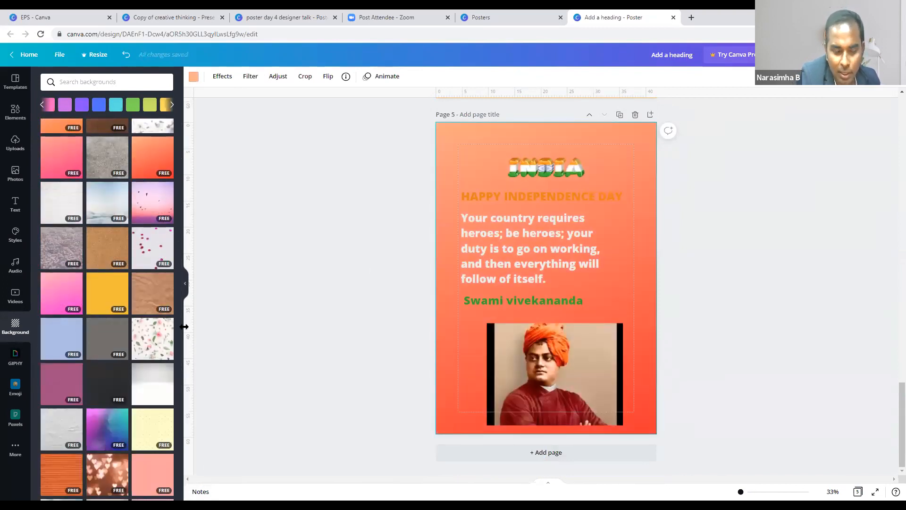
click(151, 387)
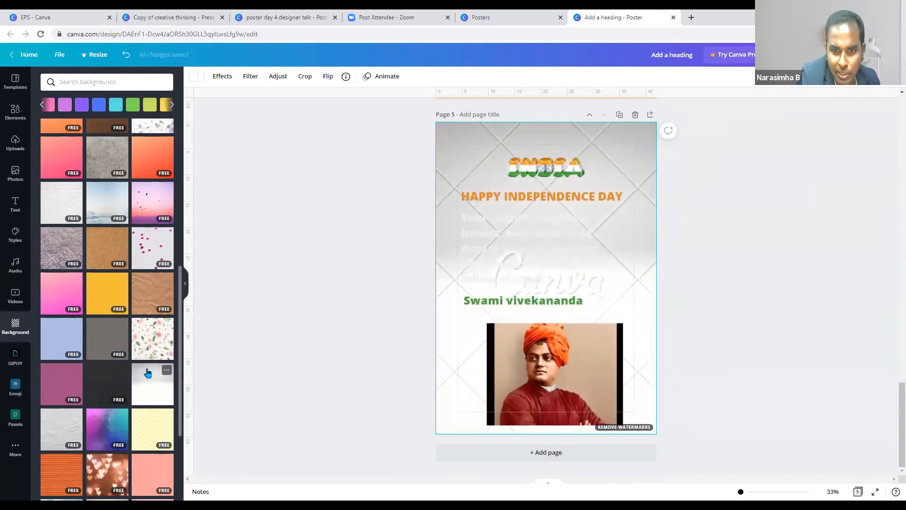
scroll(146, 376, down, 3)
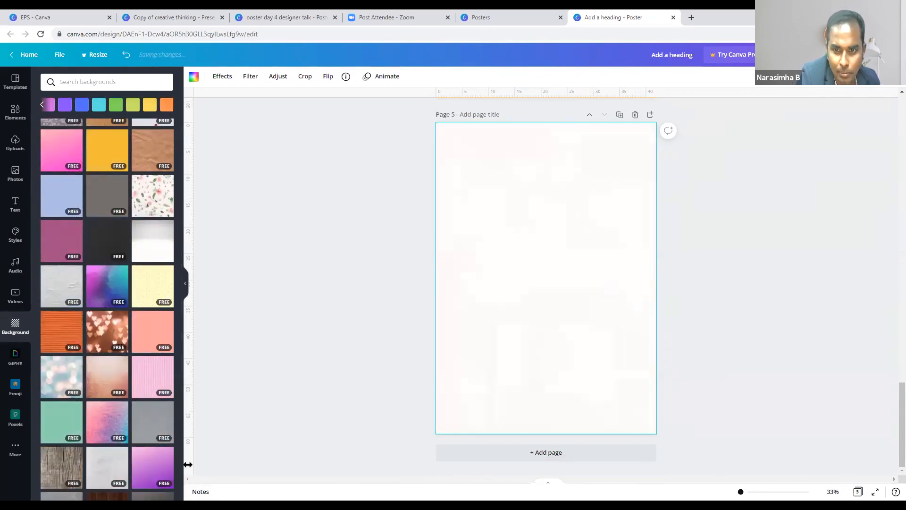
scroll(182, 446, down, 4)
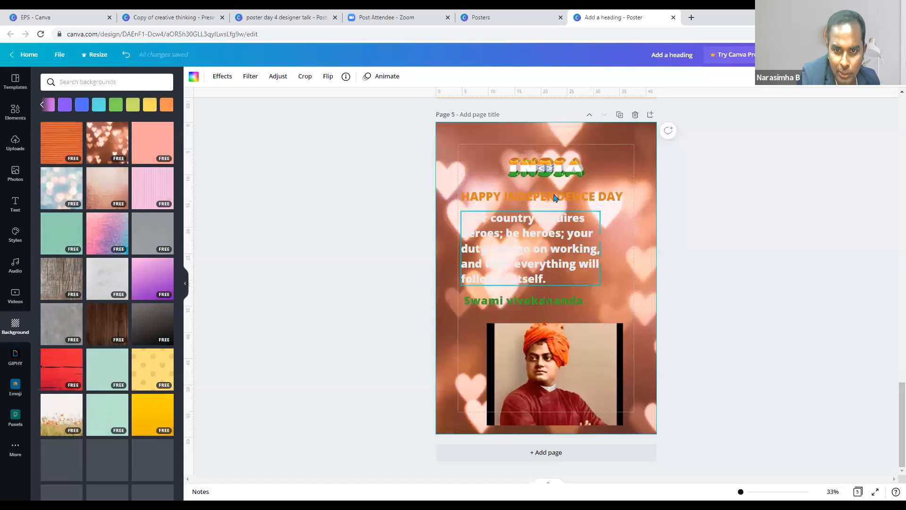
click(159, 373)
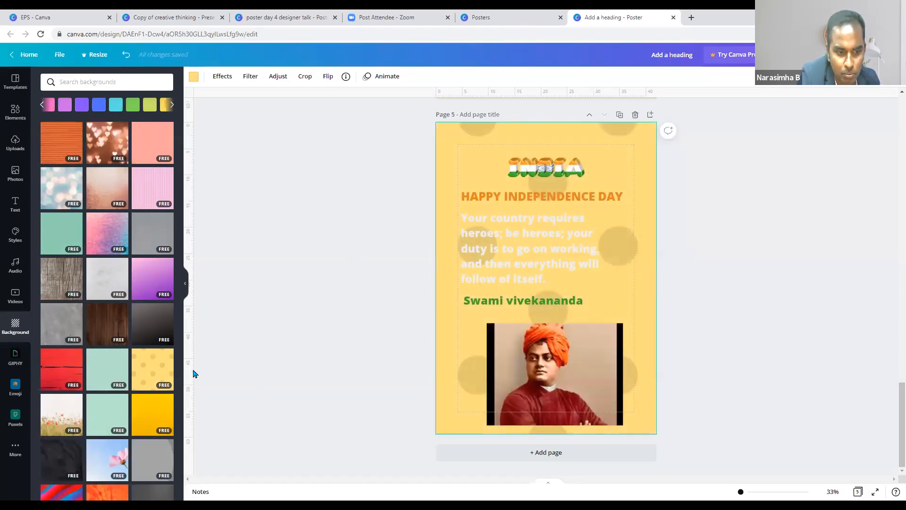
click(107, 460)
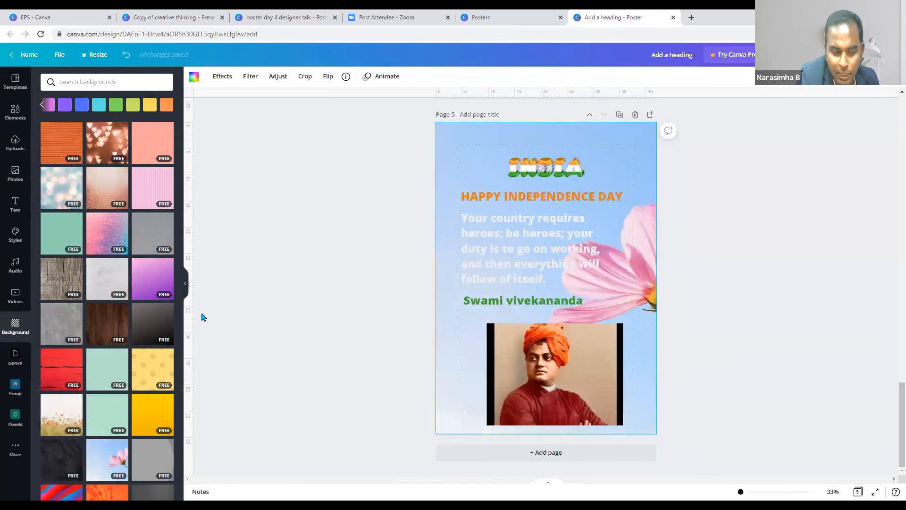
- Add the waving Indian flag photo from the india search results to page 5
click(16, 179)
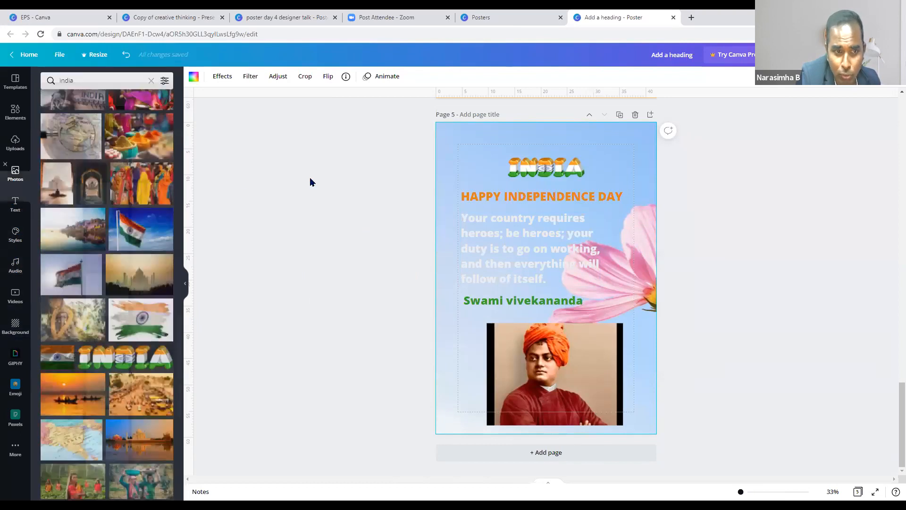
click(140, 238)
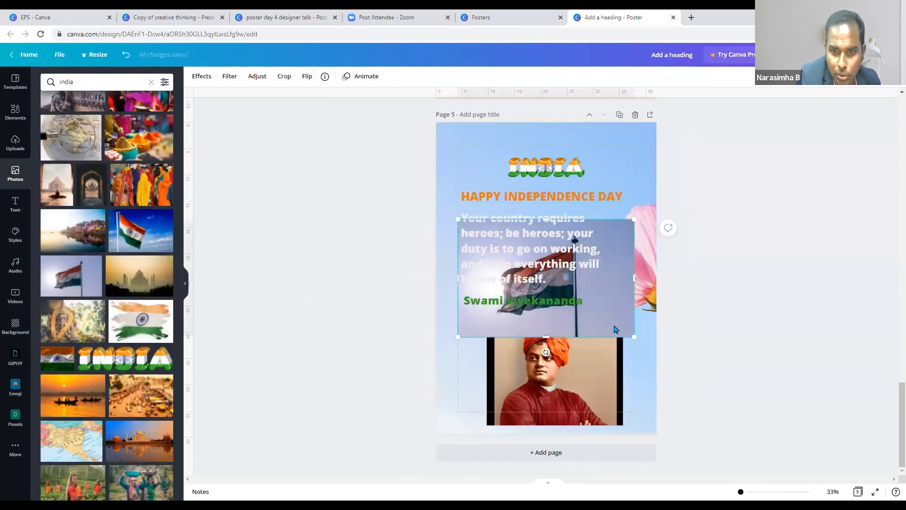
drag(613, 322, 627, 347)
- Make the flag photo the page background and shift the quote slightly right
right_click(627, 347)
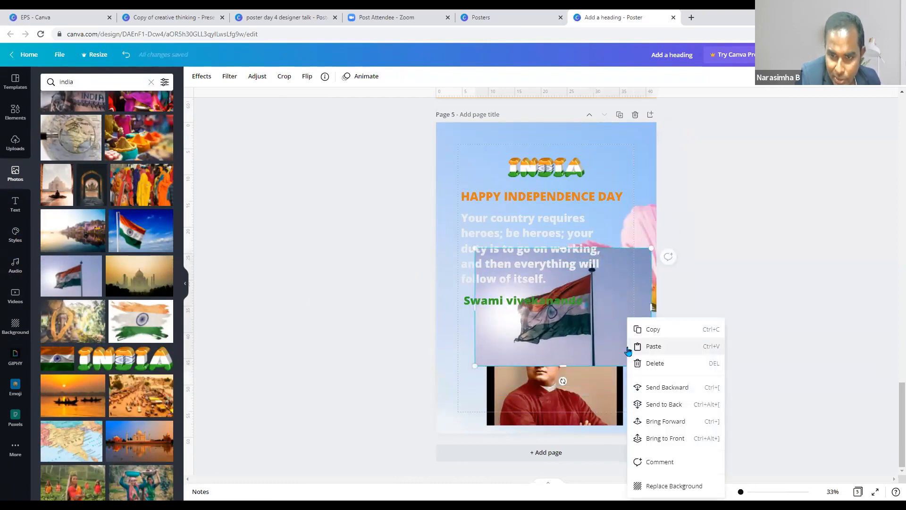
click(660, 486)
click(576, 240)
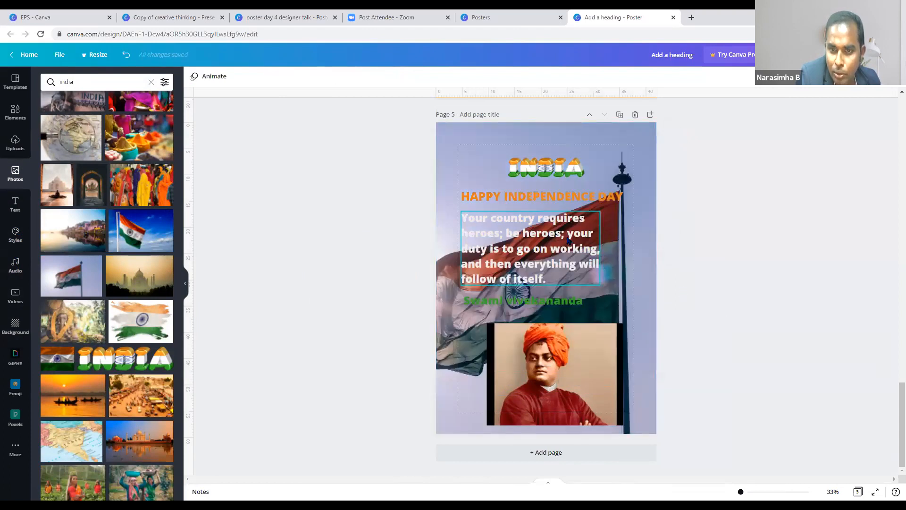
drag(578, 240, 594, 240)
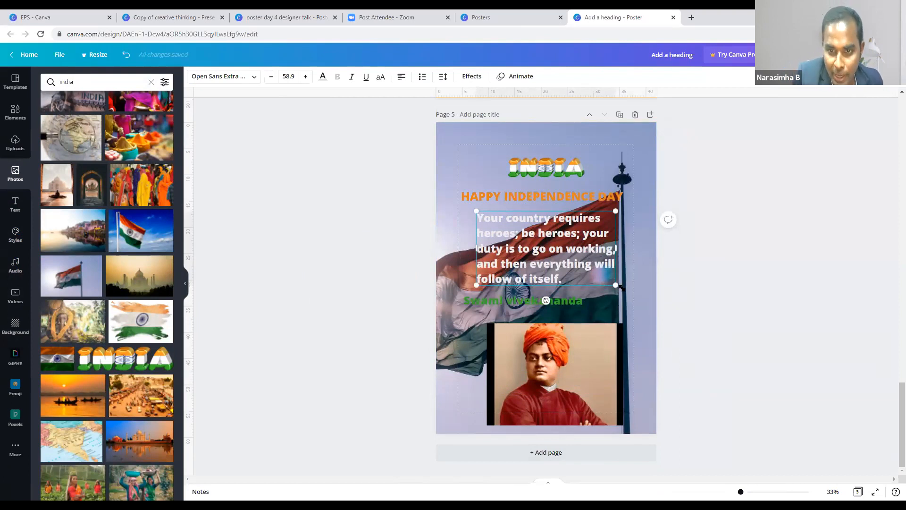
- Move the quote under the heading and the Swami vivekananda name down, then duplicate as page 6
double_click(649, 308)
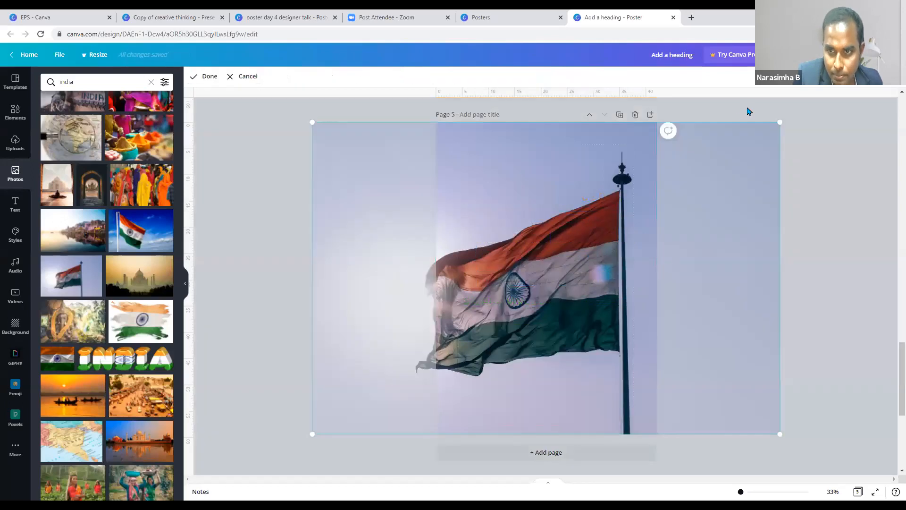
click(747, 111)
drag(545, 239, 522, 232)
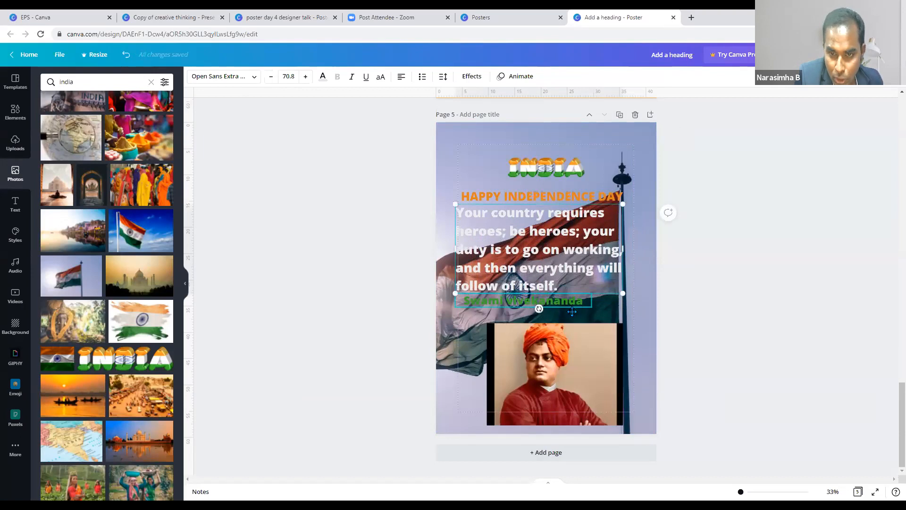
drag(590, 304, 593, 312)
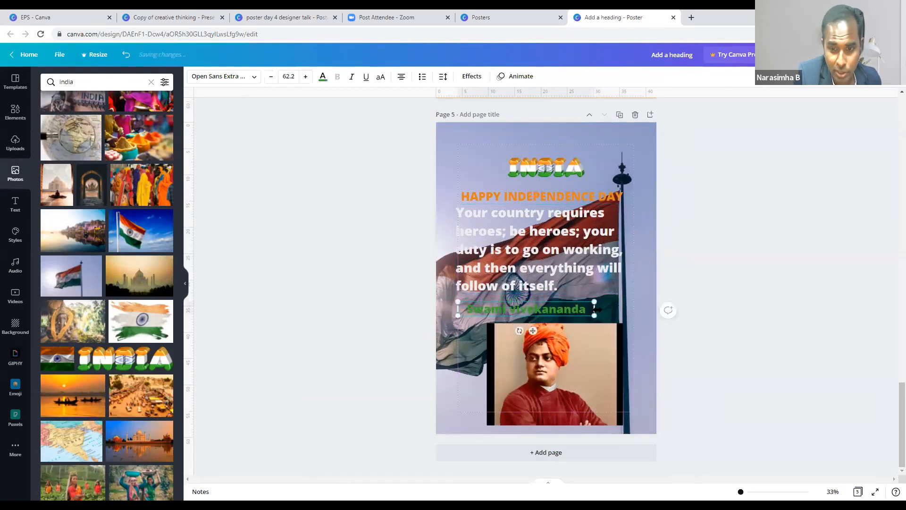
click(619, 116)
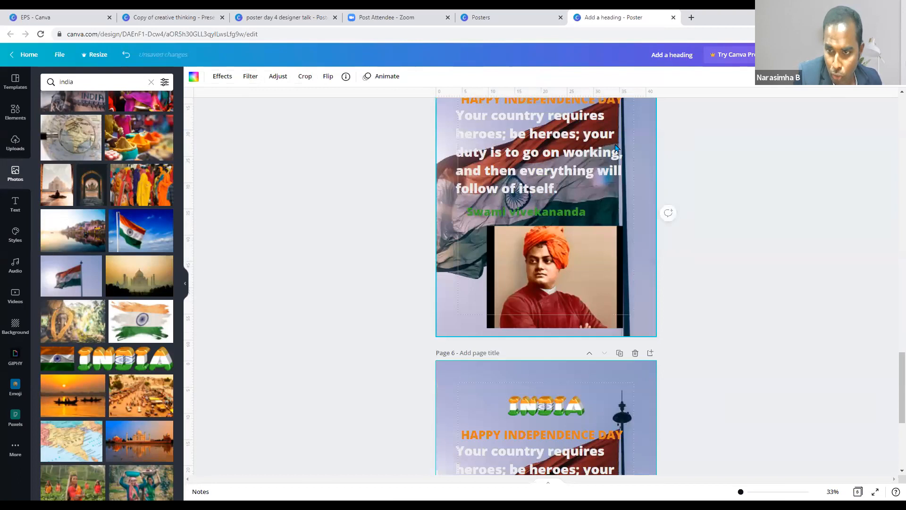
drag(584, 247, 578, 268)
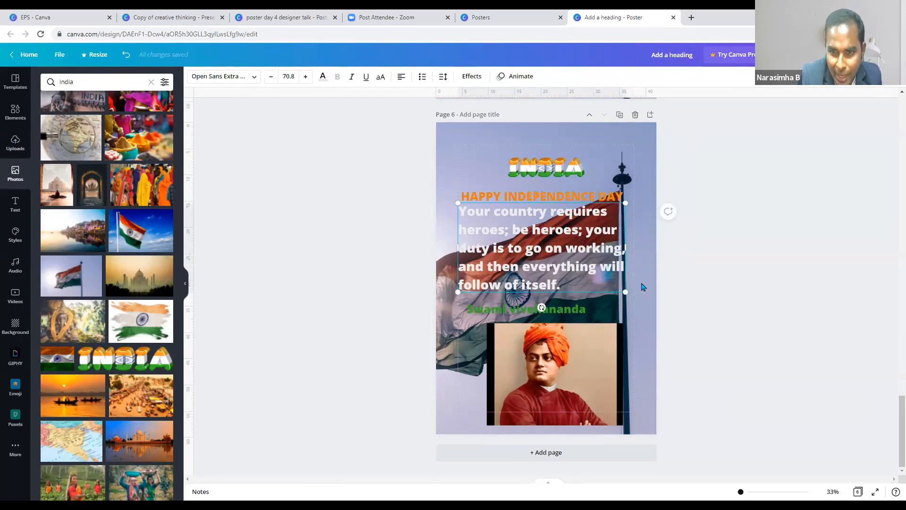
- Search Elements for 'shapes' and add an orange square to page 6
click(15, 112)
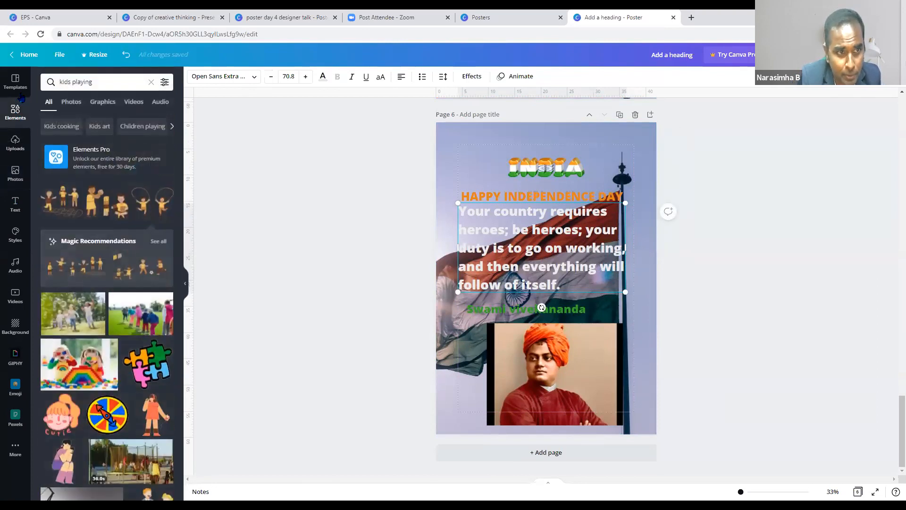
click(94, 78)
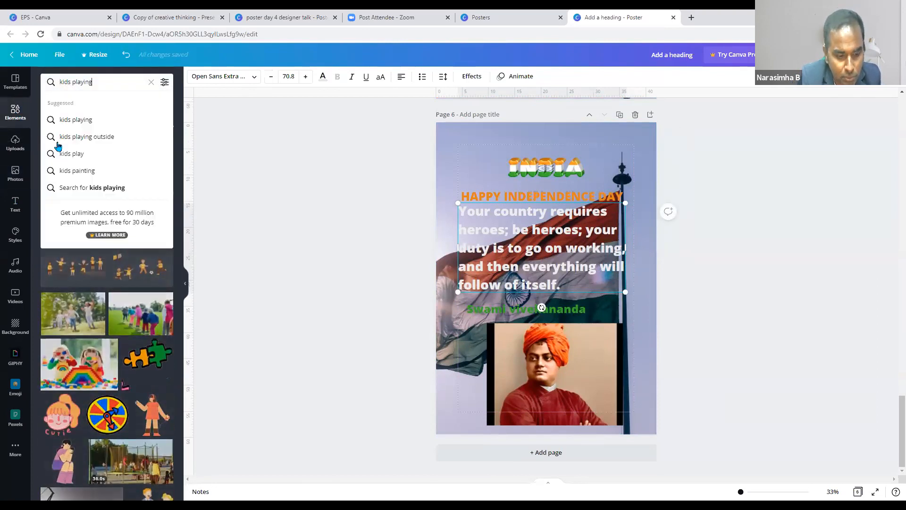
text(shapes)
click(101, 121)
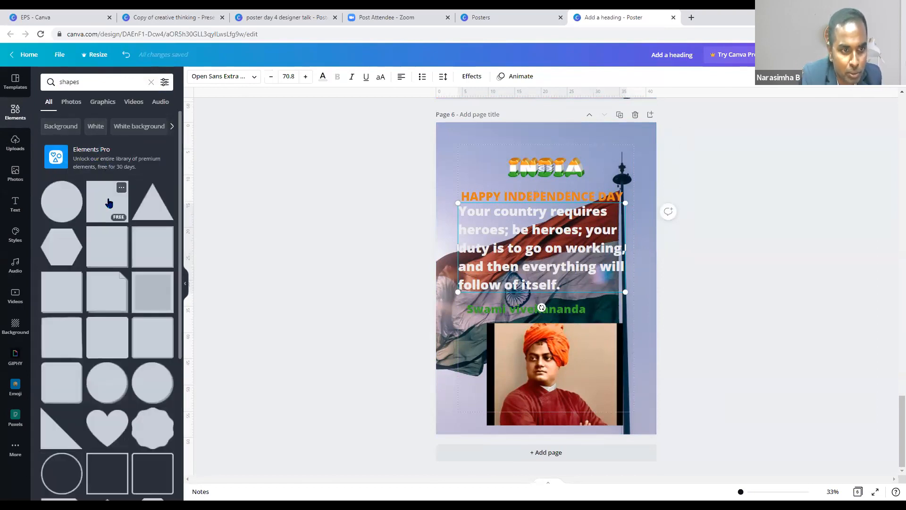
click(118, 193)
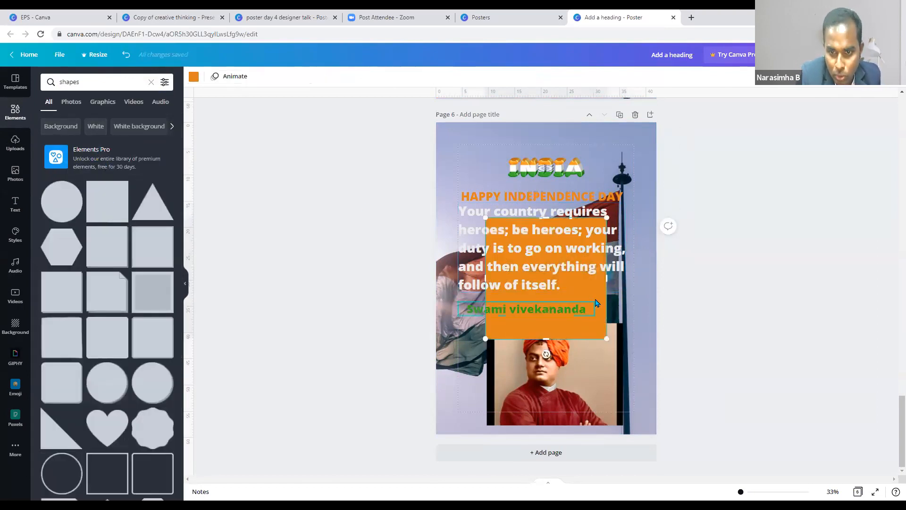
- Resize the orange square to fill all of page 6 behind the quote and credit
click(594, 307)
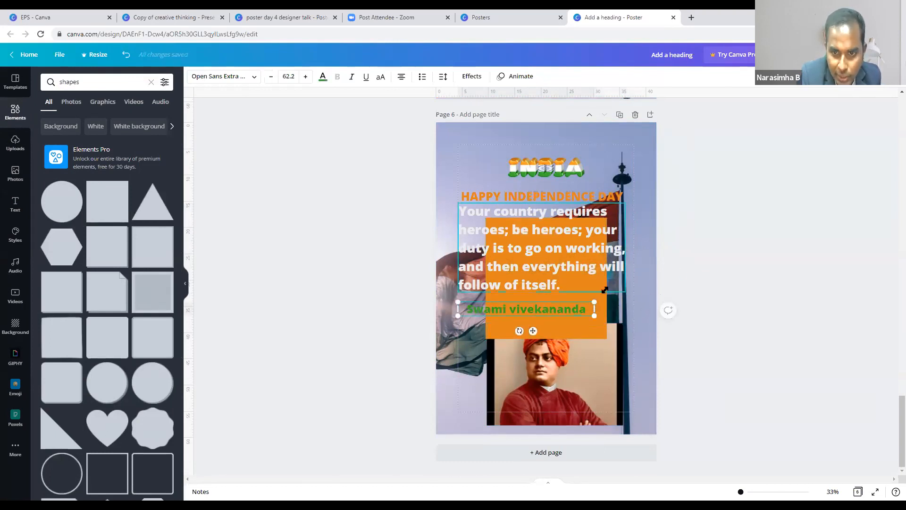
double_click(599, 302)
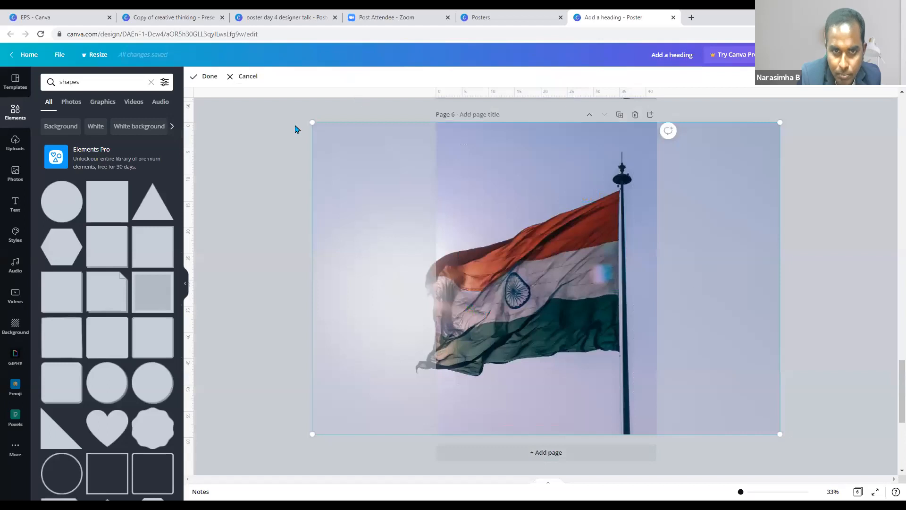
click(330, 160)
drag(585, 302, 781, 451)
drag(611, 366, 575, 366)
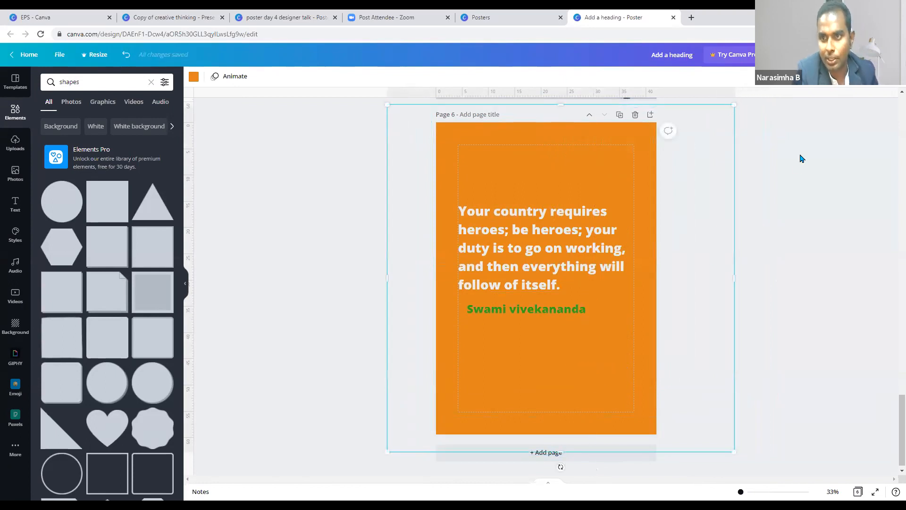
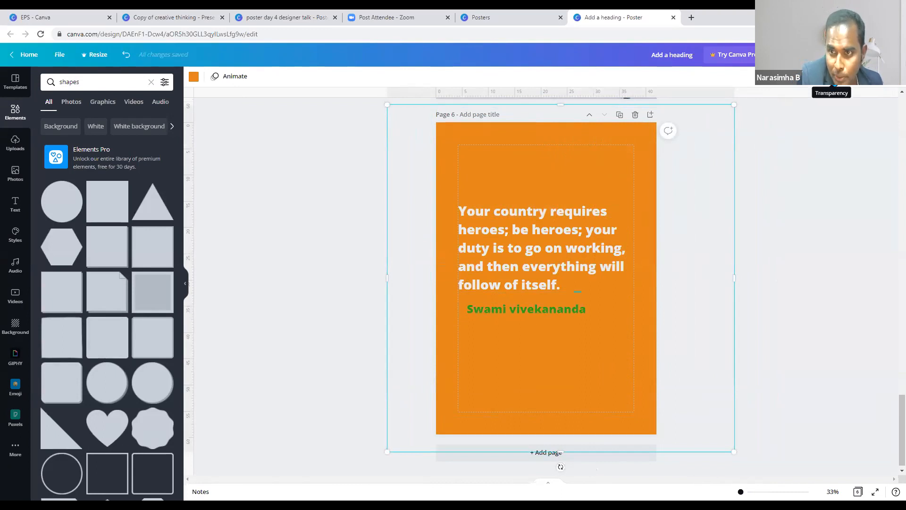
- Lower the page 6 orange overlay's transparency to 70 so the photo shows through
click(835, 85)
mouse_move(793, 107)
mouse_down()
mouse_move(771, 107)
mouse_move(803, 108)
mouse_move(781, 109)
mouse_up()
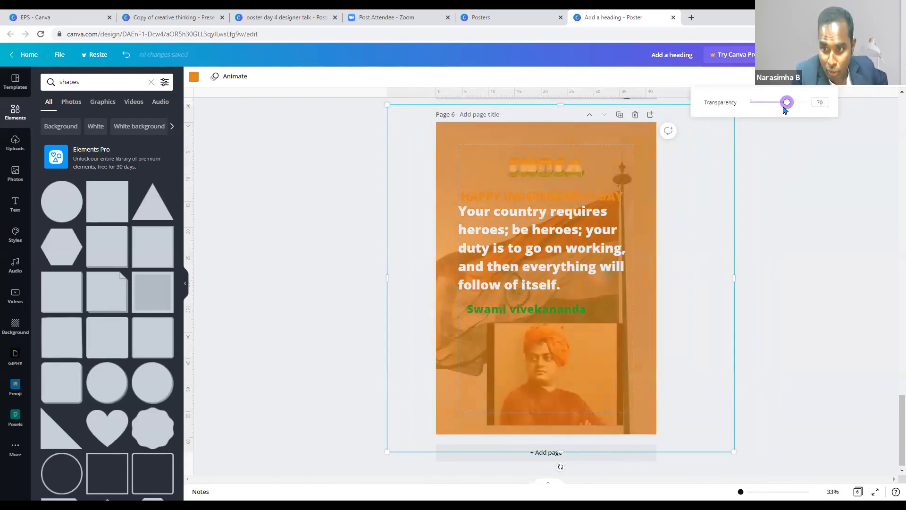
click(595, 192)
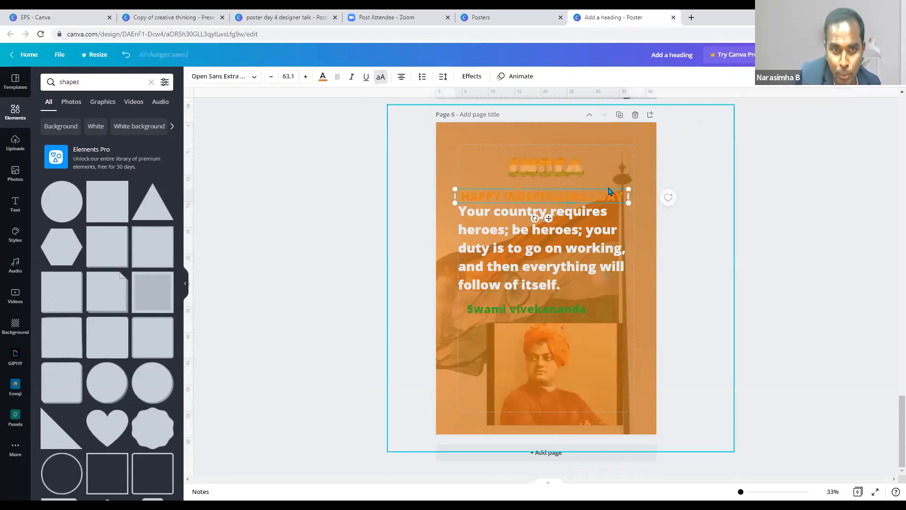
- Recolour the semi-transparent overlay black
click(651, 281)
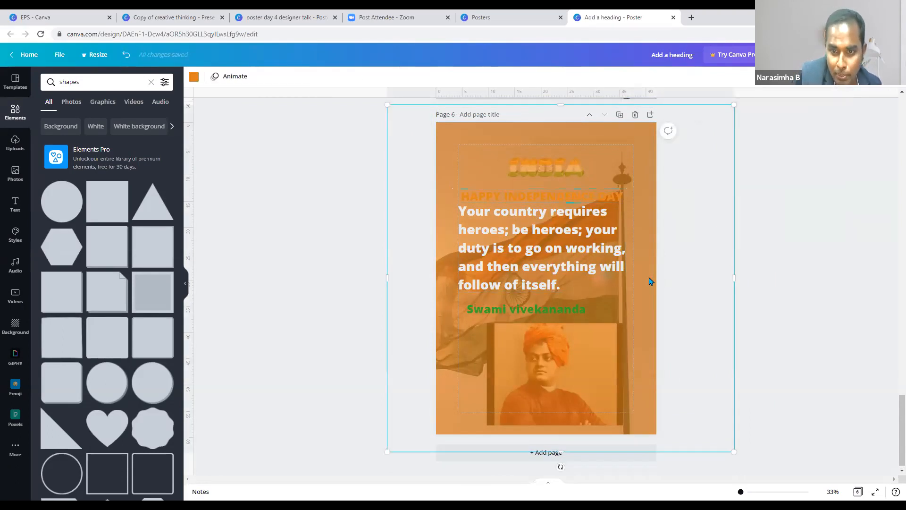
click(194, 78)
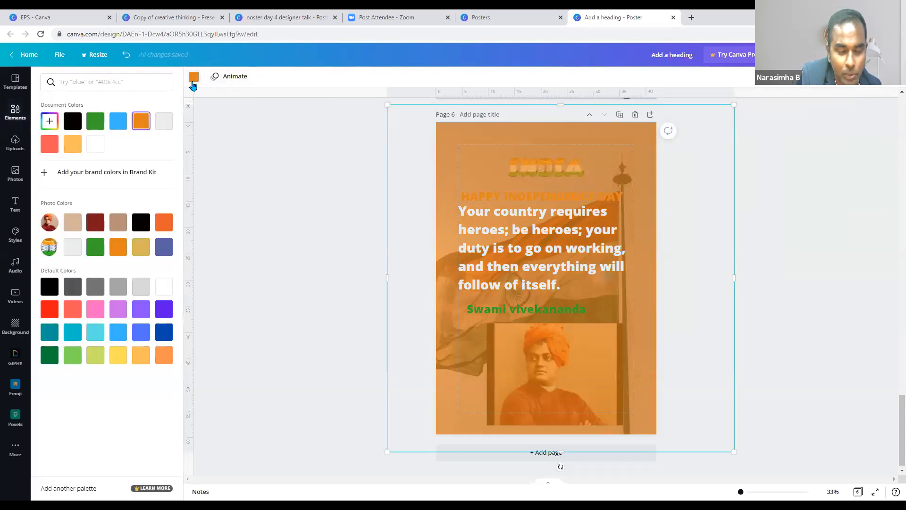
click(72, 122)
- Reselect the dark overlay and shift it left and down on page 6
click(709, 347)
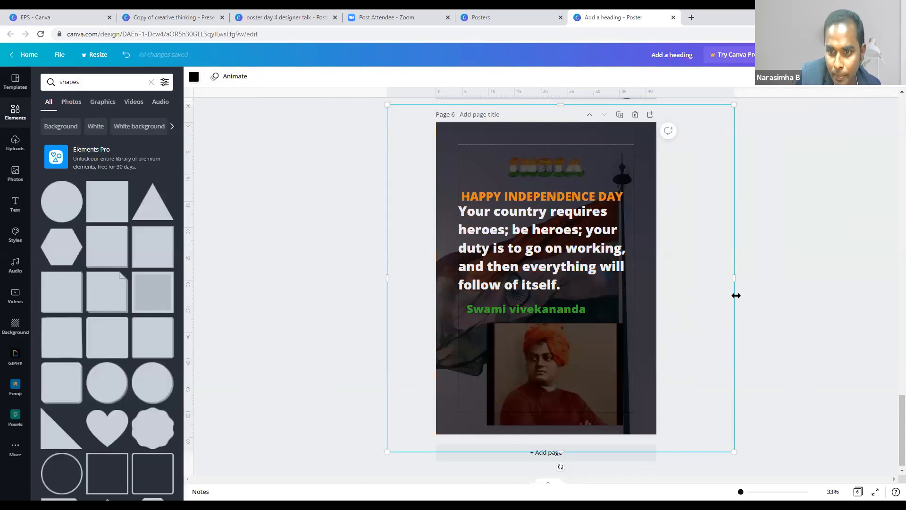
click(768, 264)
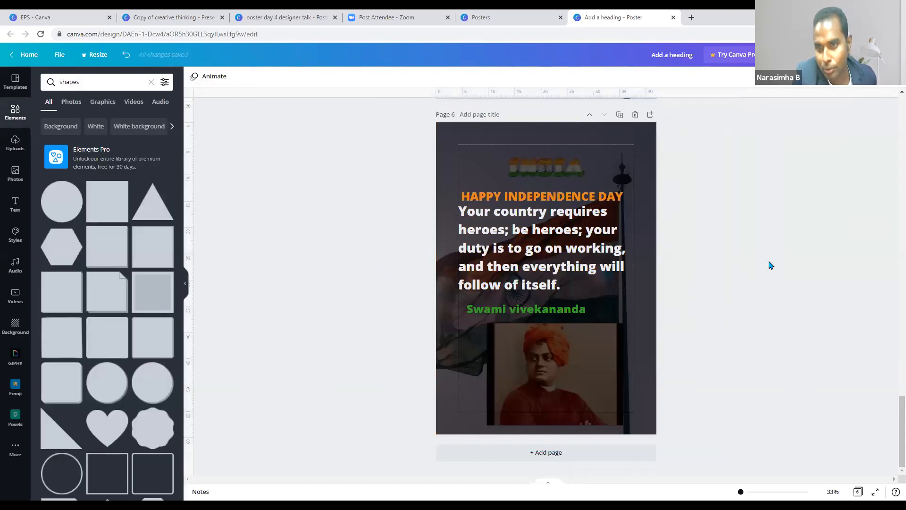
click(584, 192)
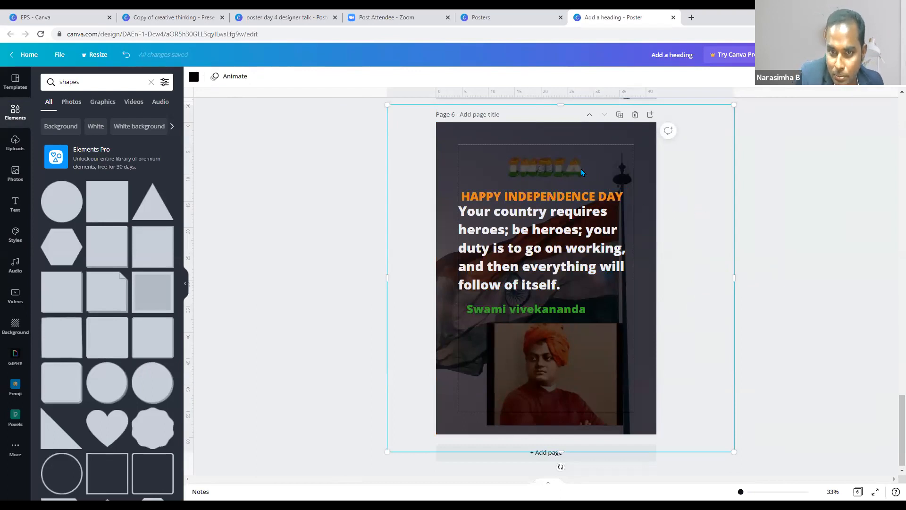
drag(652, 219, 622, 154)
right_click(610, 162)
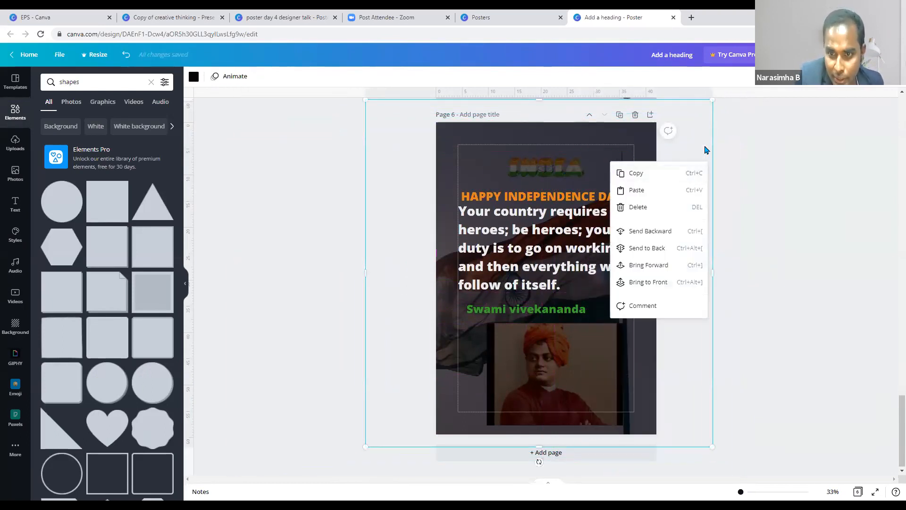
click(689, 152)
- Send the dark overlay behind all other elements
right_click(607, 168)
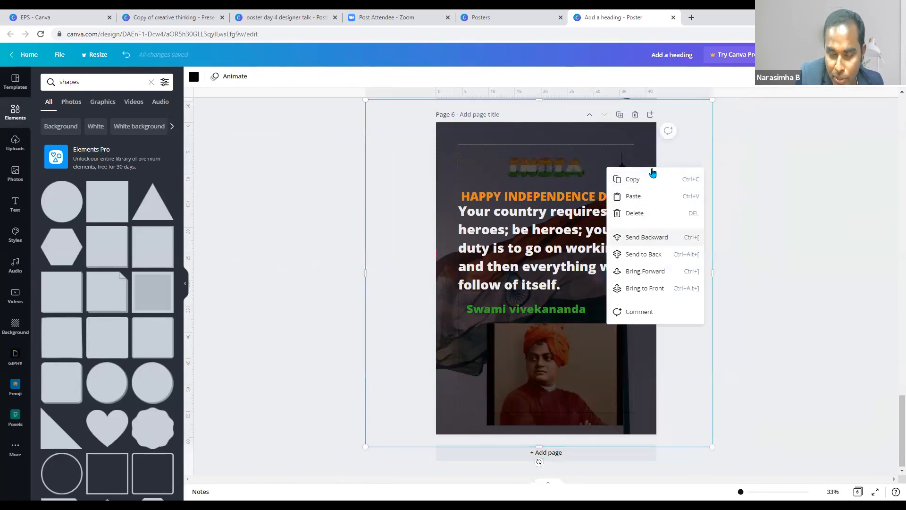
click(599, 230)
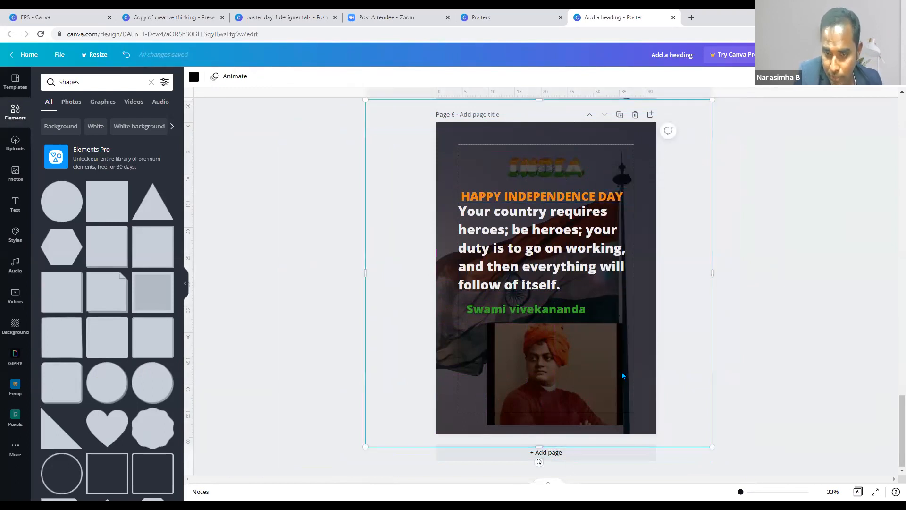
click(697, 285)
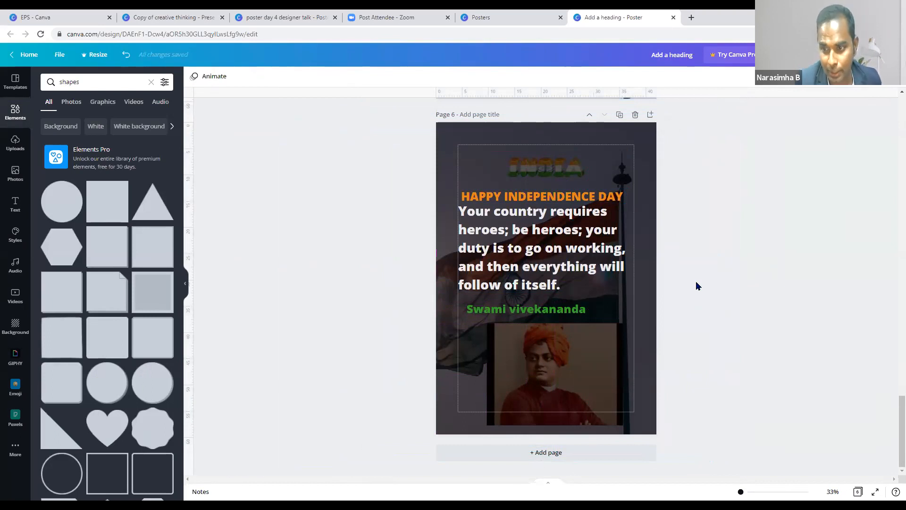
mouse_move(637, 189)
mouse_down()
mouse_move(650, 209)
mouse_move(642, 189)
mouse_up()
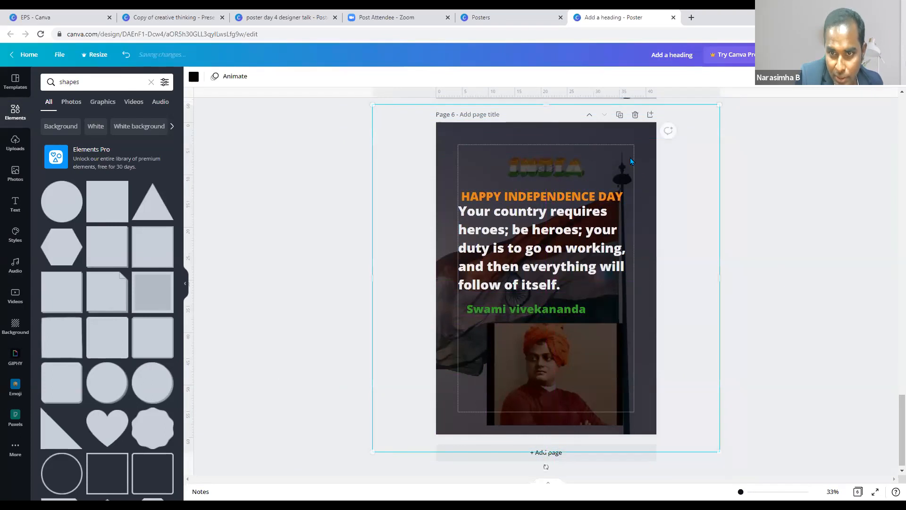
right_click(631, 157)
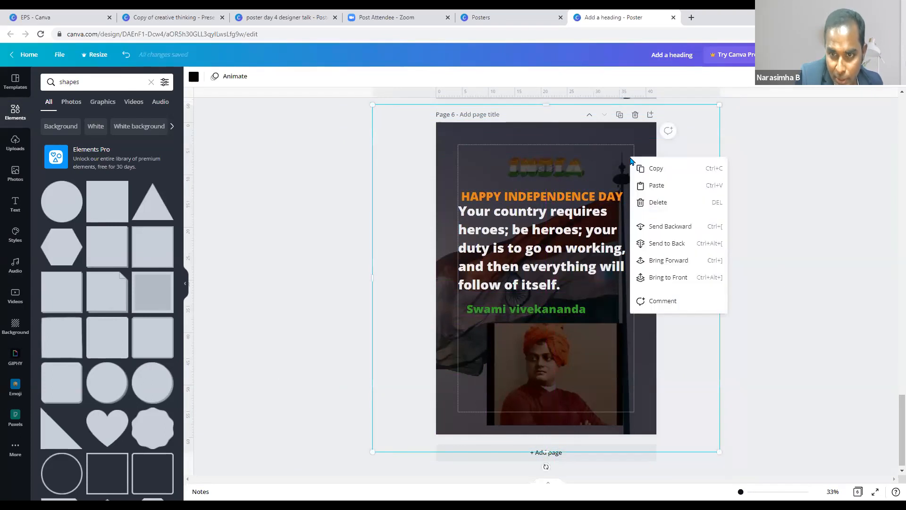
click(666, 244)
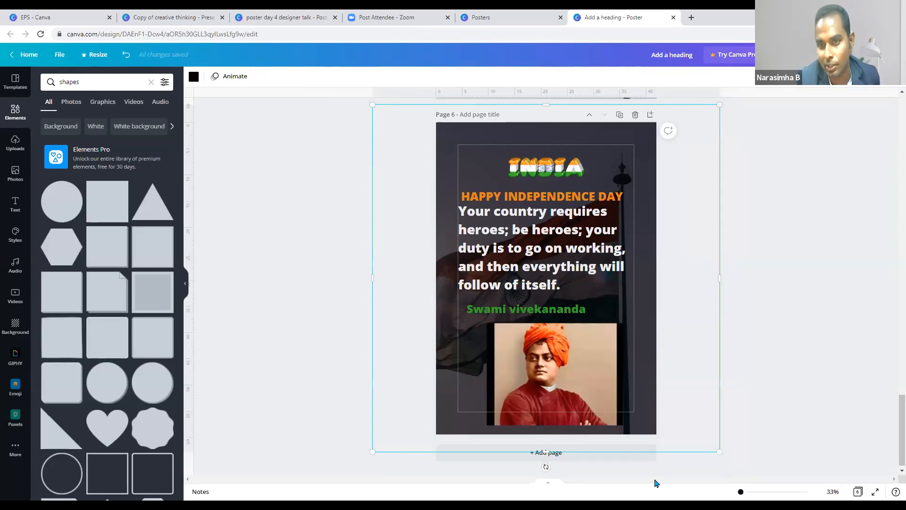
- Move the INDIA title, send it one layer back, and set the photo below the quote
drag(546, 172, 558, 373)
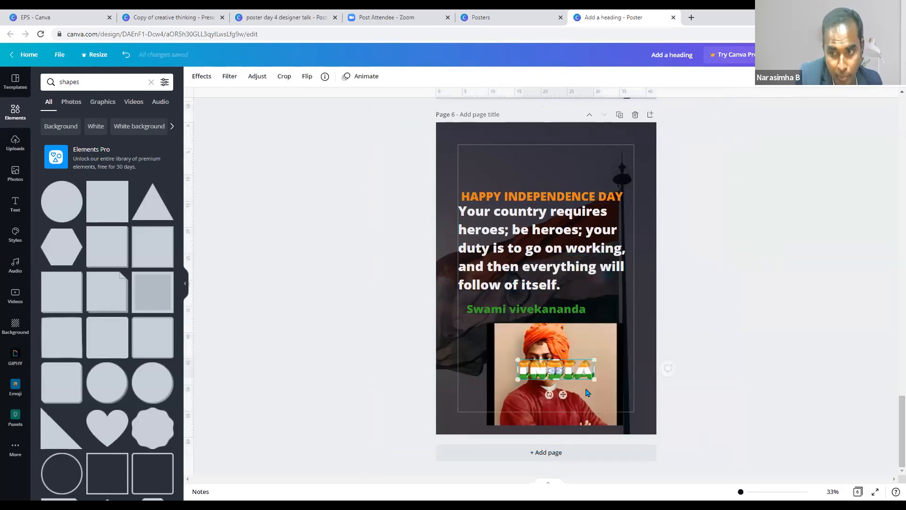
right_click(558, 373)
click(587, 386)
drag(606, 403, 605, 289)
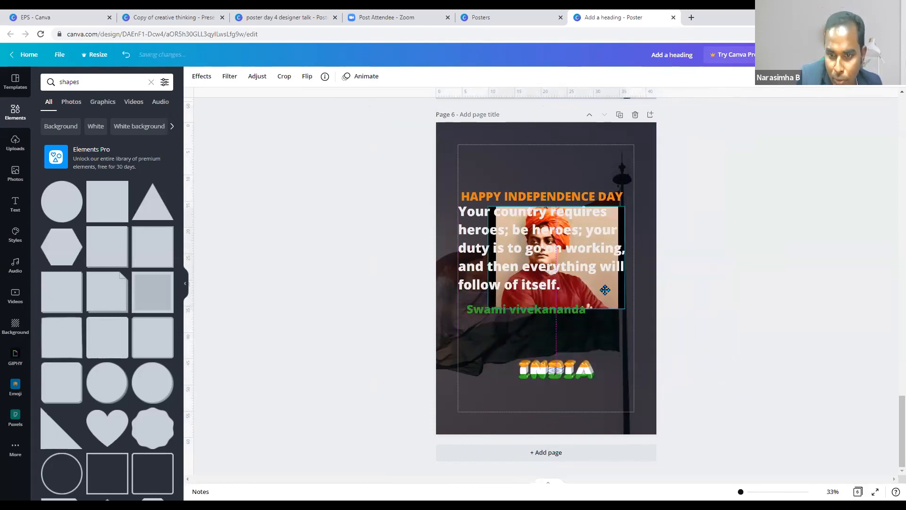
drag(606, 374, 547, 159)
drag(594, 338, 597, 424)
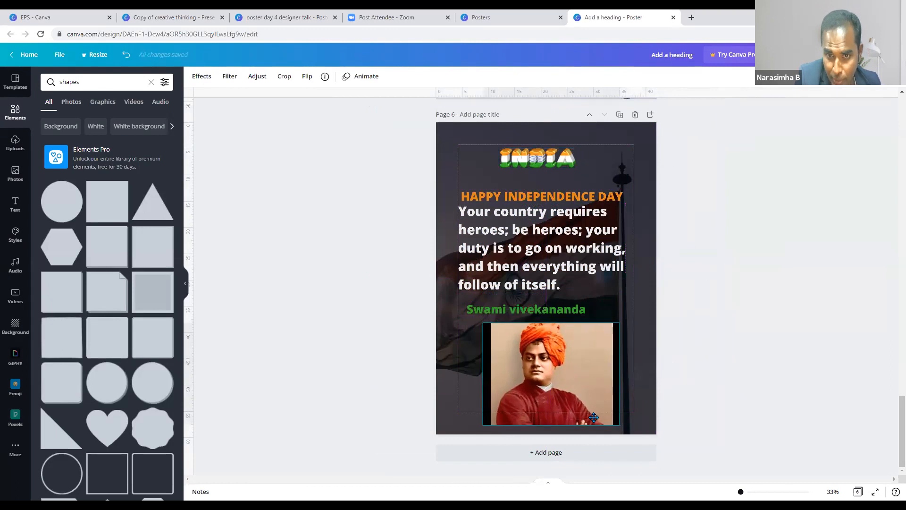
- Raise the HAPPY INDEPENDENCE DAY heading slightly and nudge the Swami vivekananda text left
click(570, 192)
click(705, 200)
mouse_move(562, 199)
mouse_down()
mouse_move(559, 182)
mouse_move(559, 192)
mouse_up()
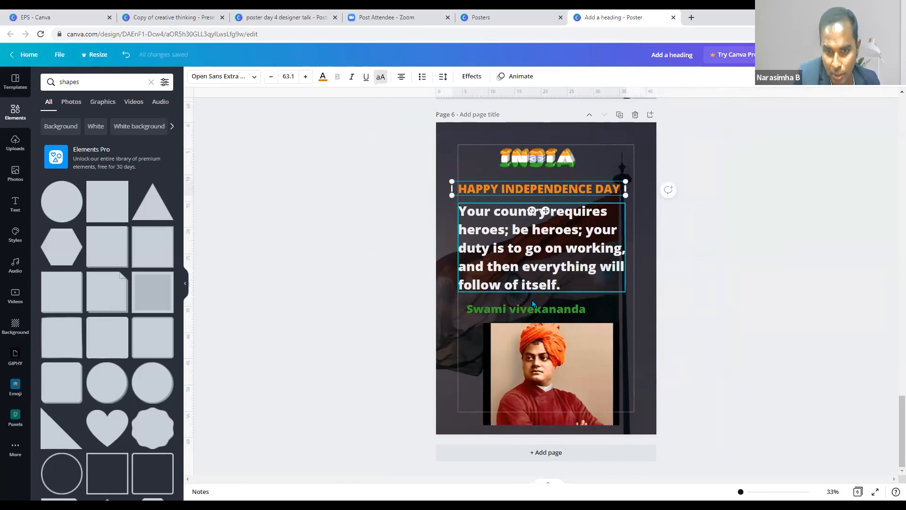
drag(540, 312, 534, 310)
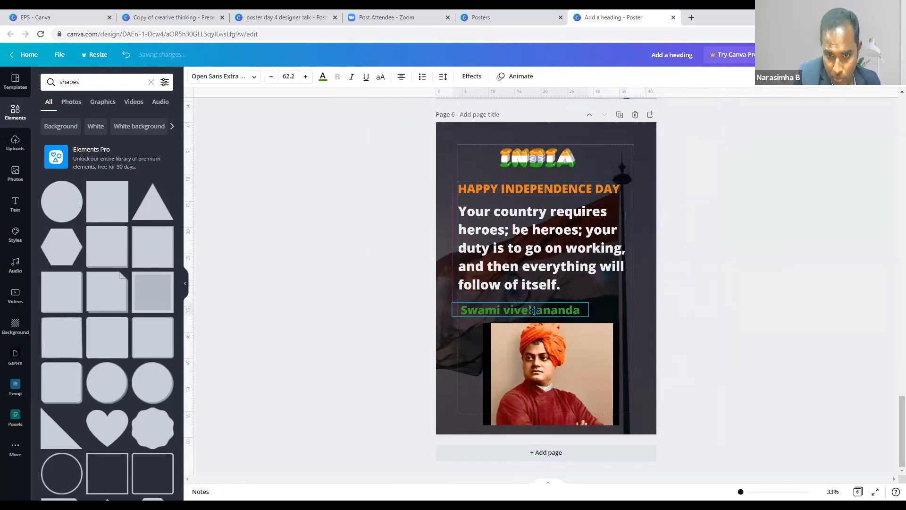
click(670, 320)
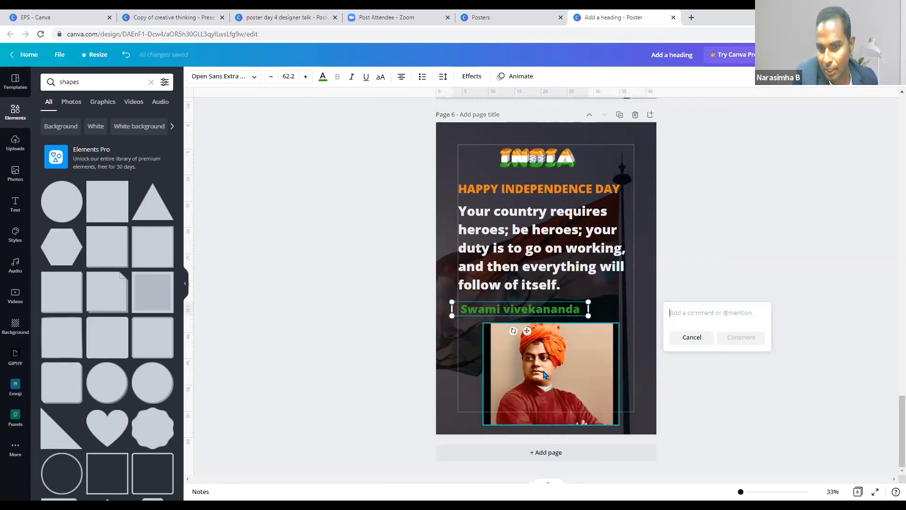
- Crop the Vivekananda photo narrower on both sides, resize it, and place it under the credit
click(614, 380)
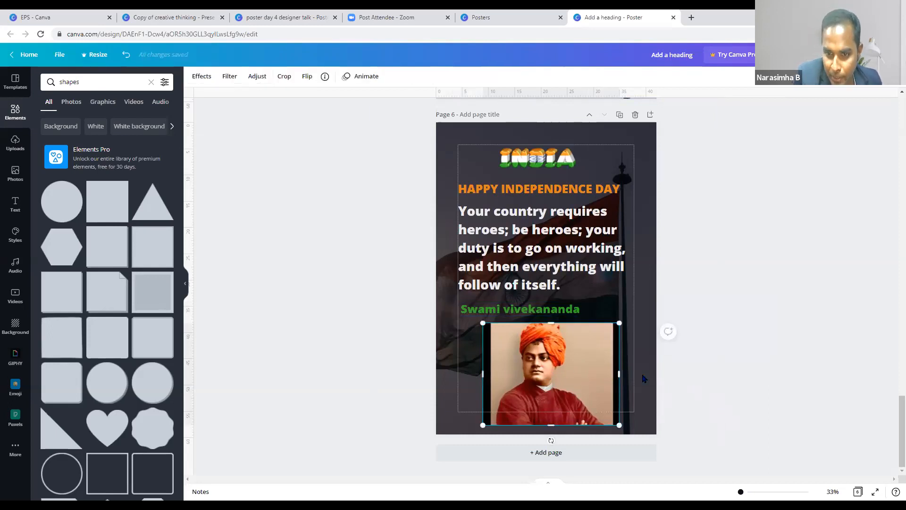
click(727, 385)
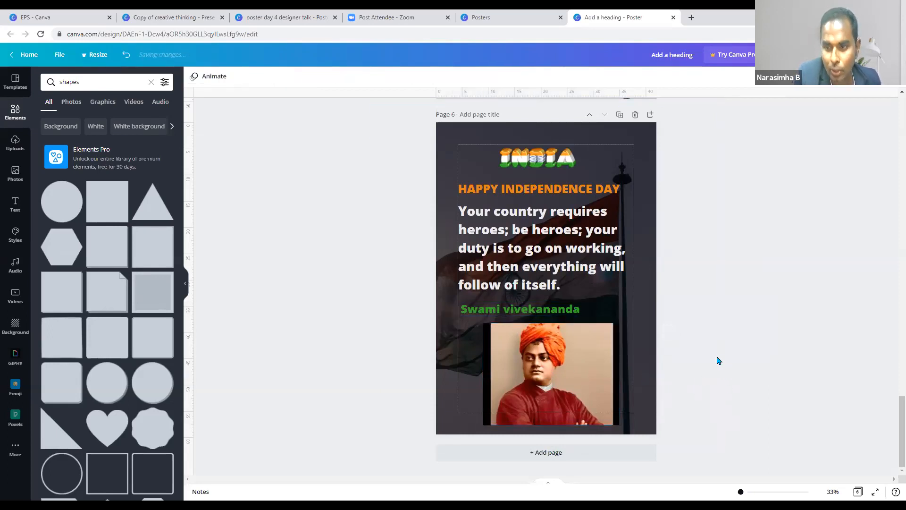
click(568, 375)
drag(619, 374, 610, 374)
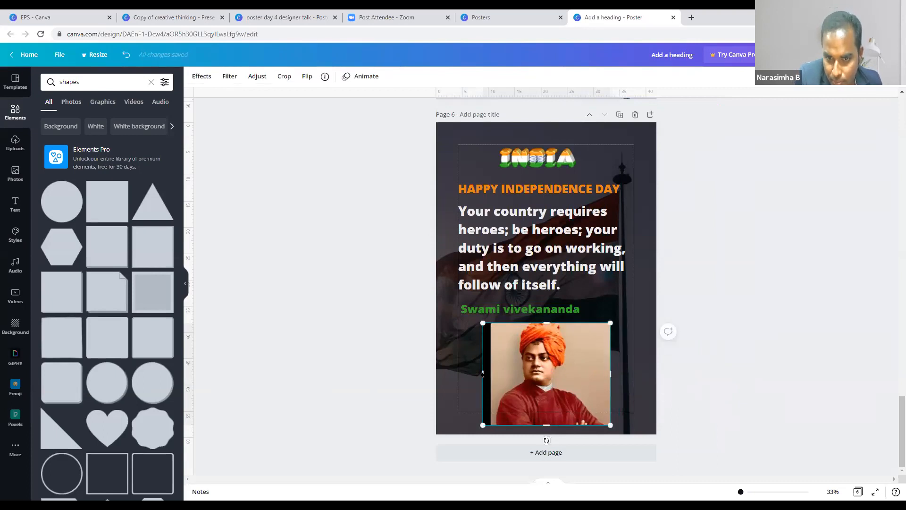
drag(482, 374, 493, 374)
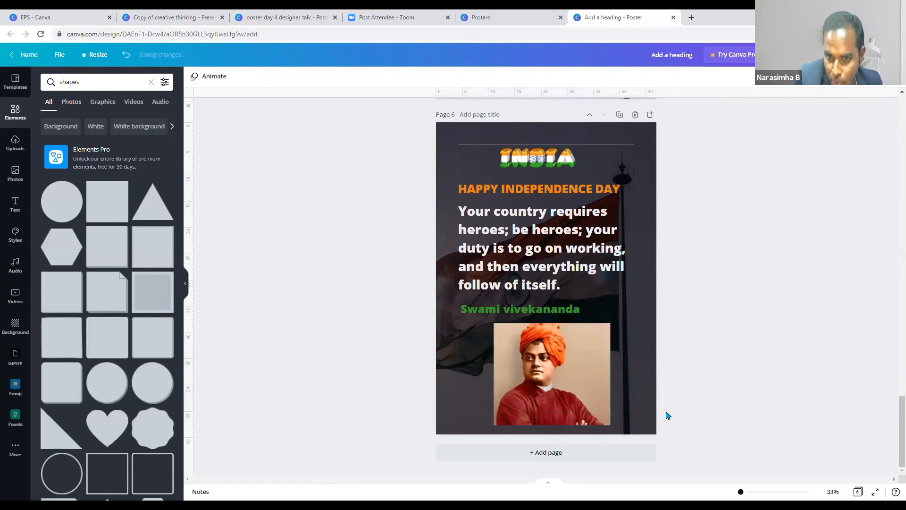
drag(590, 397, 594, 390)
drag(609, 427, 573, 378)
drag(598, 409, 619, 427)
drag(559, 381, 556, 372)
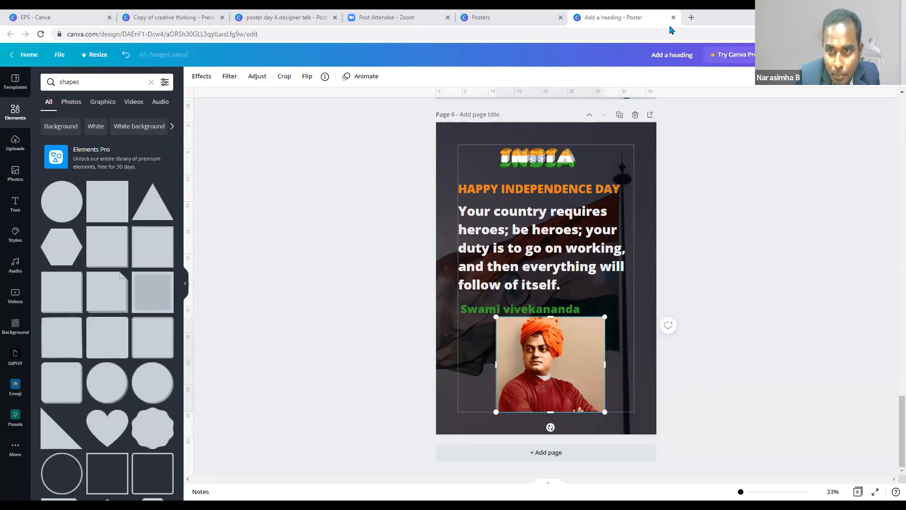
- Go to remove.bg and upload the Swami_Vivekananda_Jayanti photo
double_click(692, 19)
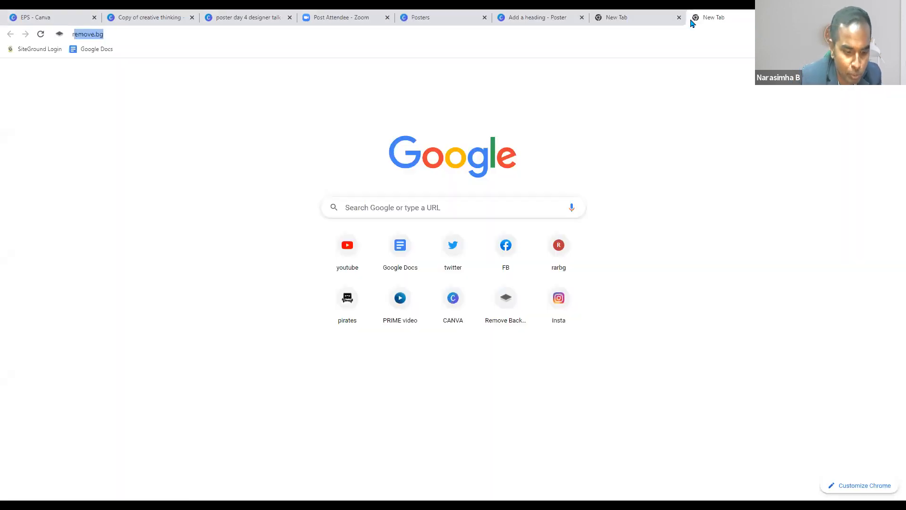
text(remove)
key(Return)
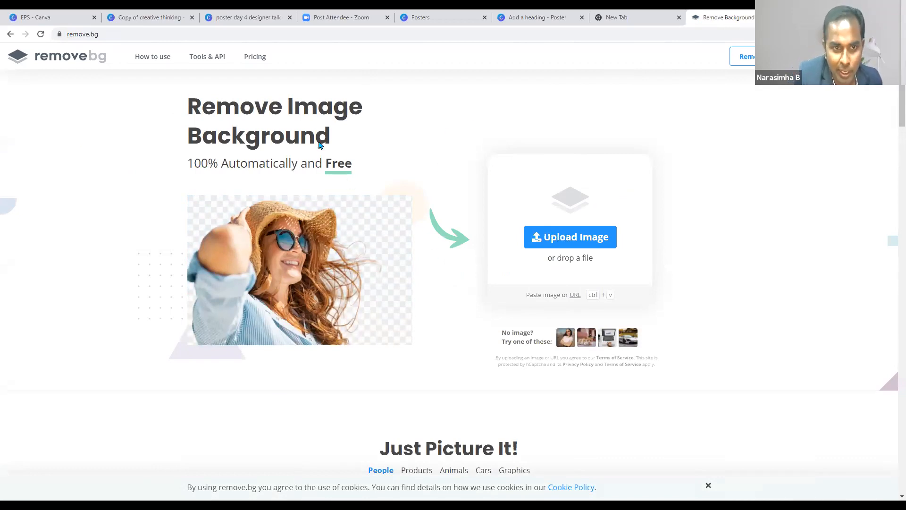
click(319, 102)
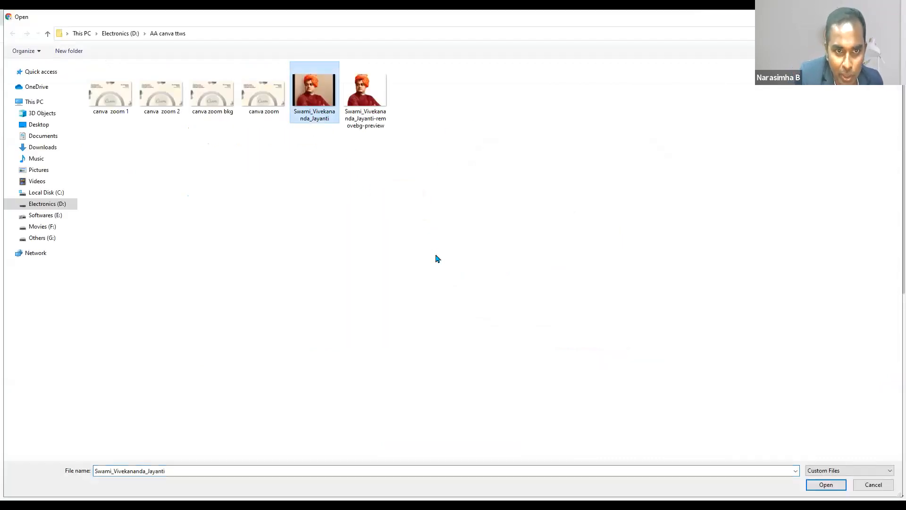
click(821, 488)
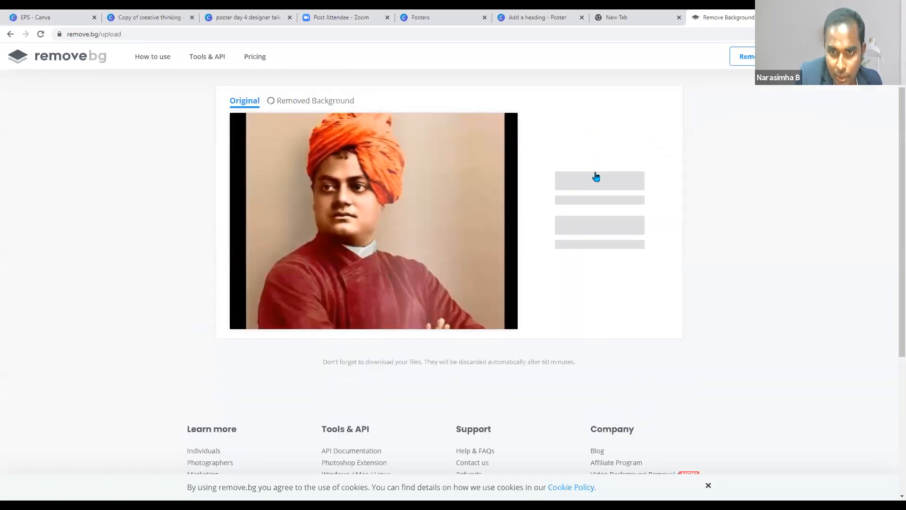
- Download the background-free PNG and return to the Canva poster tab
click(602, 187)
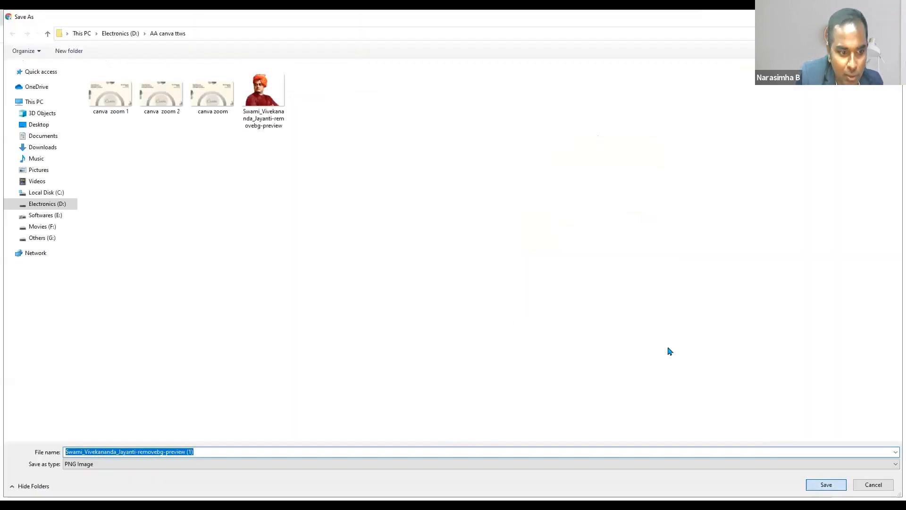
key(Return)
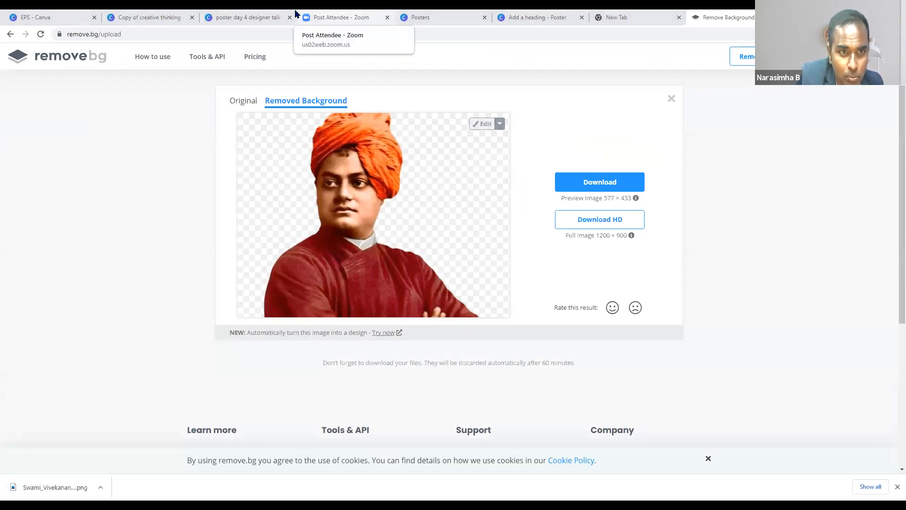
click(417, 18)
click(543, 20)
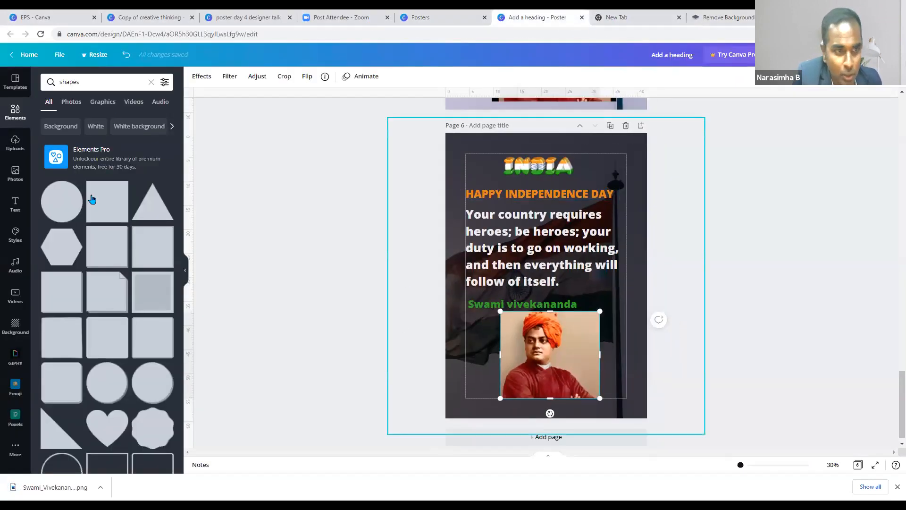
- Duplicate page 6 as a new Page 7 after undoing an extra uploaded image
click(254, 156)
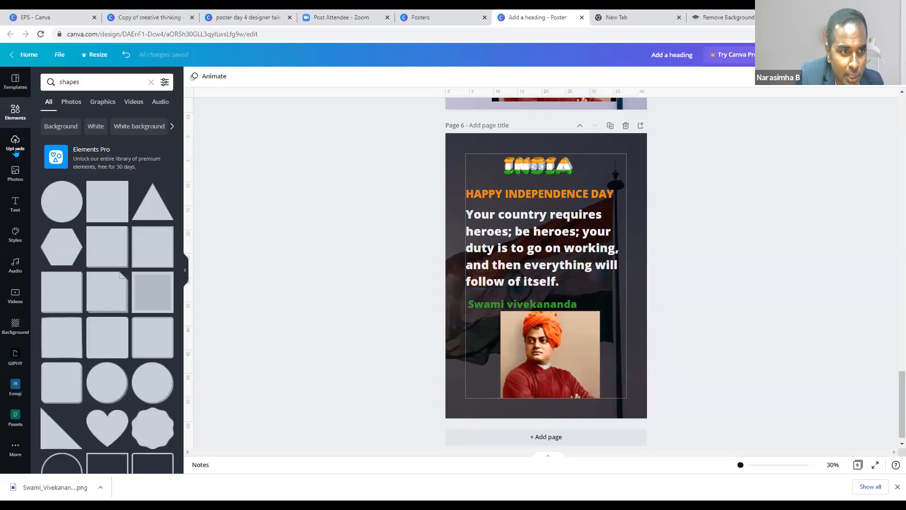
click(15, 141)
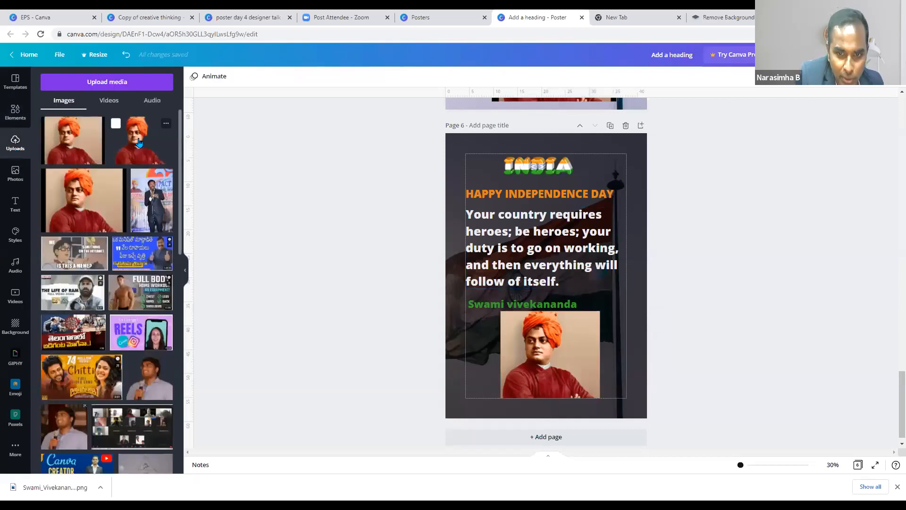
click(139, 140)
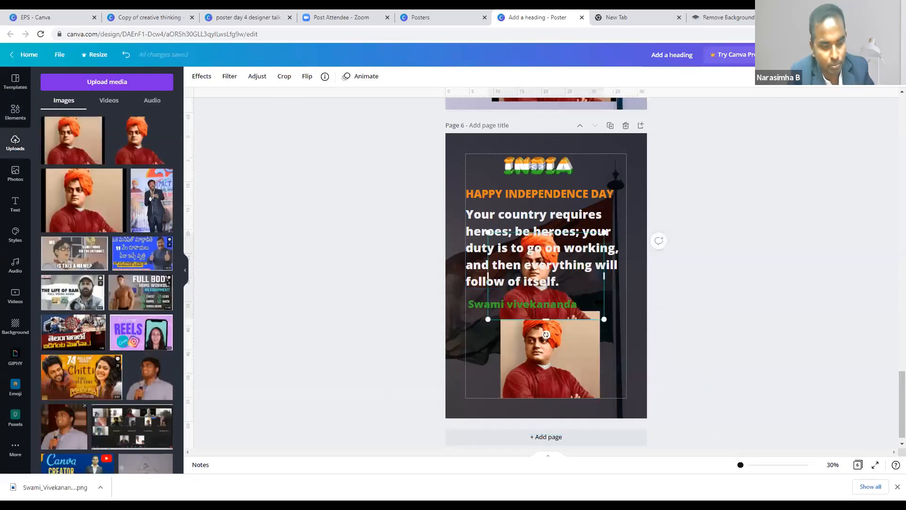
key(ctrl+z)
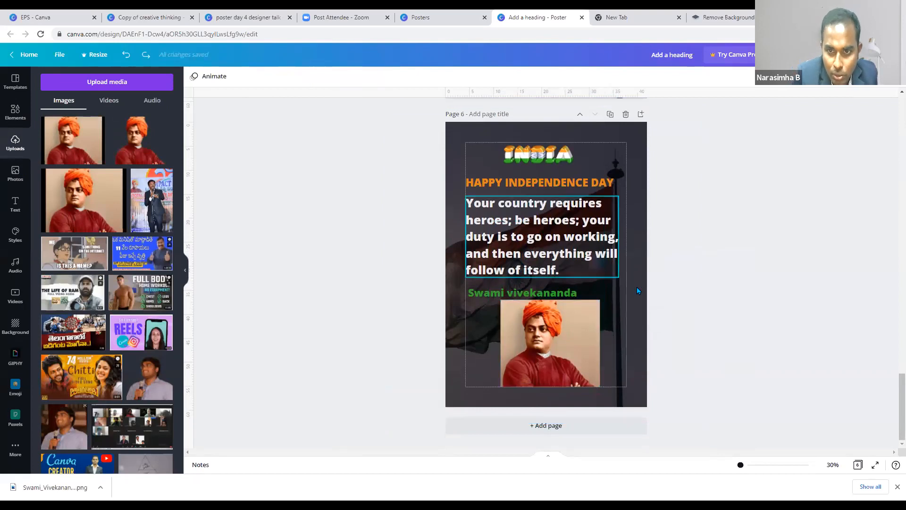
scroll(636, 287, up, 2)
click(610, 222)
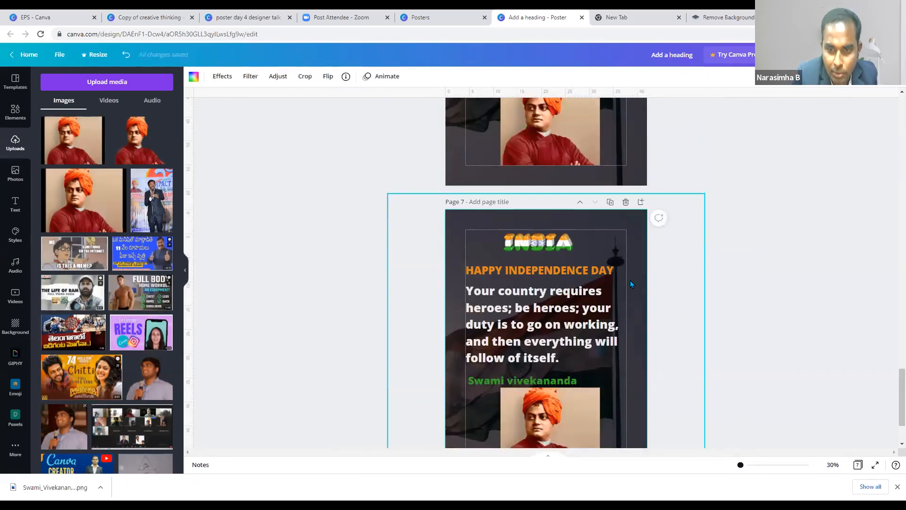
- Move the Vivekananda portrait to Page 7's lower half and enlarge it across the bottom
drag(570, 347, 244, 272)
key(ctrl+z)
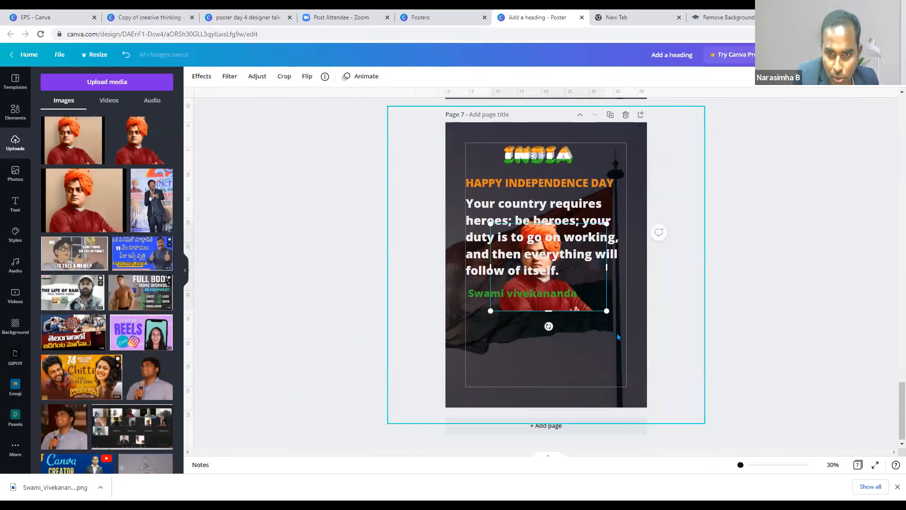
click(598, 281)
click(607, 321)
drag(590, 309, 586, 412)
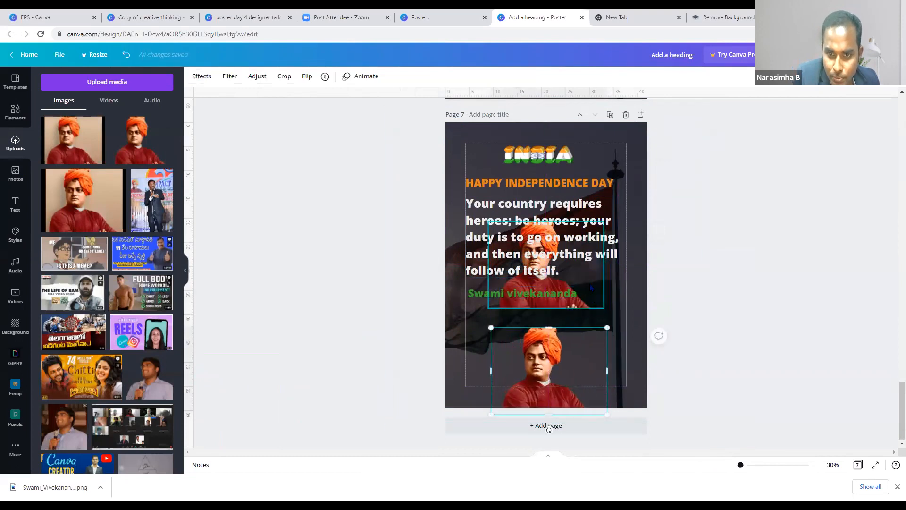
drag(591, 287, 570, 348)
drag(492, 315, 433, 271)
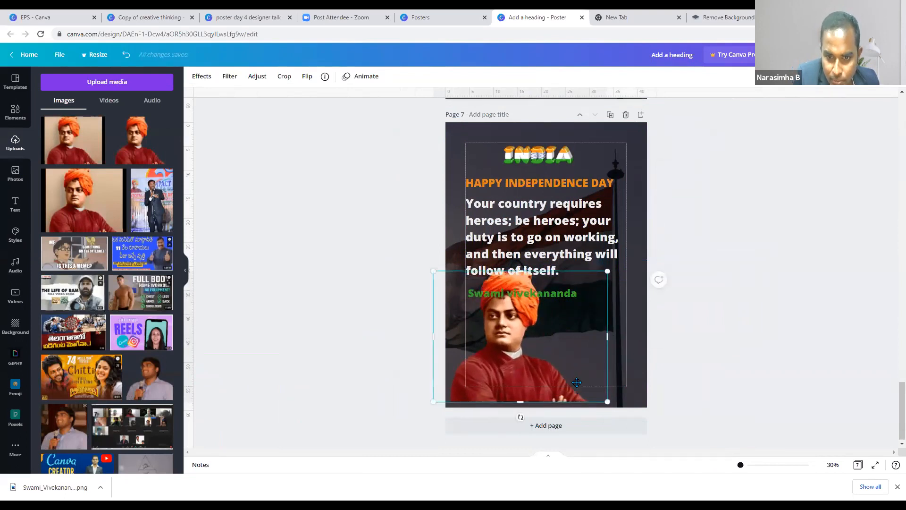
- Move the heading and Swami vivekananda name up, then shrink and reposition the quote box
drag(576, 260, 577, 258)
click(596, 184)
drag(595, 185, 599, 177)
click(574, 295)
drag(579, 280, 567, 232)
click(570, 246)
drag(609, 255, 590, 244)
drag(568, 214, 617, 221)
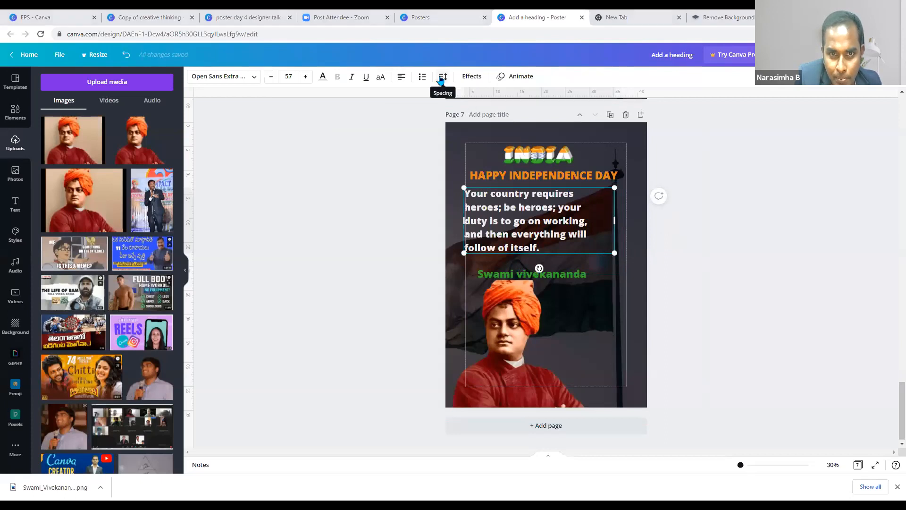
- Resize the Page 7 quote box and move the Swami vivekananda name up, smaller
click(401, 77)
click(402, 77)
click(402, 77)
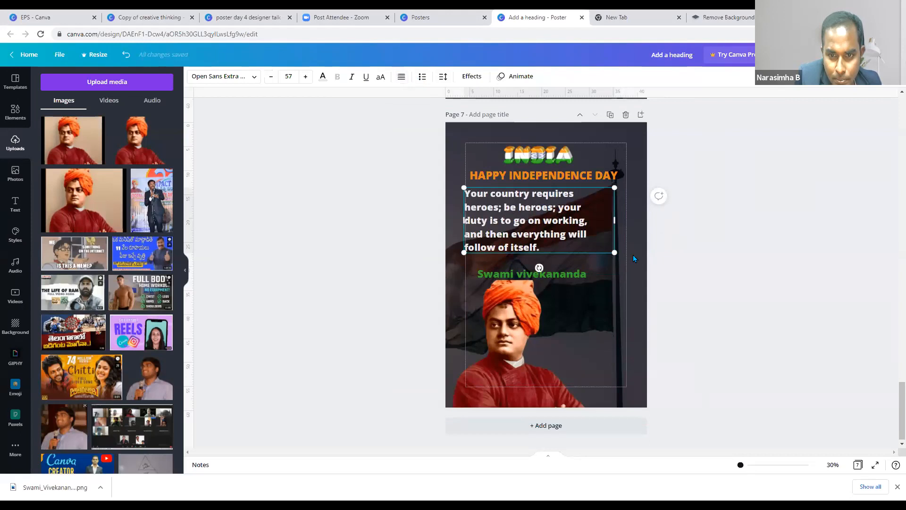
drag(622, 220, 622, 220)
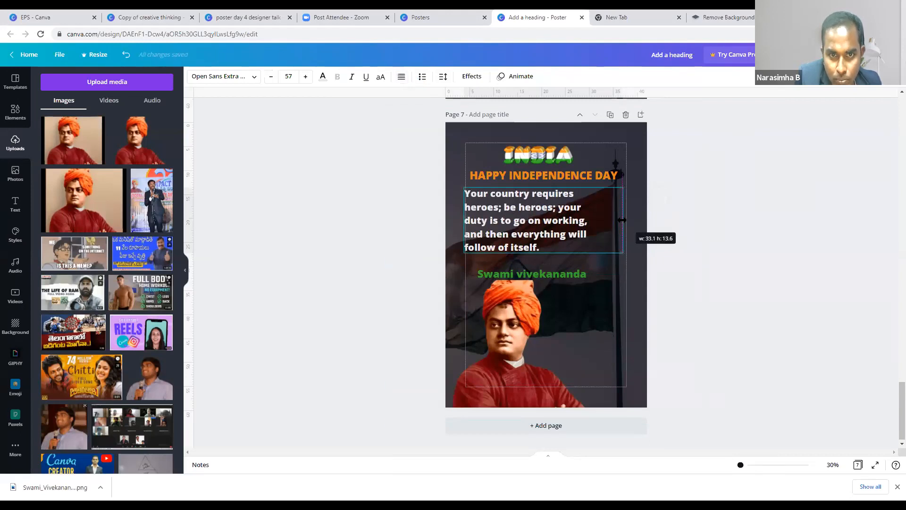
drag(623, 253, 585, 220)
drag(583, 272, 563, 254)
drag(531, 219, 547, 219)
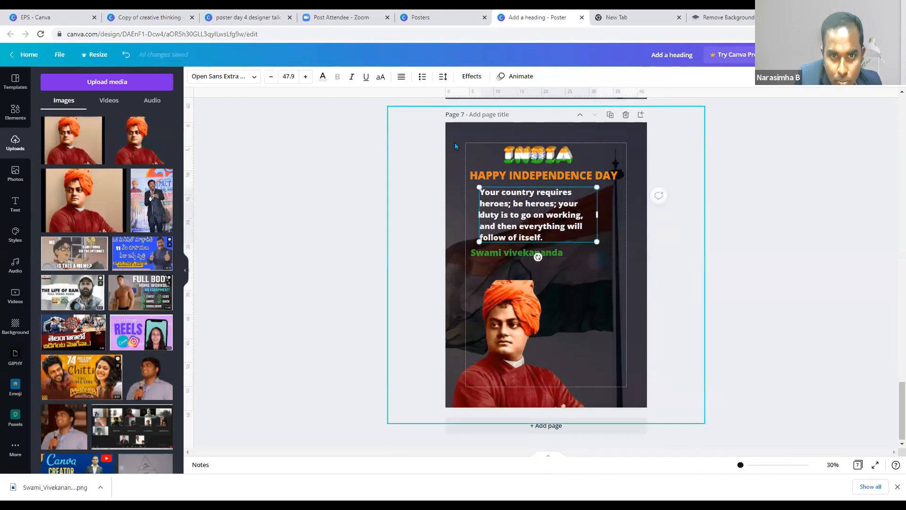
- Centre-align and enlarge the quote, placing it under HAPPY INDEPENDENCE DAY with the name below
click(405, 81)
click(402, 78)
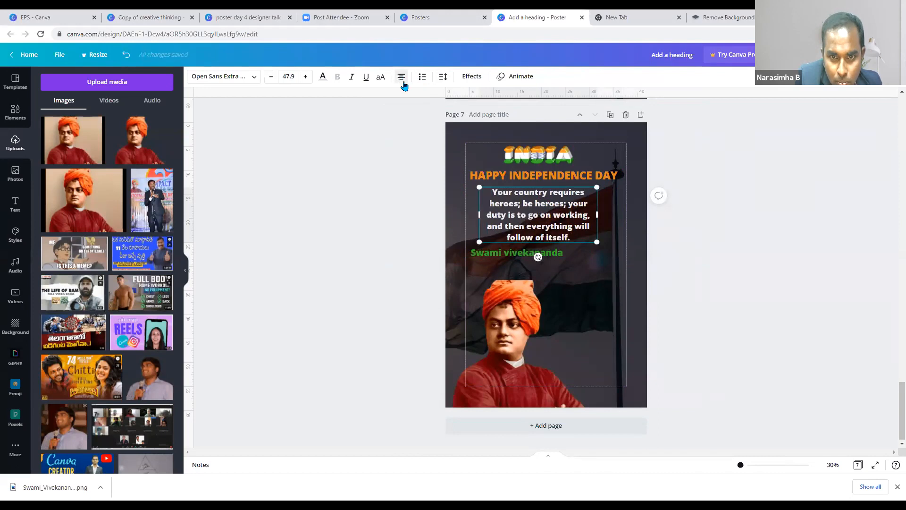
drag(614, 255, 624, 259)
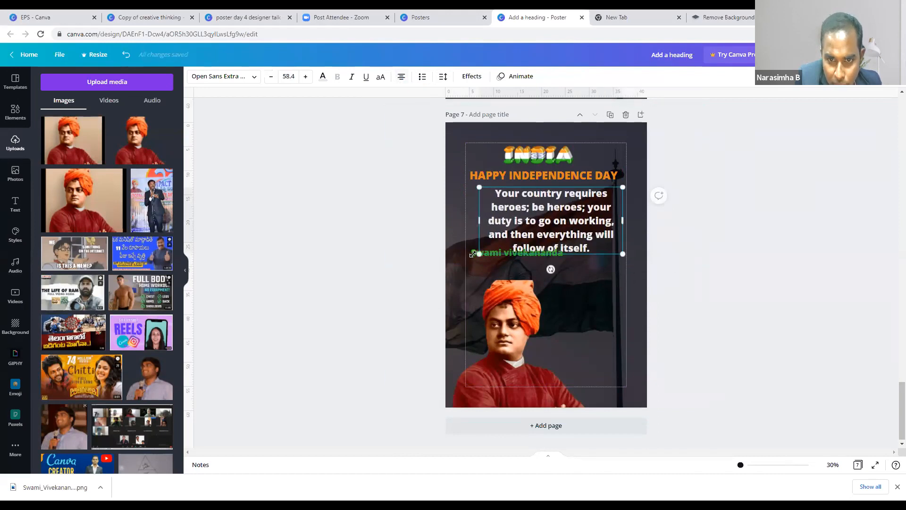
click(490, 266)
drag(550, 213, 546, 195)
drag(518, 253, 530, 267)
drag(555, 218, 555, 237)
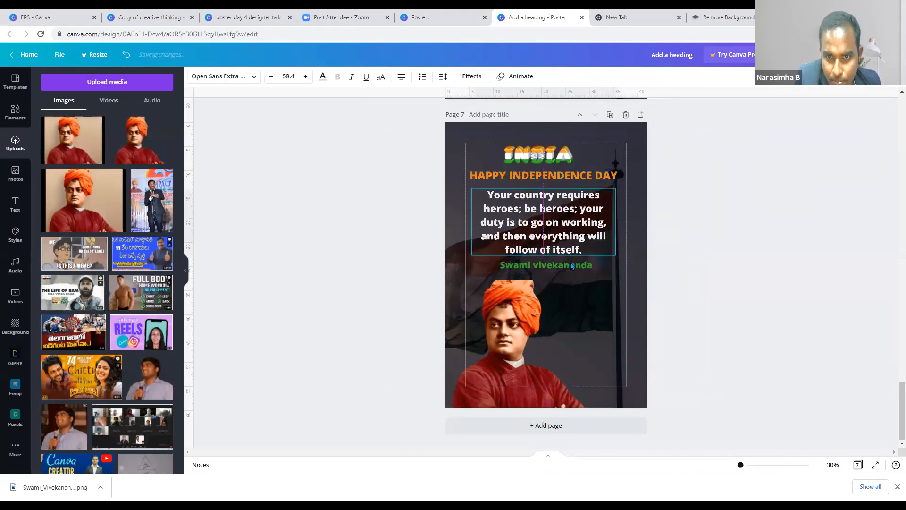
- Move the INDIA logo beside the portrait and centre Swami vivekananda under the quote
click(545, 155)
drag(545, 155, 597, 318)
mouse_move(559, 265)
mouse_down()
mouse_move(551, 267)
mouse_move(561, 267)
mouse_up()
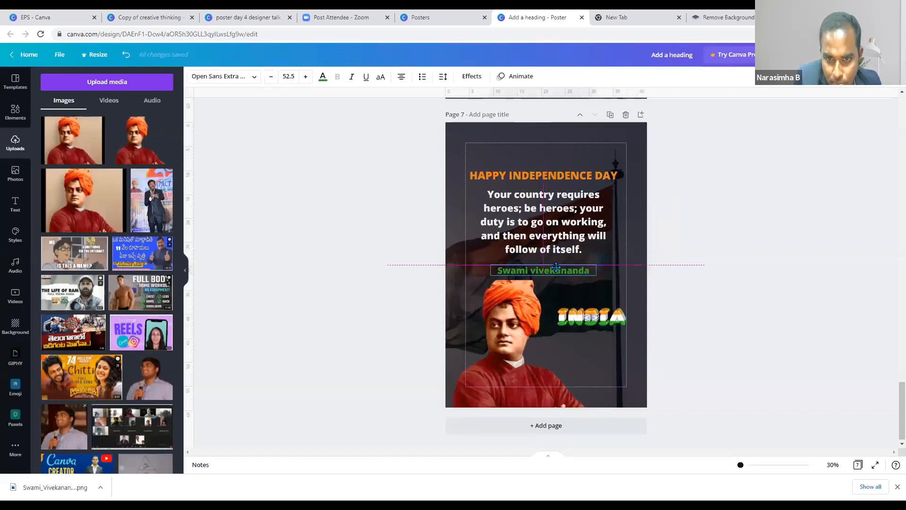
click(700, 348)
scroll(701, 371, up, 1)
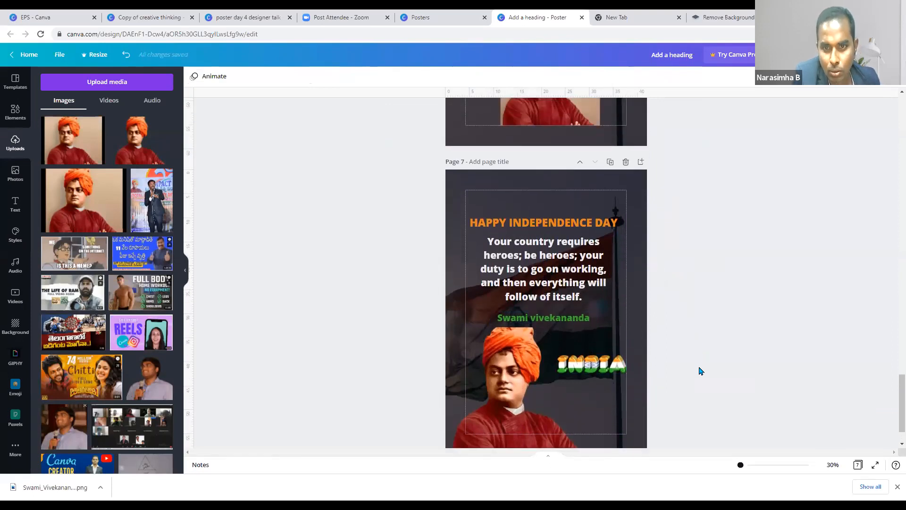
scroll(701, 370, down, 1)
click(518, 333)
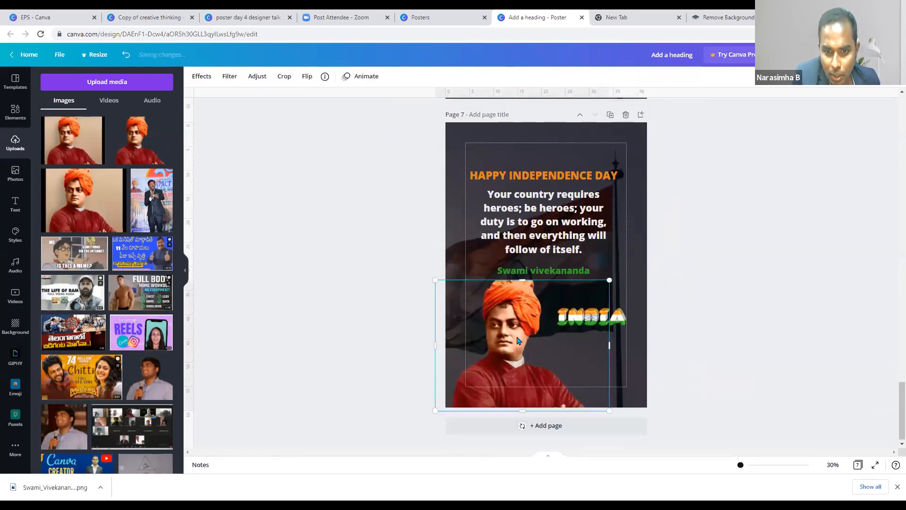
click(687, 370)
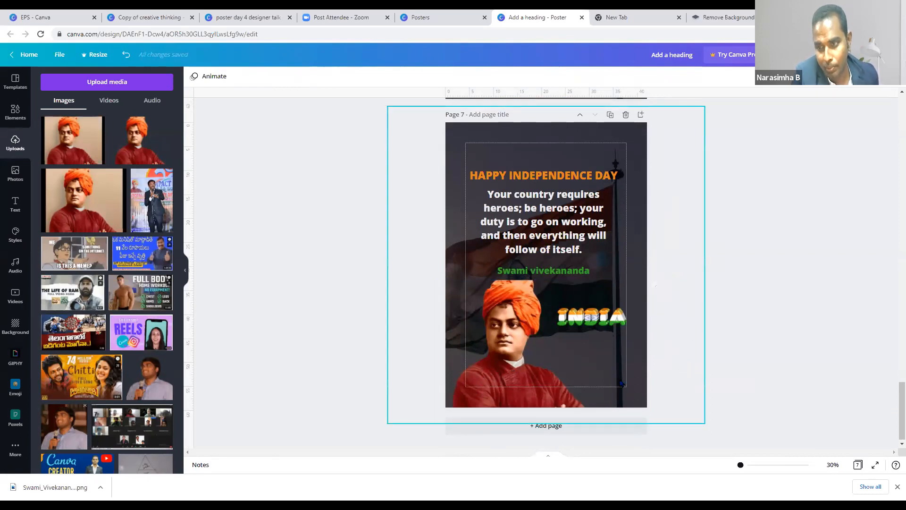
scroll(88, 324, down, 3)
scroll(89, 323, down, 5)
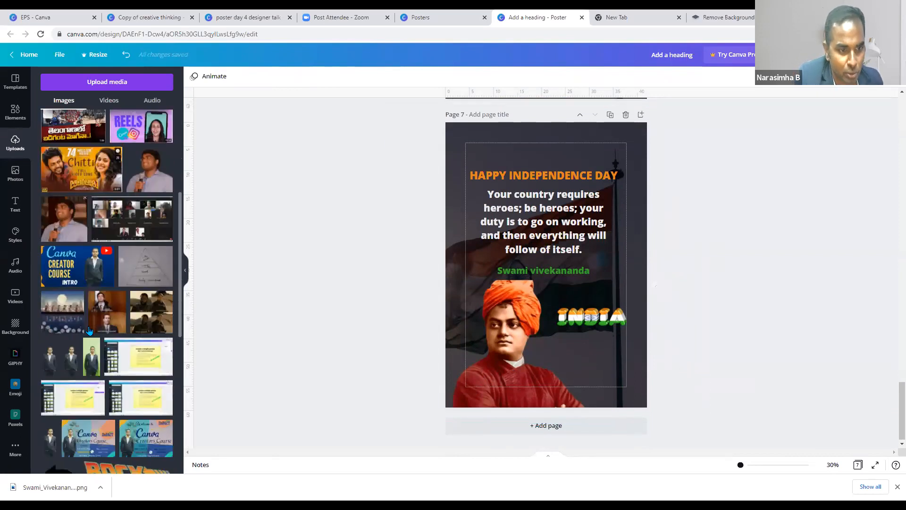
scroll(86, 323, up, 6)
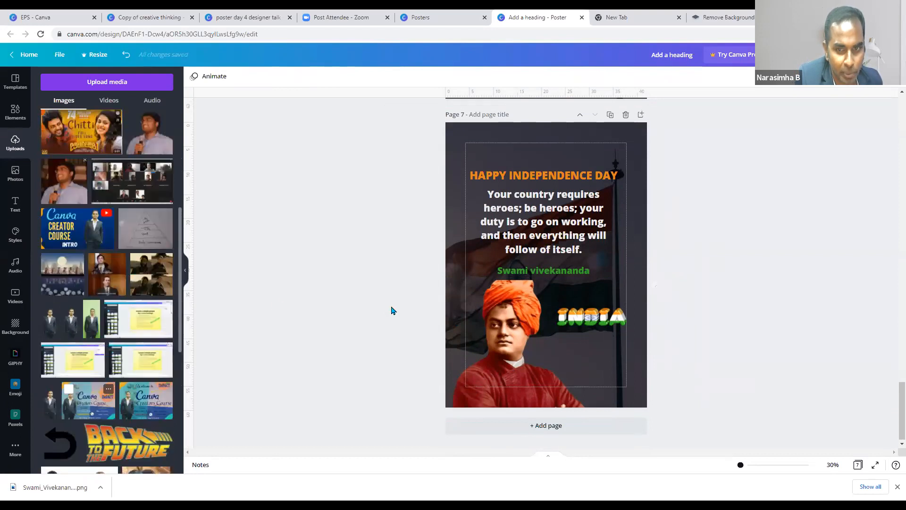
scroll(172, 312, down, 6)
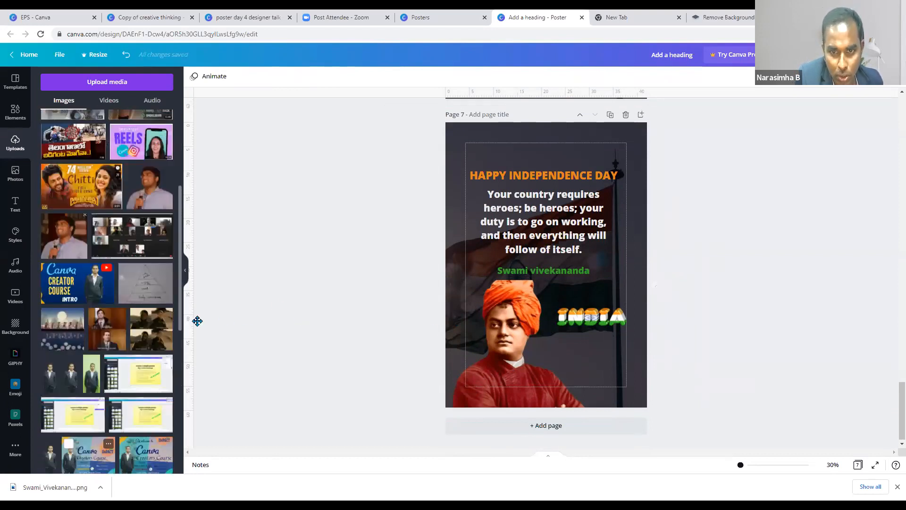
click(610, 343)
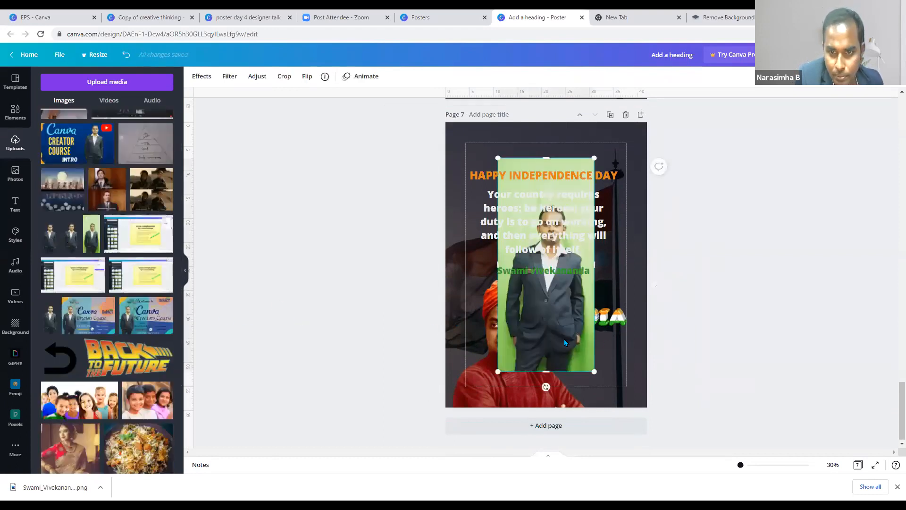
drag(610, 343, 495, 402)
key(Delete)
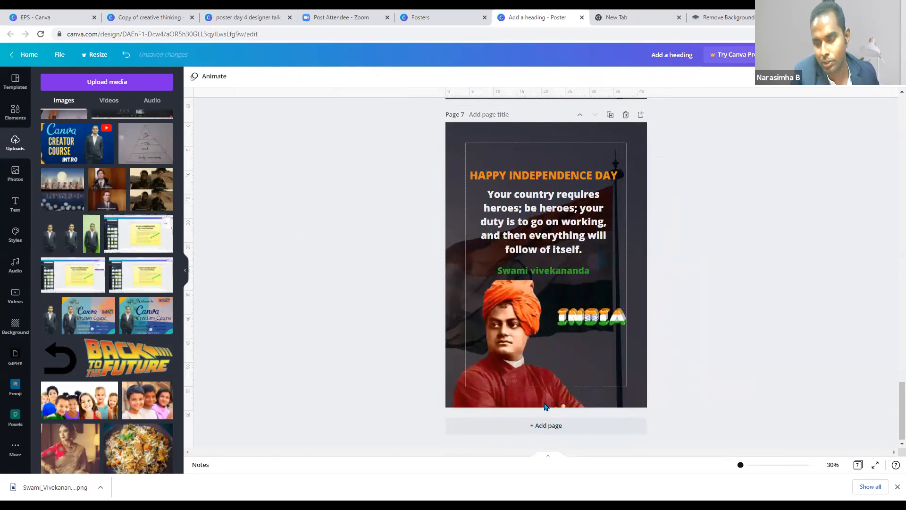
- Centre the INDIA graphic beside the portrait on Page 7
scroll(628, 373, up, 1)
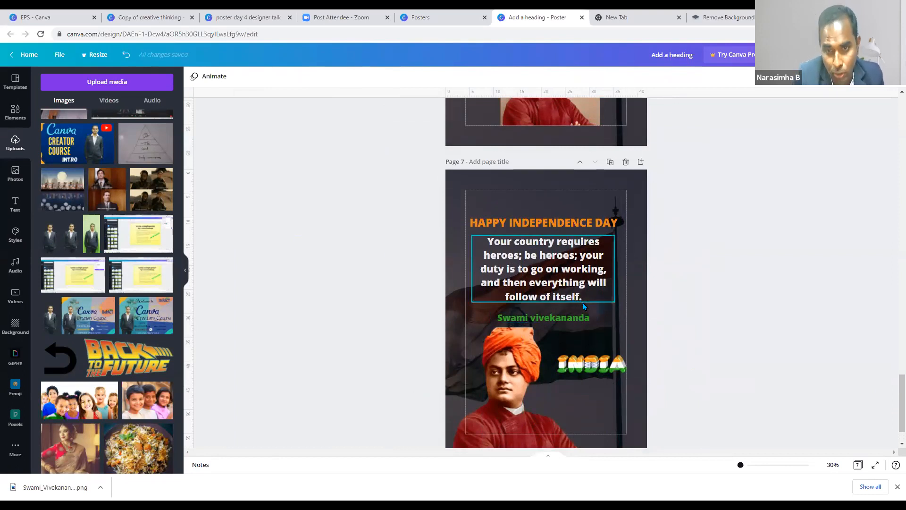
click(658, 318)
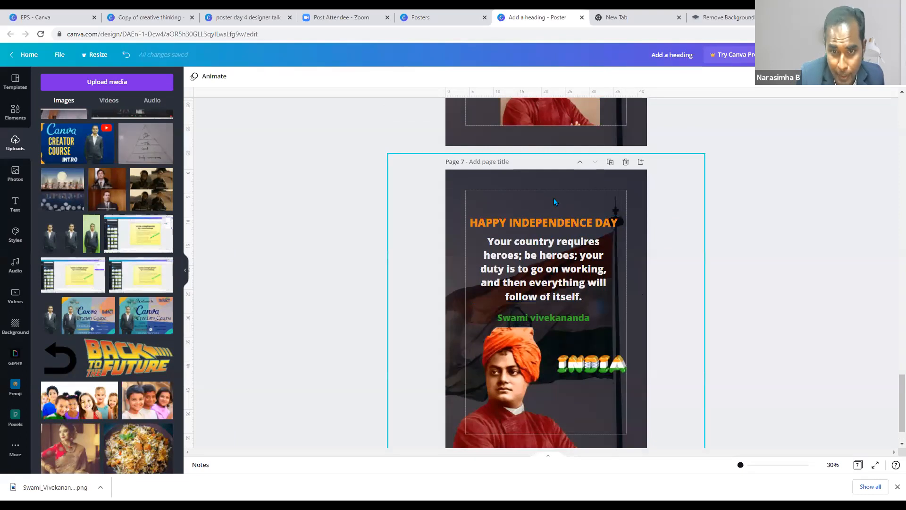
scroll(137, 322, down, 1)
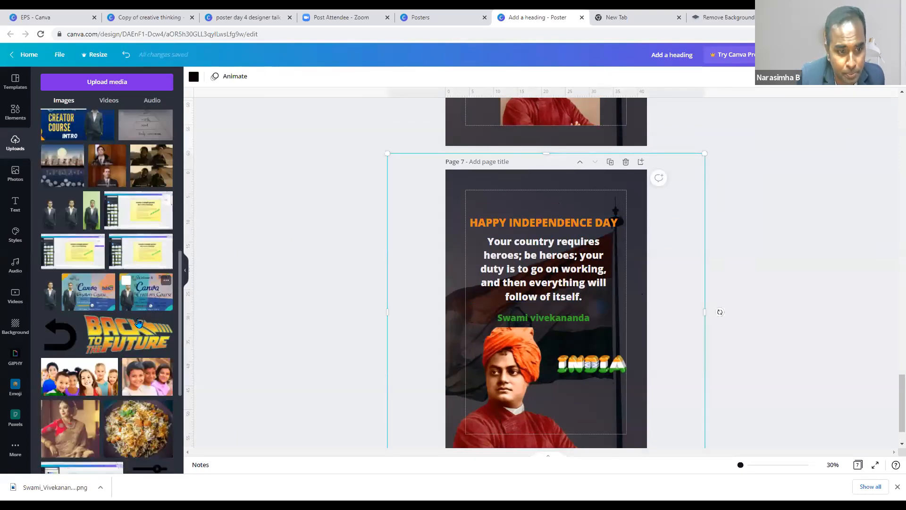
scroll(139, 324, down, 5)
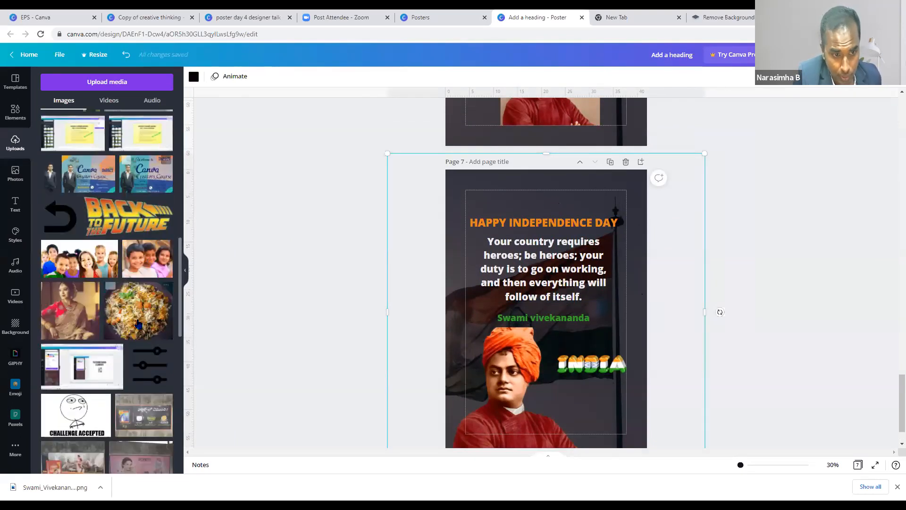
scroll(138, 324, down, 15)
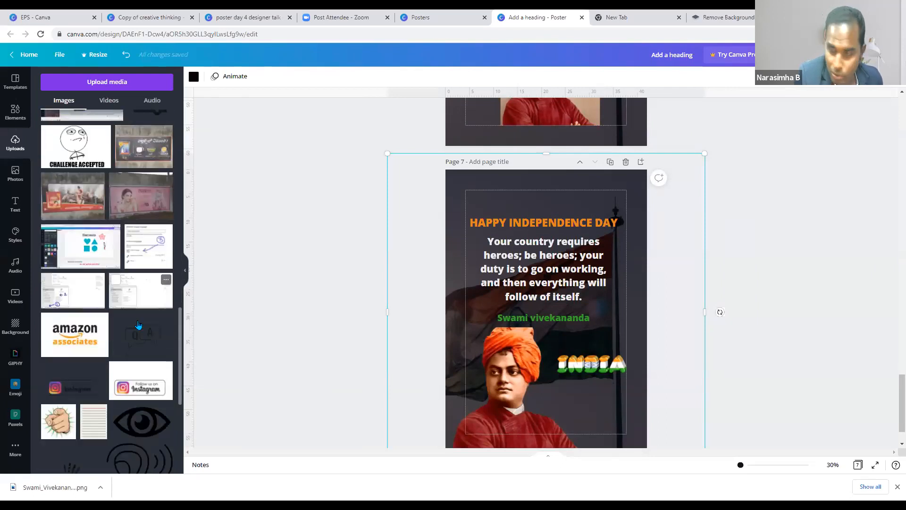
scroll(138, 324, down, 12)
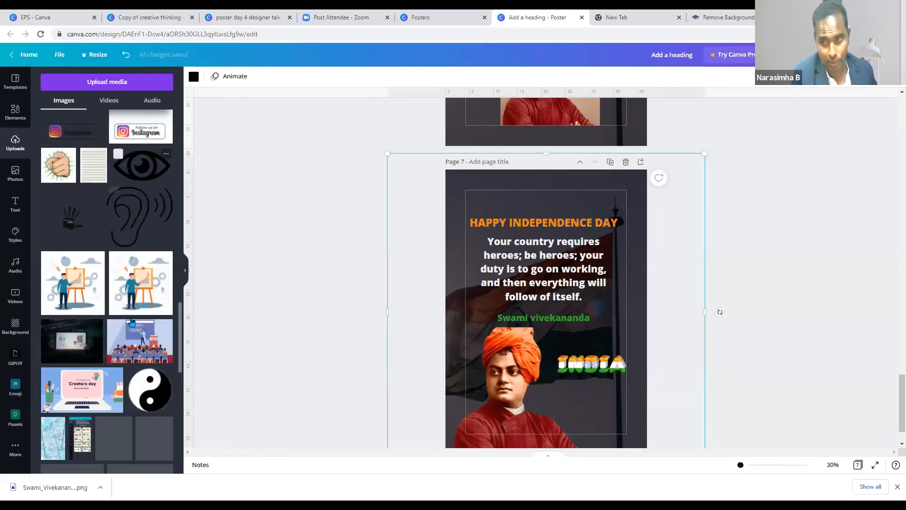
scroll(131, 323, down, 10)
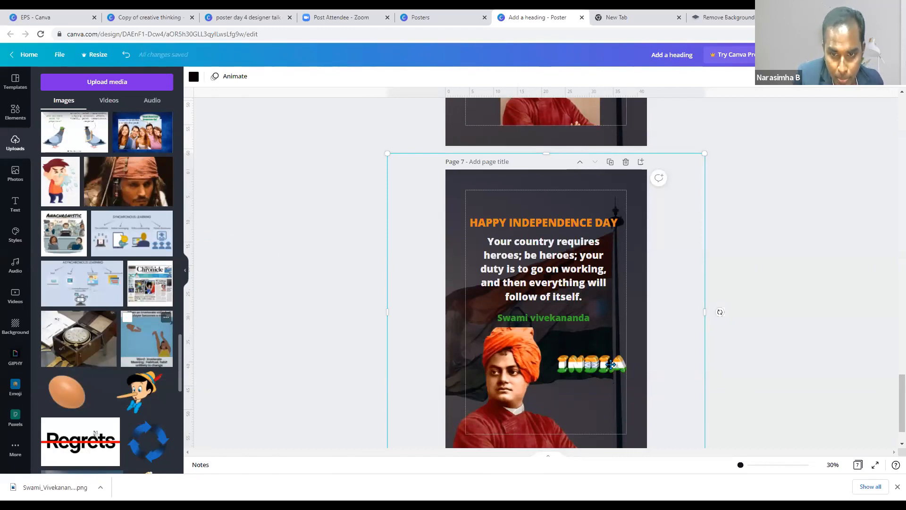
drag(621, 369, 611, 367)
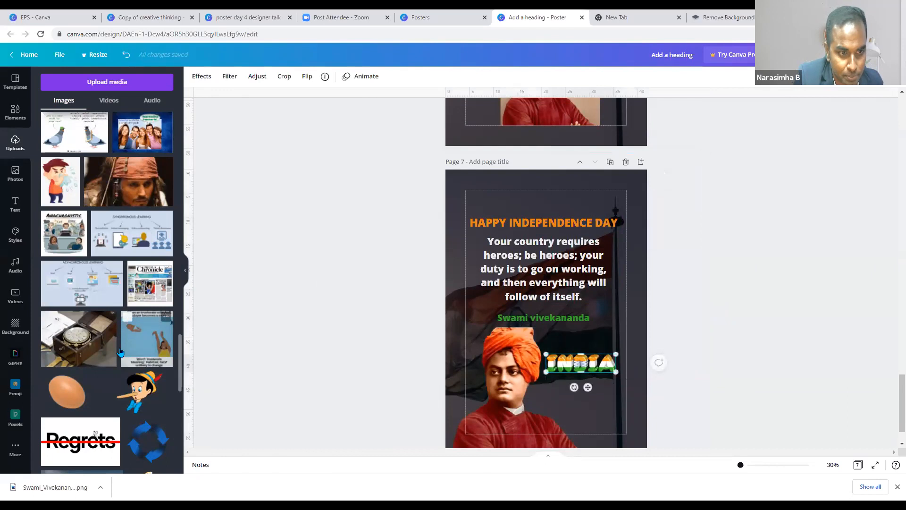
- Scroll down the Uploads panel until the IMPACT logo appears
scroll(124, 354, down, 5)
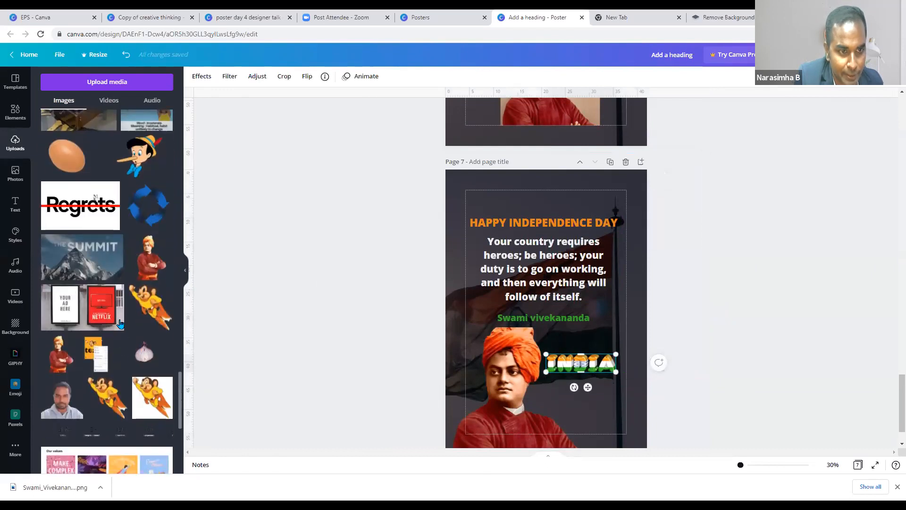
scroll(120, 355, down, 2)
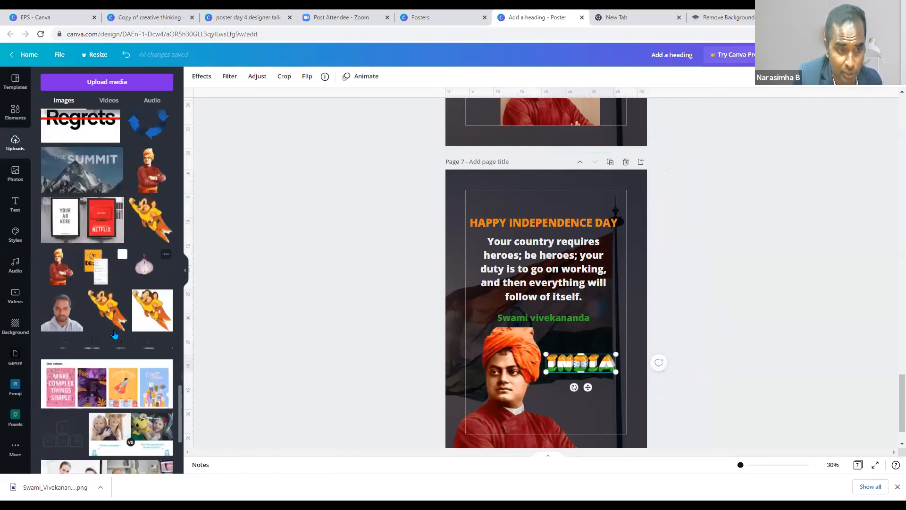
scroll(115, 334, down, 3)
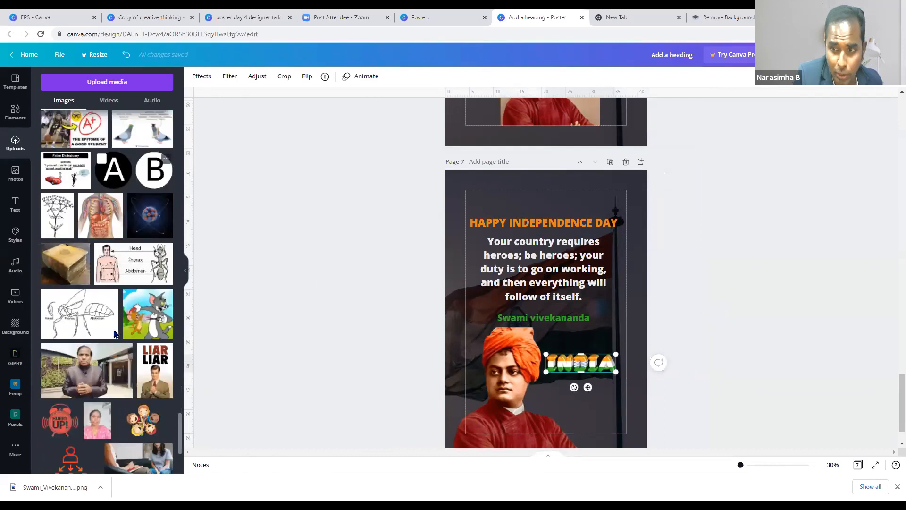
scroll(115, 334, down, 5)
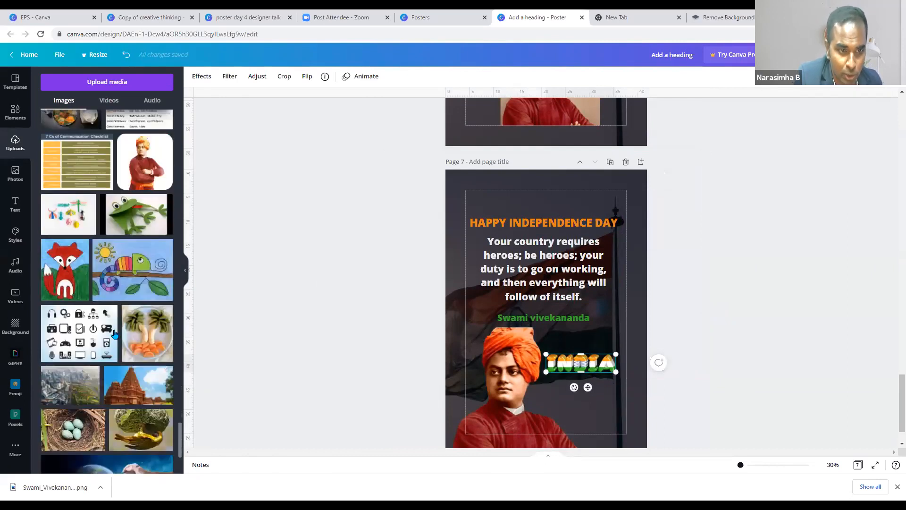
scroll(115, 334, down, 1)
scroll(115, 335, down, 8)
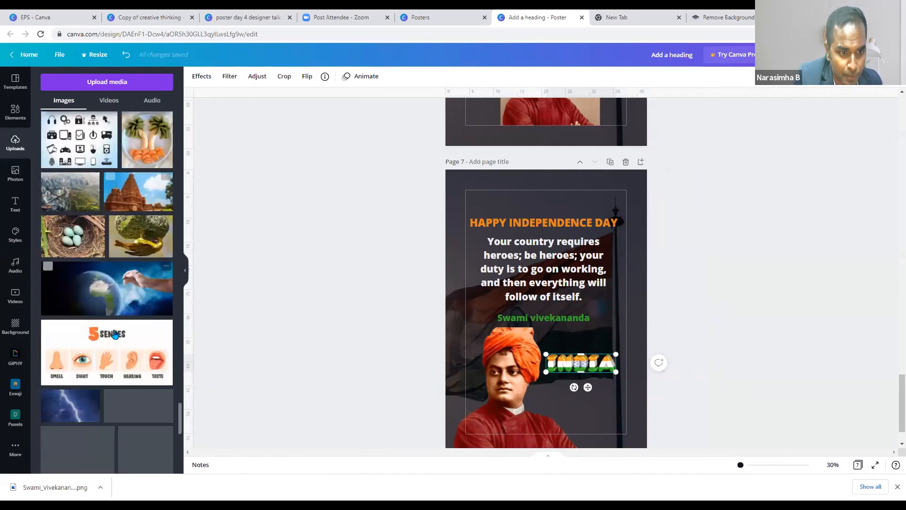
scroll(114, 317, down, 4)
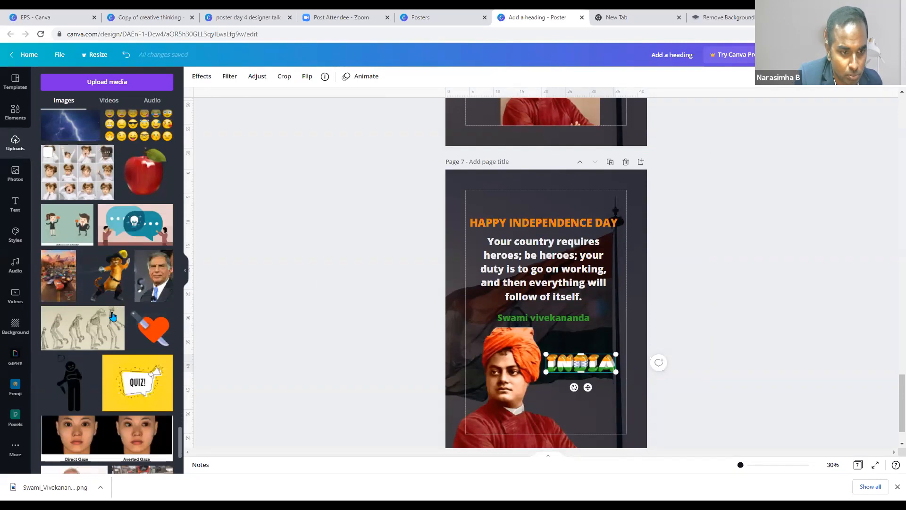
scroll(114, 317, down, 5)
scroll(121, 330, down, 5)
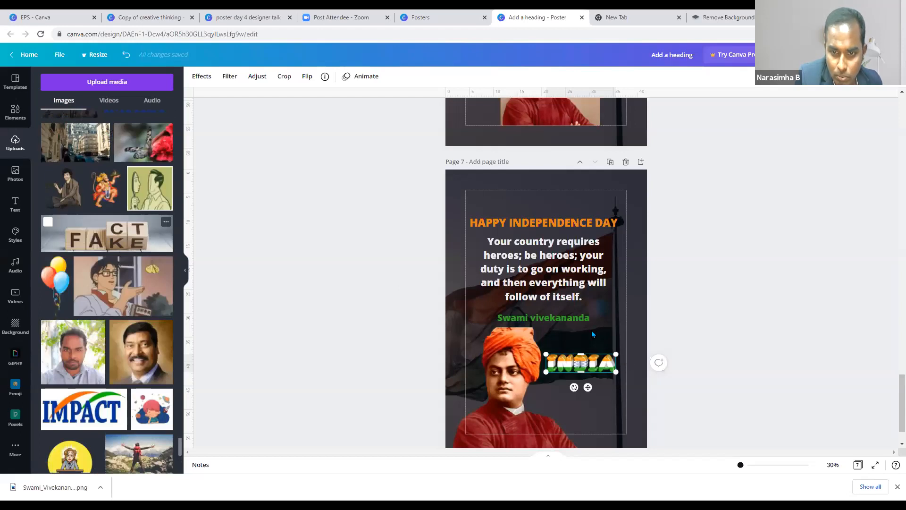
- Shrink the IMPACT logo into the top-left corner and add the man's photo top-right
drag(597, 306, 608, 301)
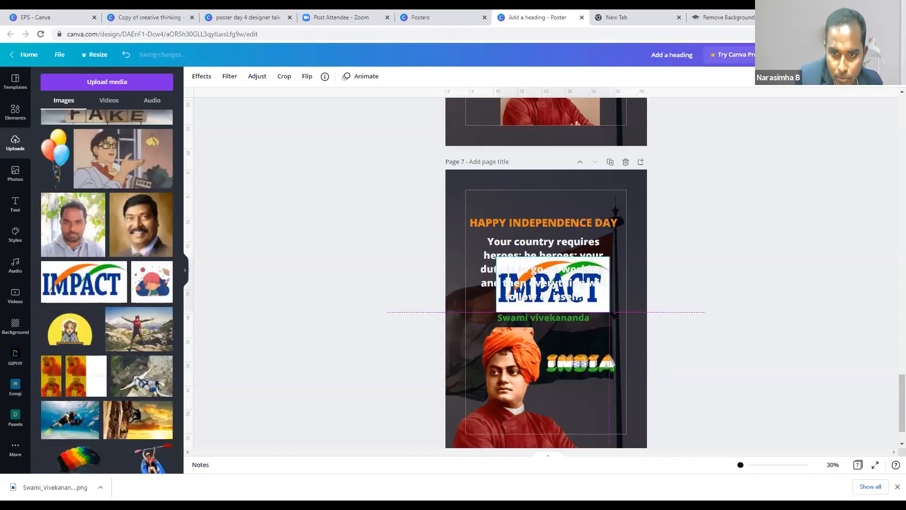
click(619, 315)
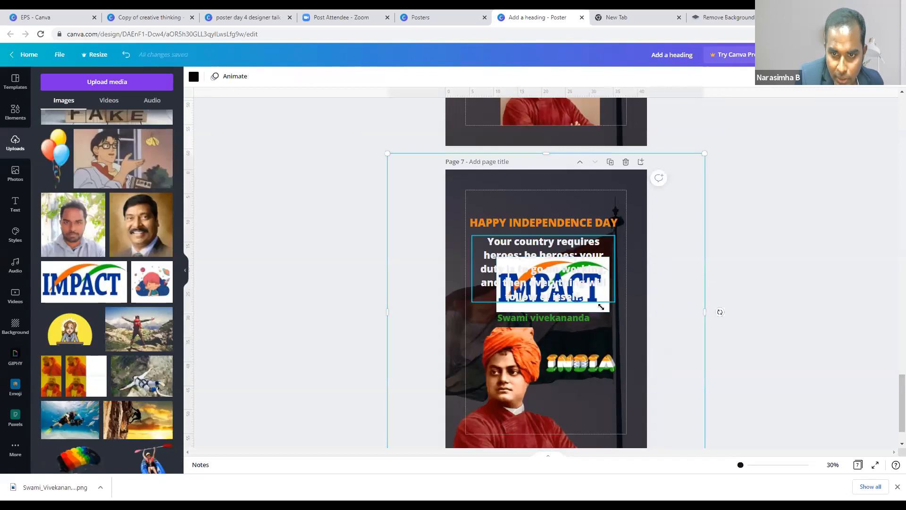
drag(610, 311, 479, 194)
click(487, 197)
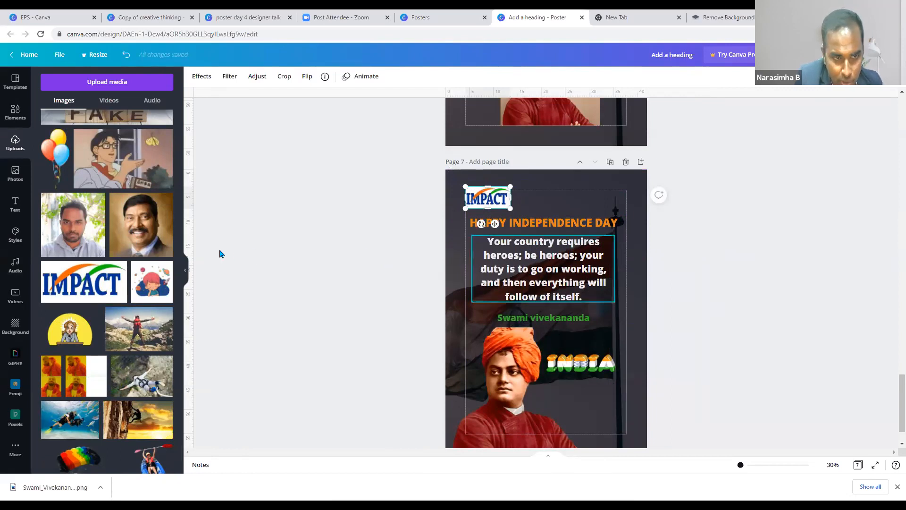
click(143, 232)
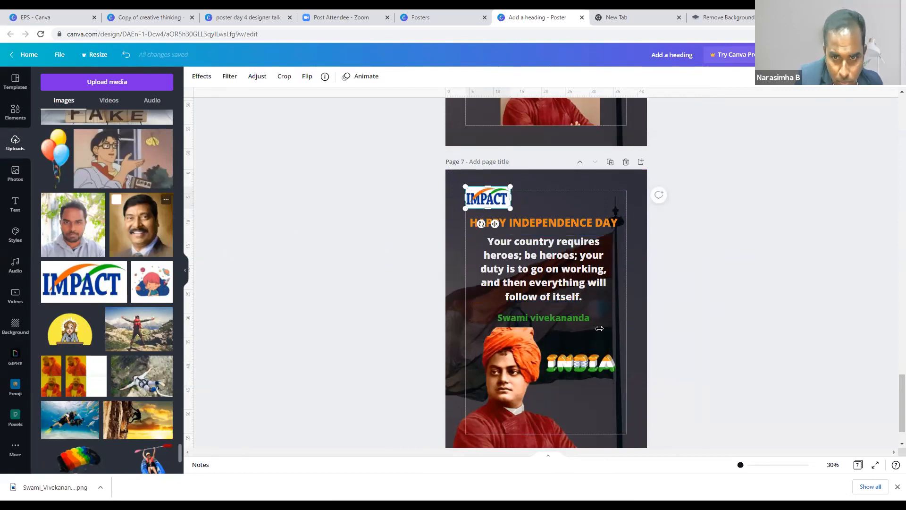
drag(611, 333, 621, 215)
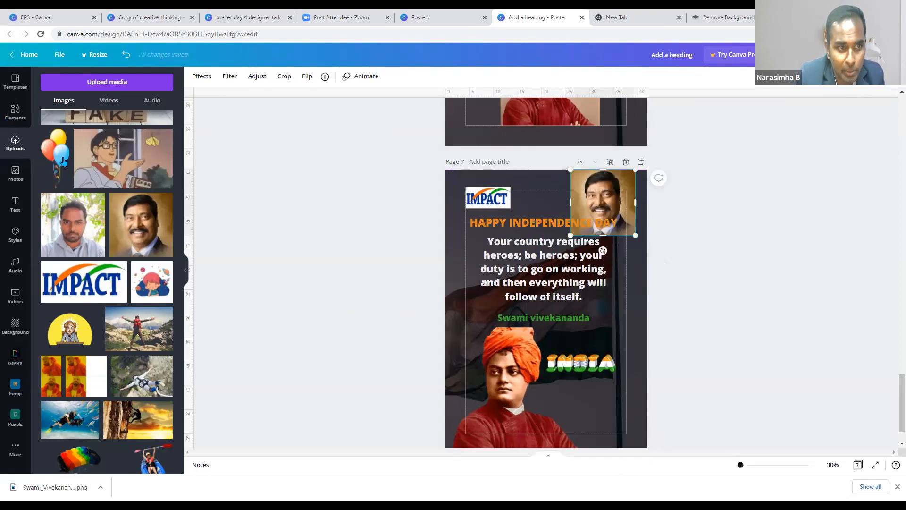
- Search Elements for 'frames' and add a circle frame to Page 7
click(15, 112)
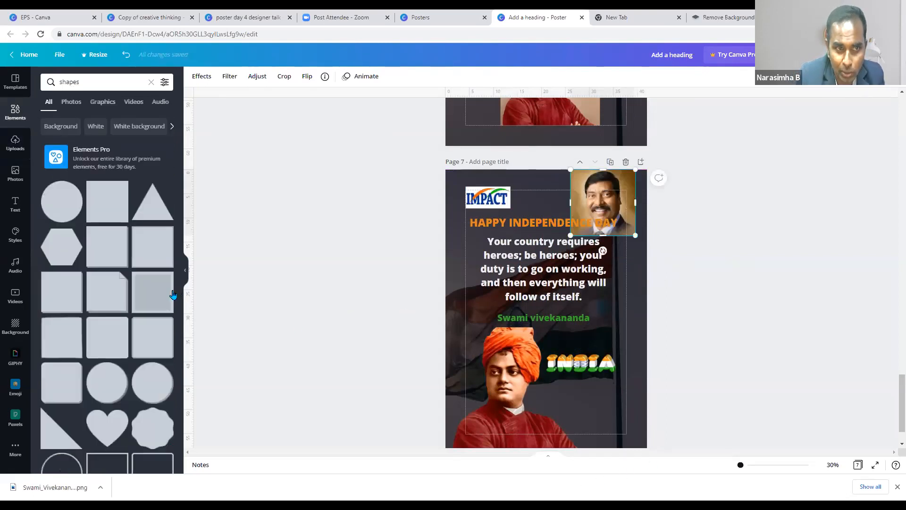
click(41, 83)
text(frame)
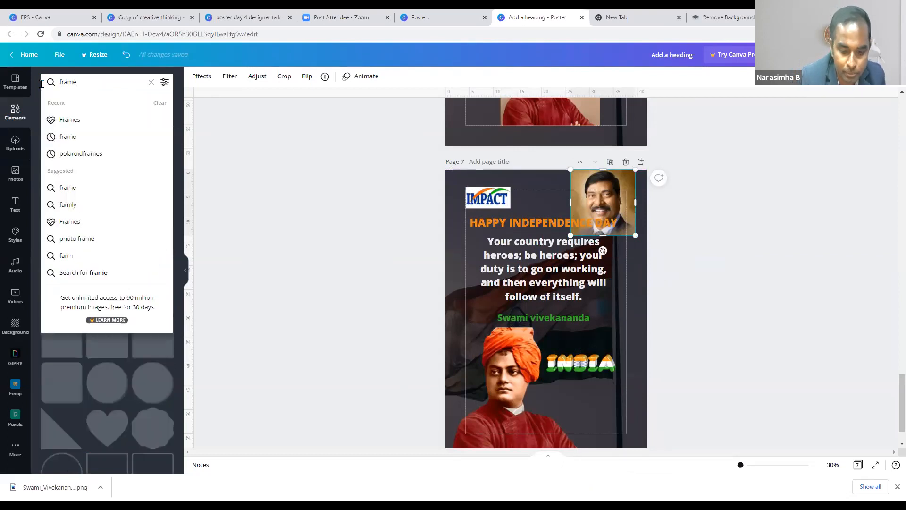
text(s)
key(Return)
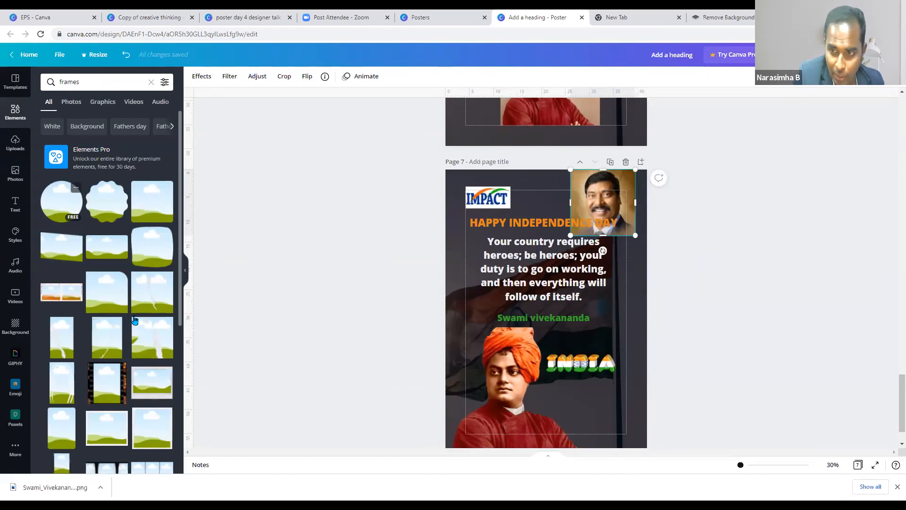
scroll(135, 320, down, 3)
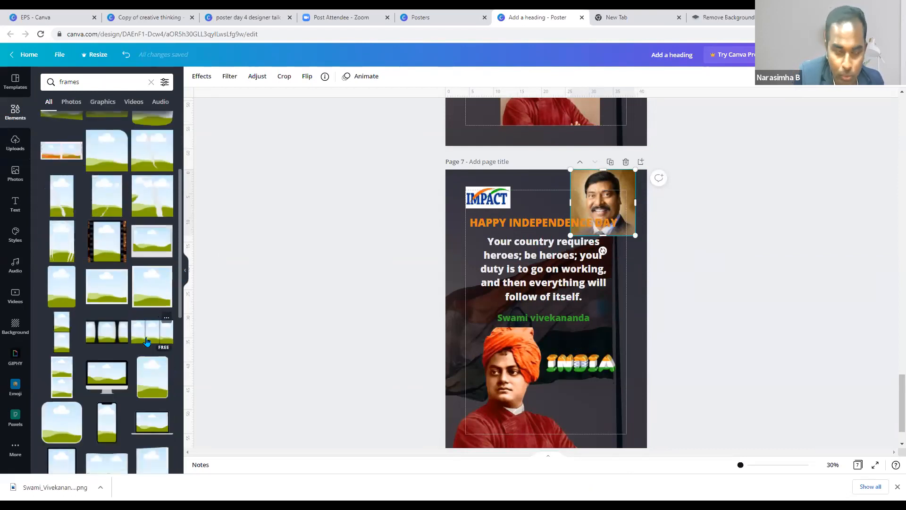
scroll(135, 332, up, 3)
click(63, 219)
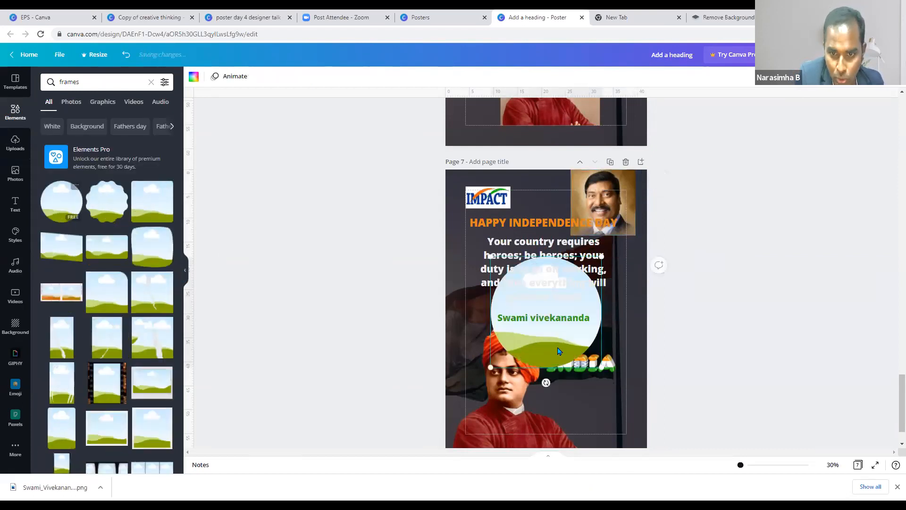
- Fill the circle frame with the man's photo, shrink it, and place it top-right
drag(551, 385, 546, 437)
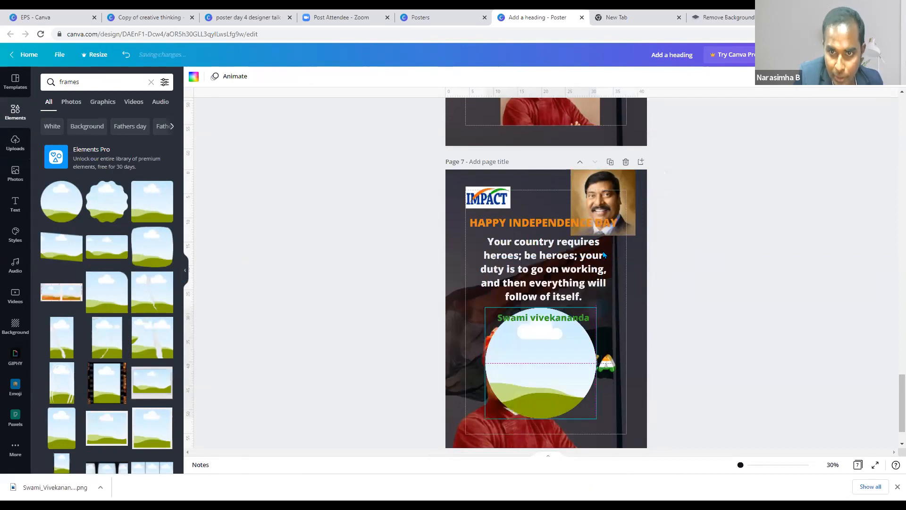
drag(627, 181, 572, 354)
drag(595, 410, 580, 392)
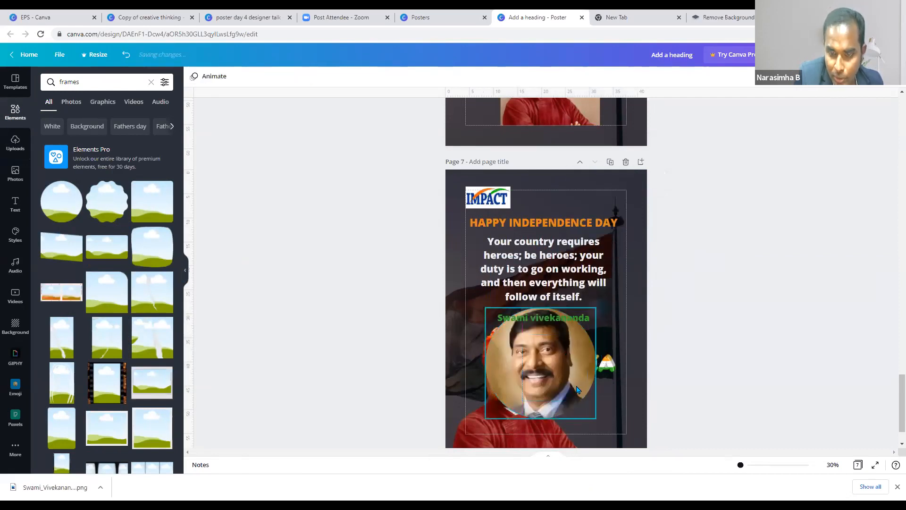
click(593, 413)
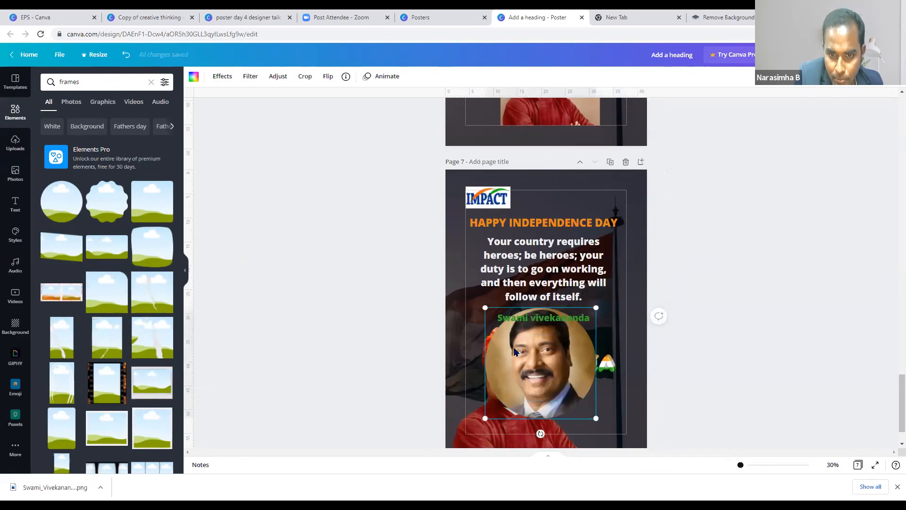
drag(597, 418, 538, 360)
drag(567, 310, 609, 203)
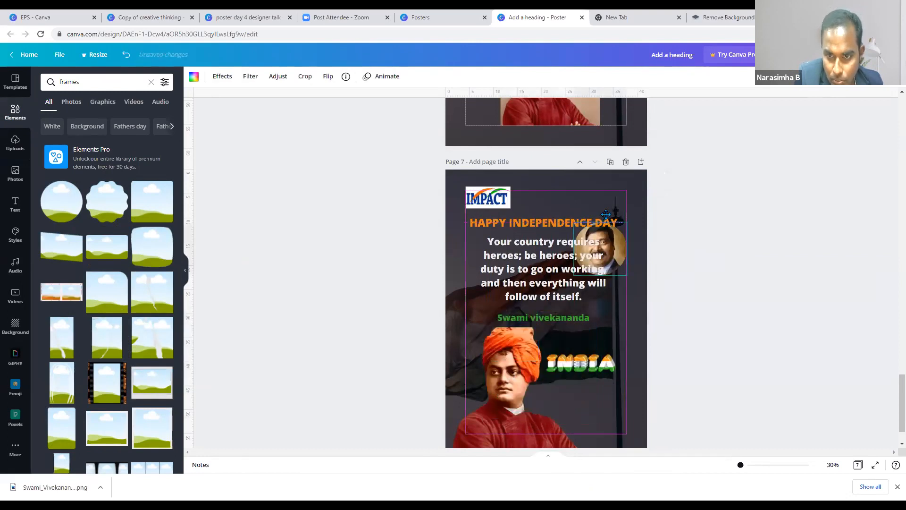
drag(624, 218, 619, 202)
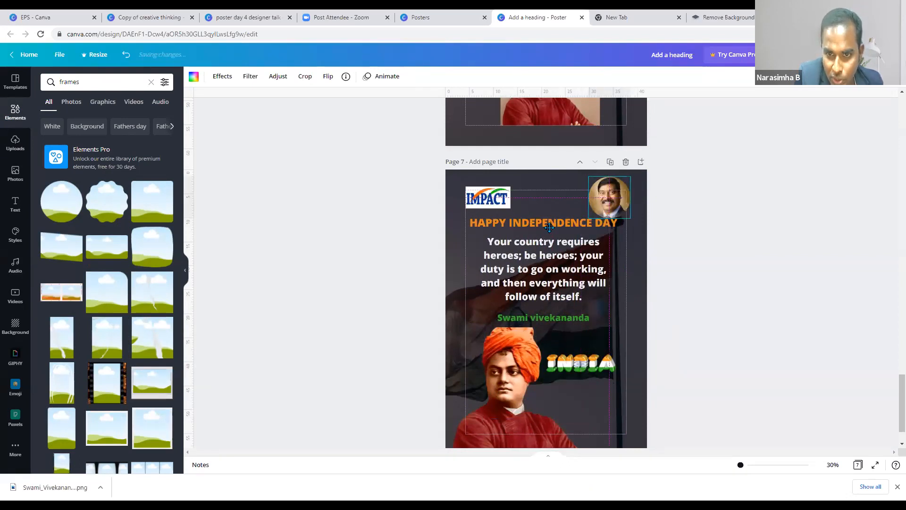
- Lower the heading slightly, shift the circular photo left, and raise the Swami vivekananda caption
drag(549, 230, 550, 236)
click(598, 208)
drag(599, 208, 553, 221)
click(551, 225)
mouse_move(573, 320)
mouse_down()
mouse_move(608, 326)
mouse_move(594, 332)
mouse_move(564, 315)
mouse_up()
click(600, 407)
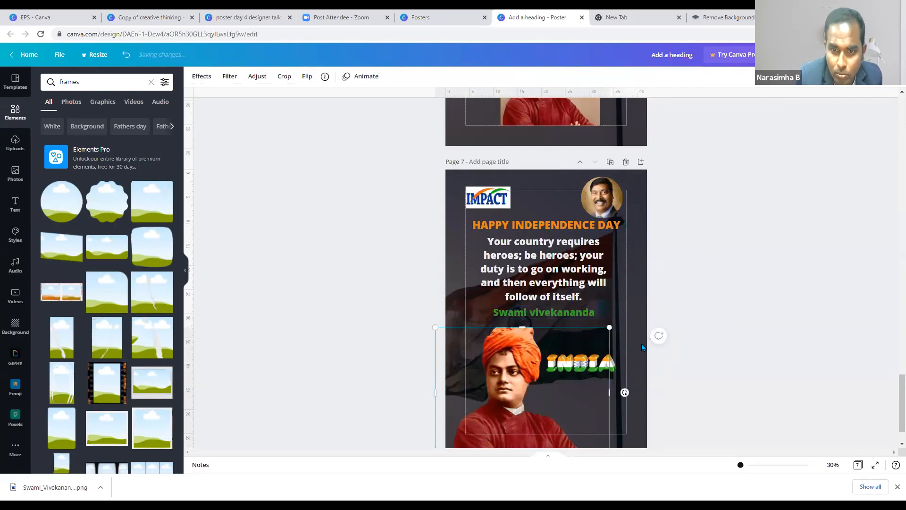
scroll(642, 347, down, 1)
- Adjust the size of the Swami vivekananda caption box
click(718, 320)
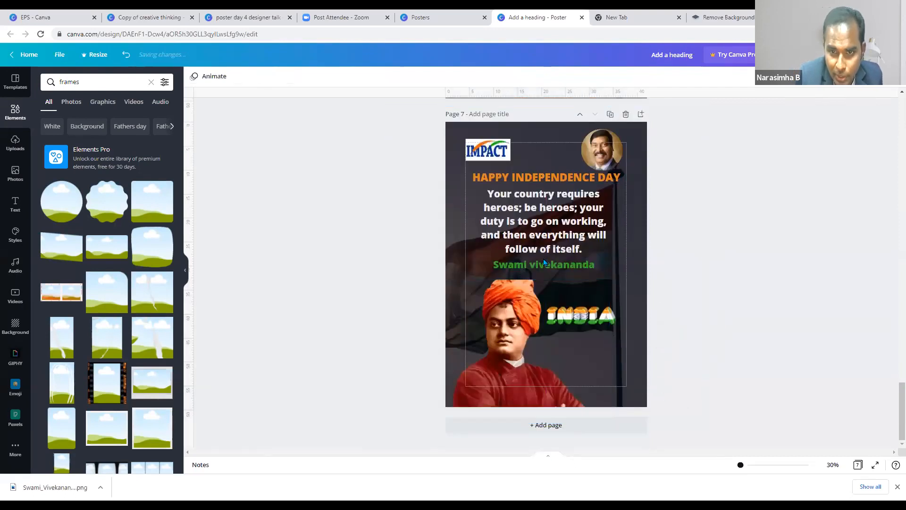
click(542, 263)
drag(602, 270, 601, 269)
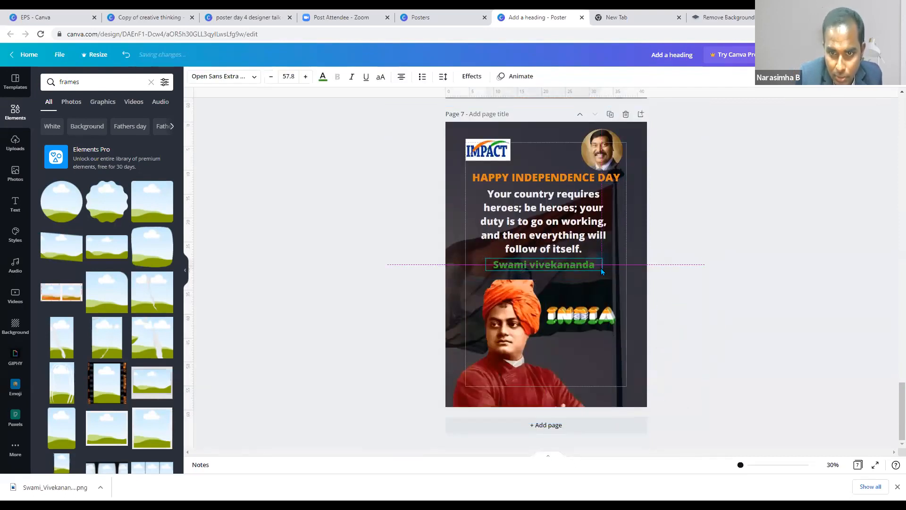
click(659, 301)
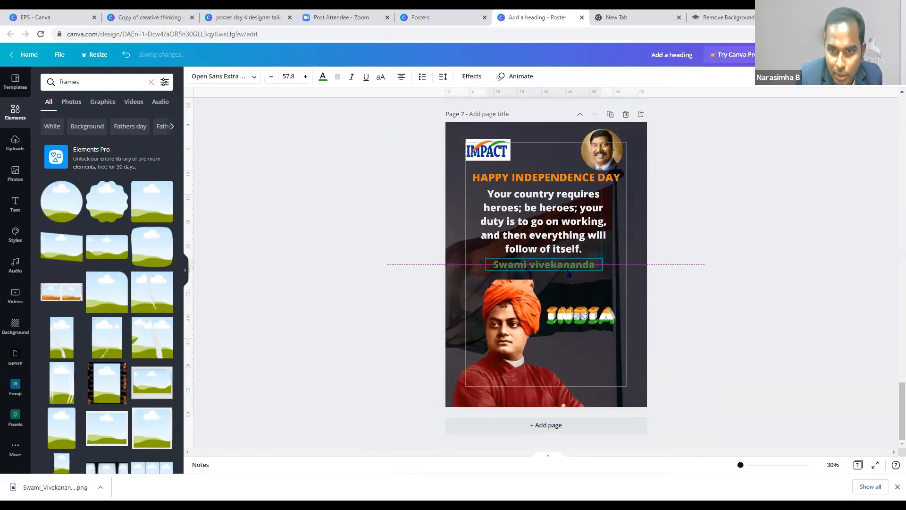
right_click(557, 266)
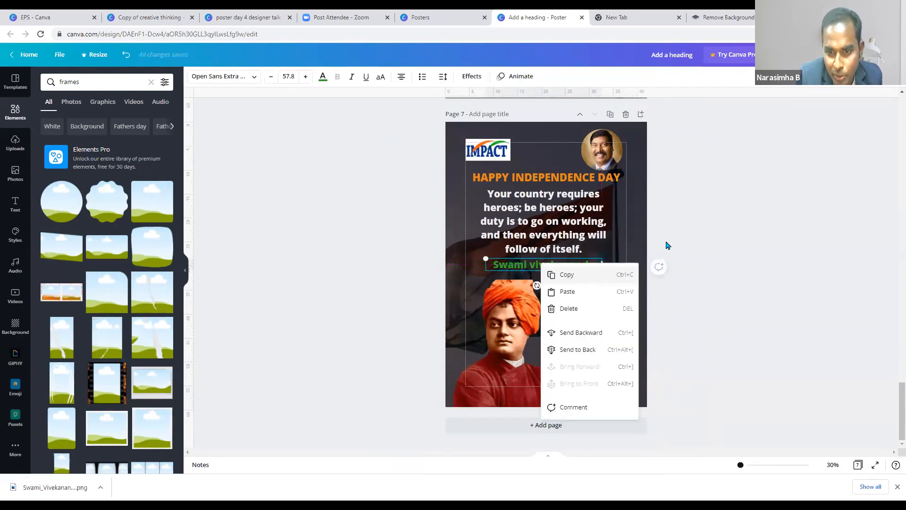
click(655, 252)
- Paste a caption copy near the poster bottom and replace its text with the presenter's name
click(580, 264)
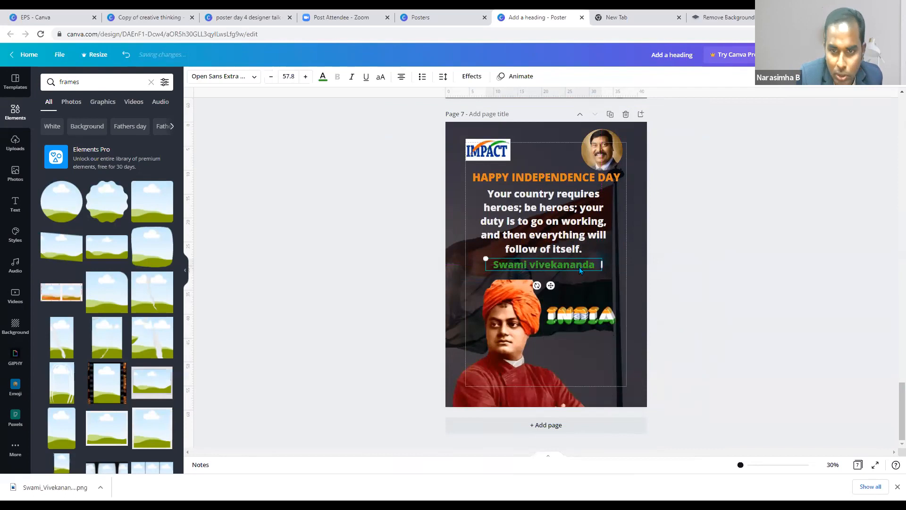
key(ctrl+v)
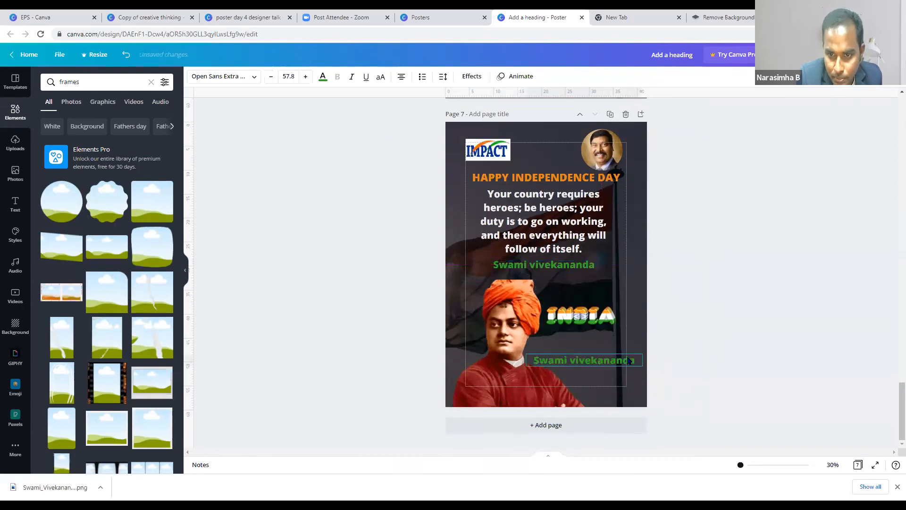
drag(628, 361, 634, 359)
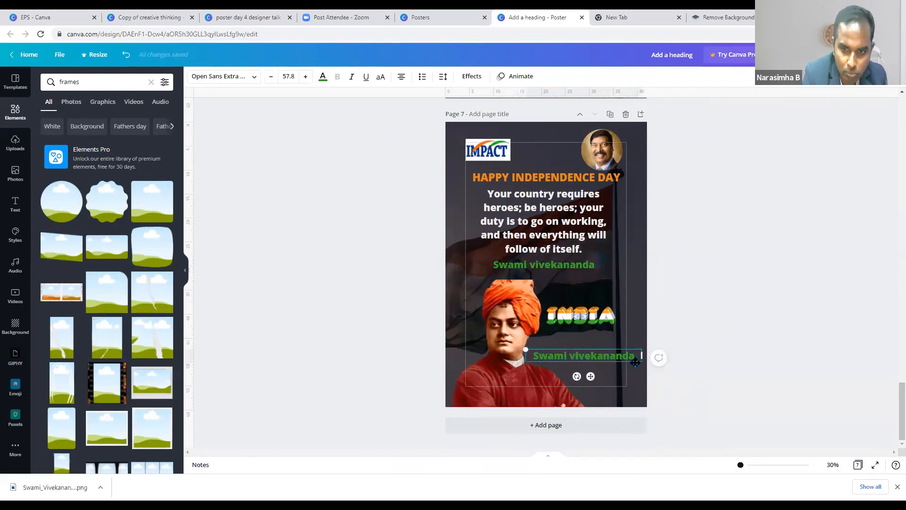
text(S)
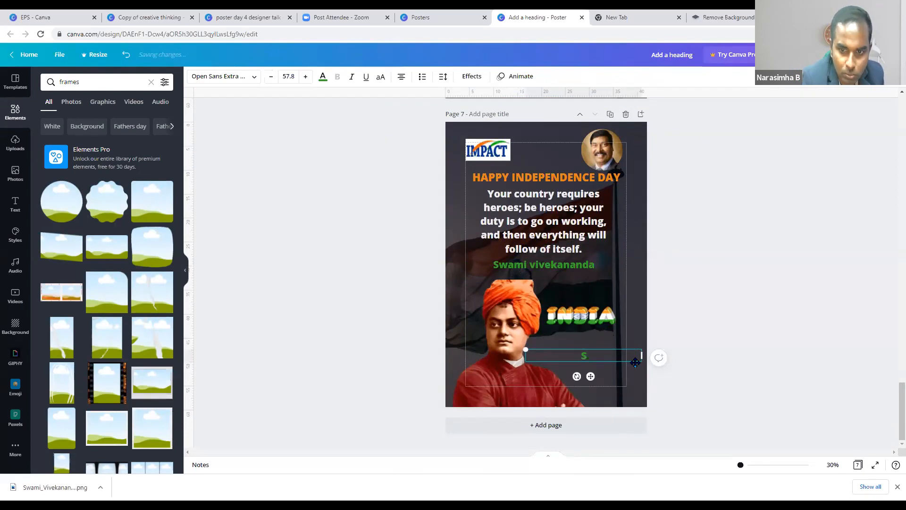
key(BackSpace)
text(Narasimha B)
click(619, 378)
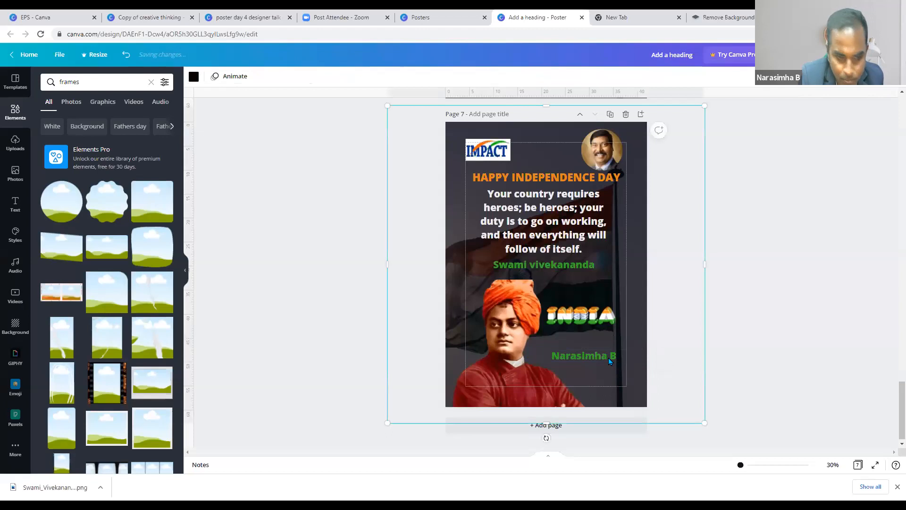
- Duplicate the name line with Ctrl+D, enter the phone number, and adjust both boxes
click(609, 361)
key(ctrl+d)
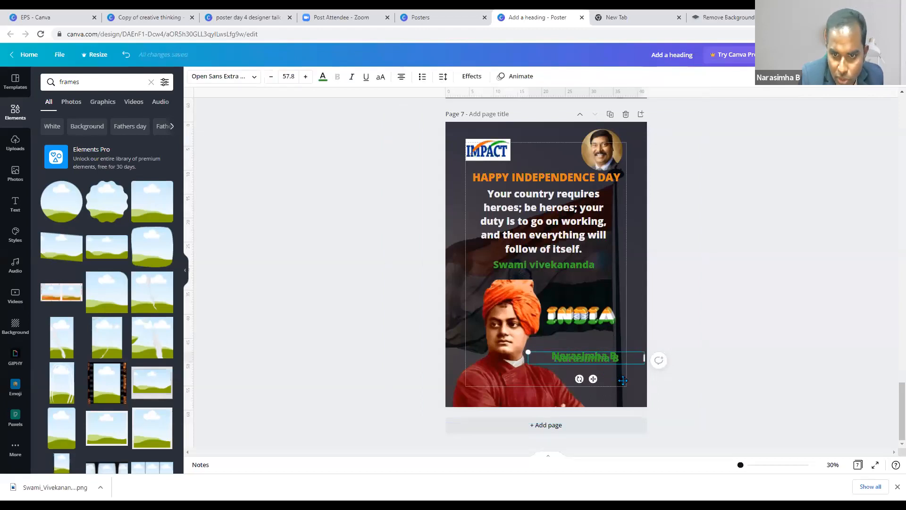
key(BackSpace)
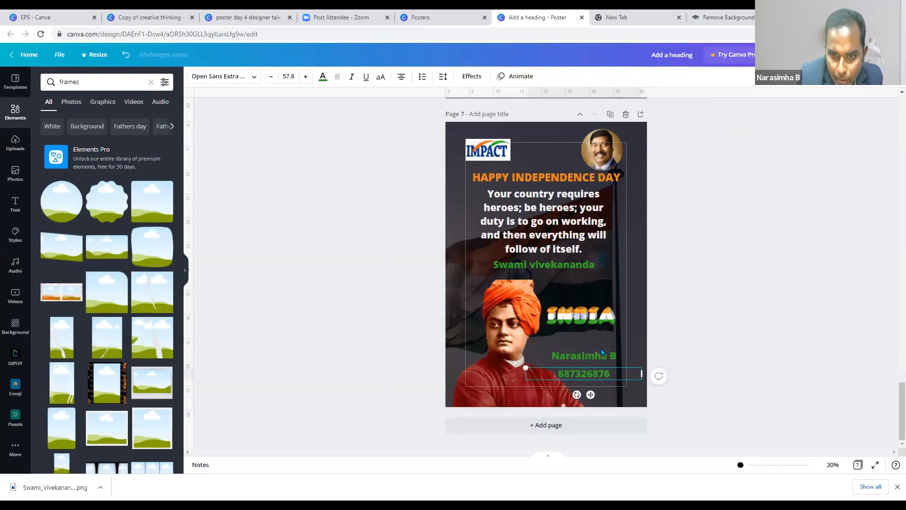
key(Escape)
click(600, 360)
drag(600, 360, 600, 363)
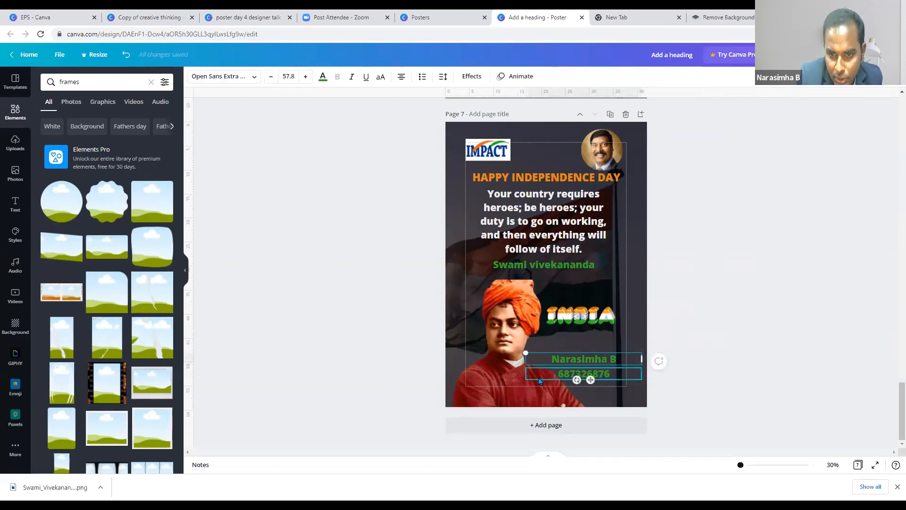
click(527, 372)
drag(526, 374, 557, 374)
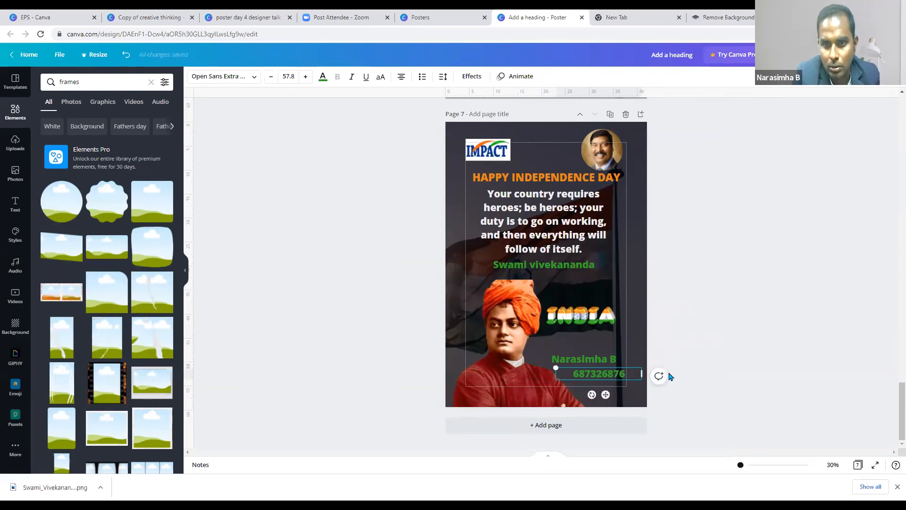
- Reposition the dark overlay square, the Swami vivekananda caption and the quote block
click(696, 314)
click(619, 322)
drag(693, 381, 633, 374)
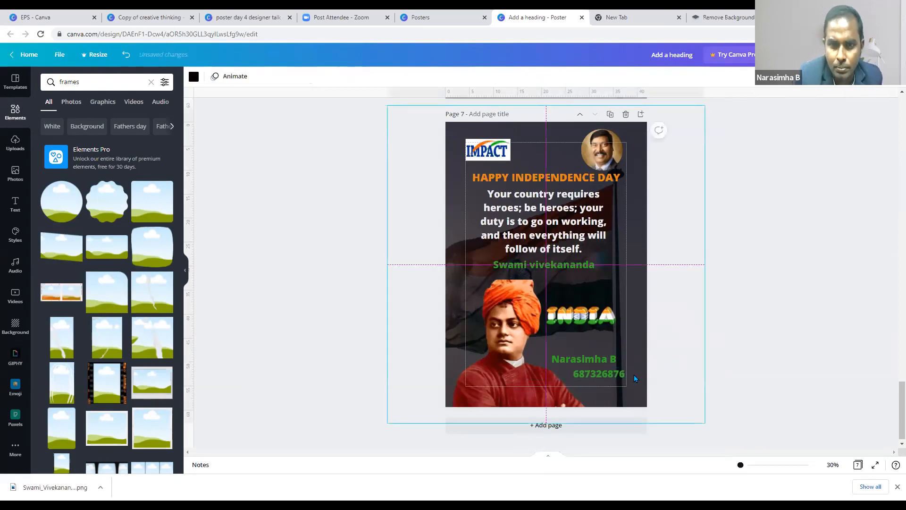
click(621, 346)
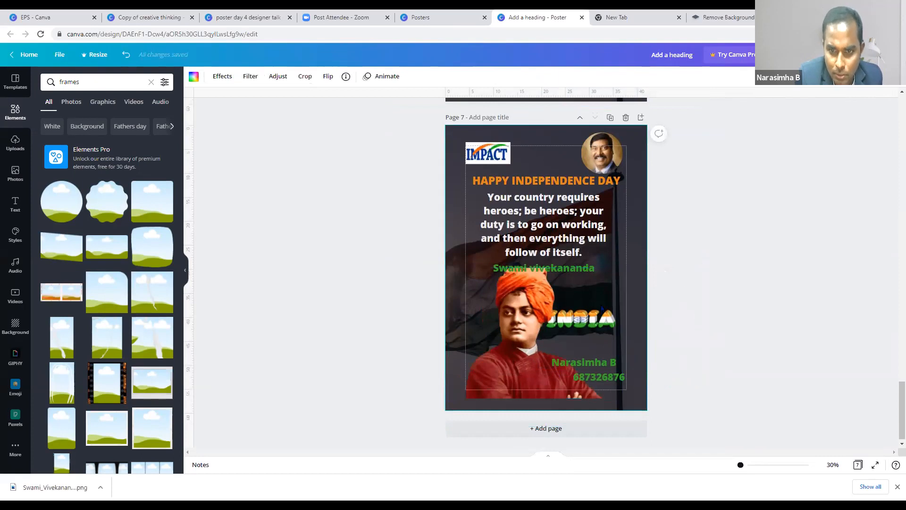
mouse_move(562, 269)
mouse_down()
mouse_move(566, 249)
mouse_move(580, 268)
mouse_up()
click(560, 240)
drag(567, 218, 566, 222)
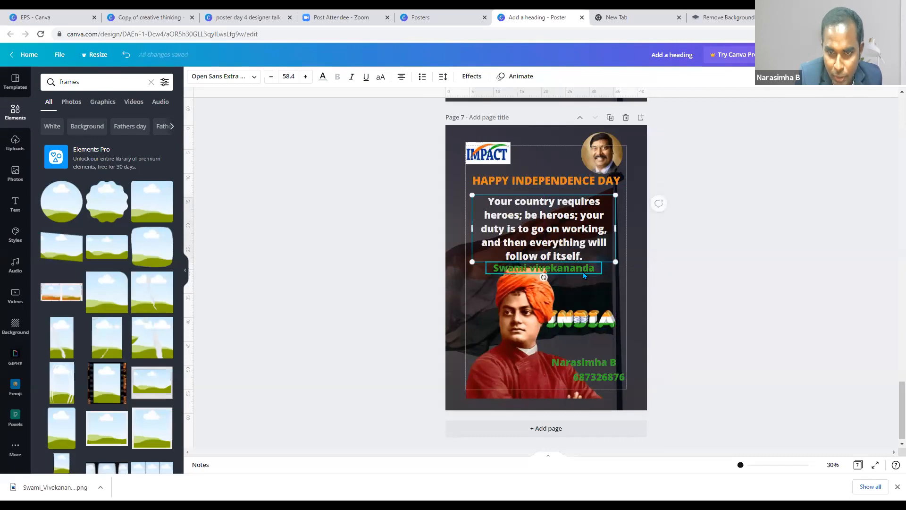
- Move the Vivekananda portrait to the bottom-left edge of the page
click(519, 340)
mouse_move(508, 371)
mouse_down()
mouse_move(482, 345)
mouse_move(512, 321)
mouse_move(486, 366)
mouse_move(580, 302)
mouse_move(497, 345)
mouse_move(505, 354)
mouse_move(495, 366)
mouse_up()
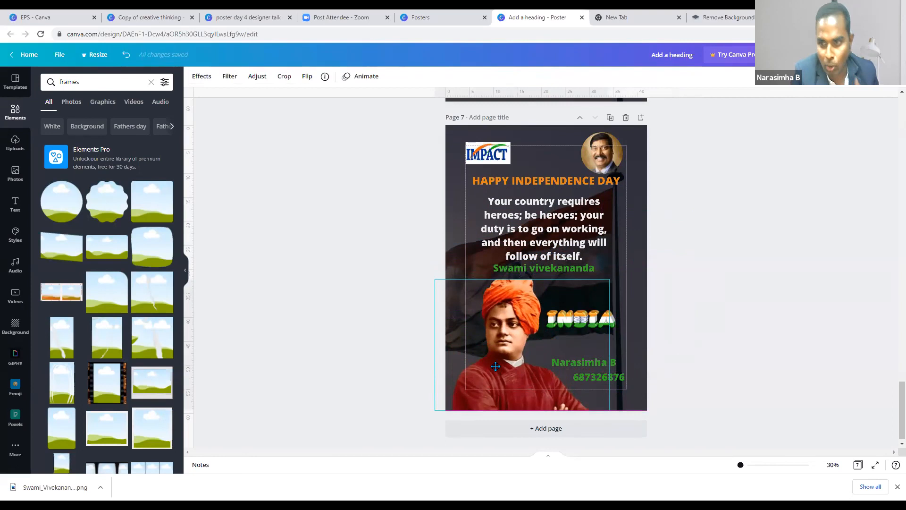
drag(497, 363, 496, 336)
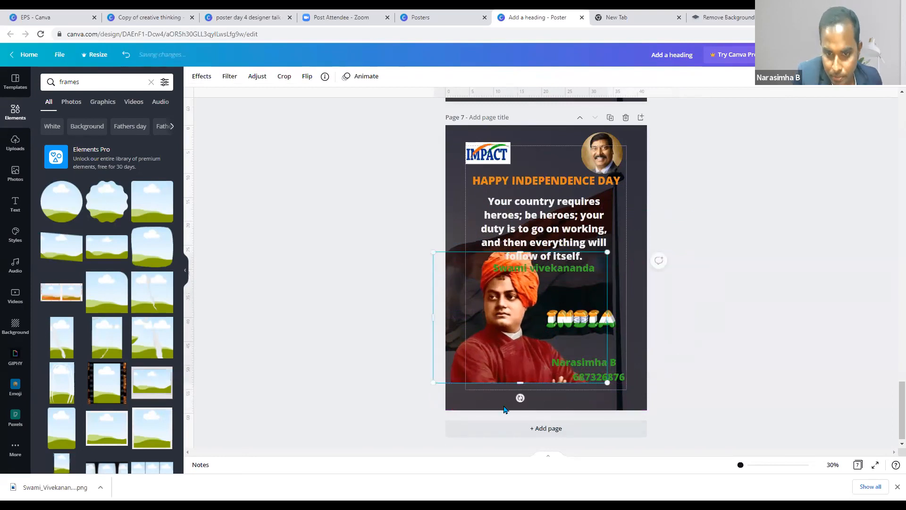
key(ctrl+z)
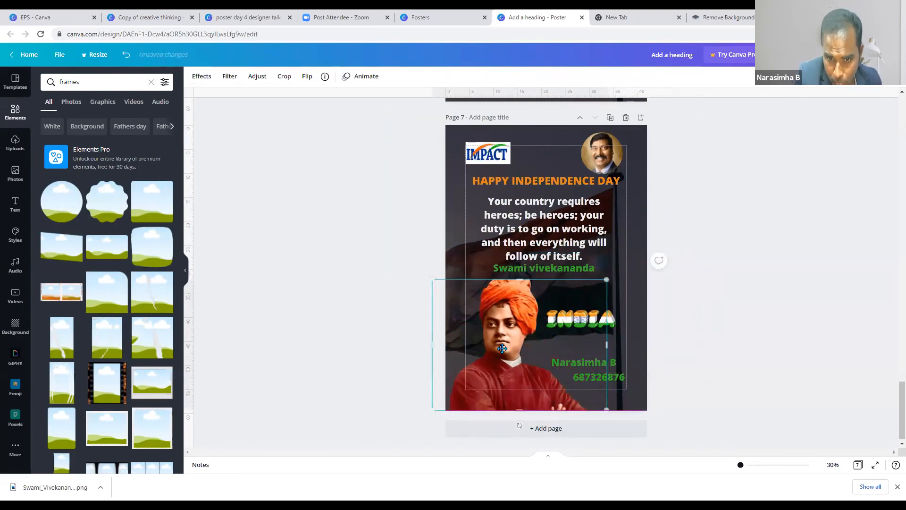
drag(438, 292, 430, 272)
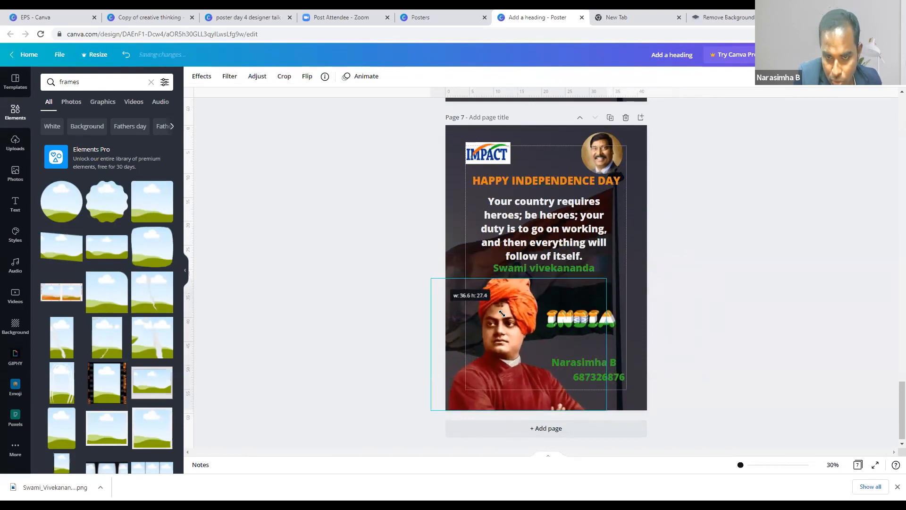
mouse_move(495, 347)
mouse_down()
mouse_move(475, 343)
mouse_move(486, 336)
mouse_move(502, 358)
mouse_up()
click(716, 279)
click(584, 322)
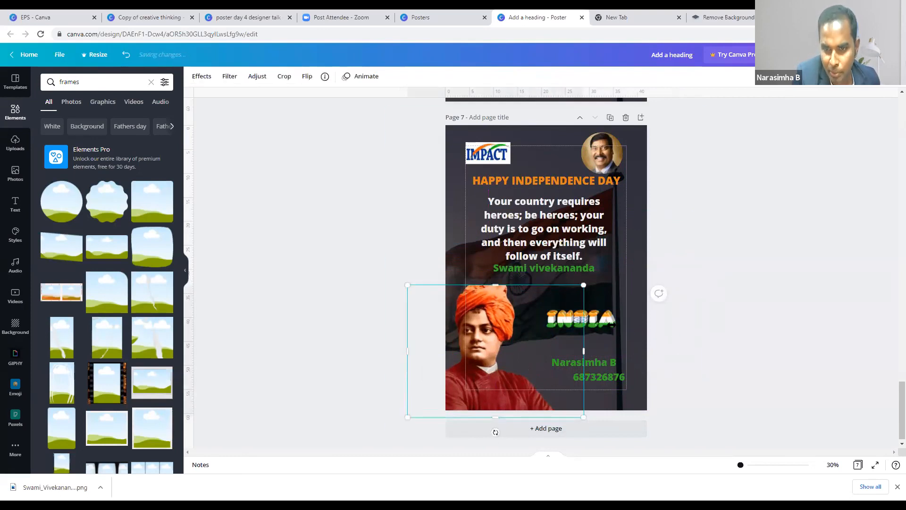
key(Up)
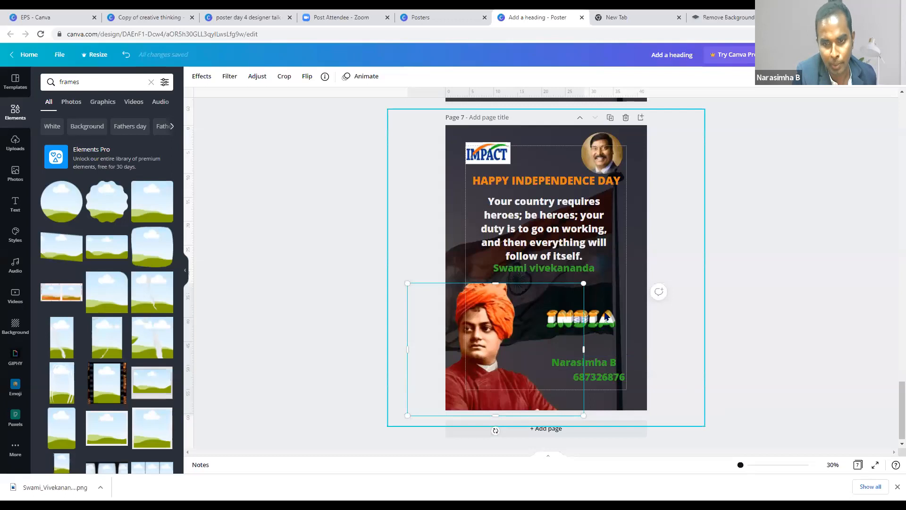
- Raise the INDIA graphic and shift the name text right, narrowing it to align with the number
drag(606, 317, 591, 305)
click(605, 363)
mouse_move(599, 363)
mouse_down()
mouse_move(598, 334)
mouse_move(607, 359)
mouse_up()
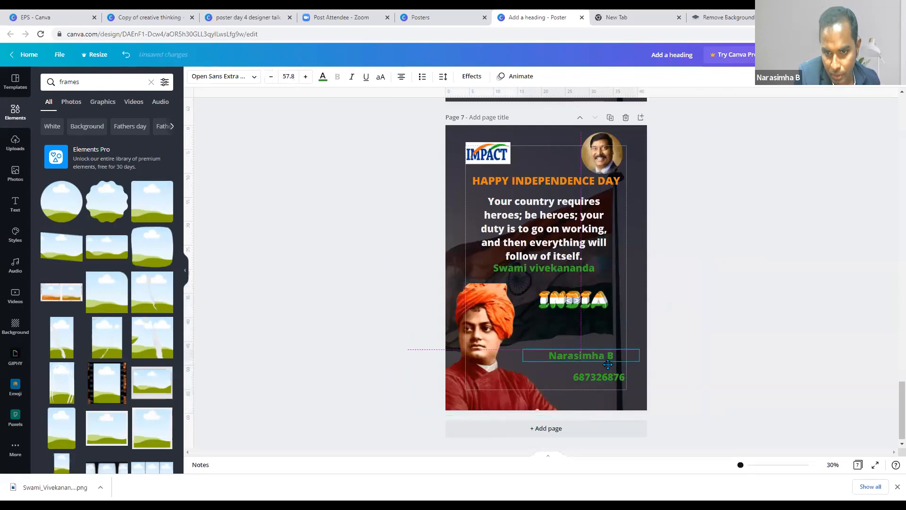
drag(671, 379, 650, 363)
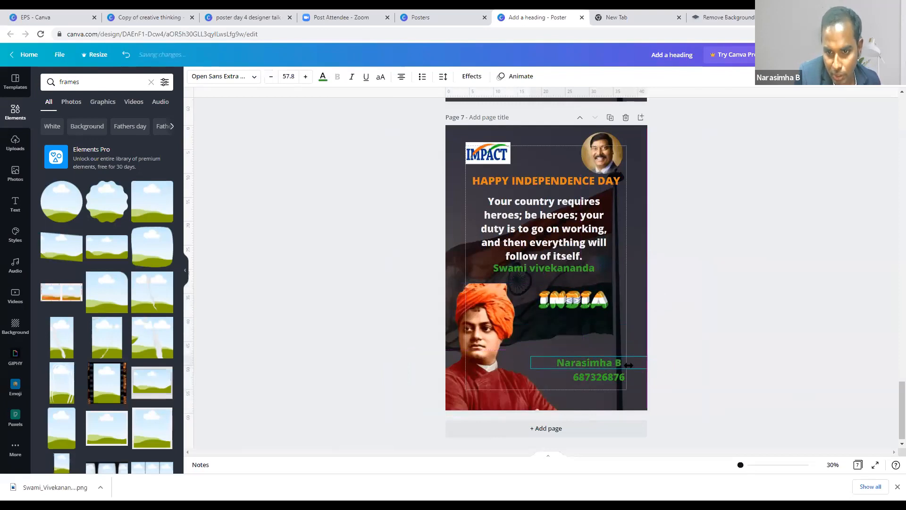
drag(552, 361, 592, 375)
- Scroll through pages 1–6 of the poster design to review them
click(694, 367)
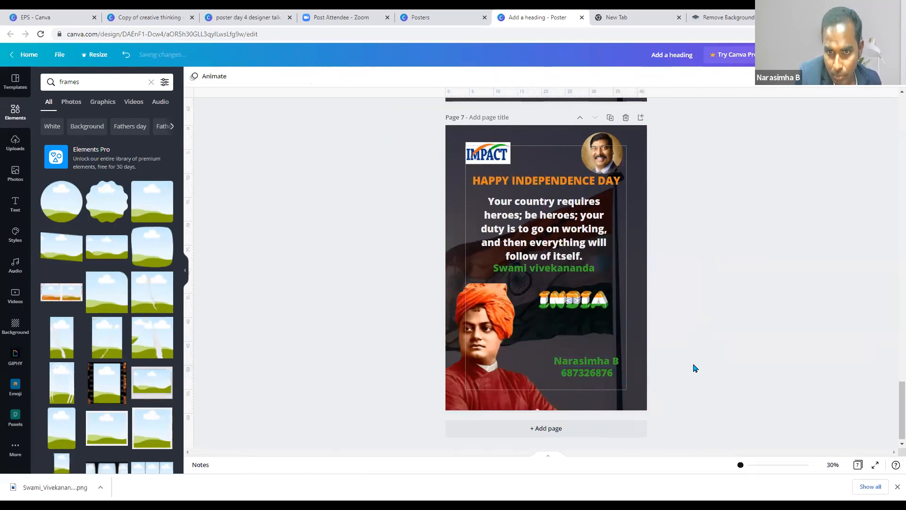
scroll(690, 368, up, 3)
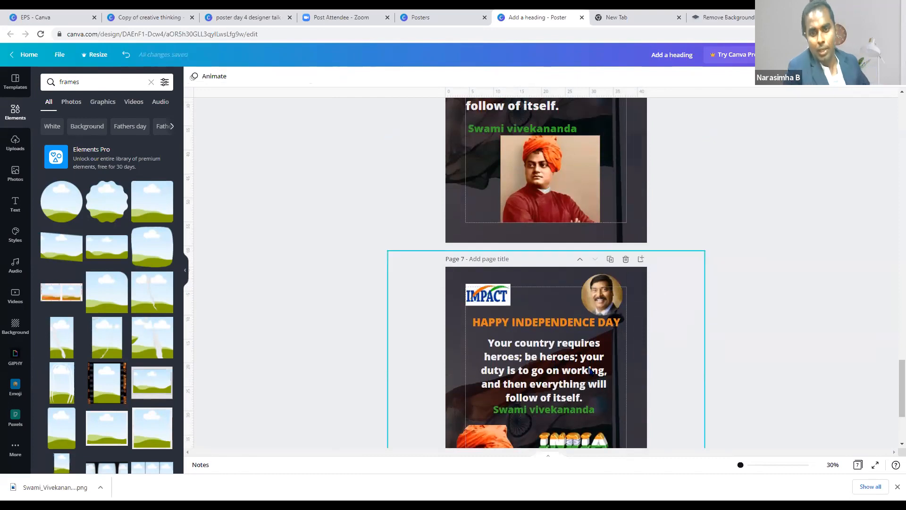
scroll(590, 359, down, 2)
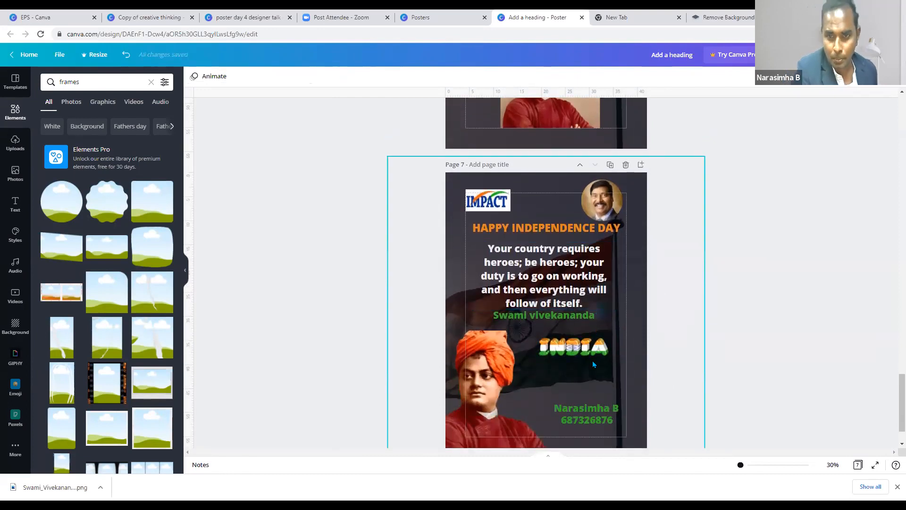
scroll(588, 373, down, 1)
scroll(583, 385, up, 1)
scroll(582, 385, up, 2)
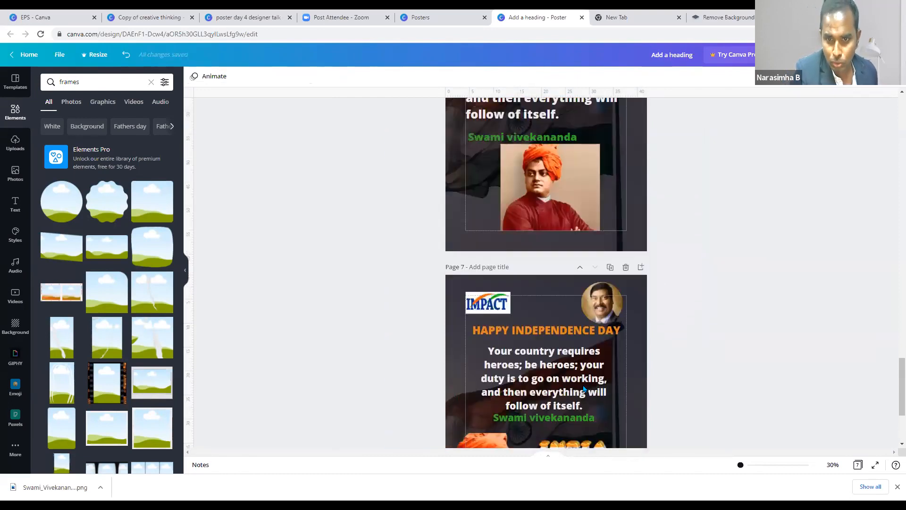
scroll(627, 345, down, 3)
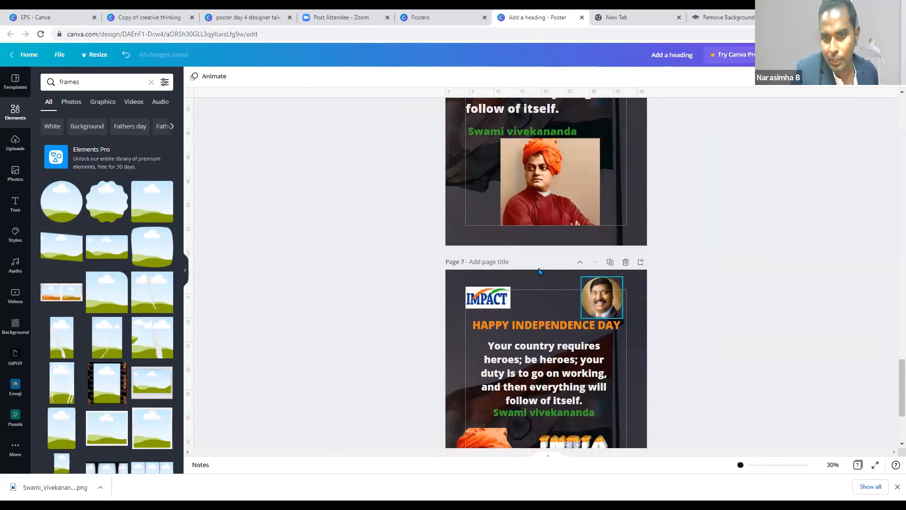
scroll(620, 174, up, 20)
click(626, 255)
scroll(619, 256, down, 4)
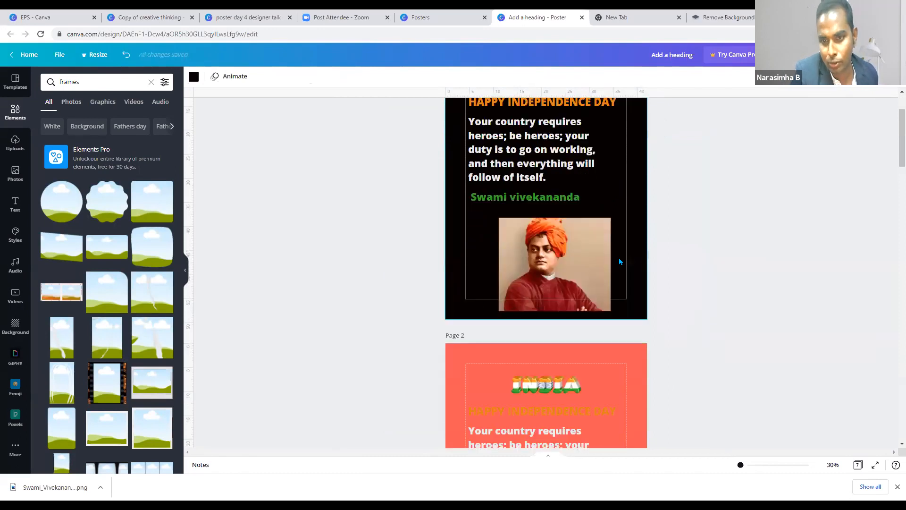
scroll(620, 261, down, 4)
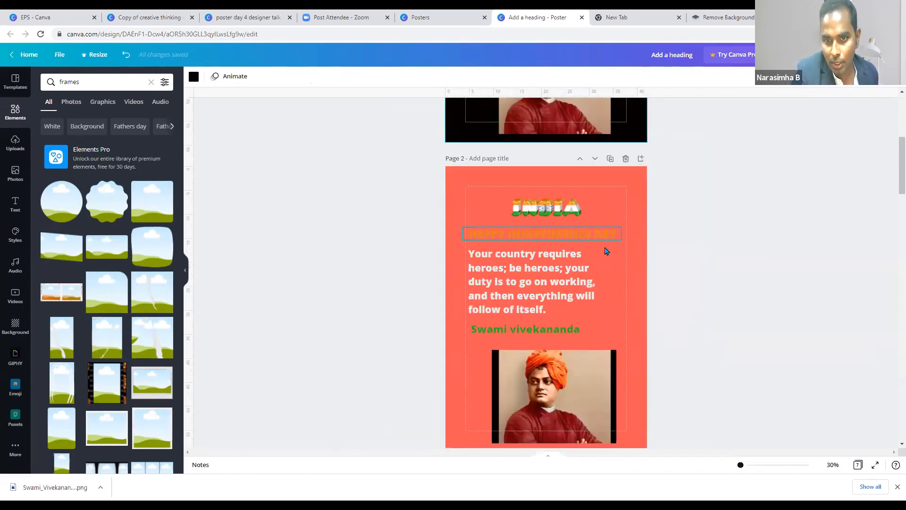
scroll(619, 296, down, 6)
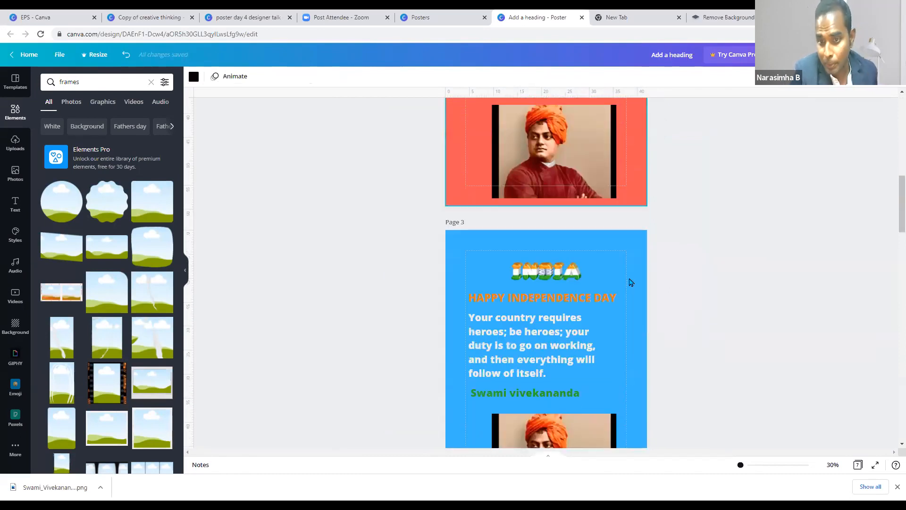
scroll(626, 263, down, 8)
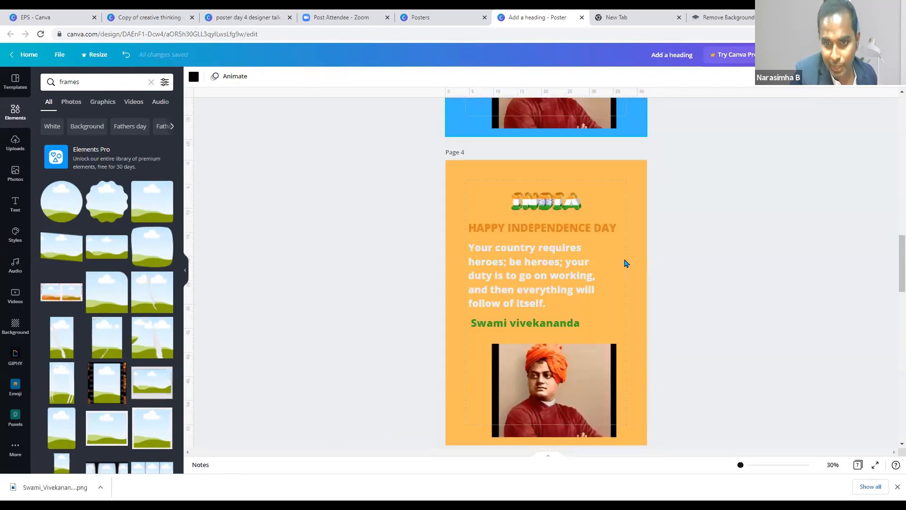
scroll(643, 301, down, 7)
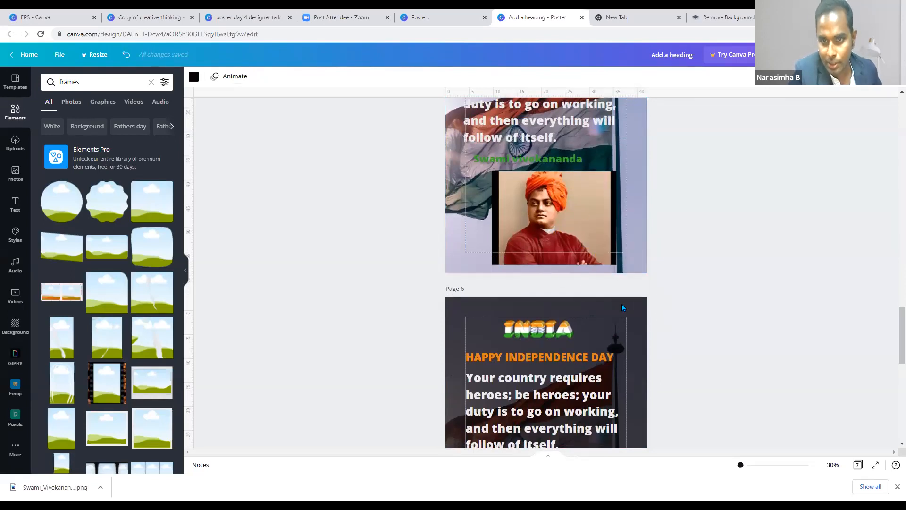
scroll(619, 304, down, 10)
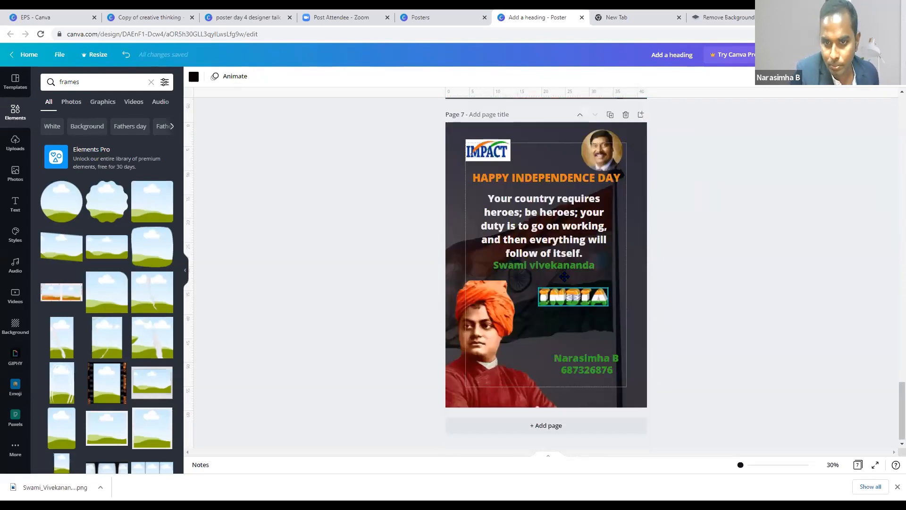
scroll(575, 279, up, 2)
- Nudge page 7's HAPPY INDEPENDENCE DAY heading and Swami vivekananda caption slightly lower
drag(575, 274, 575, 279)
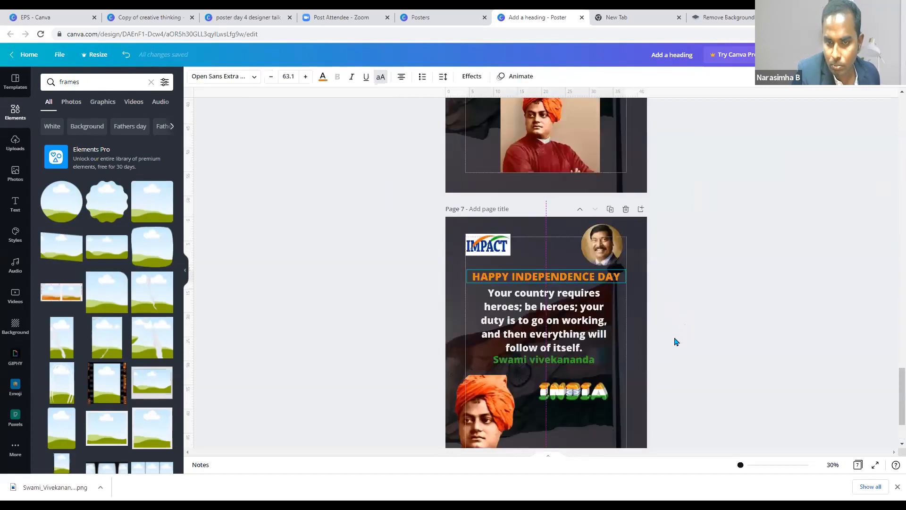
scroll(675, 341, down, 1)
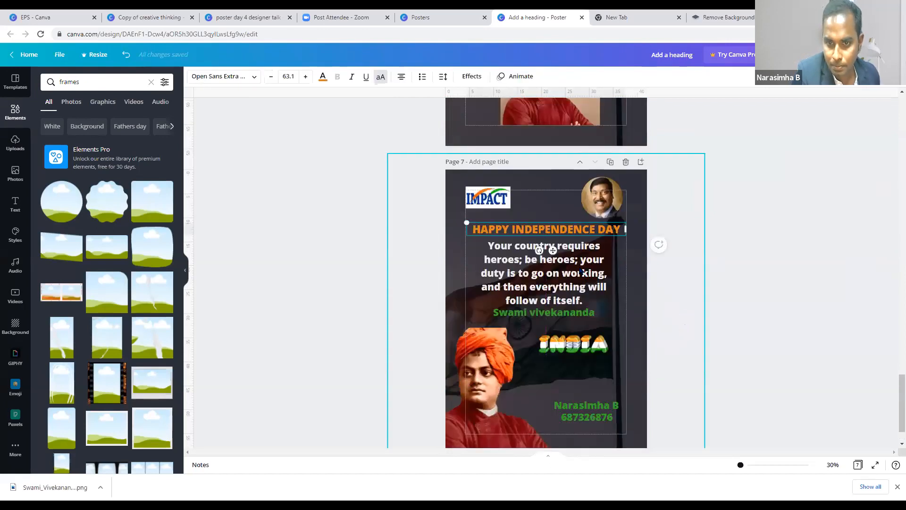
scroll(581, 272, down, 1)
click(579, 272)
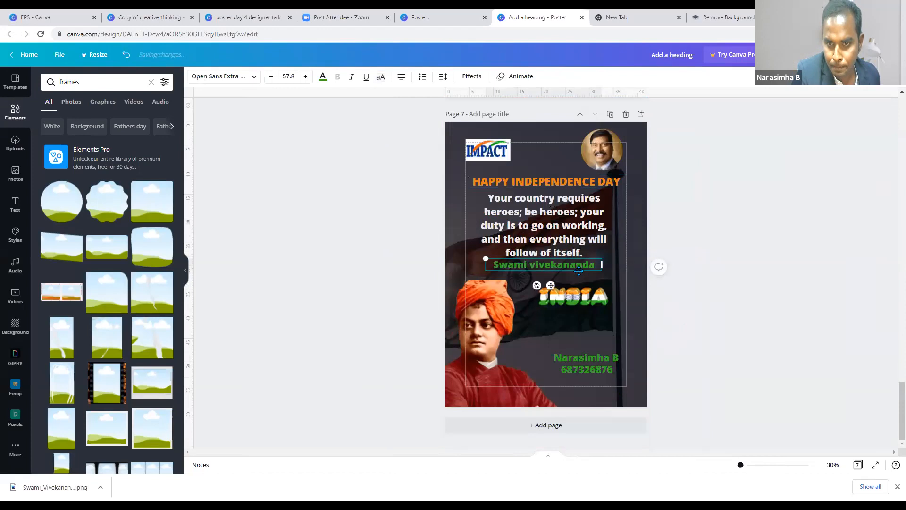
drag(579, 271, 579, 277)
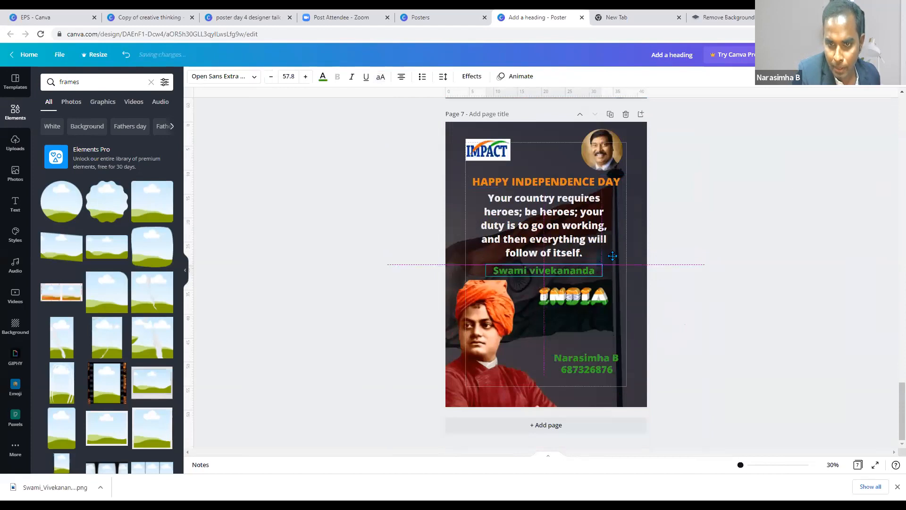
click(727, 334)
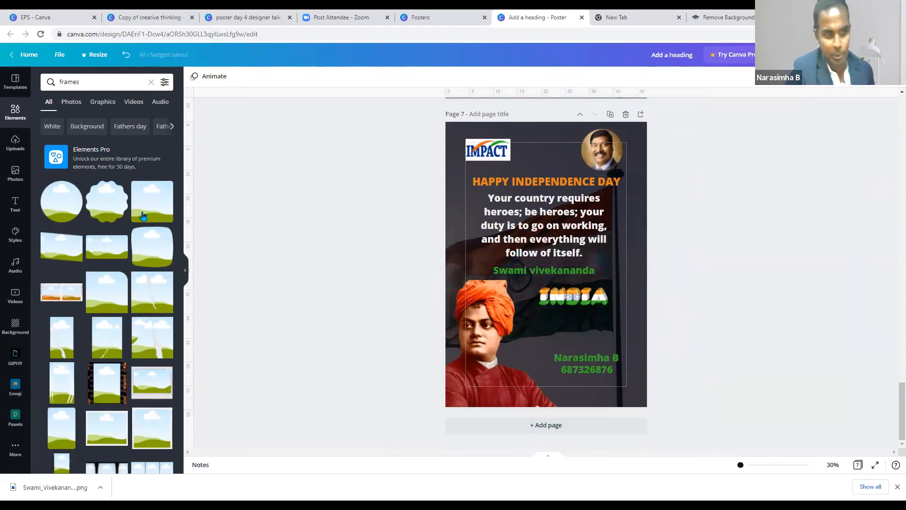
- Add a blank page 8 and set an Indian flag video from an 'india' search as its background
click(576, 427)
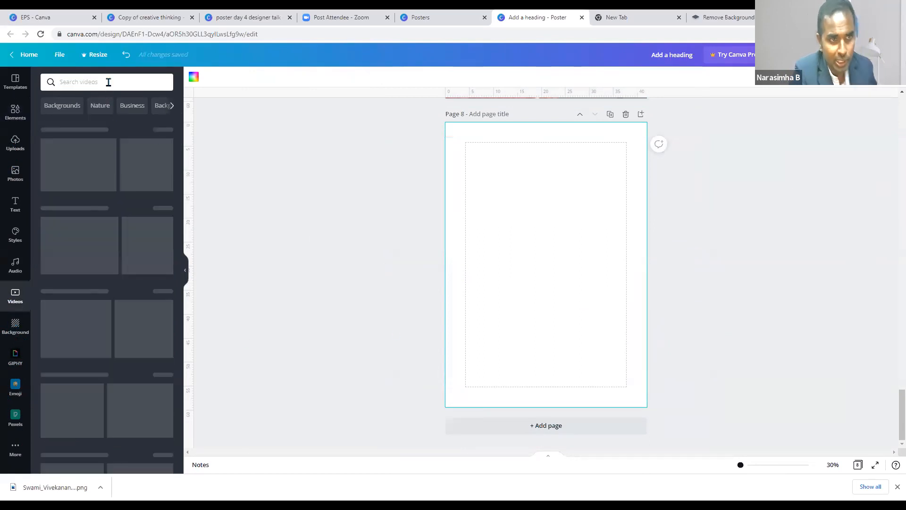
click(108, 81)
text(india)
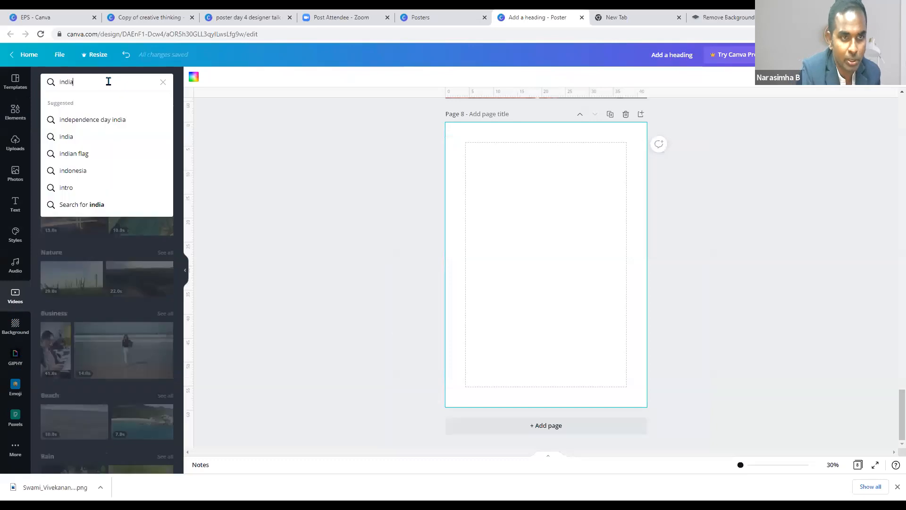
key(Return)
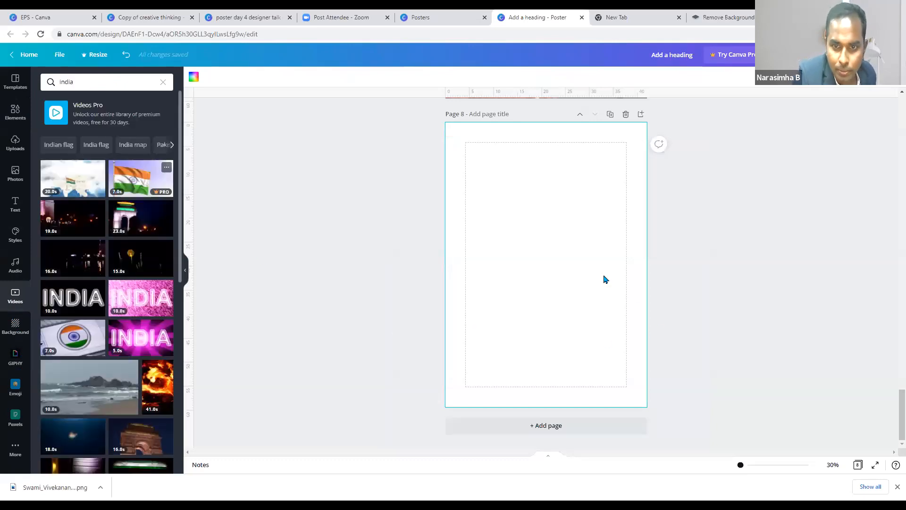
drag(594, 244, 568, 192)
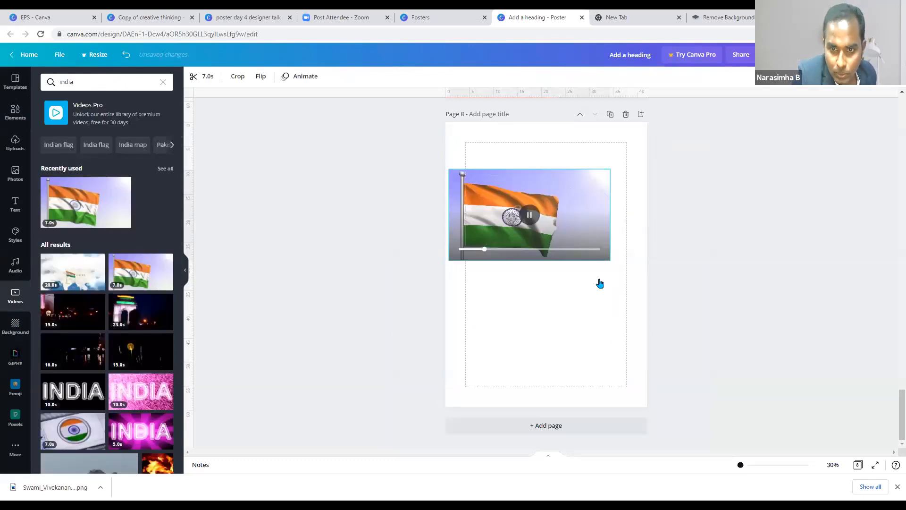
right_click(624, 401)
click(636, 394)
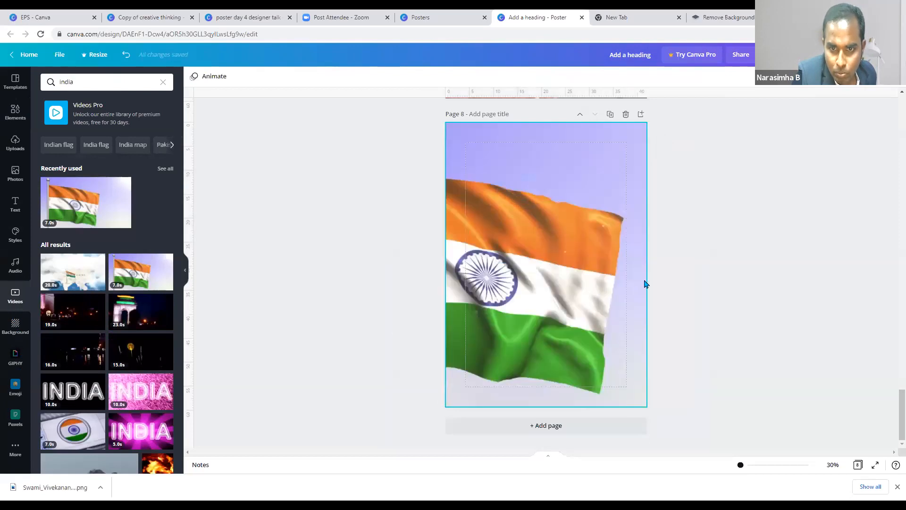
- Detach the flag video from the background, drag it off page 8, and switch to Copy of creative thinking
scroll(596, 337, up, 1)
scroll(555, 271, down, 1)
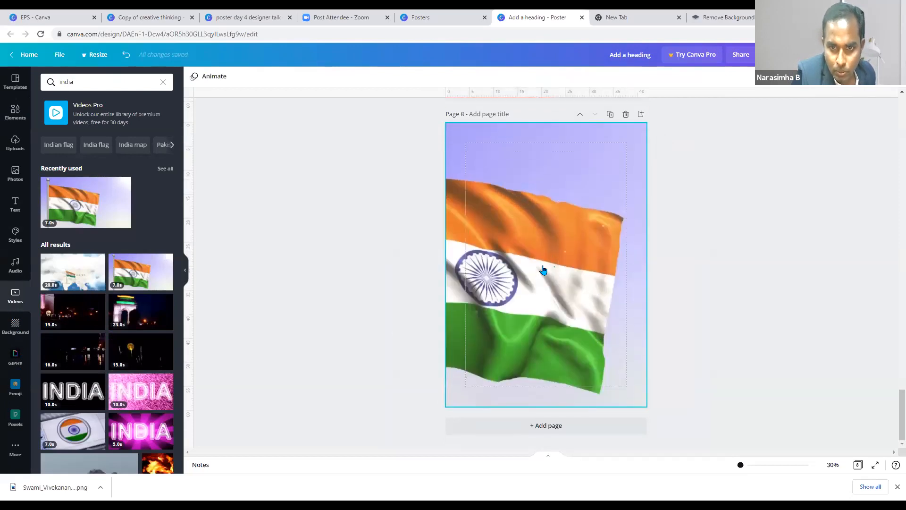
click(608, 346)
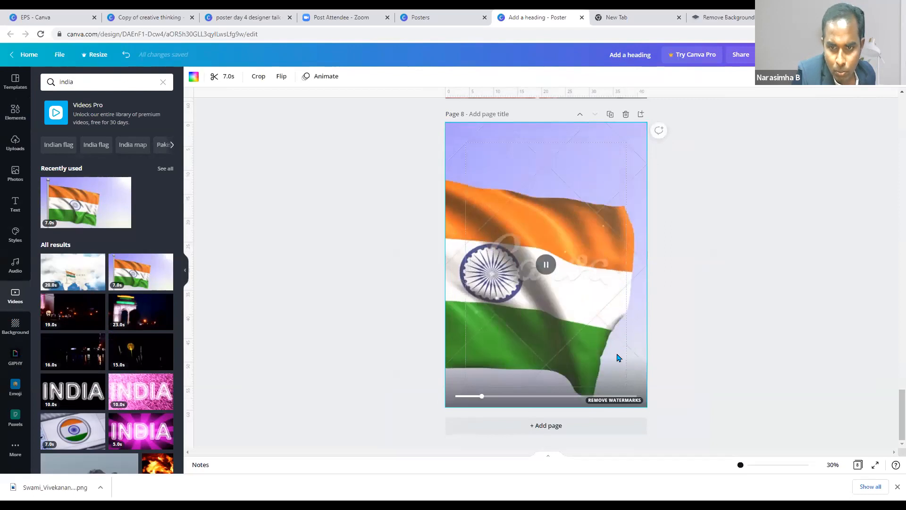
right_click(591, 308)
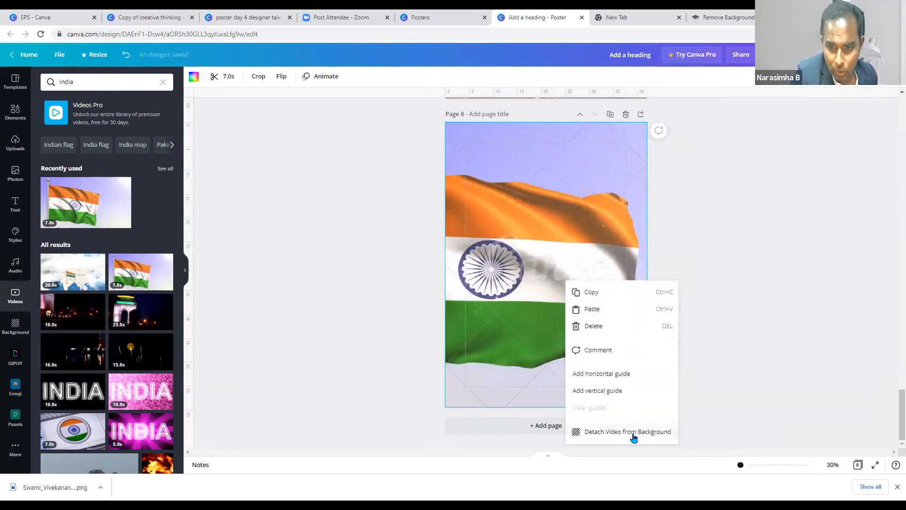
click(631, 433)
drag(573, 226, 321, 238)
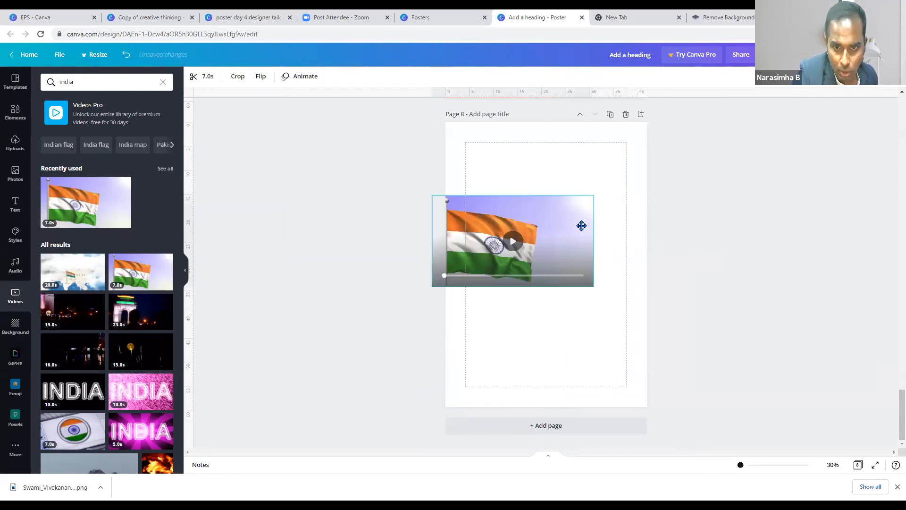
click(195, 18)
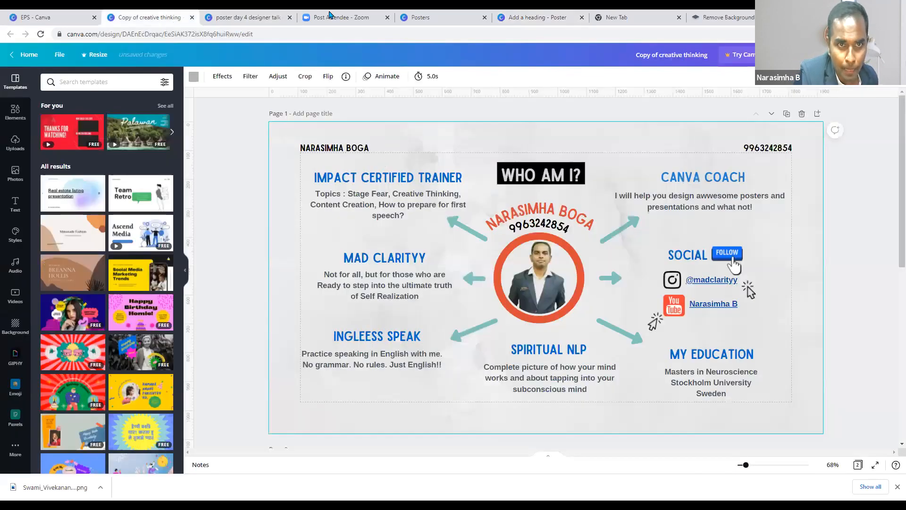
- Open the EPS Promo design from the EPS folder and bring its tab into view
click(336, 18)
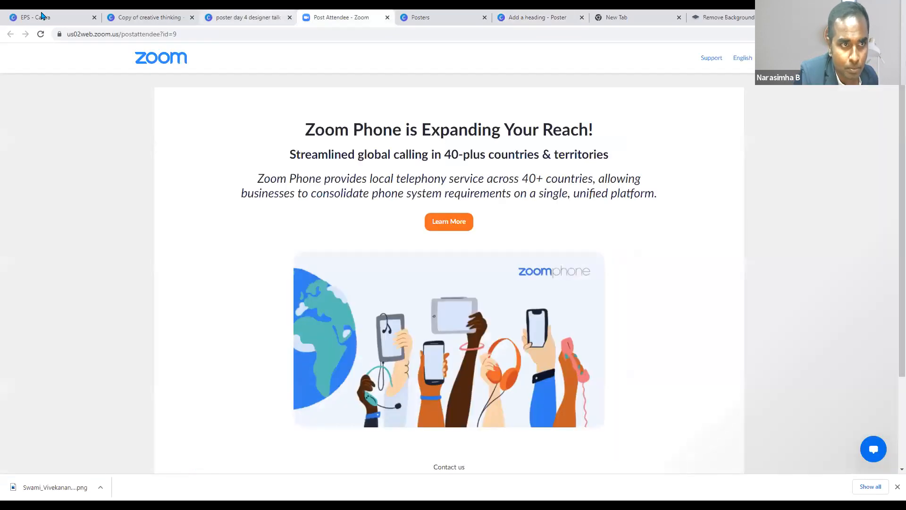
click(247, 18)
key(ctrl+1)
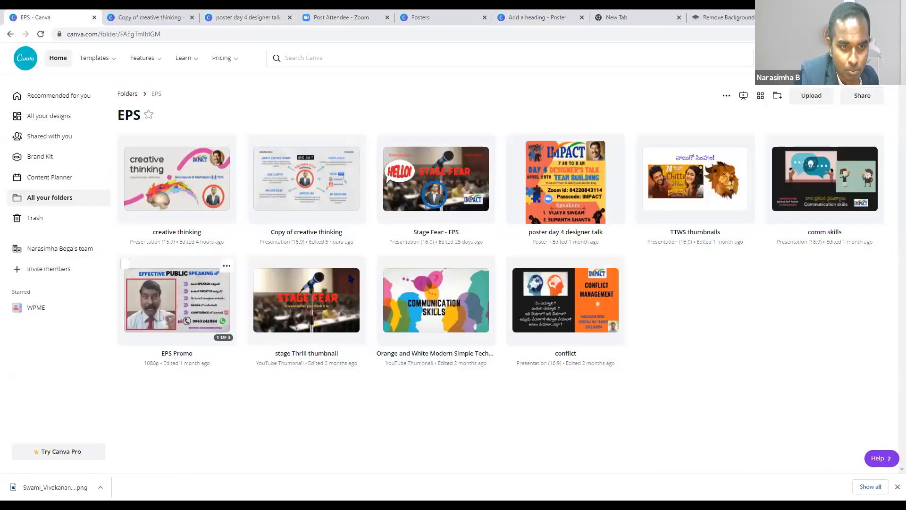
click(222, 302)
click(222, 18)
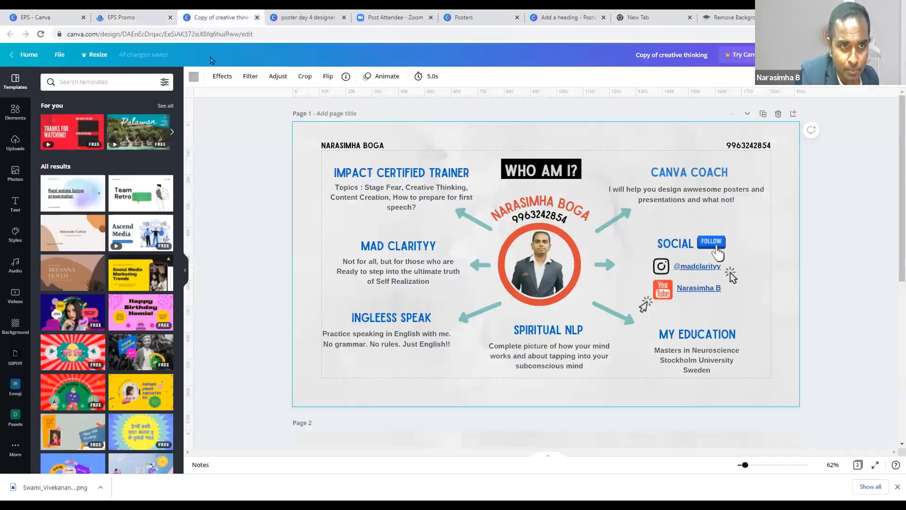
key(ctrl+4)
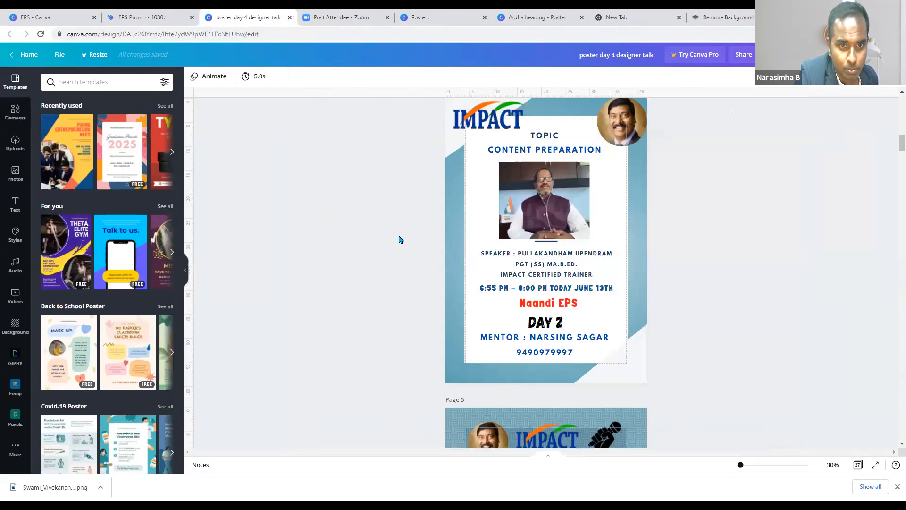
click(137, 17)
- Dismiss the Video Editor popup and detach the speaker video from its red frame
click(583, 149)
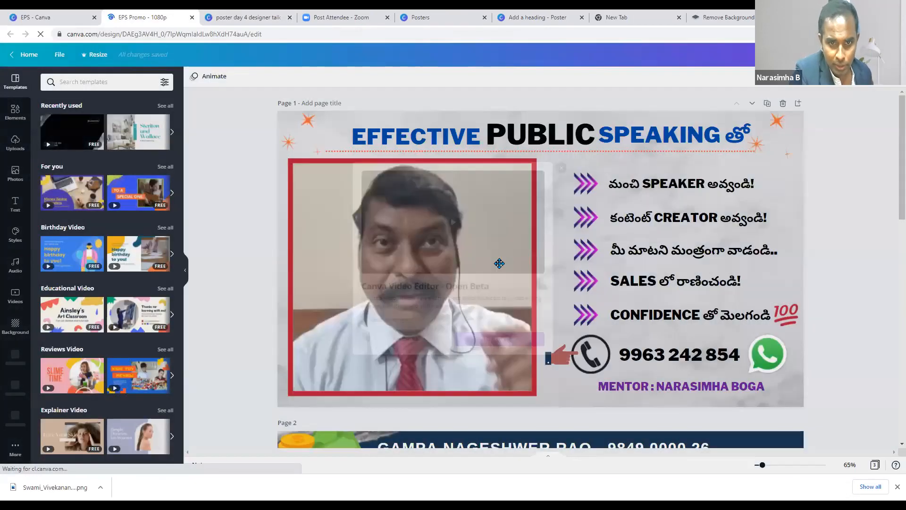
drag(499, 263, 584, 189)
right_click(475, 246)
click(517, 412)
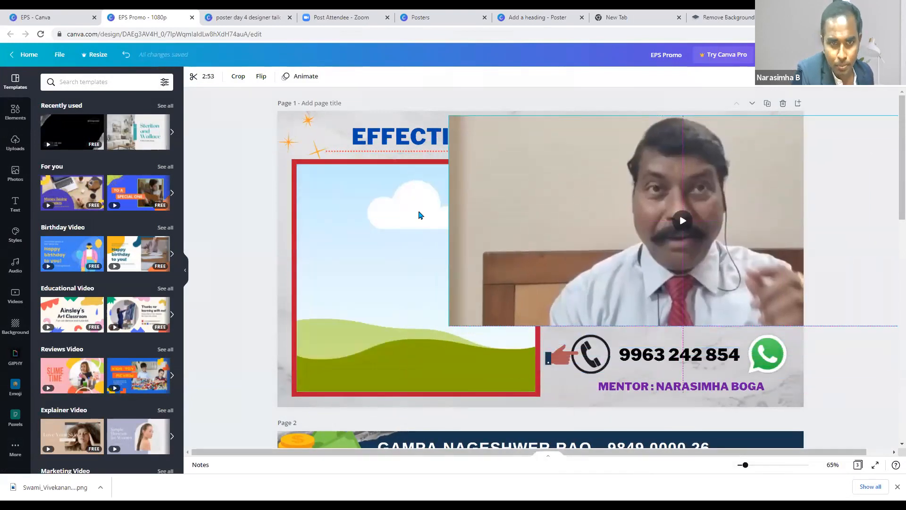
- Swap the red frame for an enlarged scalloped frame from a 'frames' search, holding the speaker video
click(418, 215)
click(79, 82)
click(15, 113)
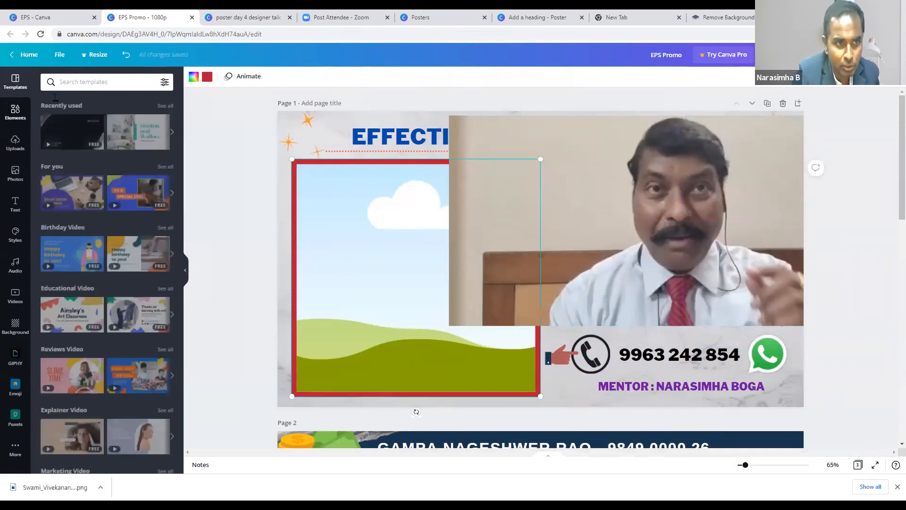
click(88, 80)
text(frames)
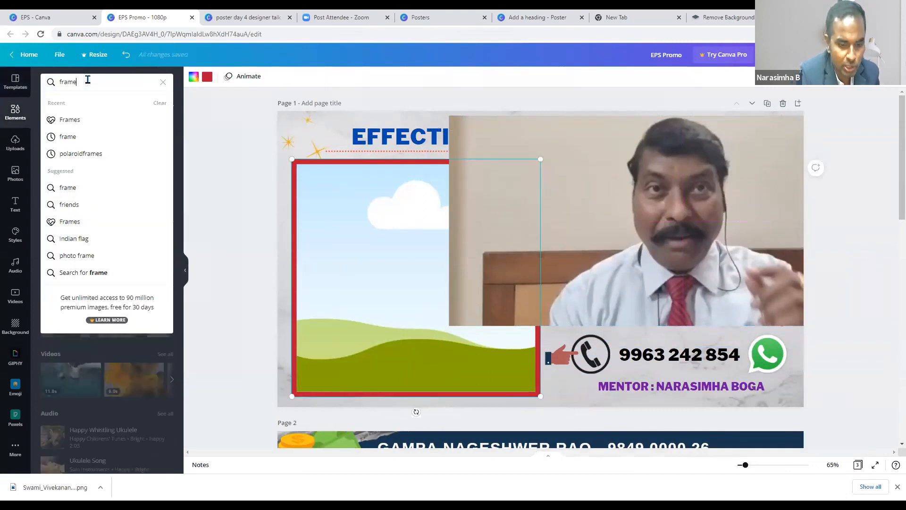
key(Return)
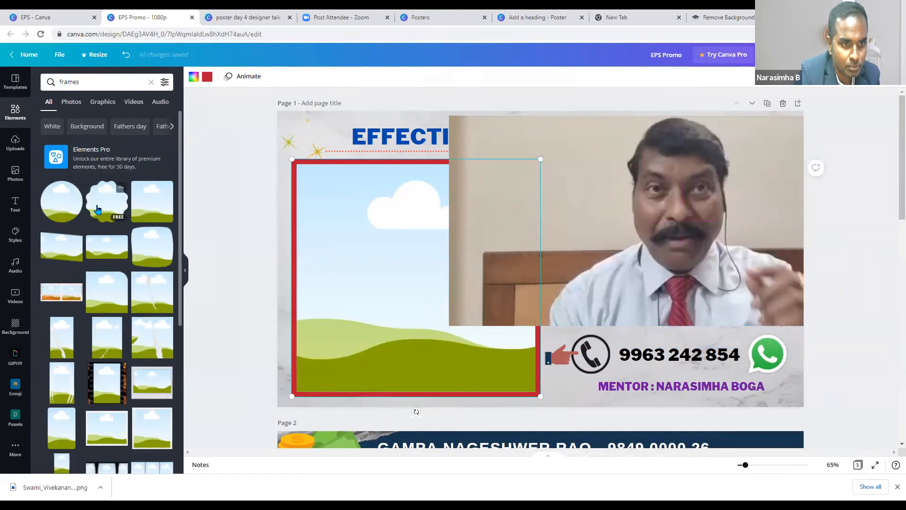
click(93, 205)
drag(319, 299, 72, 319)
drag(532, 272, 369, 266)
drag(459, 336, 510, 386)
drag(745, 247, 482, 257)
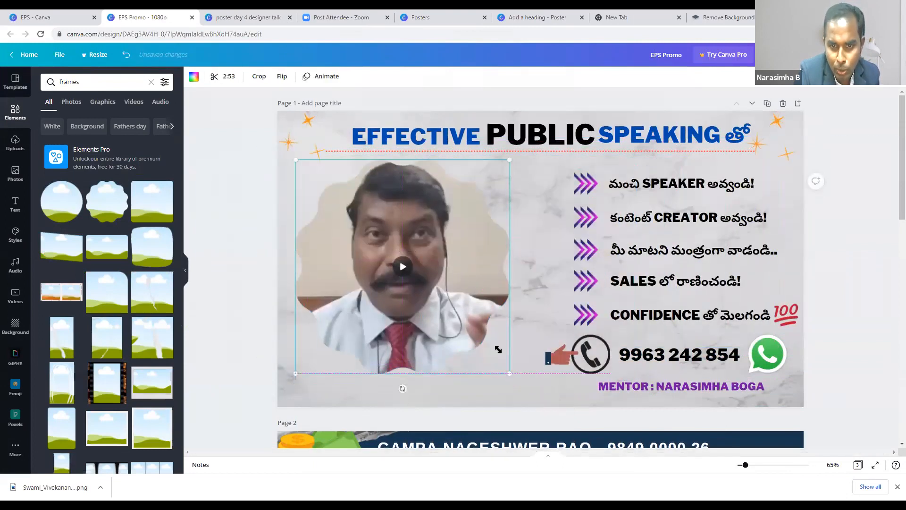
drag(511, 364, 535, 389)
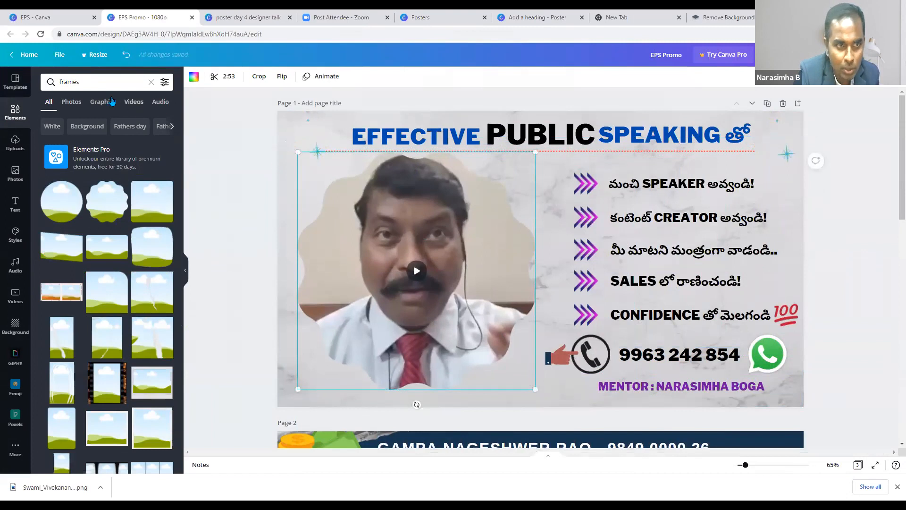
- Try a blue square frame from a 'graphics' search over the video, then move it off the page
click(42, 82)
text(graphics)
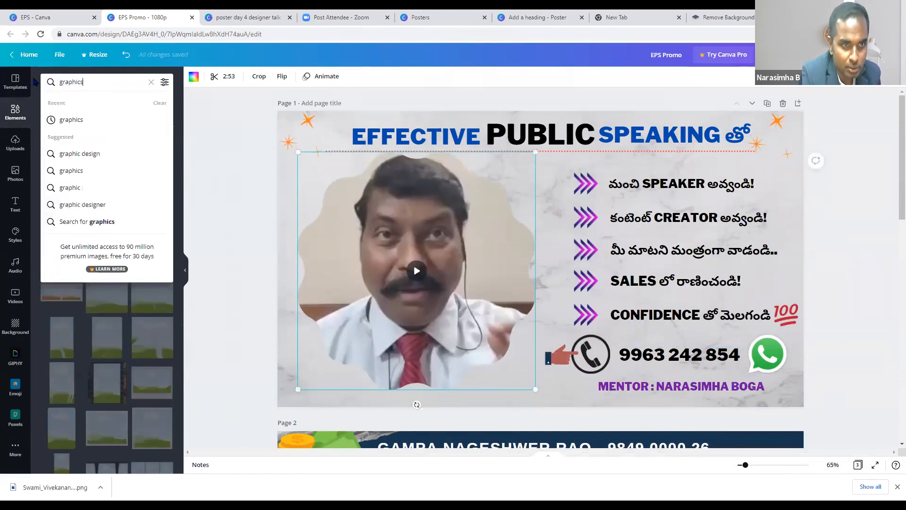
key(Return)
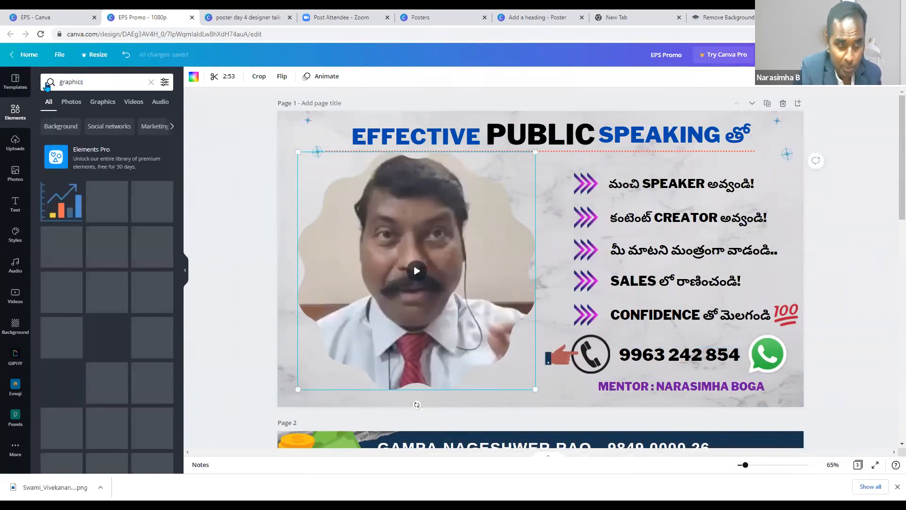
scroll(125, 272, down, 2)
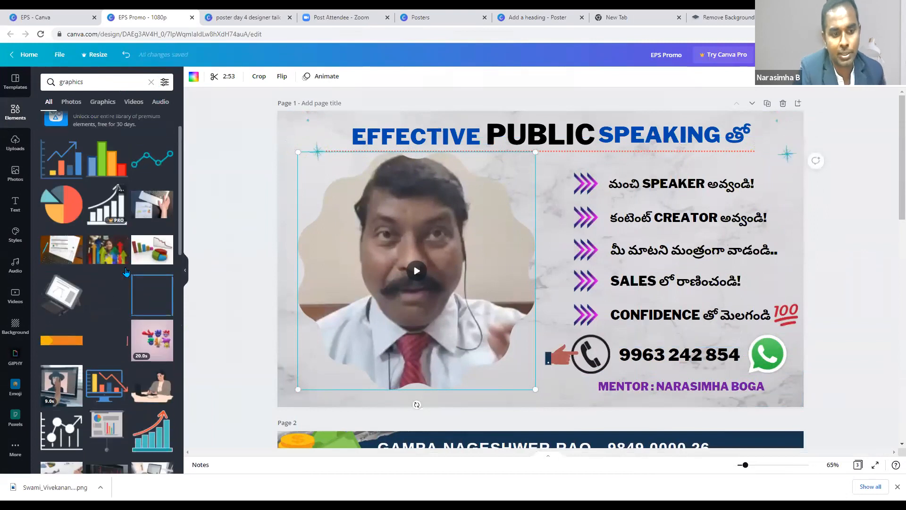
click(152, 243)
drag(427, 317, 296, 332)
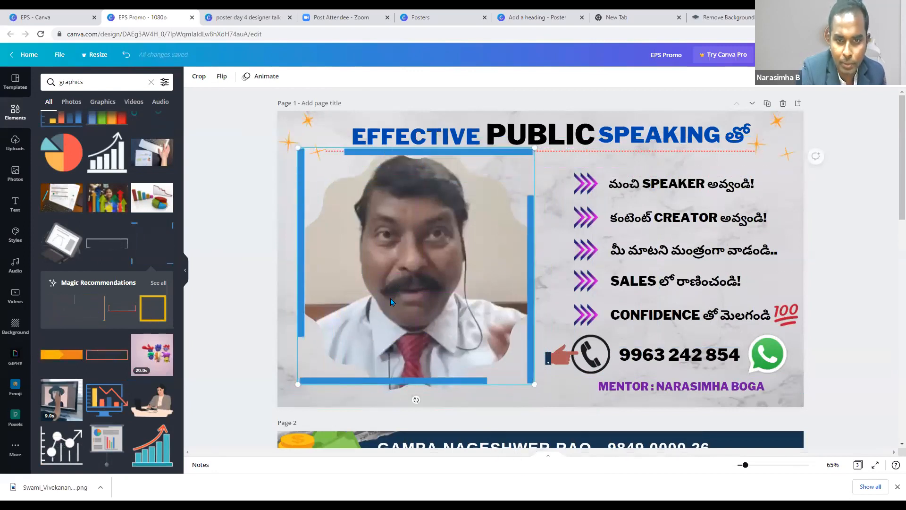
drag(509, 287, 223, 288)
drag(400, 270, 193, 276)
- Select the top-right sparkle decoration beside the title, then browse the GIPHY GIF library
click(438, 245)
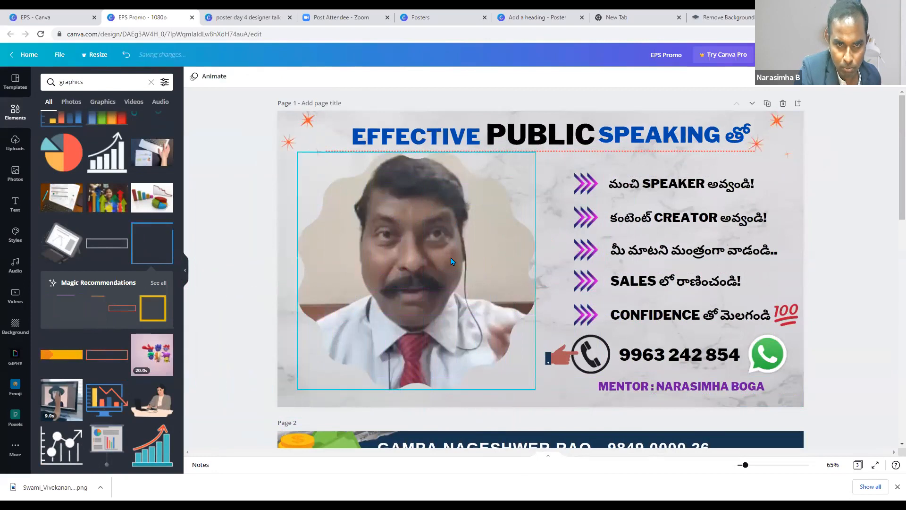
scroll(447, 307, down, 3)
scroll(448, 297, up, 4)
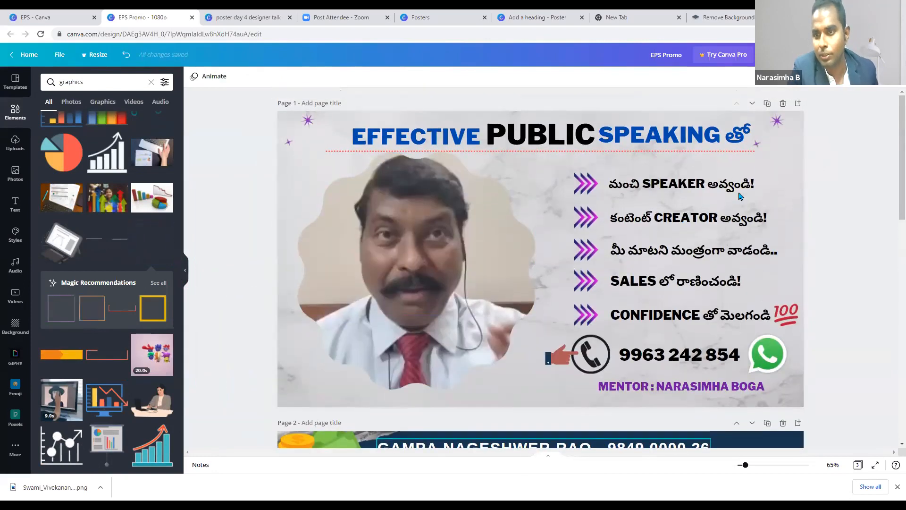
click(784, 150)
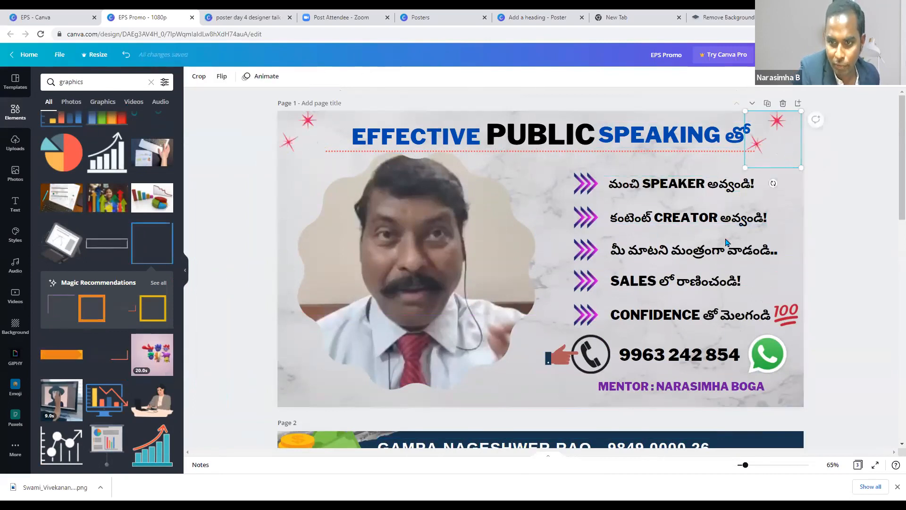
double_click(771, 154)
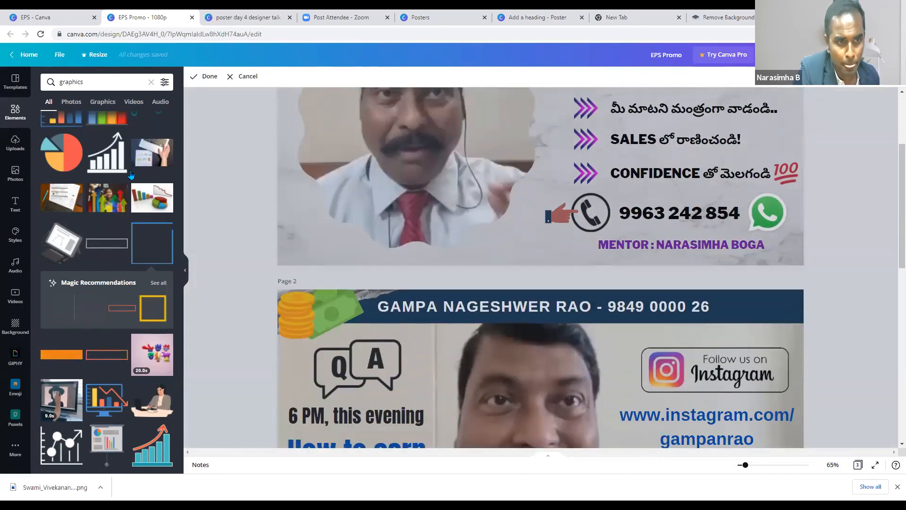
click(15, 357)
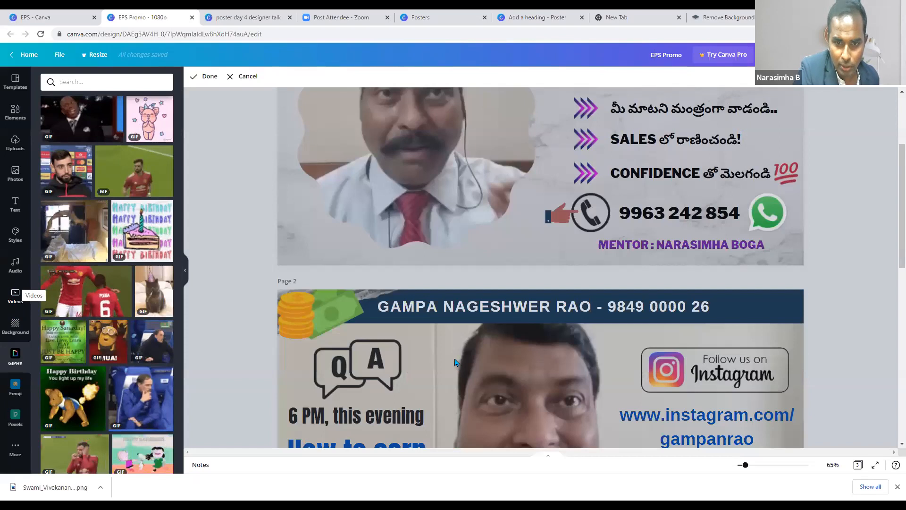
scroll(541, 426, down, 2)
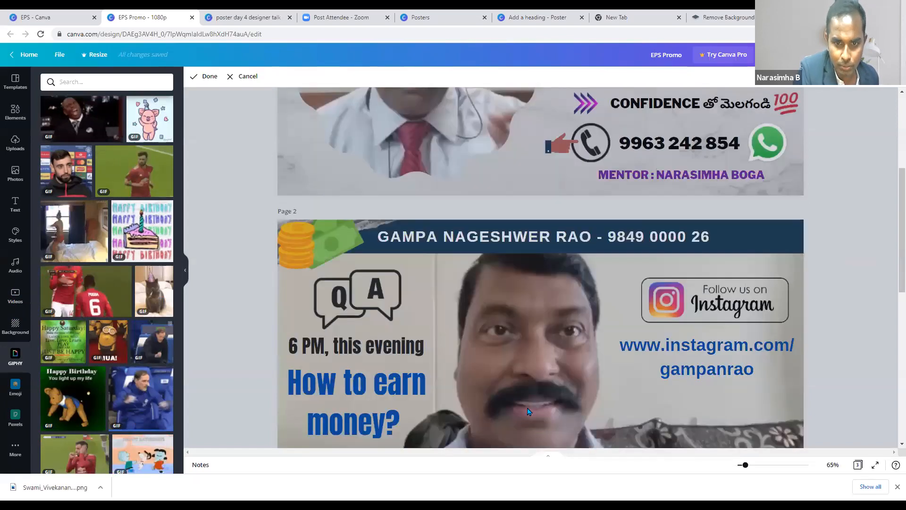
scroll(529, 432, down, 8)
- Add a blank page 4, try the Epic Voyage audio track, then remove it
click(443, 268)
click(541, 425)
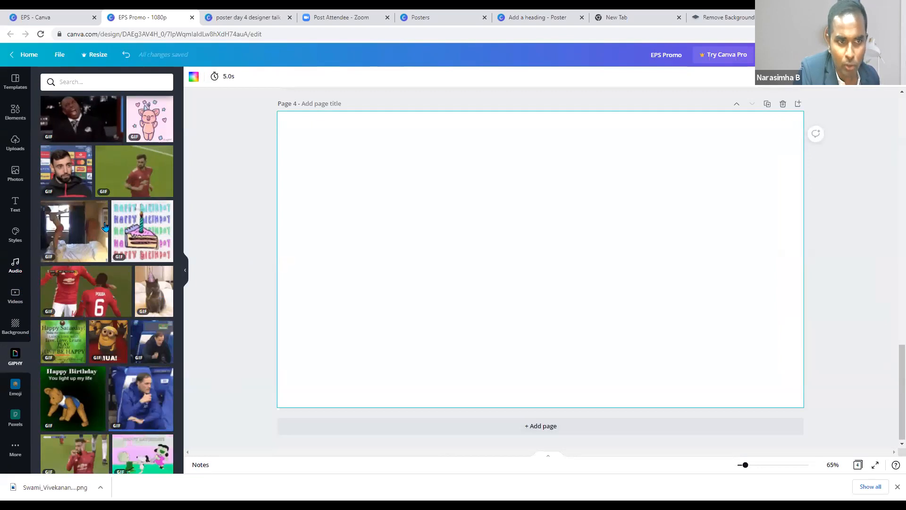
click(16, 264)
scroll(122, 263, down, 5)
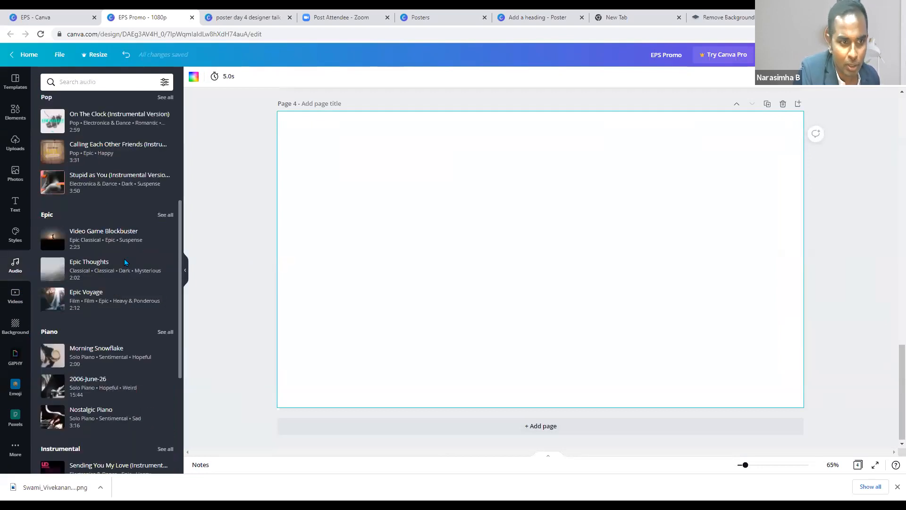
scroll(95, 201, down, 2)
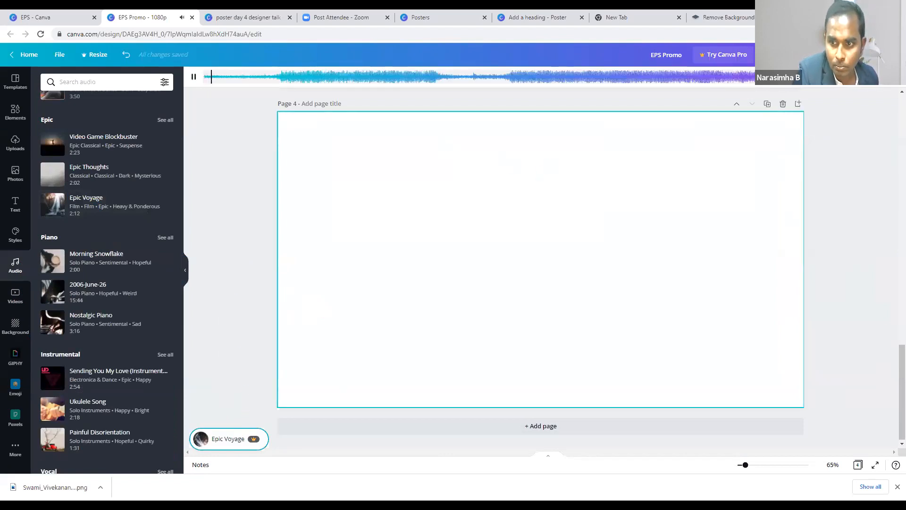
click(894, 77)
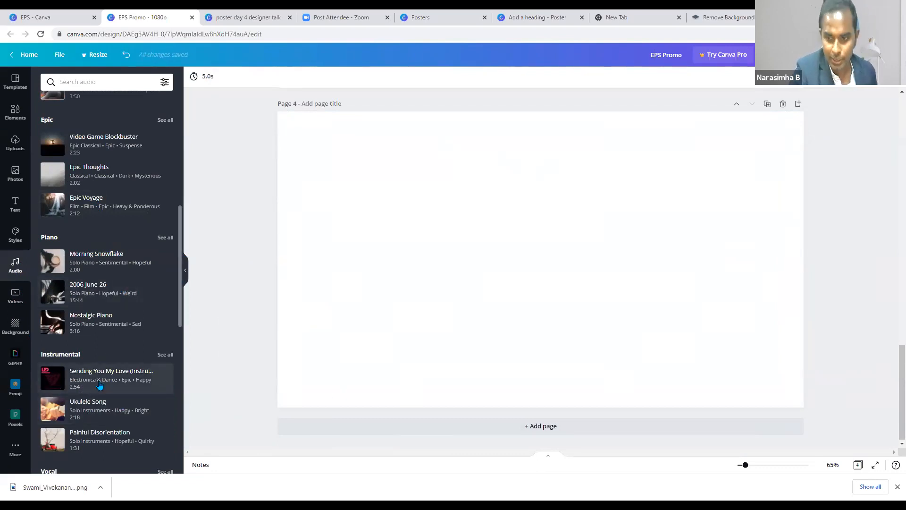
scroll(96, 349, down, 3)
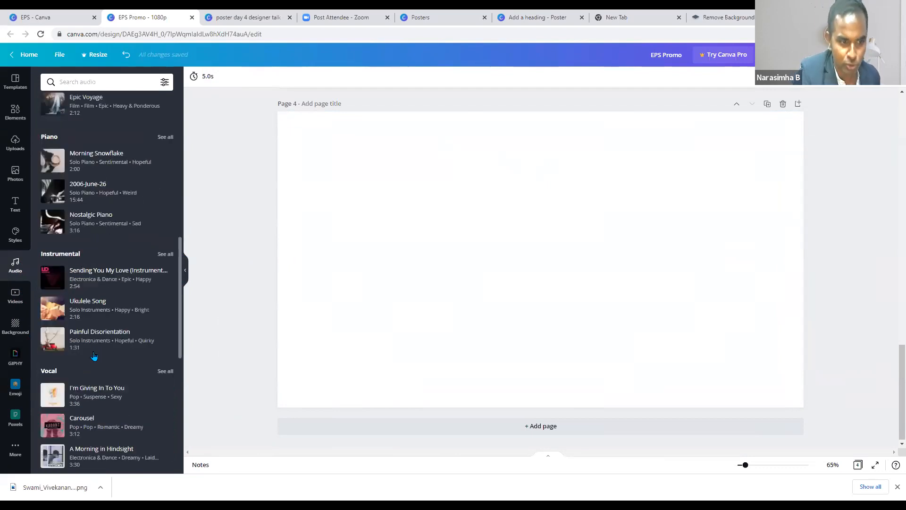
click(16, 453)
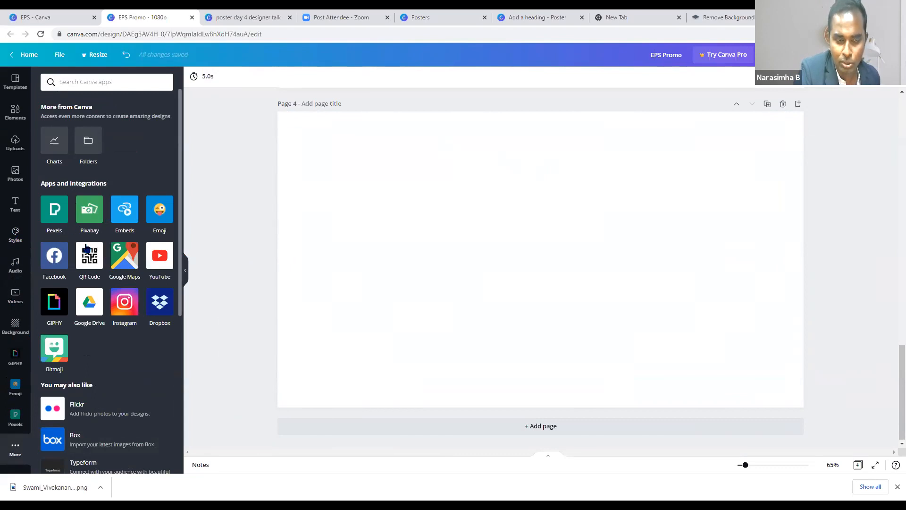
- Add a boy emoji to page 4, push it off the page, then switch to the Zoom post-attendee tab
click(160, 212)
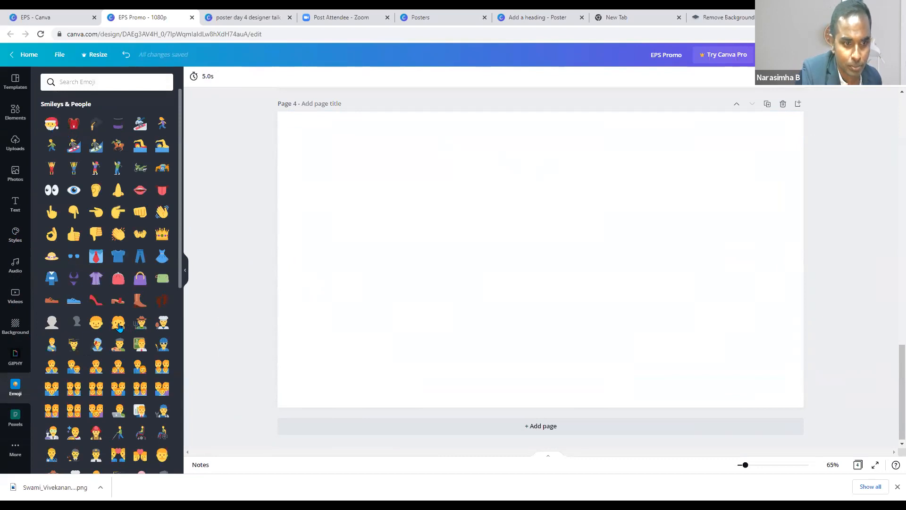
click(95, 325)
drag(565, 292, 156, 303)
click(527, 372)
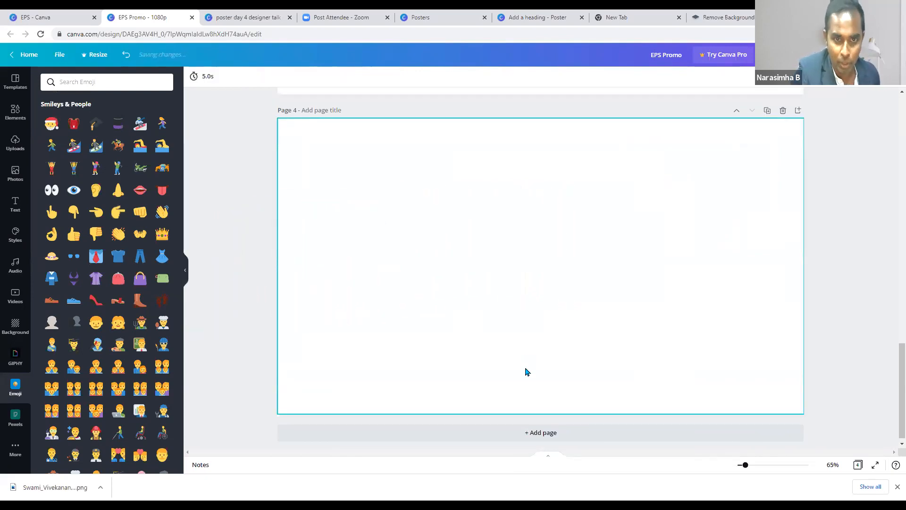
scroll(527, 372, up, 10)
scroll(527, 372, up, 4)
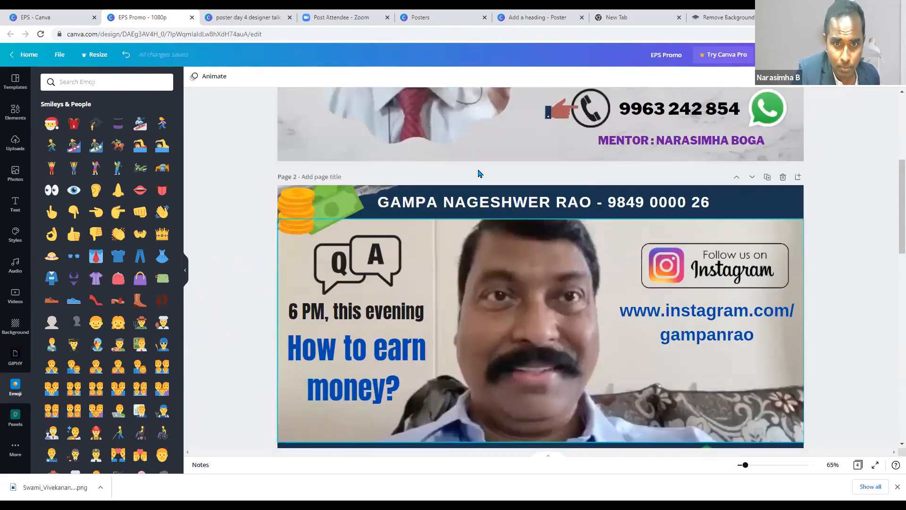
scroll(480, 174, up, 6)
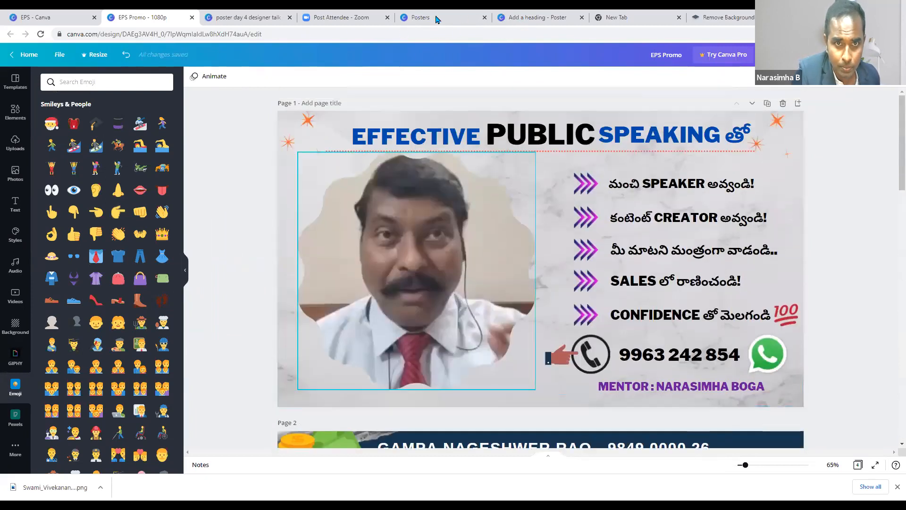
click(338, 17)
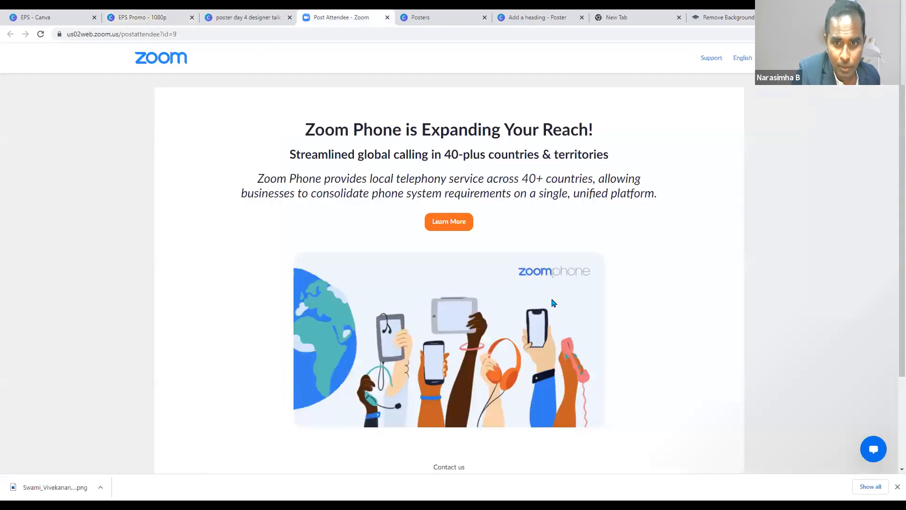
- Return to the Add a heading poster design and scroll up to its Page 7
click(417, 17)
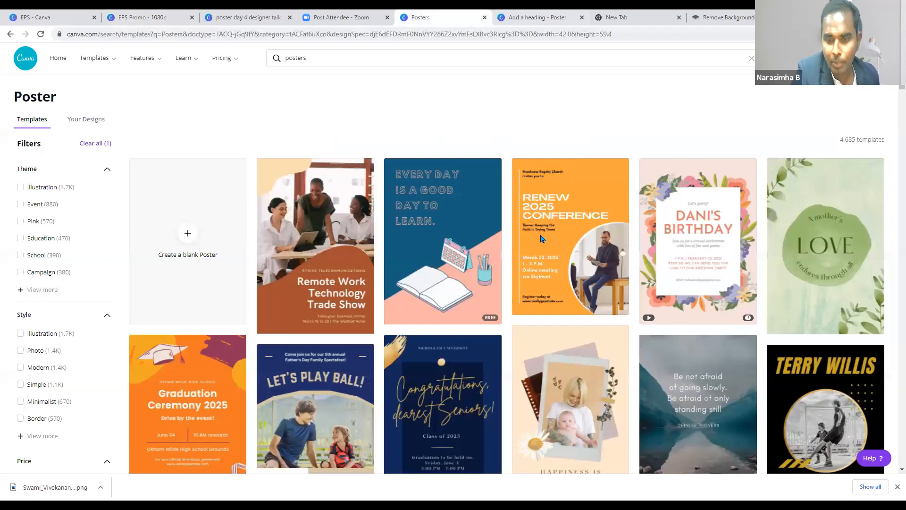
key(ctrl+Tab)
scroll(689, 220, up, 5)
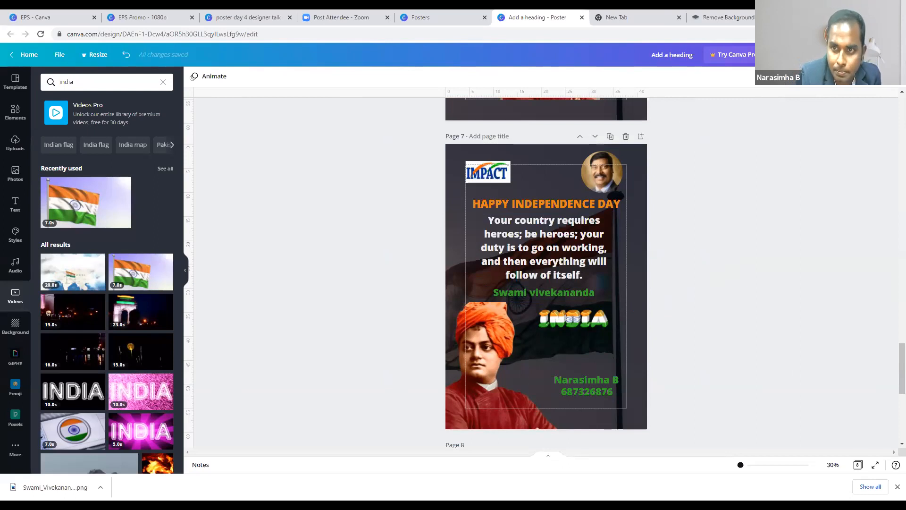
- Change the download file type from MP4 Video to PDF Standard, then dismiss the Download panel
click(840, 54)
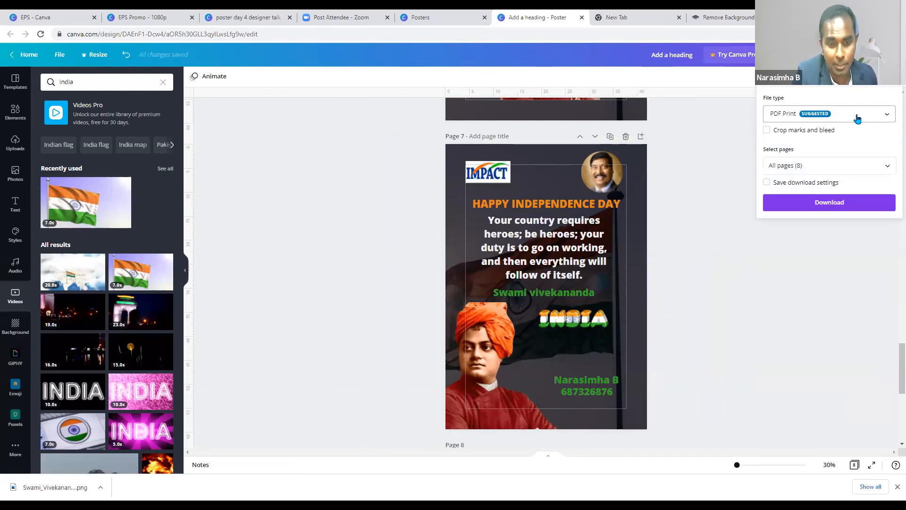
click(857, 118)
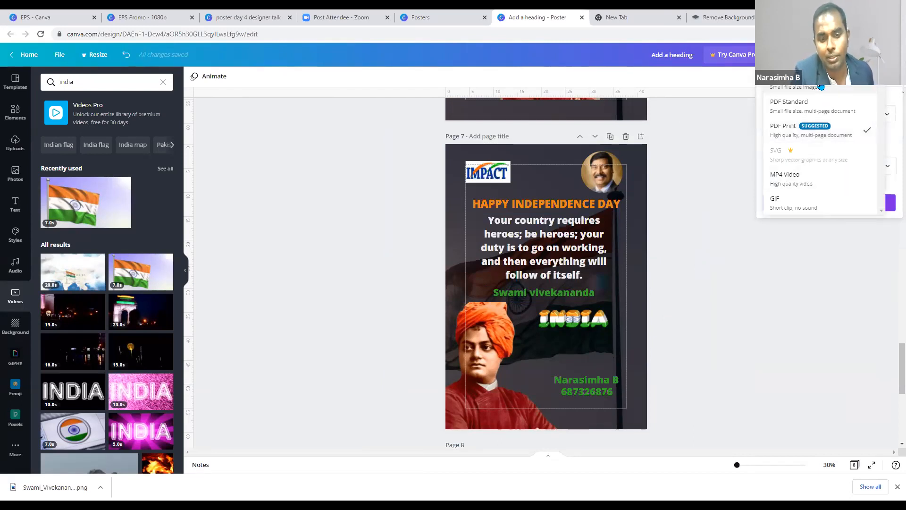
click(814, 257)
click(870, 115)
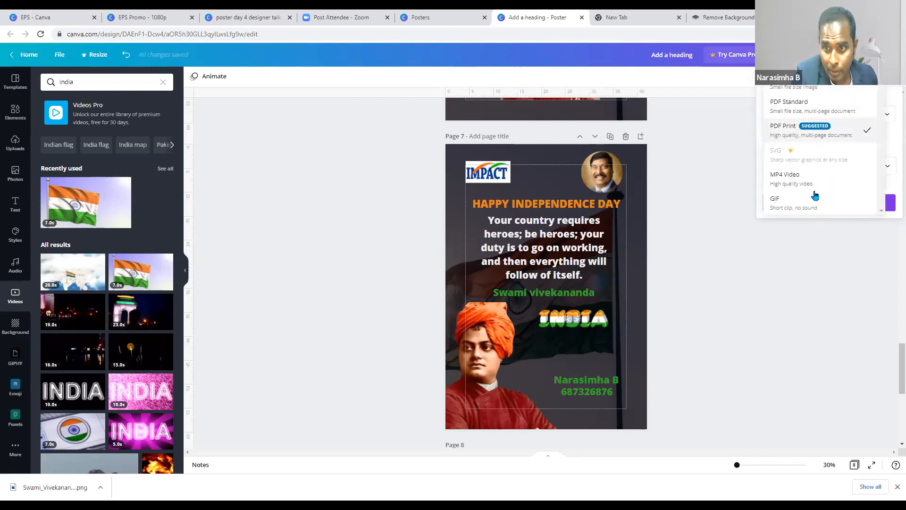
click(809, 184)
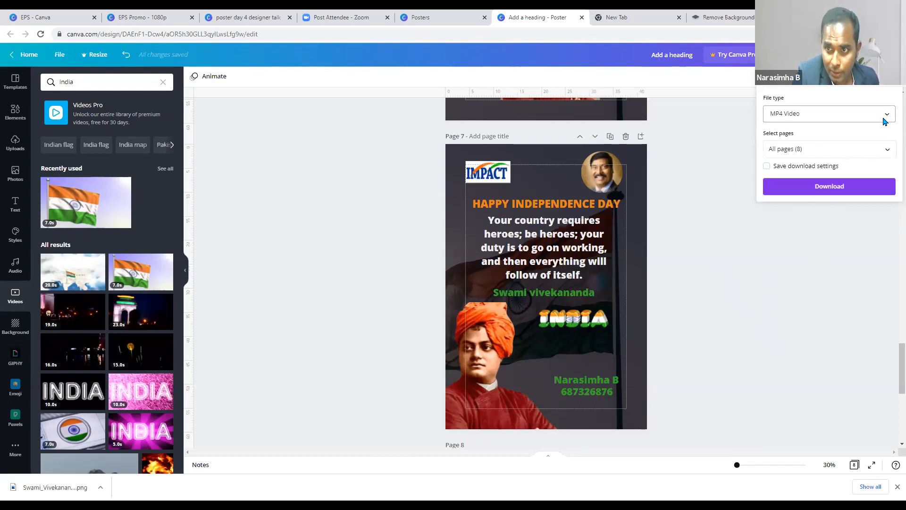
click(790, 113)
click(790, 111)
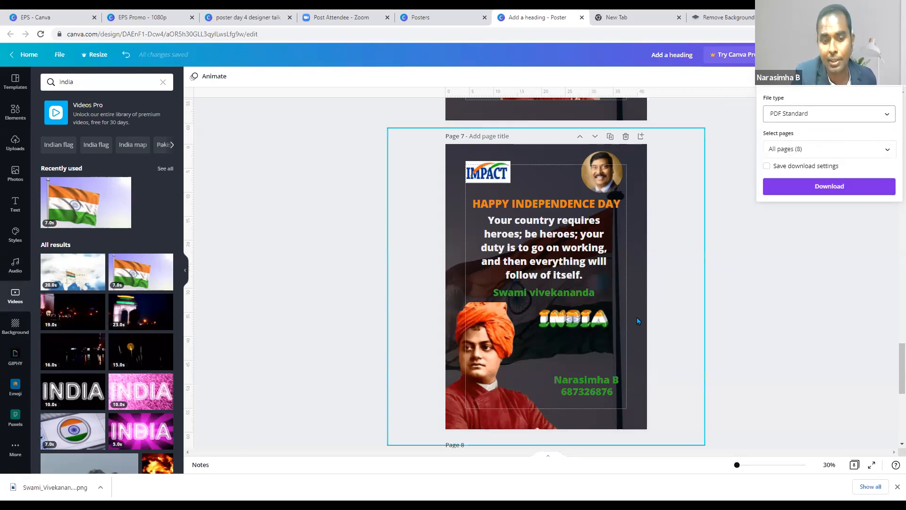
click(886, 116)
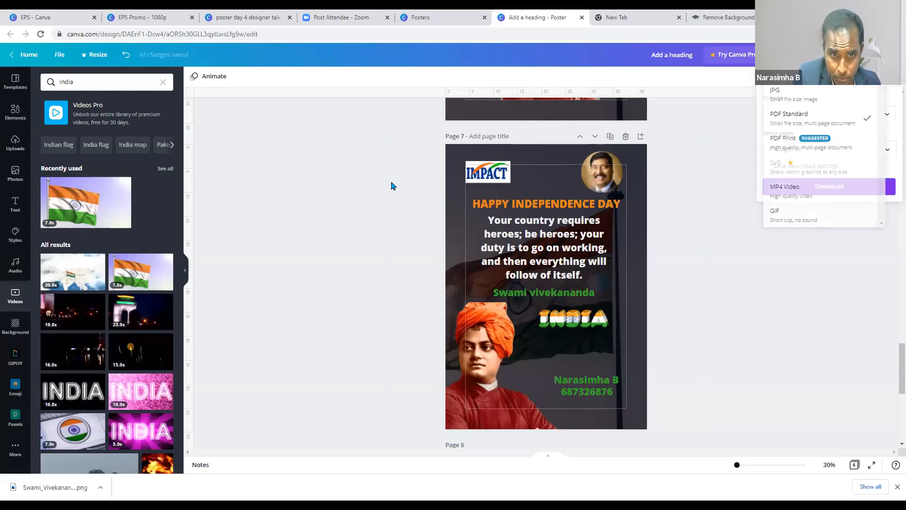
click(347, 86)
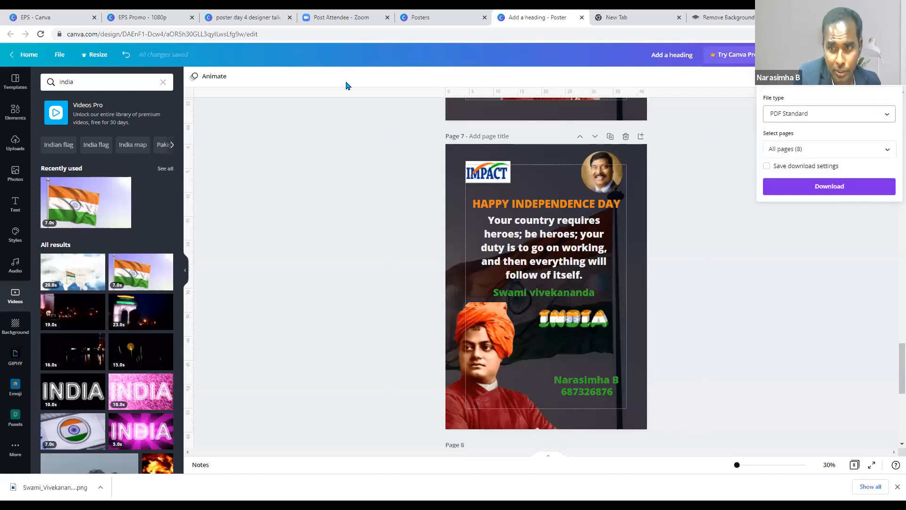
click(881, 116)
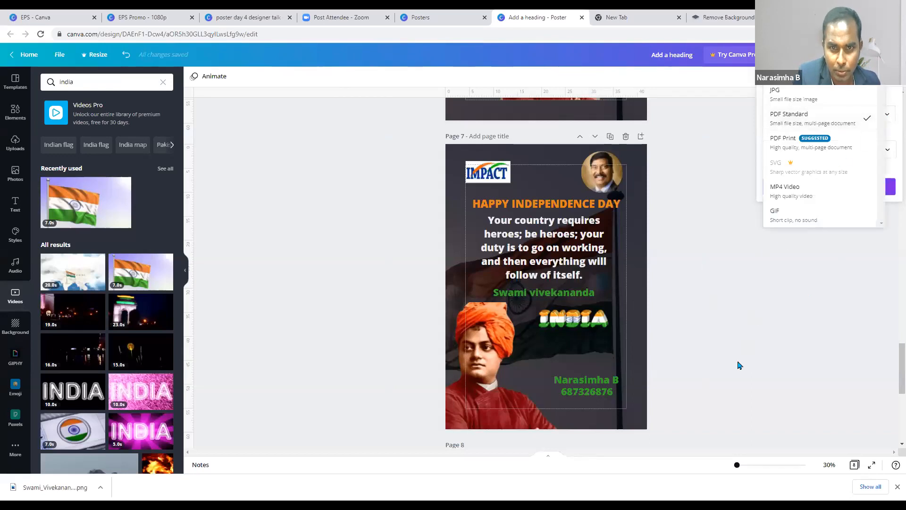
click(532, 262)
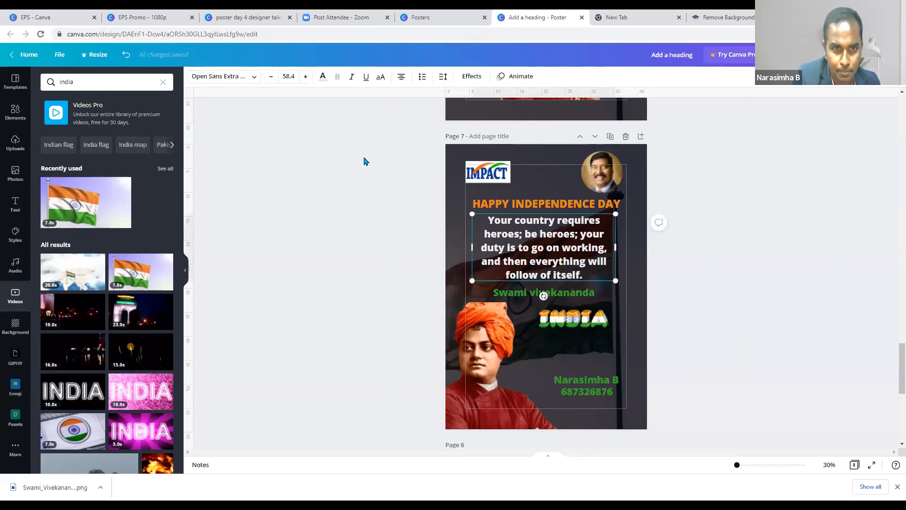
- Give the quote and Swami vivekananda text Typewriter animations, and the heading a Breathe animation
click(671, 275)
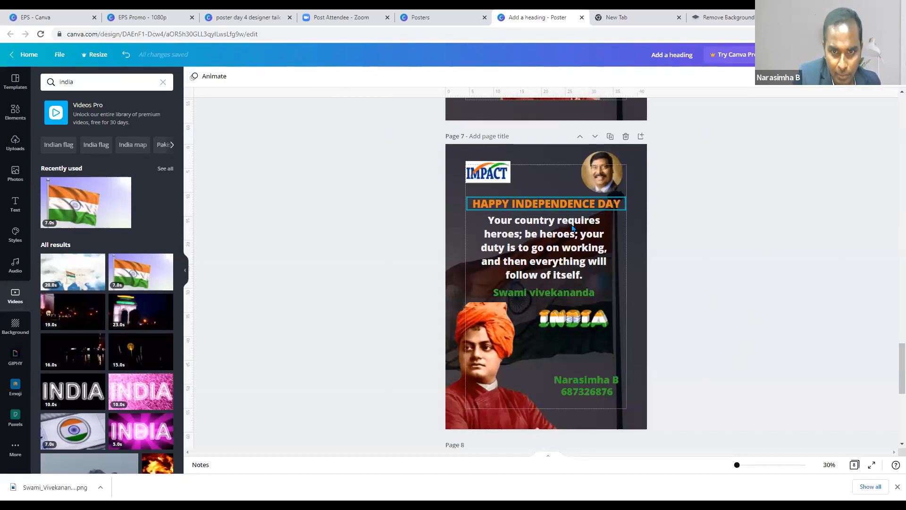
click(636, 297)
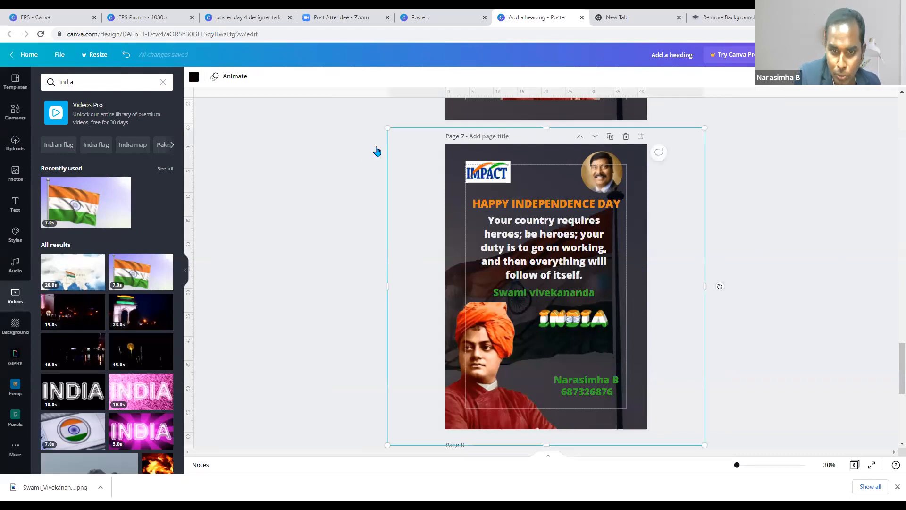
click(740, 247)
click(596, 240)
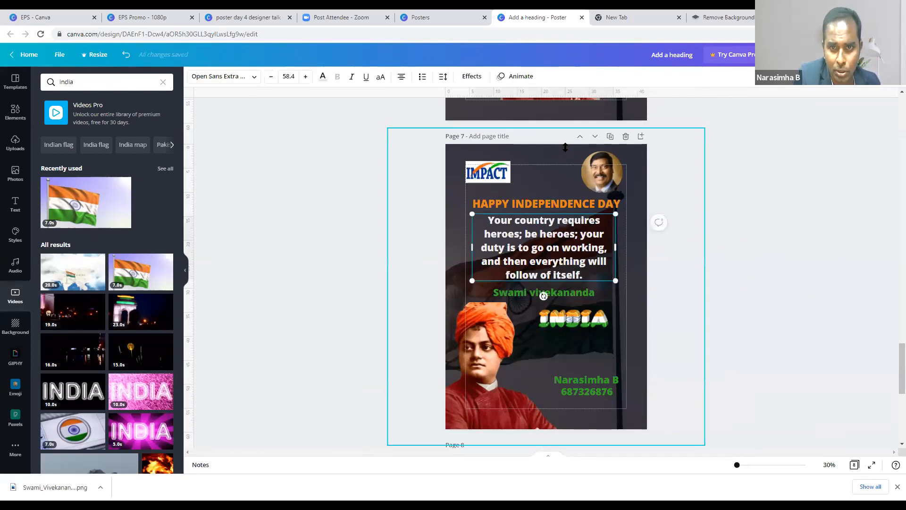
click(520, 76)
click(142, 128)
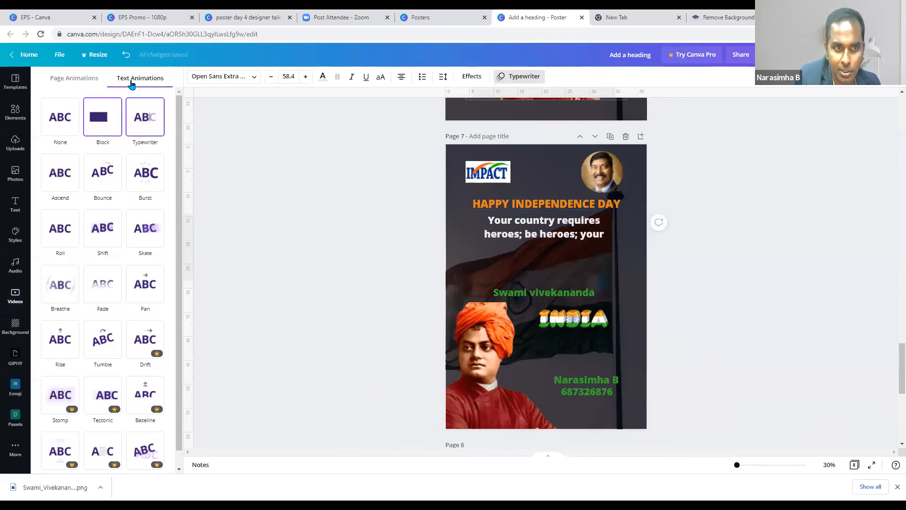
click(141, 125)
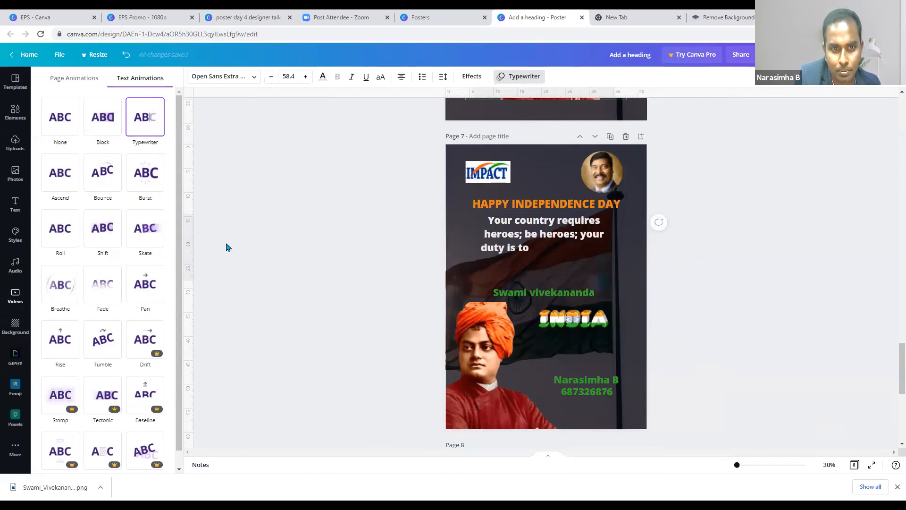
click(519, 293)
click(150, 134)
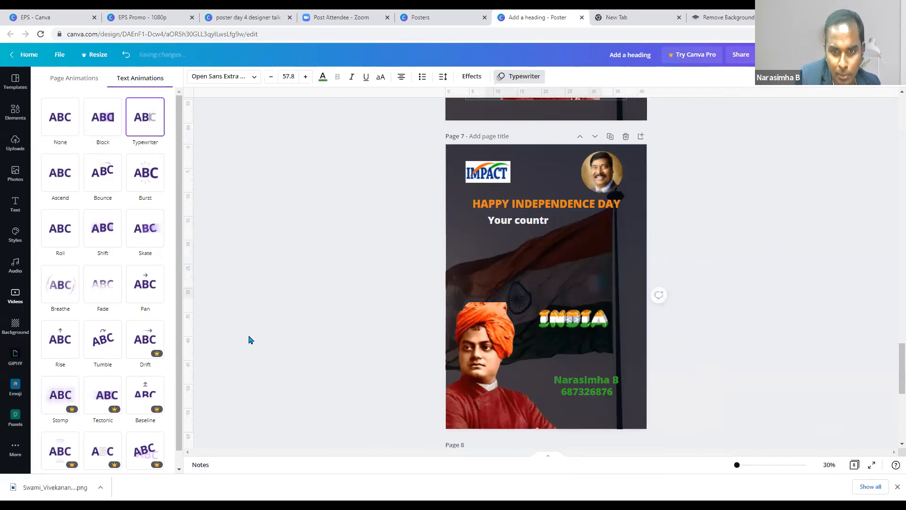
click(499, 207)
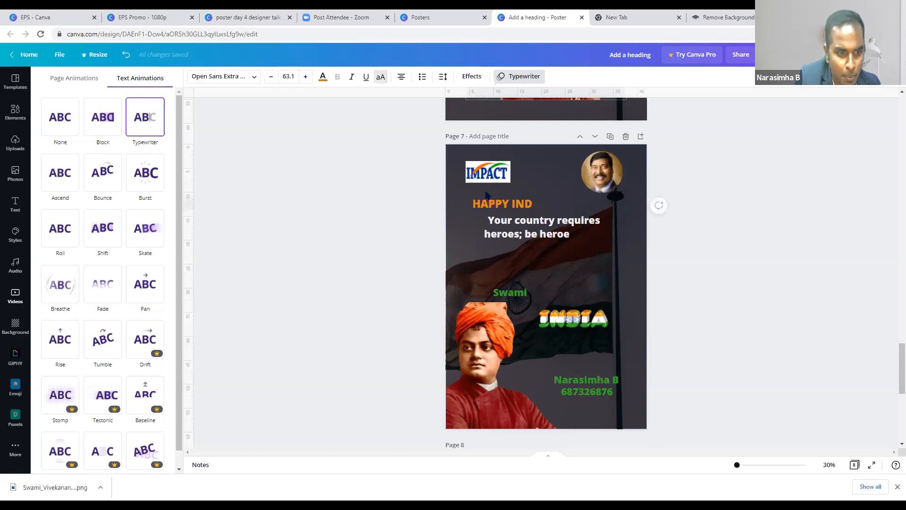
click(67, 292)
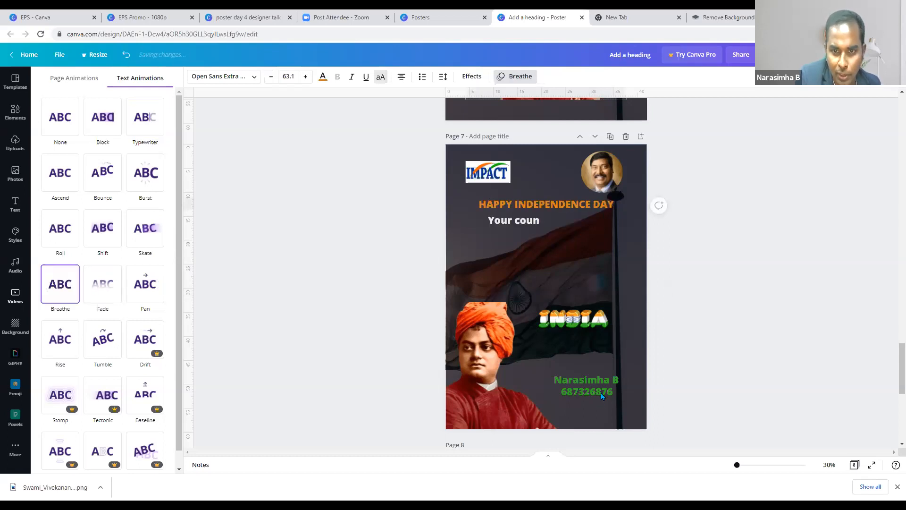
- Apply the Block page animation to page 7 and clear the selection
click(500, 152)
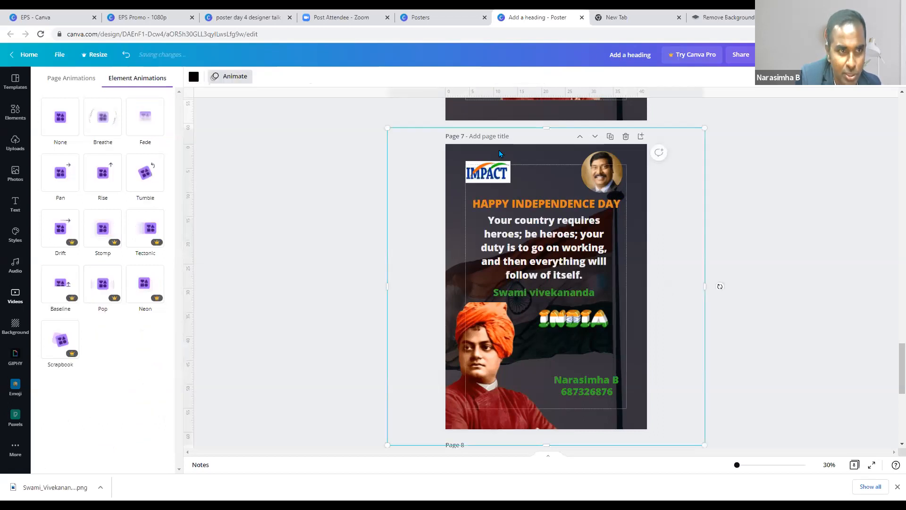
click(72, 78)
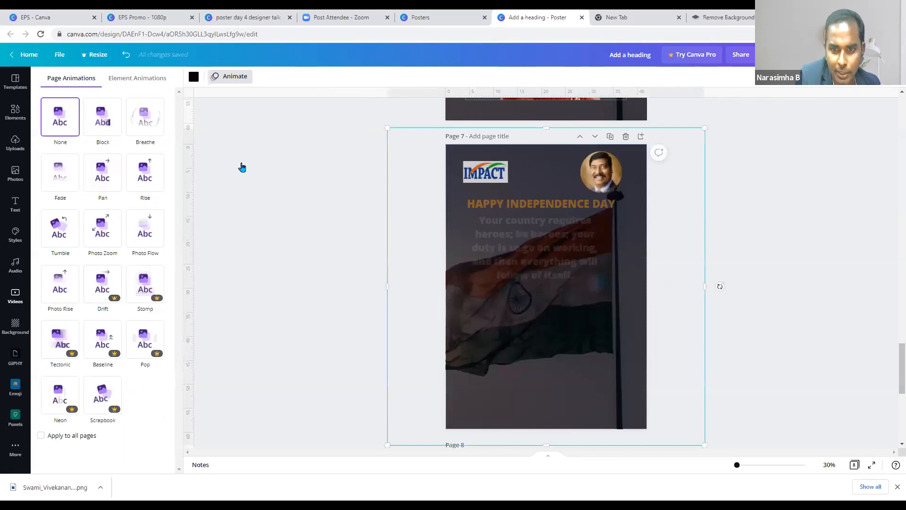
click(777, 320)
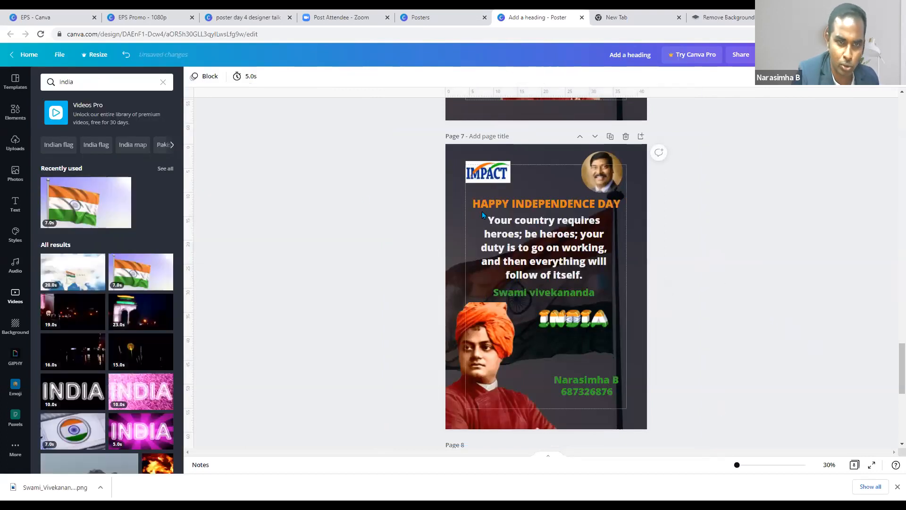
click(628, 265)
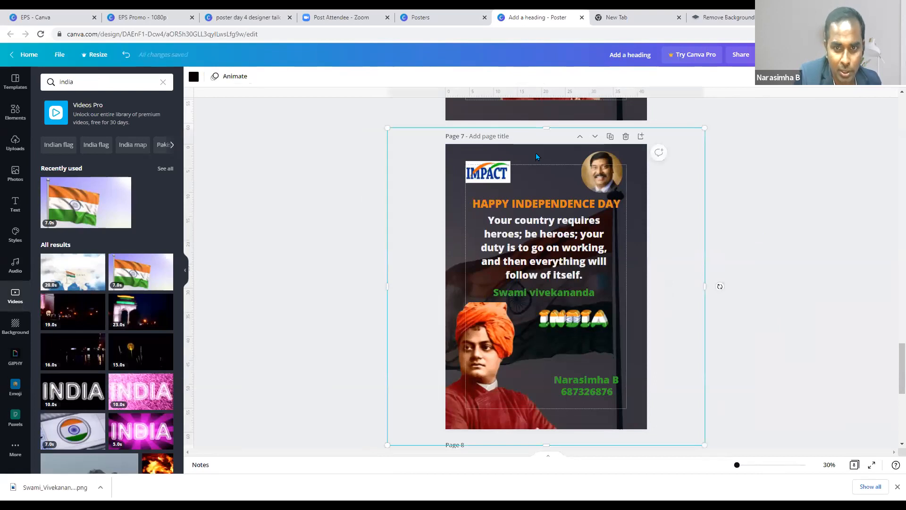
click(231, 76)
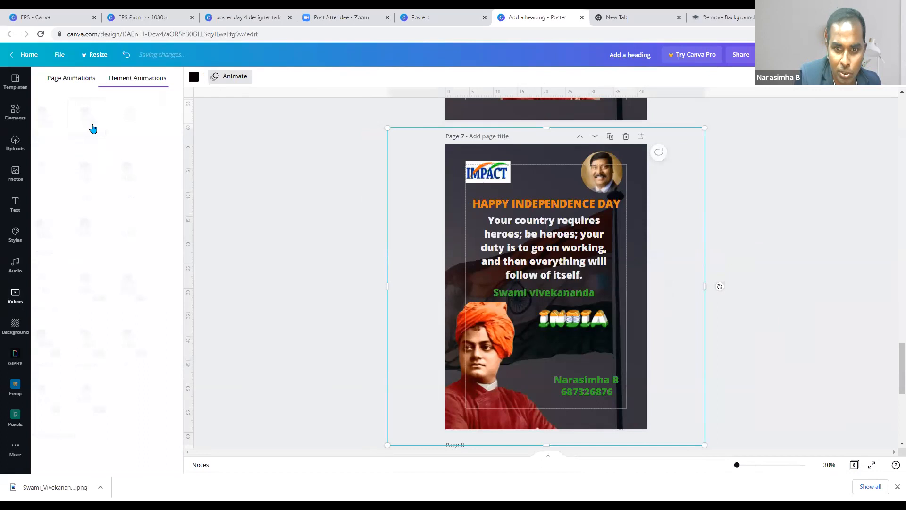
click(624, 206)
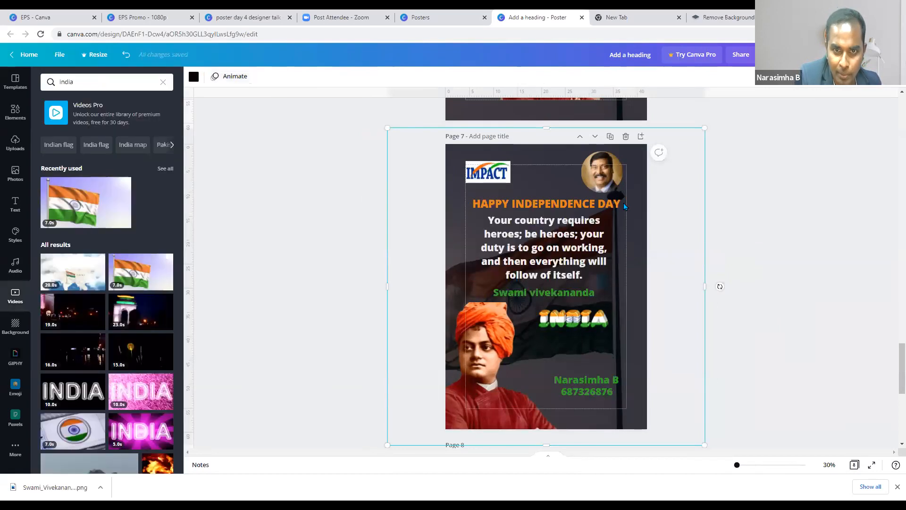
key(Escape)
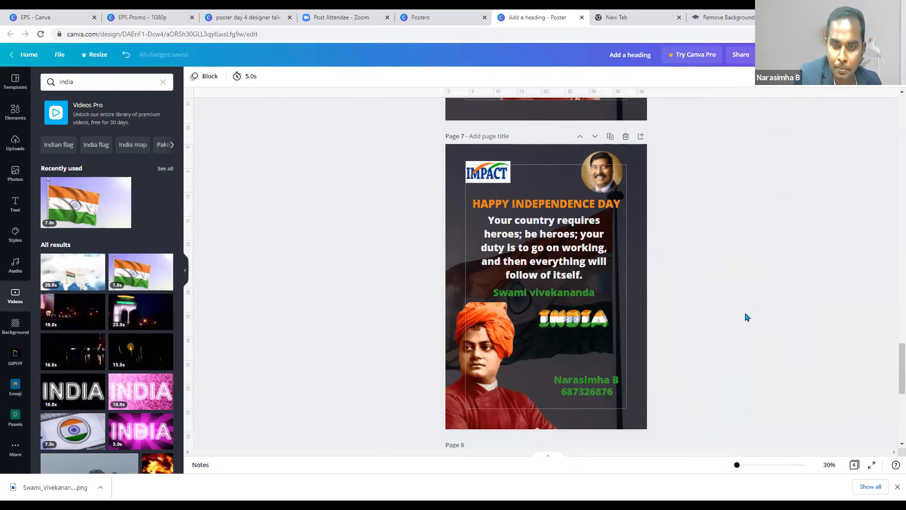
- Download only Page 7 as an MP4 Video, bringing up the save dialog
click(769, 54)
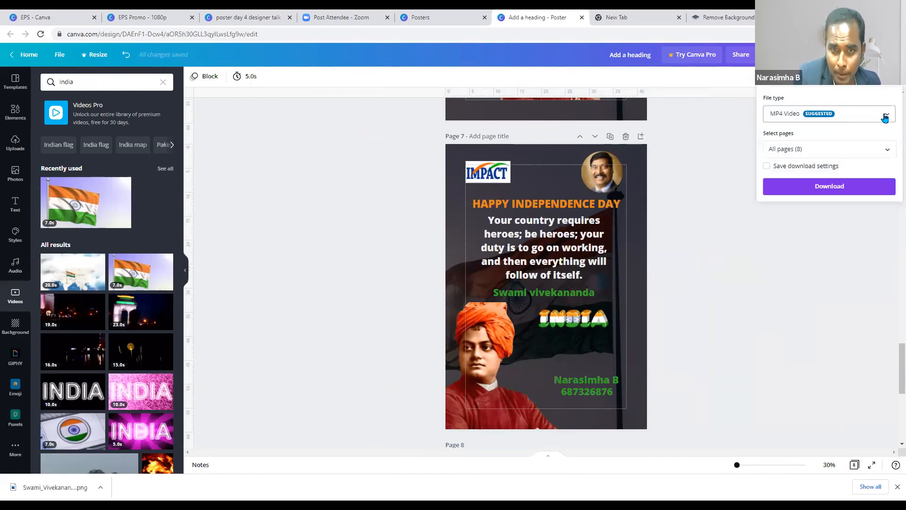
click(885, 119)
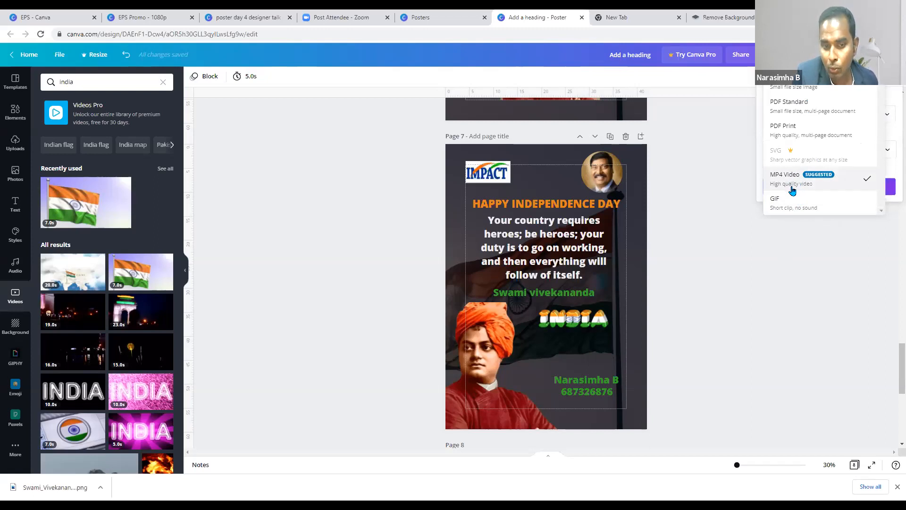
click(887, 116)
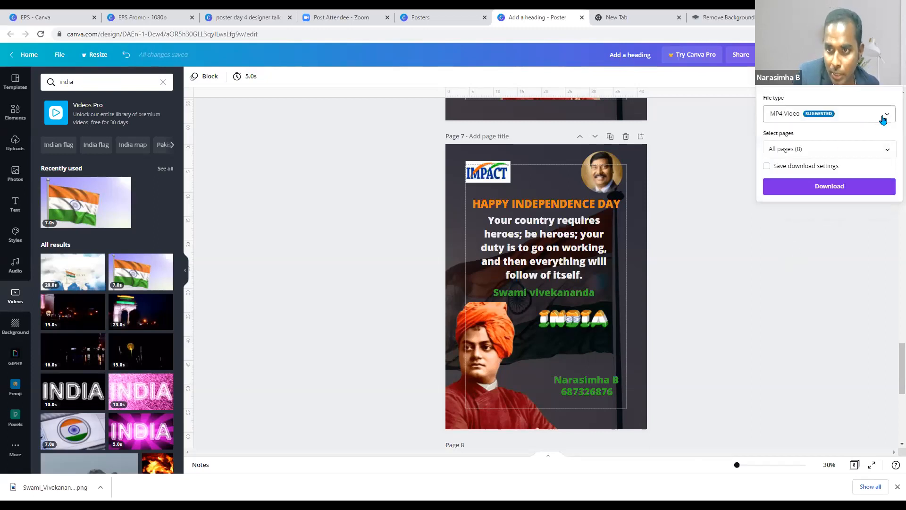
click(884, 156)
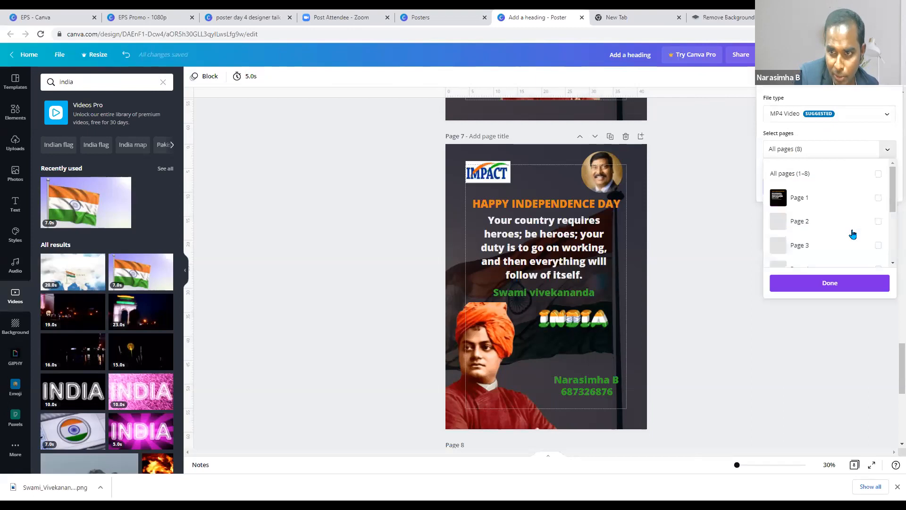
scroll(881, 255, down, 3)
click(879, 253)
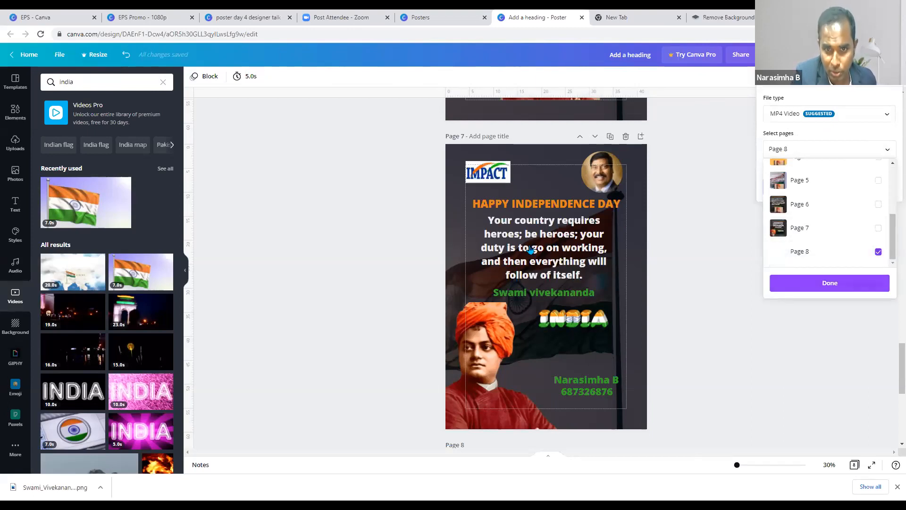
click(878, 253)
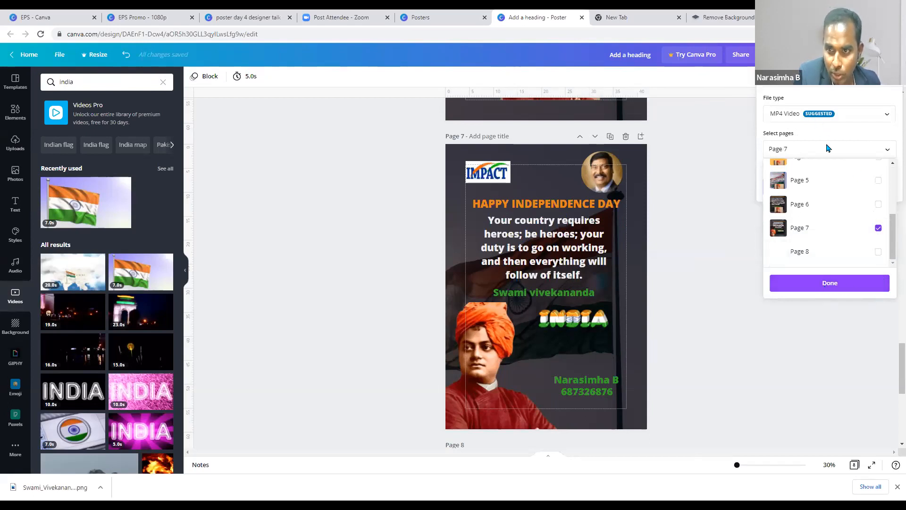
click(832, 188)
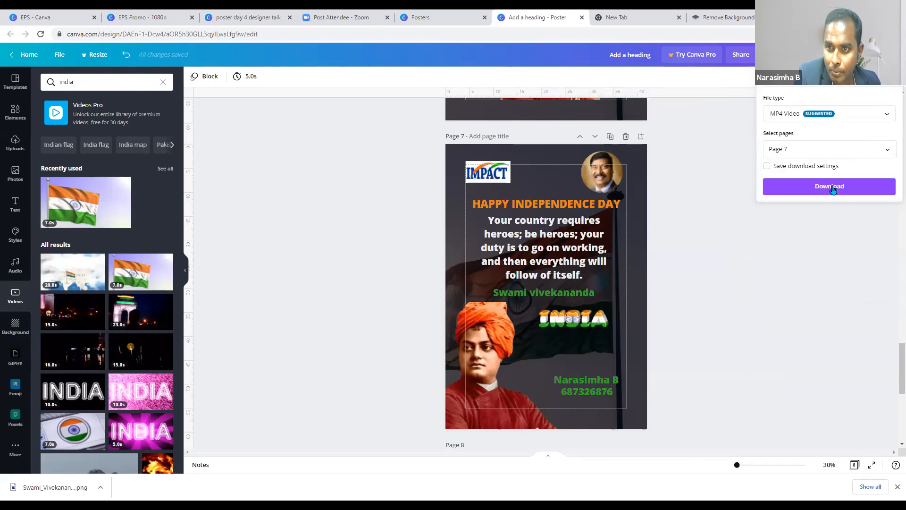
click(833, 189)
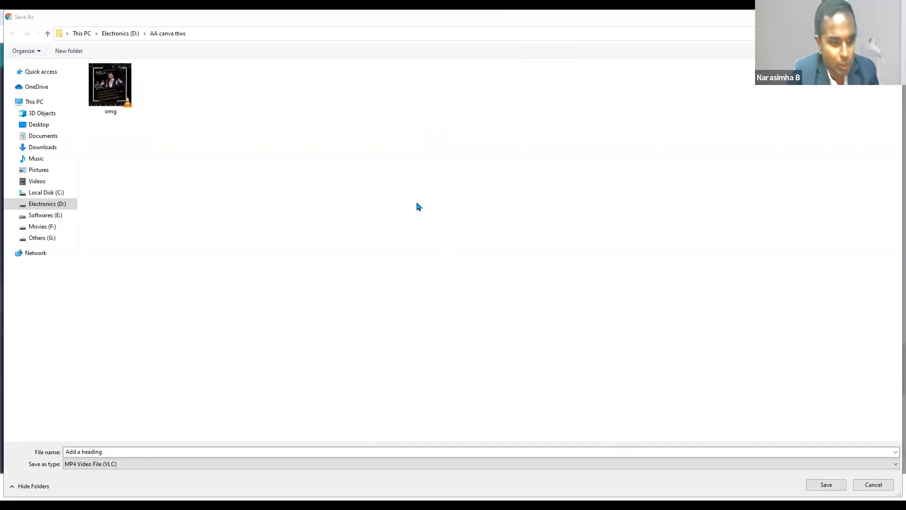
- Replace the file name with 'independence day' and save the MP4
click(89, 452)
drag(90, 451, 64, 450)
text(indepn)
key(BackSpace)
text(enden)
key(BackSpace)
key(BackSpace)
text(ence day)
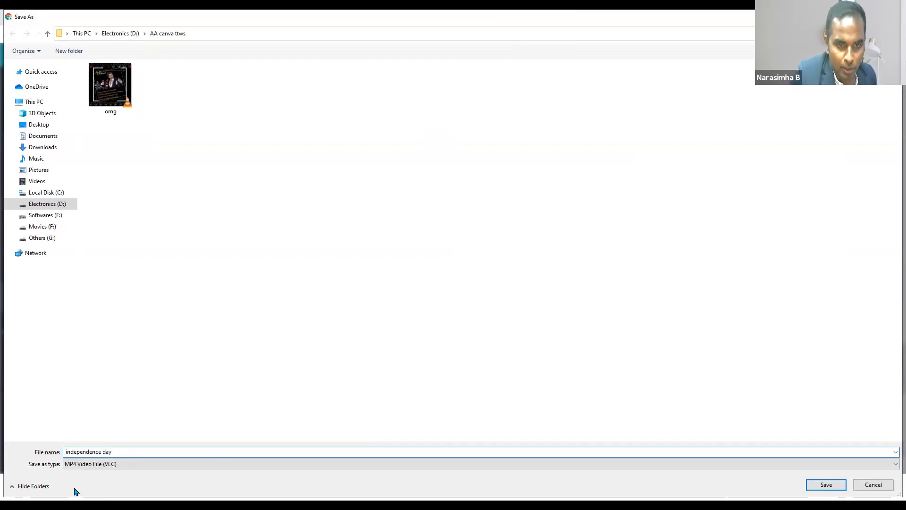
key(Return)
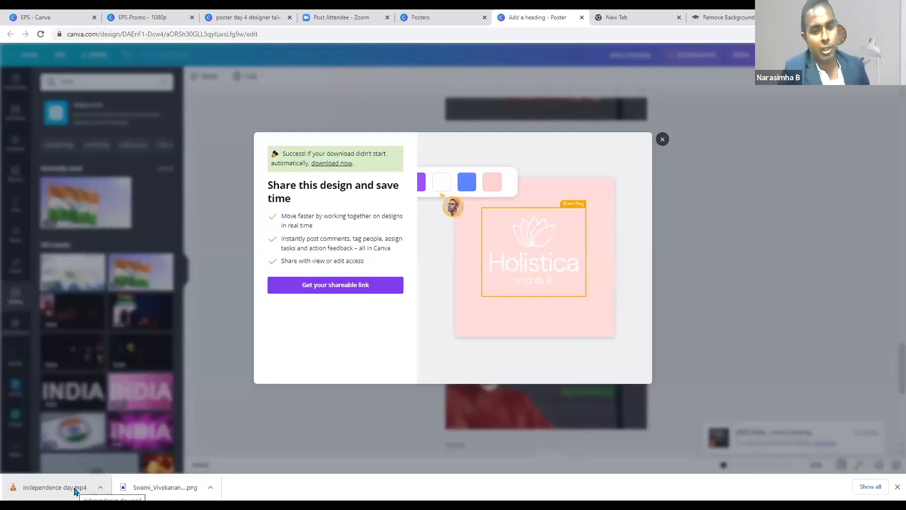
- Open independence day.mp4 from the download bar, then dismiss the share prompt
click(74, 490)
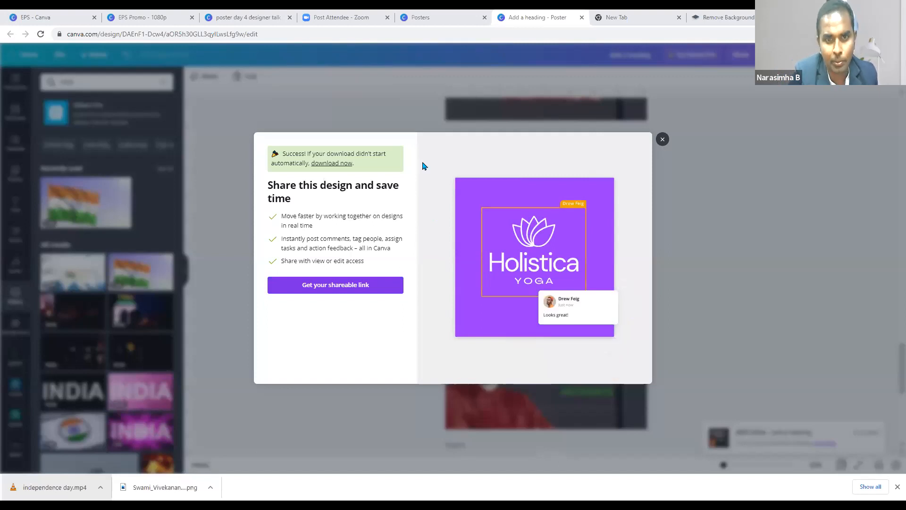
key(Escape)
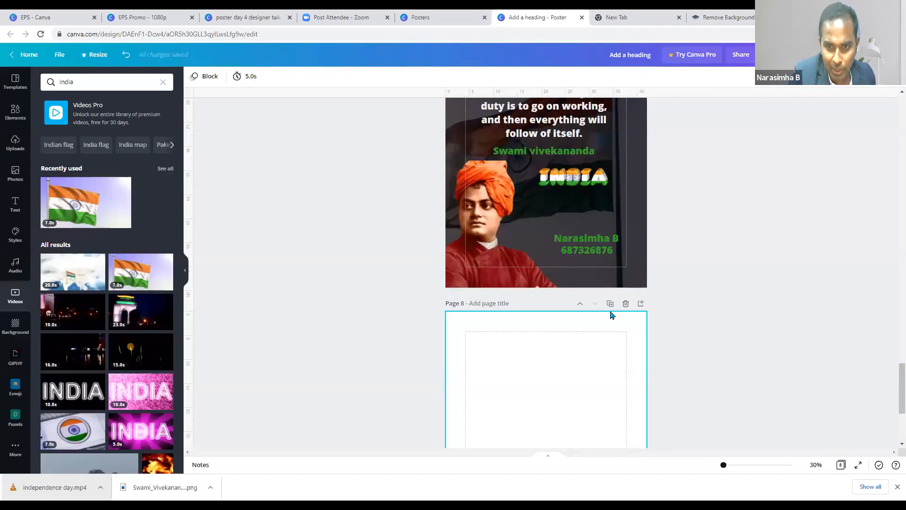
- Duplicate page 7 as a new page 8
scroll(611, 314, down, 3)
key(ctrl+d)
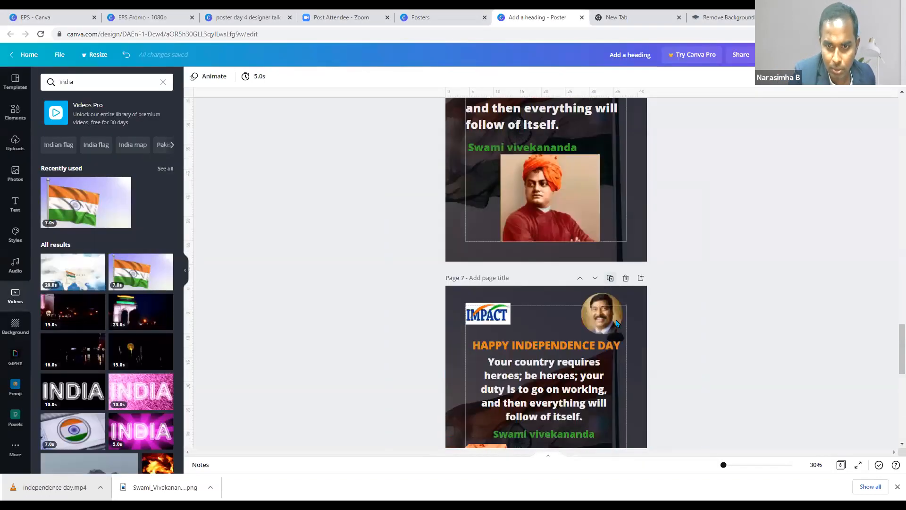
scroll(618, 342, down, 3)
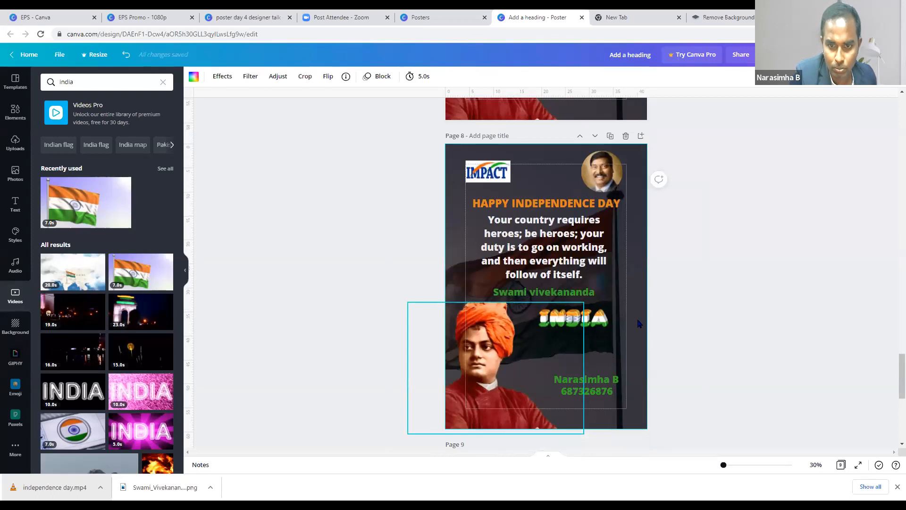
- Try the waving flag video on page 8, remove it, and delete the INDIA graphic
click(141, 272)
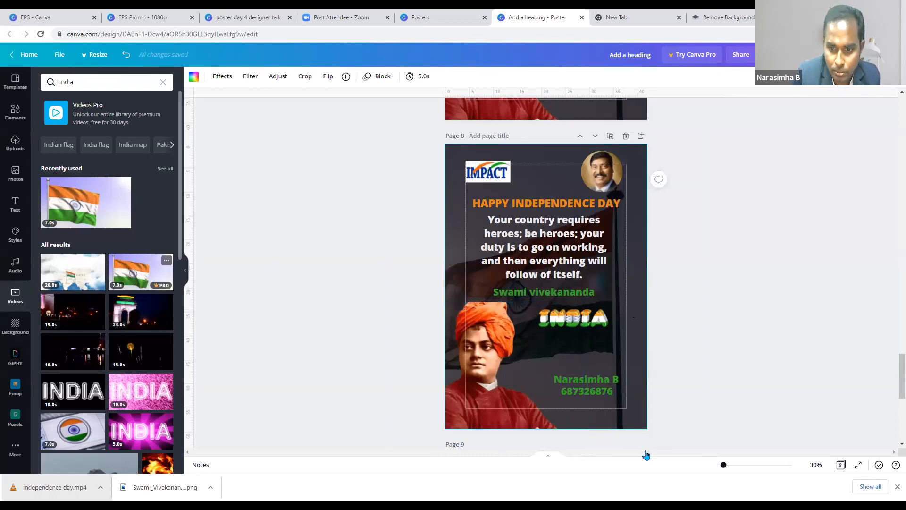
right_click(613, 305)
click(659, 454)
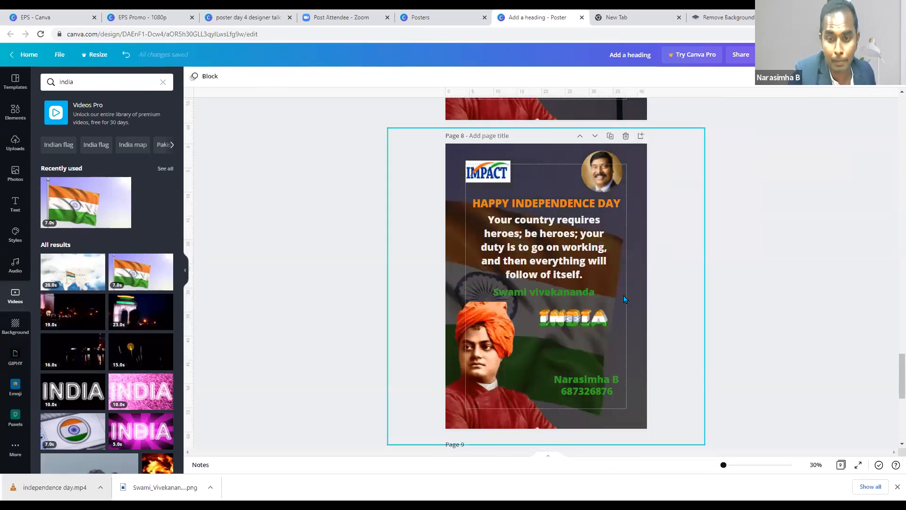
key(ctrl+z)
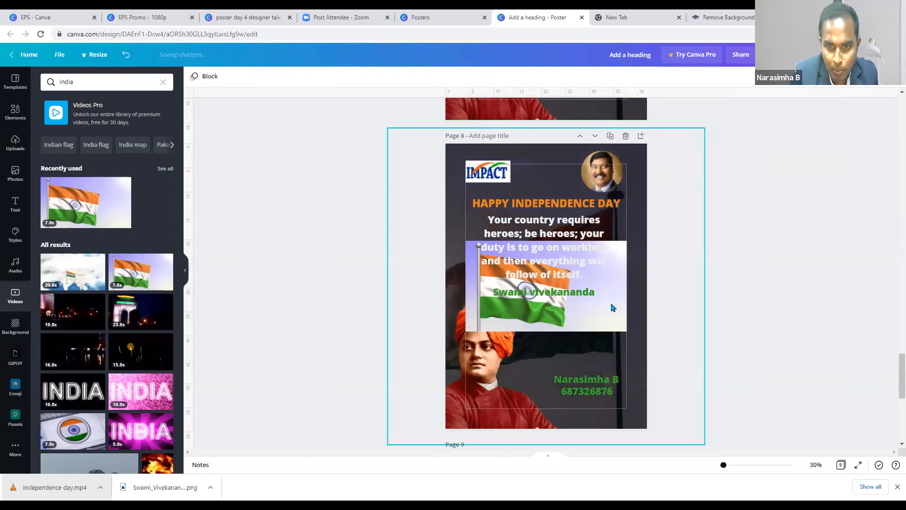
drag(619, 328, 617, 364)
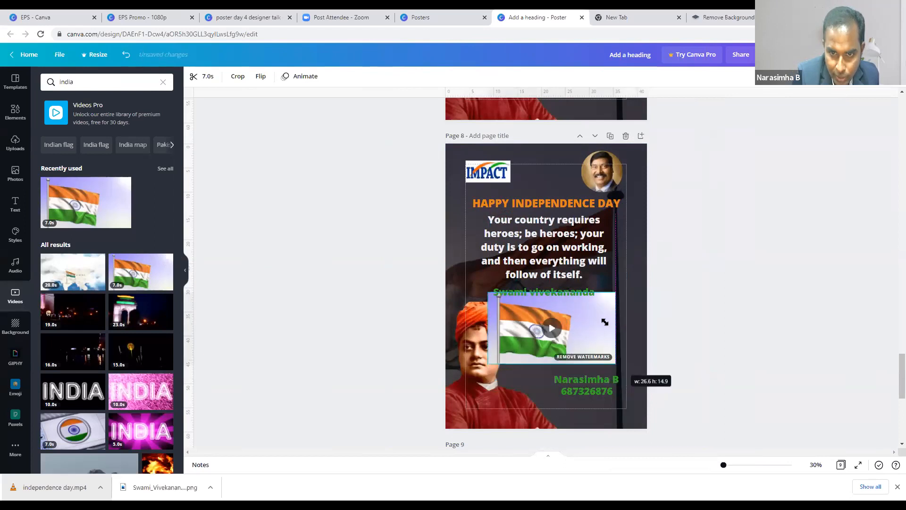
drag(596, 333, 682, 312)
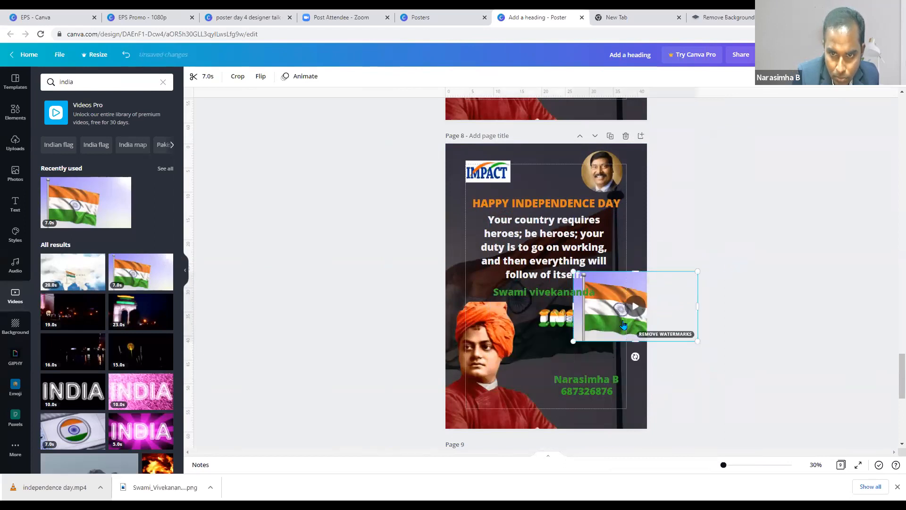
key(Delete)
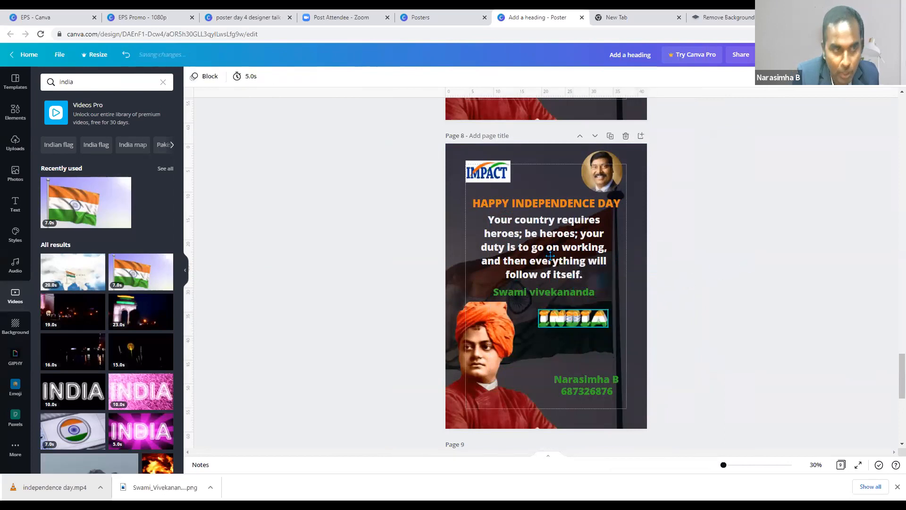
key(Delete)
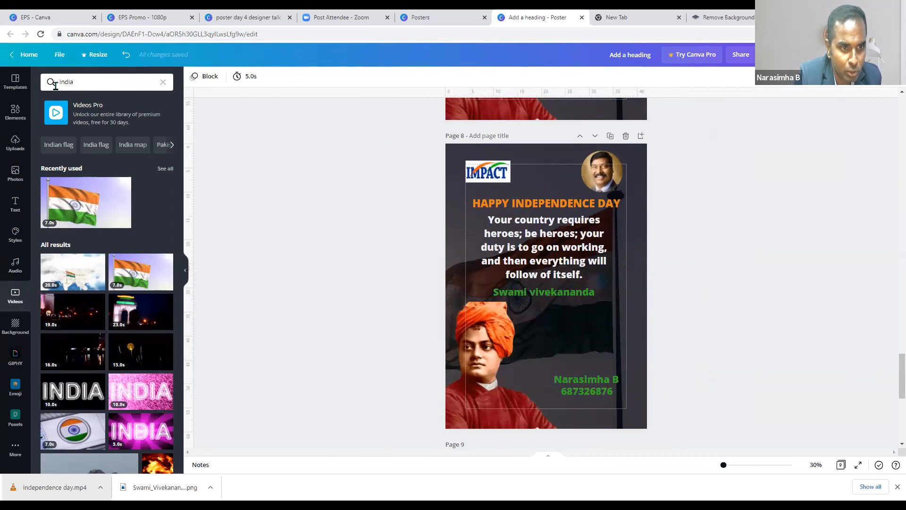
- Search the Videos panel for 'india' and 'India flag' clips
click(79, 83)
click(65, 89)
double_click(64, 90)
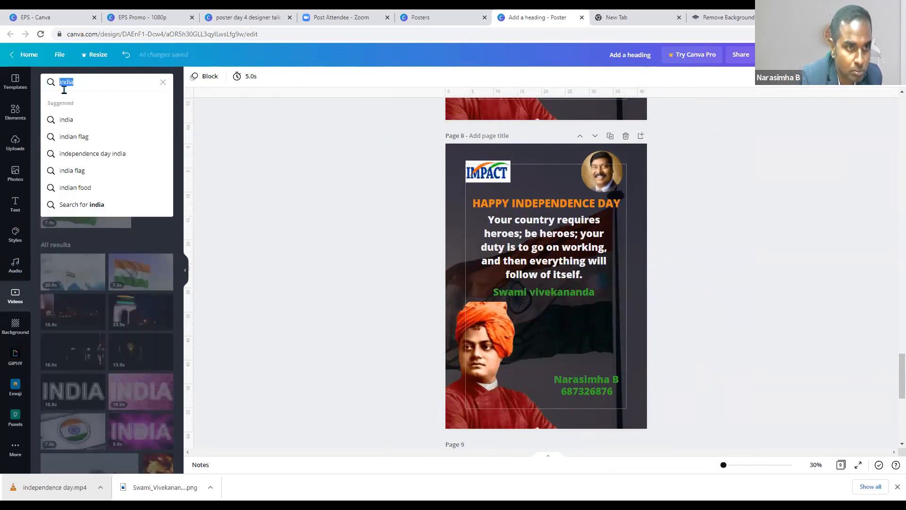
key(BackSpace)
text(india)
key(Return)
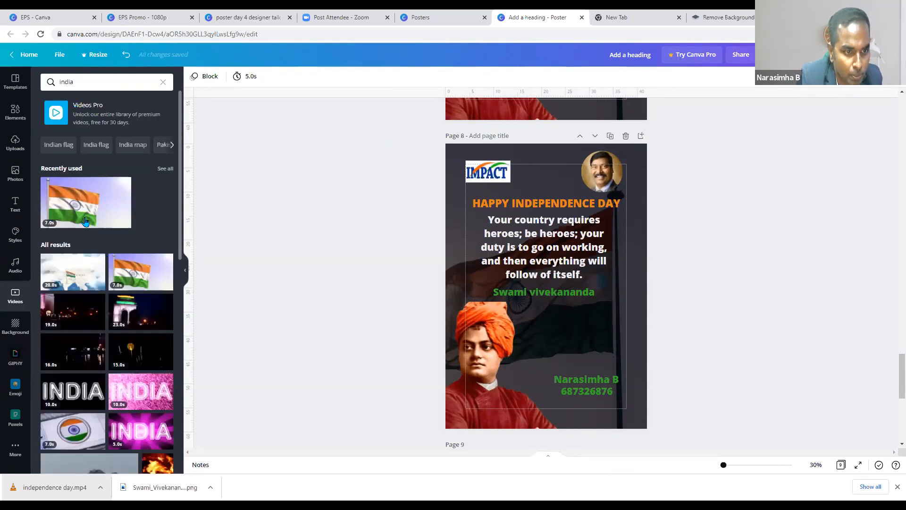
scroll(71, 274, down, 5)
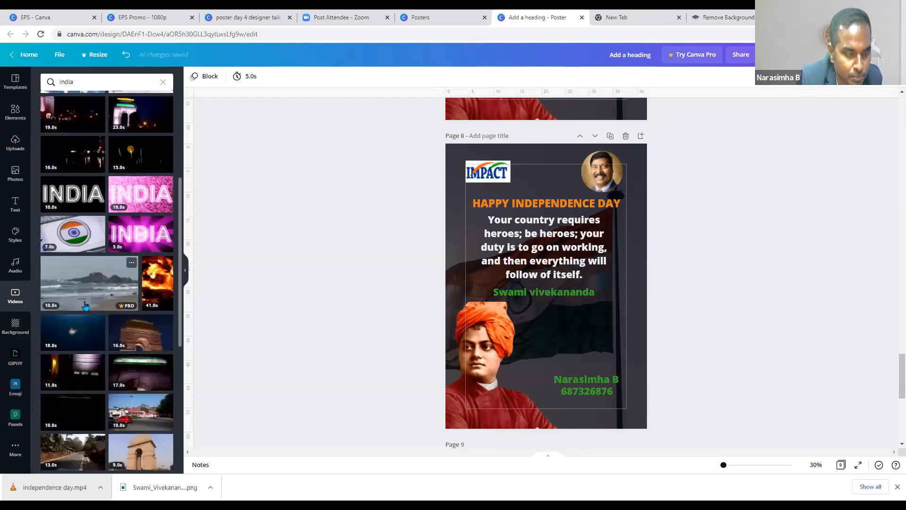
scroll(85, 306, down, 5)
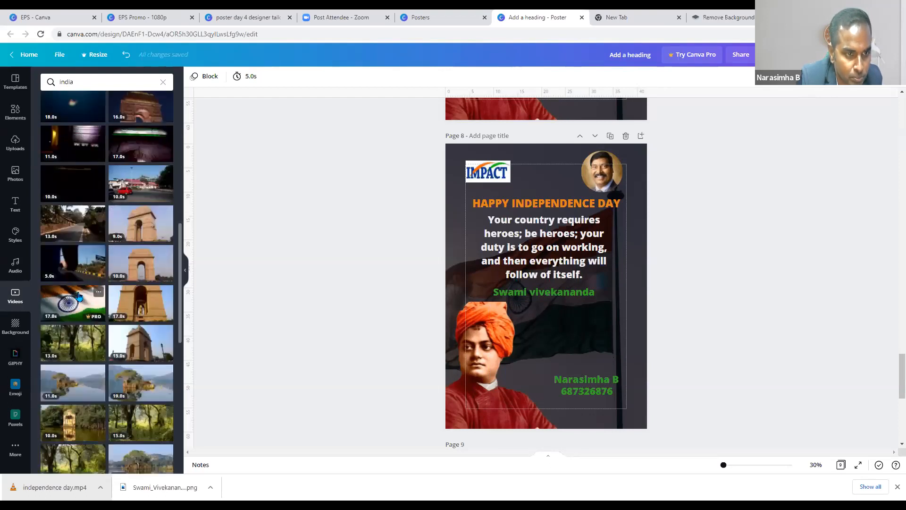
scroll(78, 296, down, 3)
scroll(79, 300, down, 4)
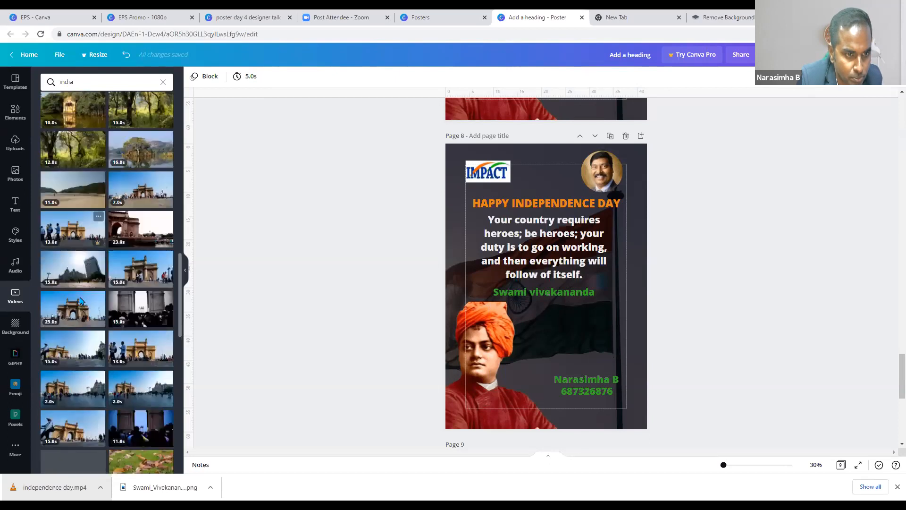
scroll(81, 301, down, 5)
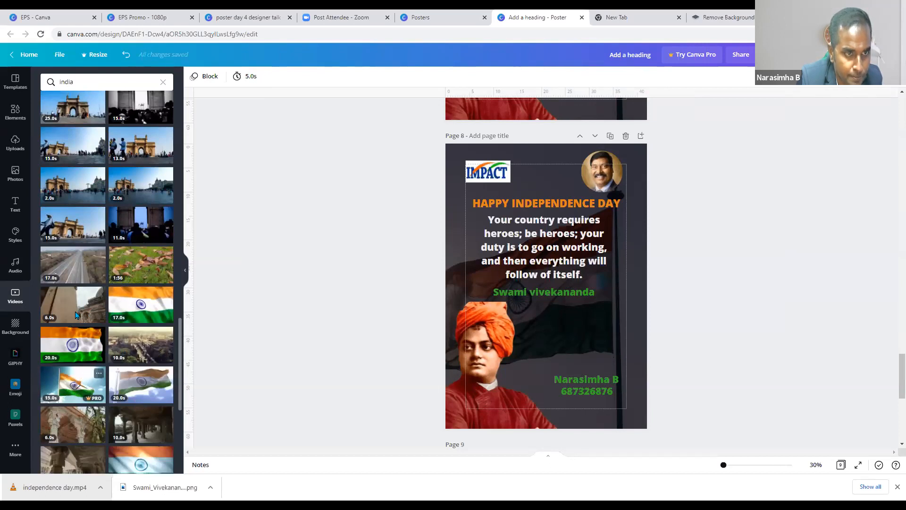
scroll(76, 316, up, 15)
click(94, 152)
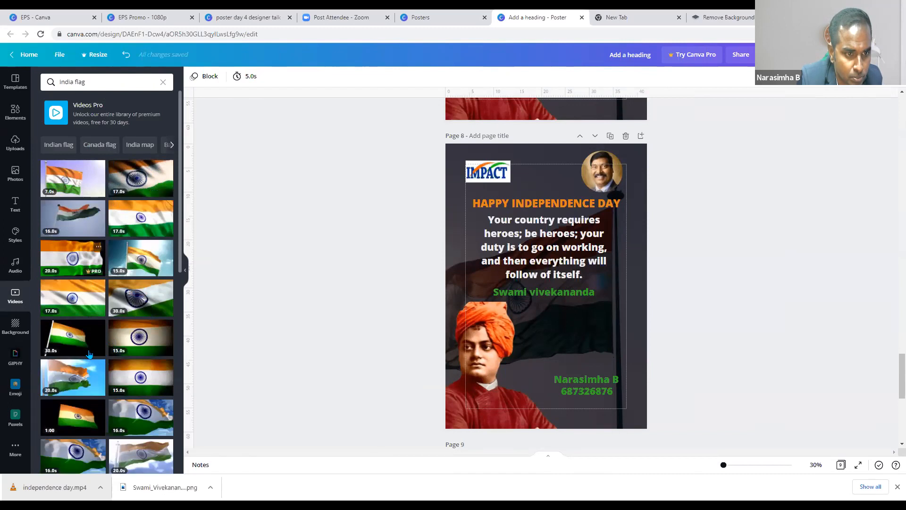
scroll(104, 237, down, 5)
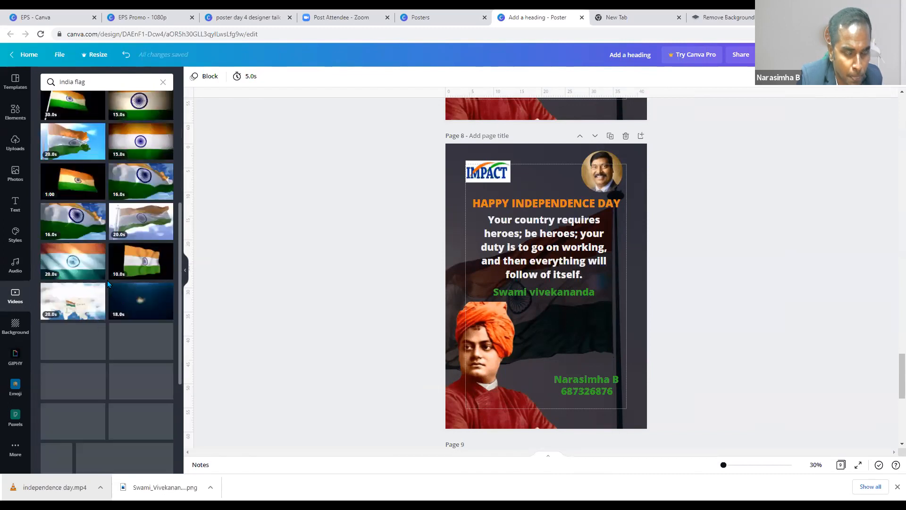
scroll(103, 237, up, 6)
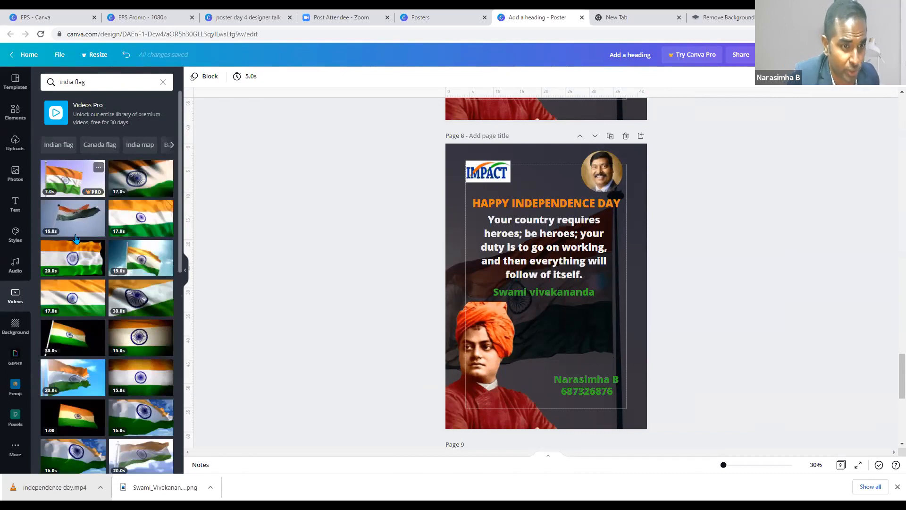
click(112, 84)
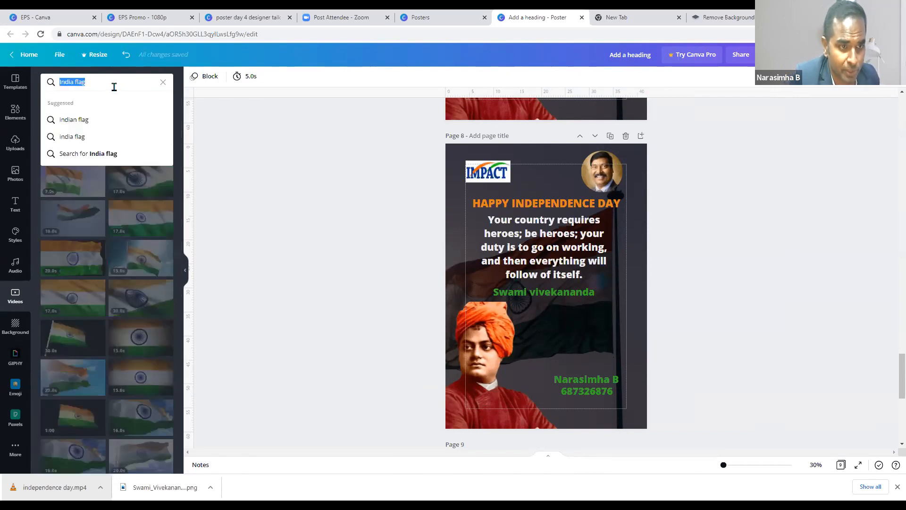
text(India flag)
- Clear the search and add the green Rain stock video to page 8
click(163, 81)
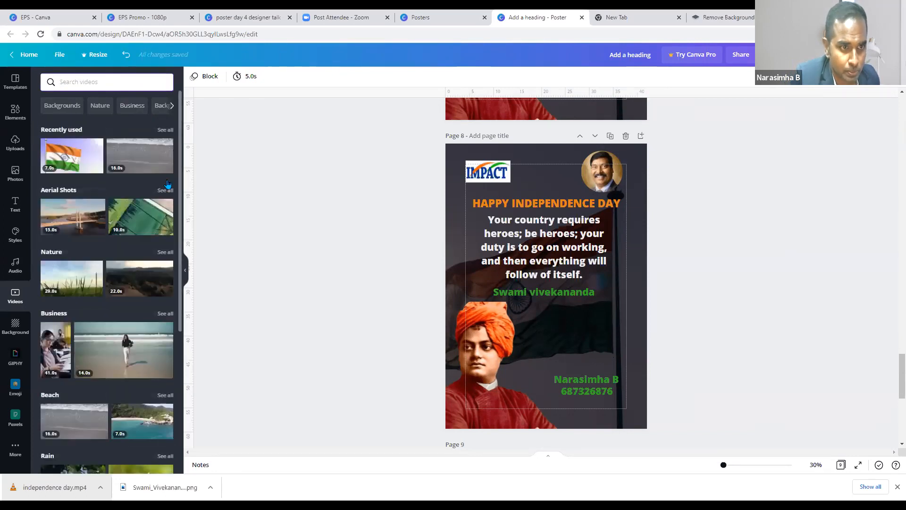
scroll(160, 289, down, 4)
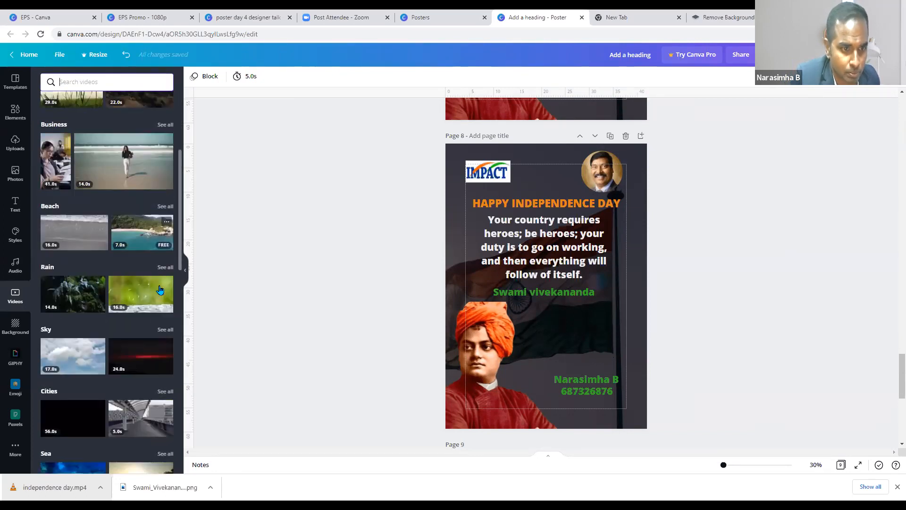
click(127, 301)
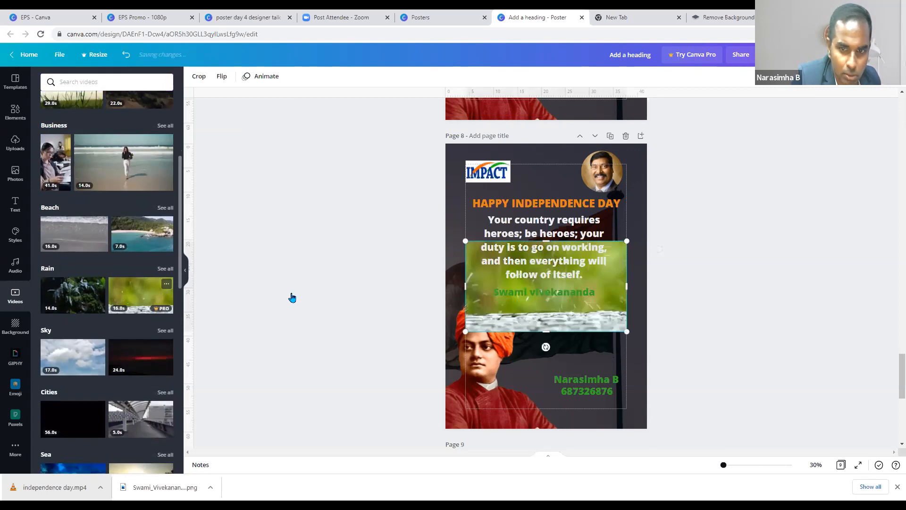
- Move the Rain clip off the page, add the Beach video and shrink it beside the portrait
drag(537, 294, 73, 303)
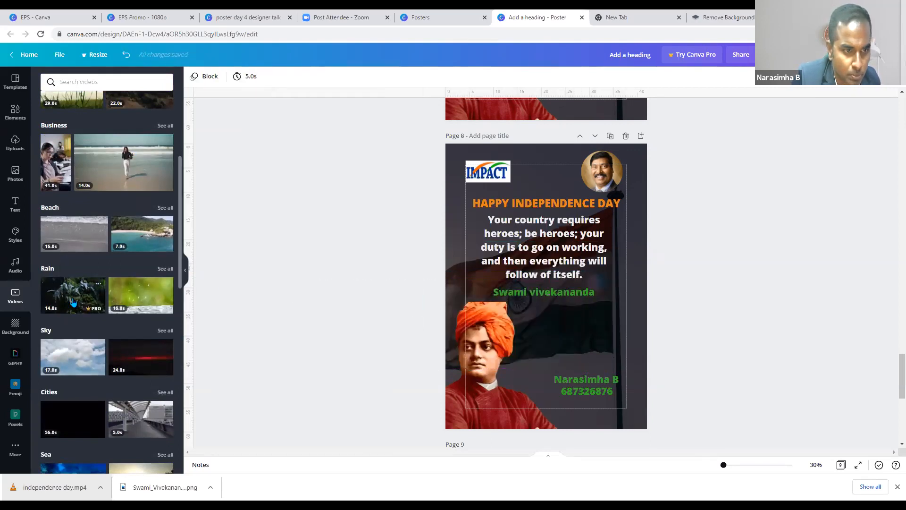
click(72, 241)
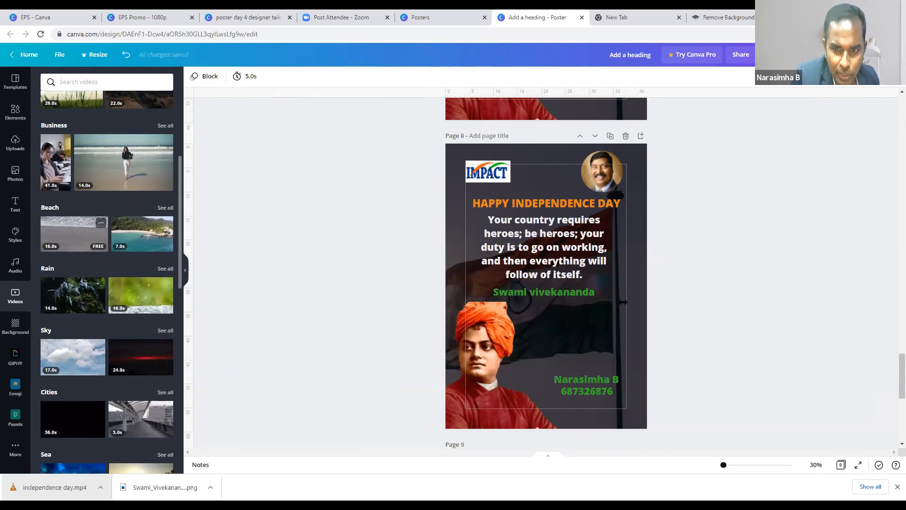
drag(614, 300, 626, 340)
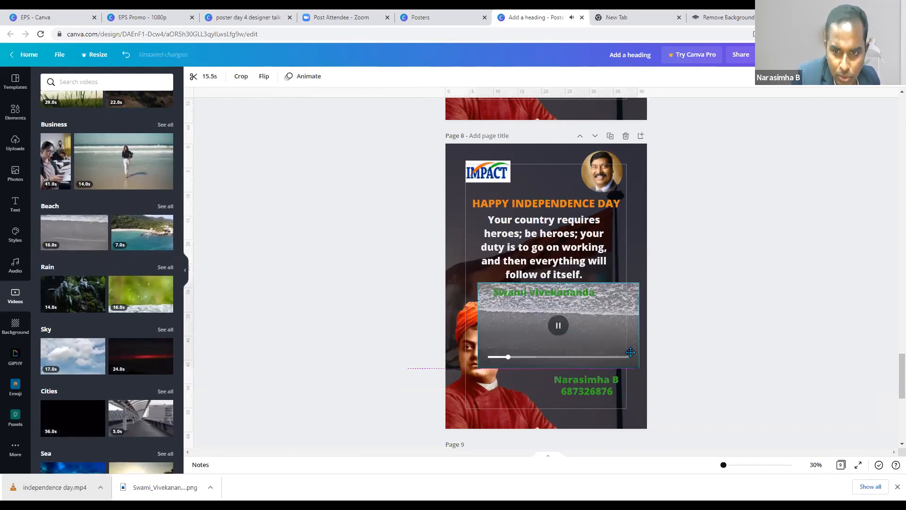
drag(640, 371, 551, 333)
double_click(551, 332)
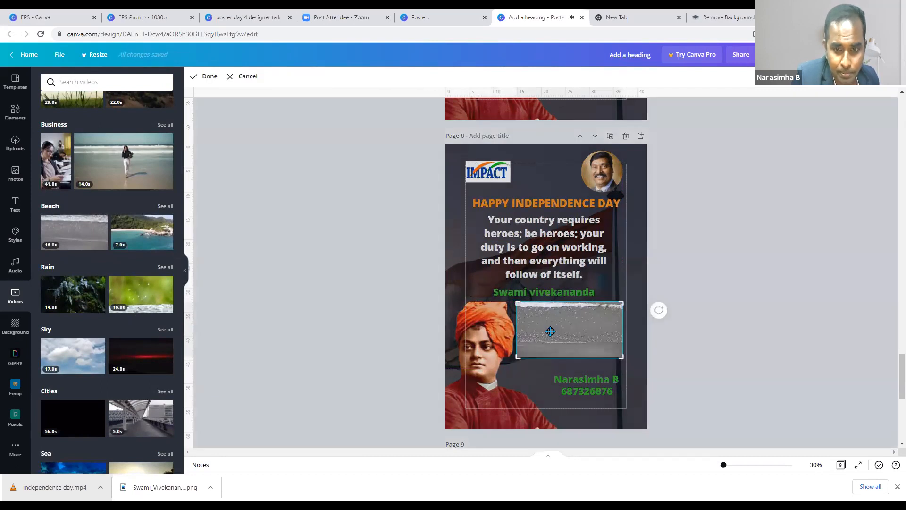
double_click(551, 332)
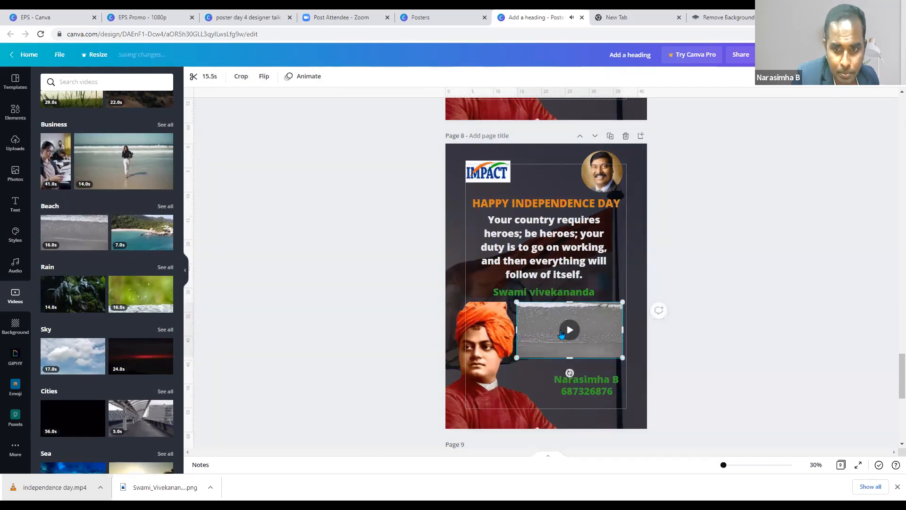
- Trim the beach clip to 2.5 seconds and nudge it slightly lower
click(220, 85)
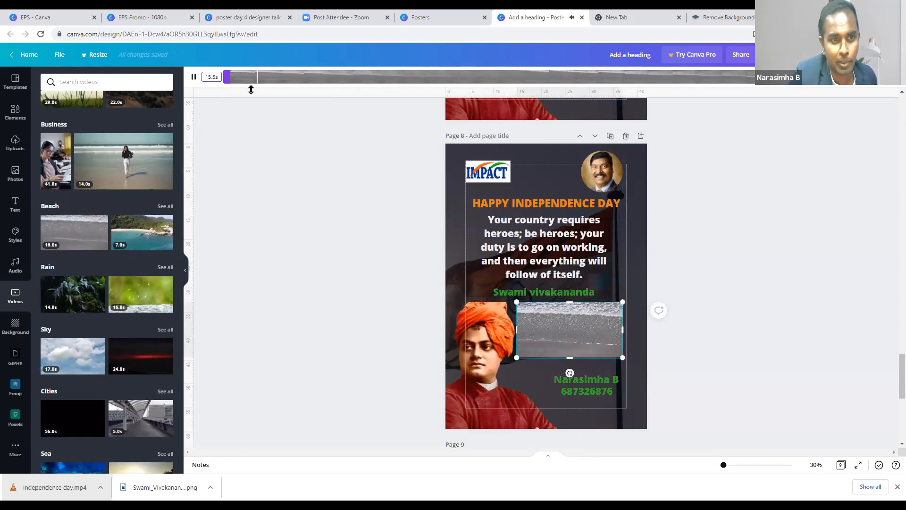
click(602, 338)
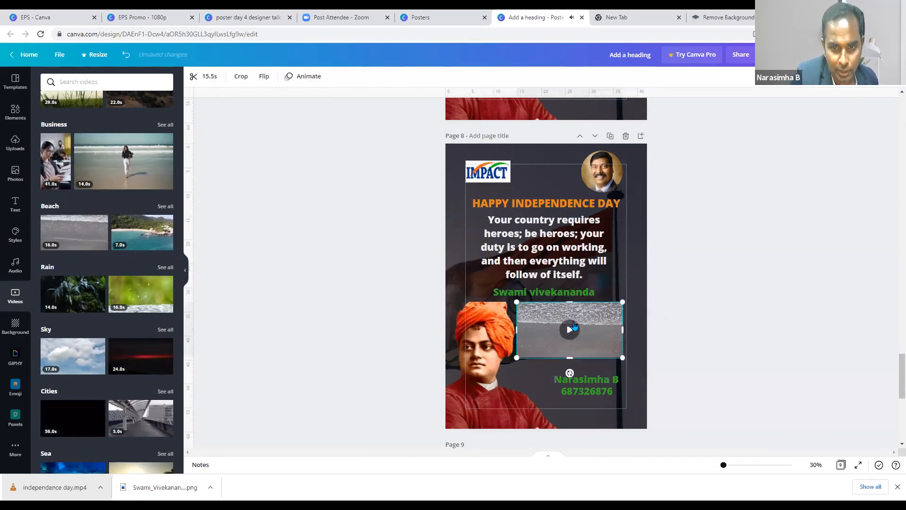
click(207, 77)
drag(230, 78, 314, 81)
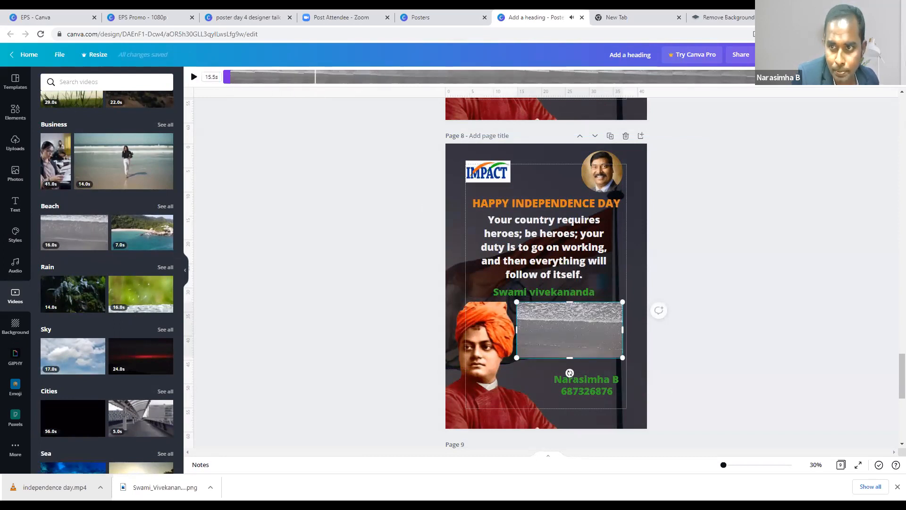
drag(753, 76, 339, 77)
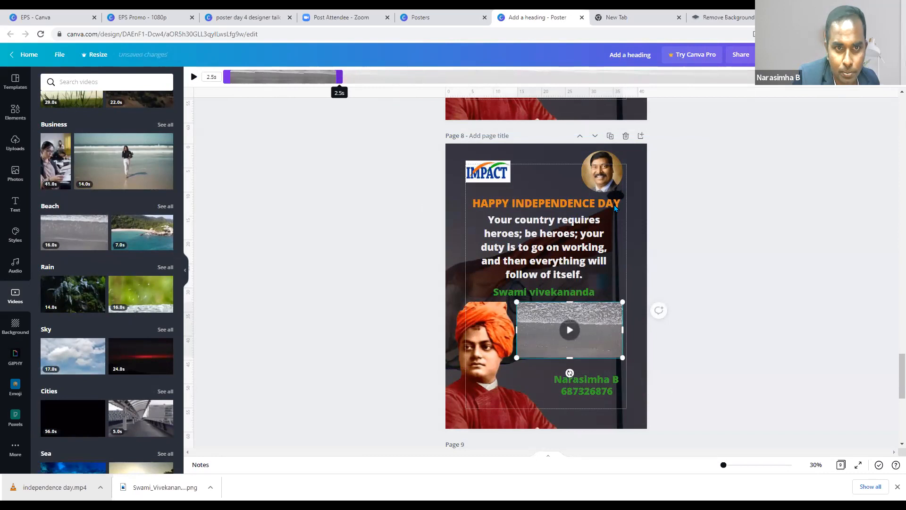
click(667, 248)
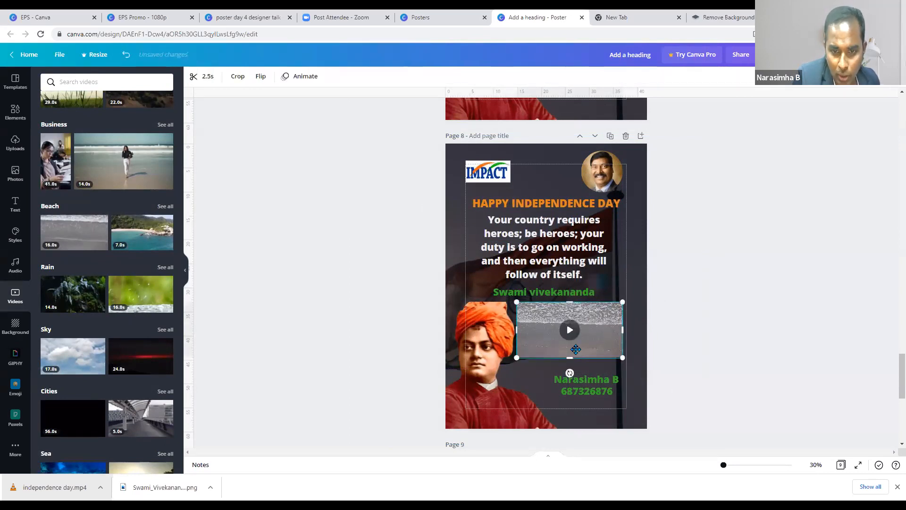
drag(576, 349, 577, 360)
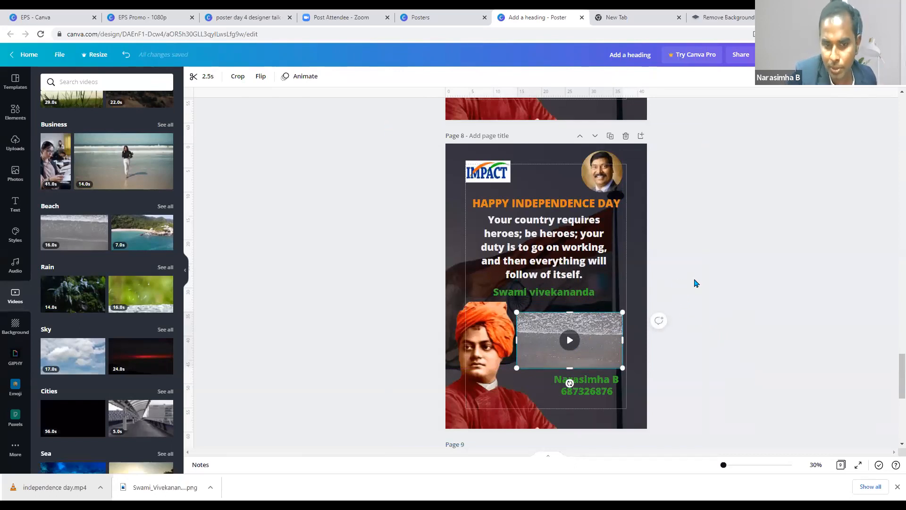
scroll(694, 284, down, 3)
scroll(694, 283, up, 5)
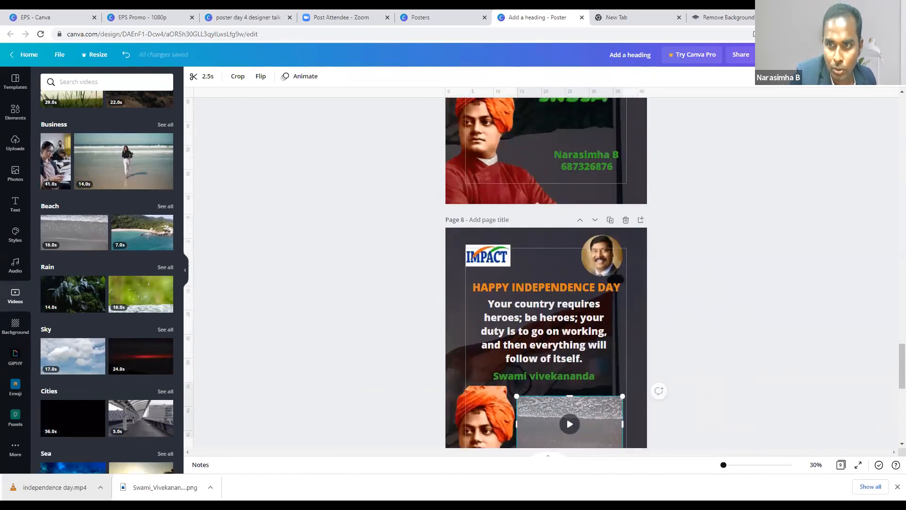
- Select the beach video on page 8 and delete it
click(821, 55)
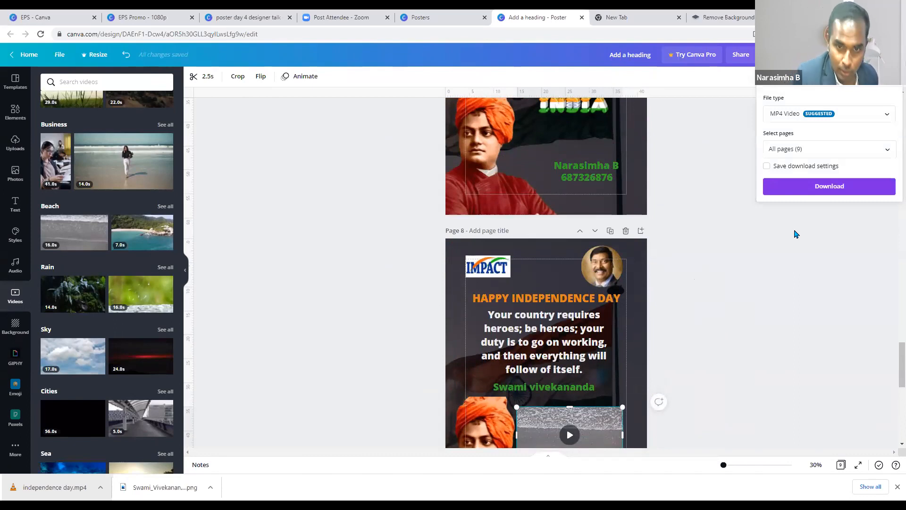
click(779, 182)
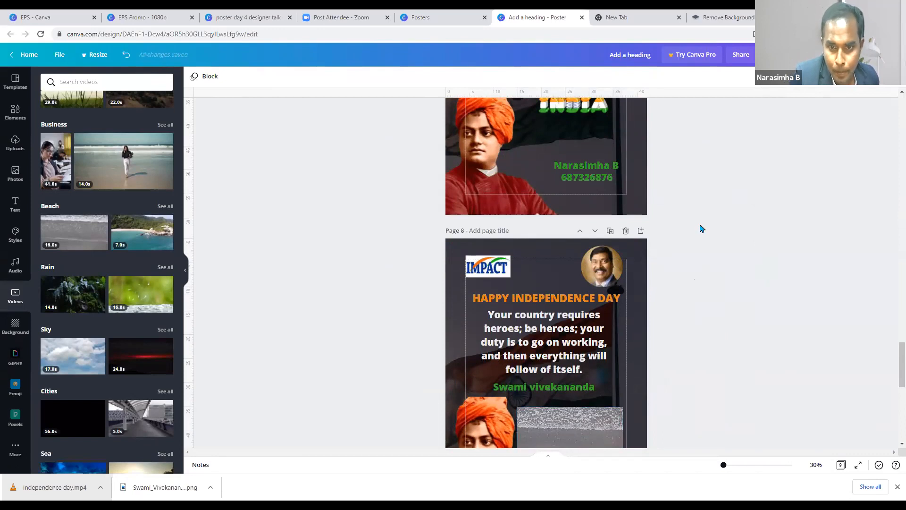
scroll(691, 283, down, 2)
scroll(690, 282, down, 1)
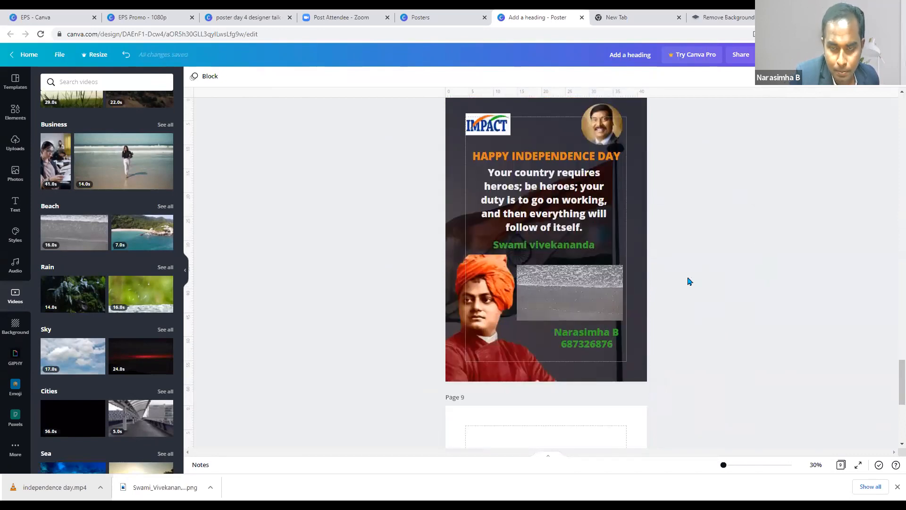
scroll(688, 282, down, 3)
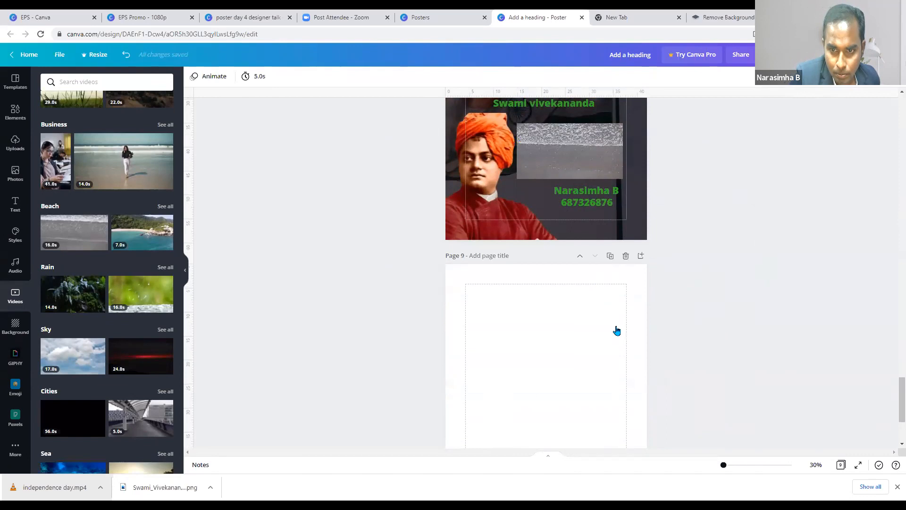
scroll(628, 335, up, 3)
click(576, 267)
key(Delete)
scroll(567, 260, down, 3)
- Undo the deletion, then go to the EPS Promo tab and the EPS - Canva folder
key(ctrl+z)
key(ctrl+z)
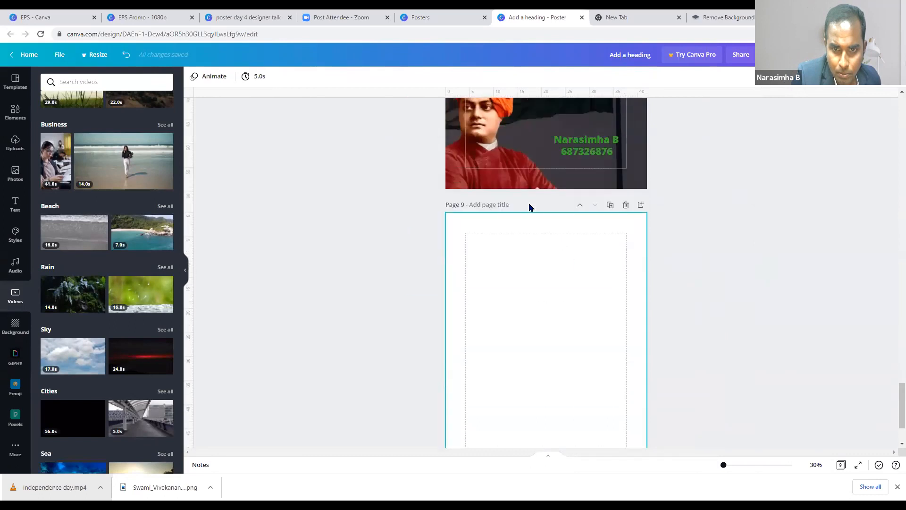
click(160, 18)
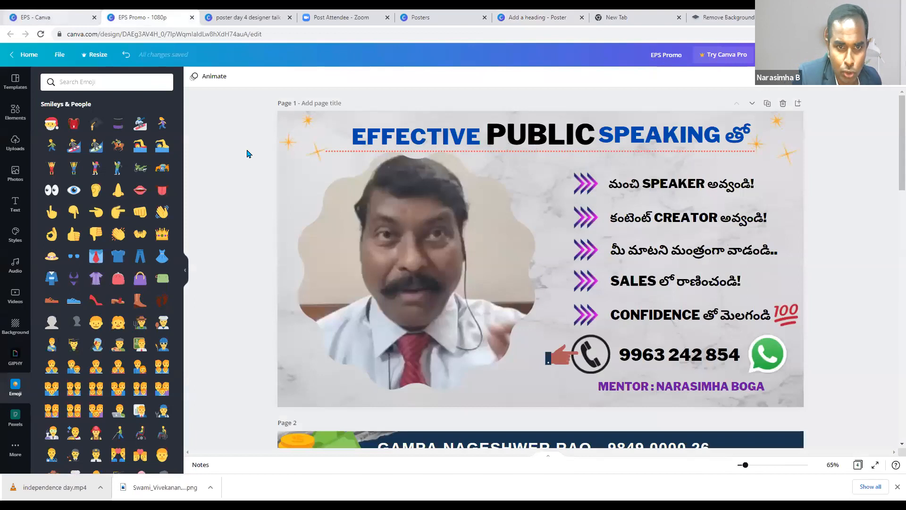
key(ctrl+shift+Tab)
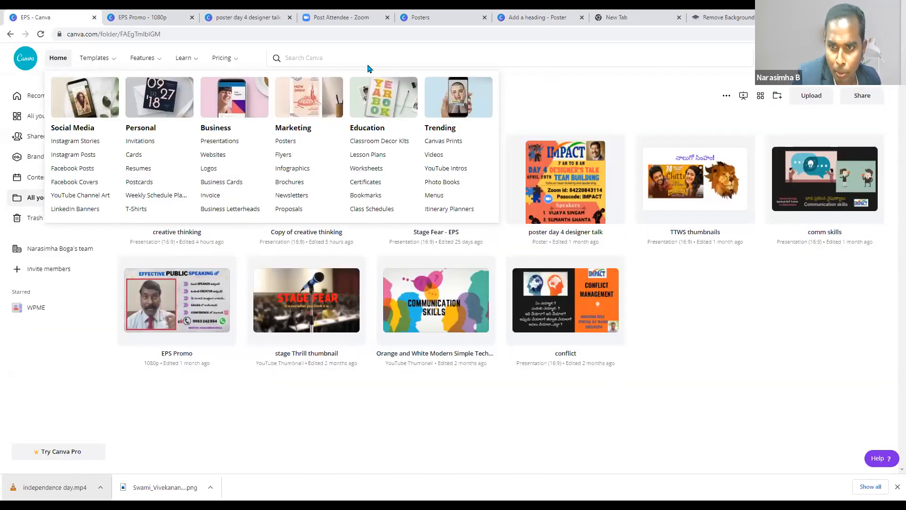
- Open the TTWS thumbnails design from the folder in a new editor tab
click(673, 189)
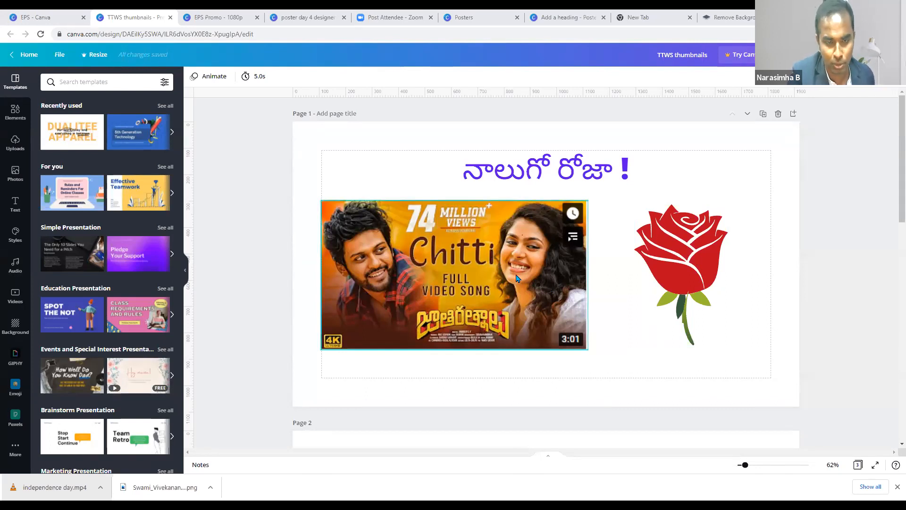
- Show the Uploads library of uploaded media in the left sidebar
scroll(517, 281, down, 1)
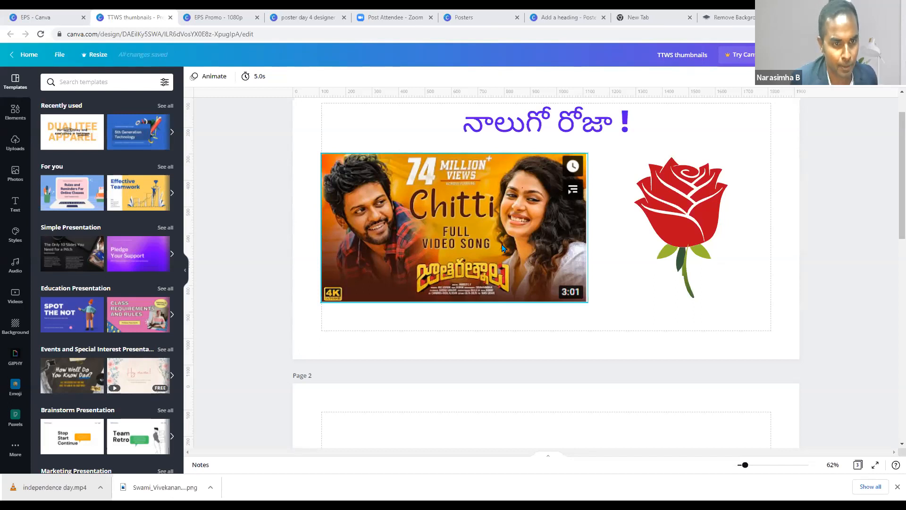
click(16, 142)
scroll(113, 330, down, 10)
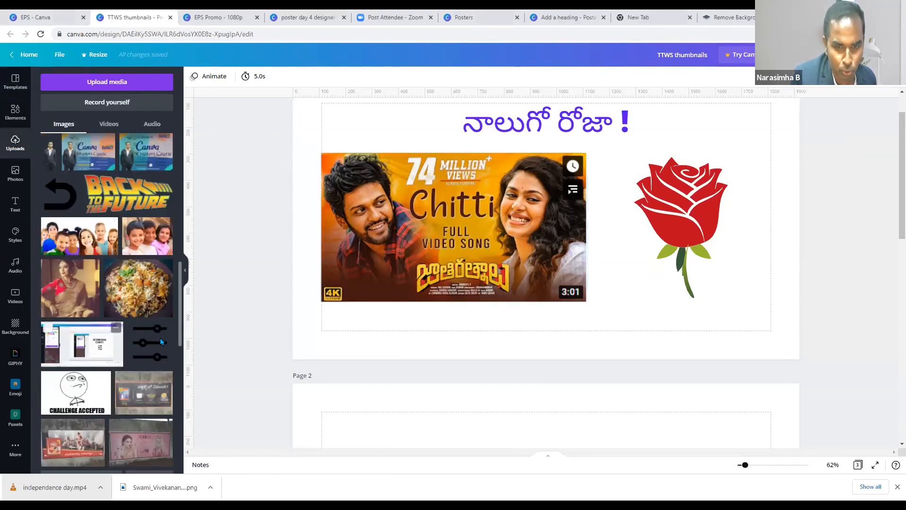
scroll(160, 338, down, 2)
scroll(336, 374, down, 8)
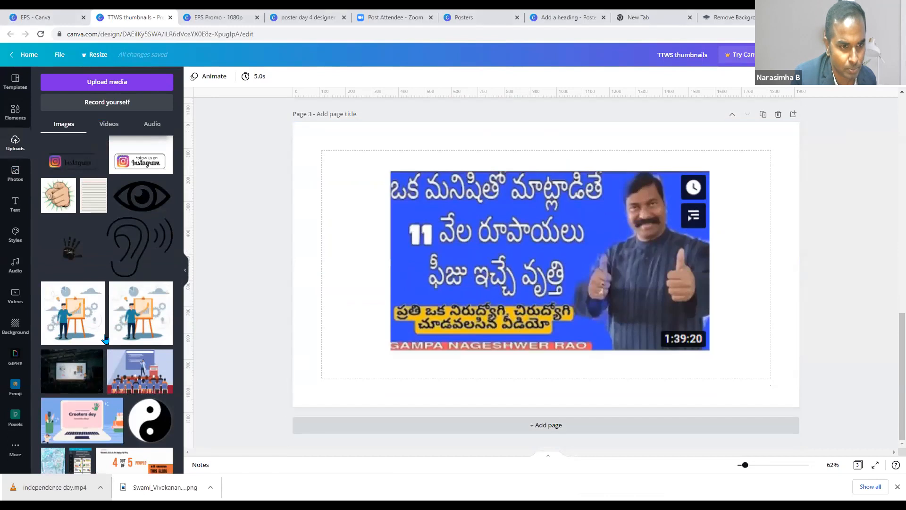
scroll(106, 342, down, 15)
scroll(105, 343, down, 10)
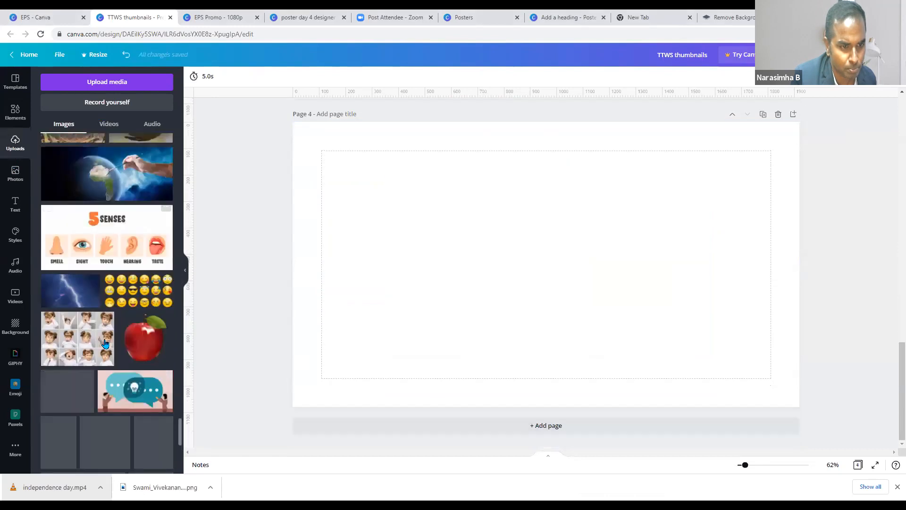
scroll(103, 344, down, 10)
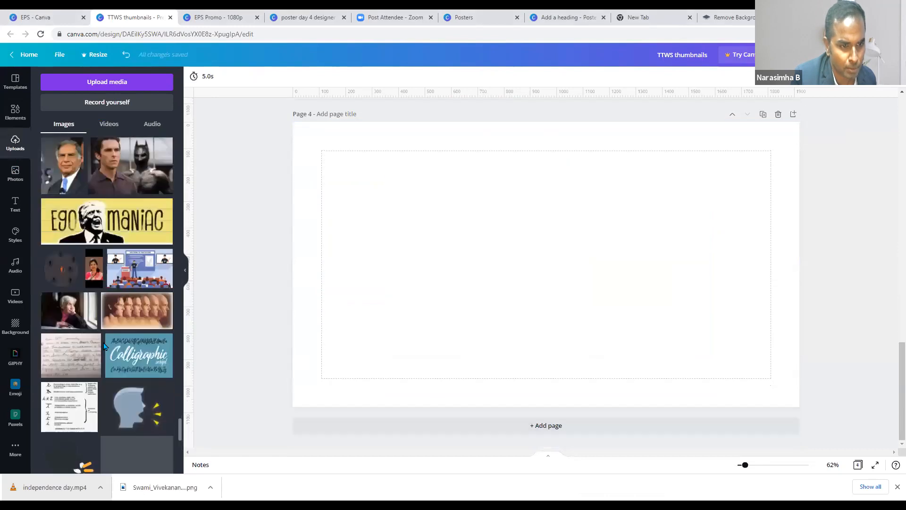
scroll(105, 347, down, 10)
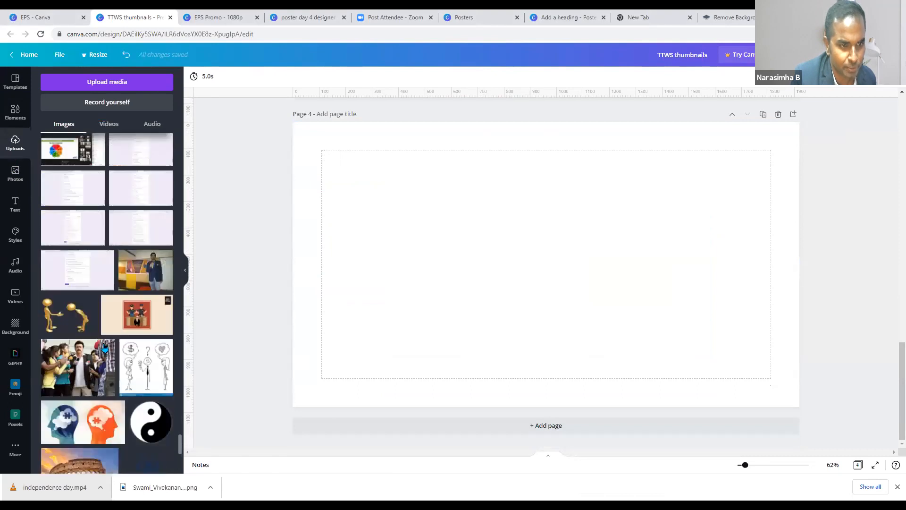
scroll(104, 348, down, 5)
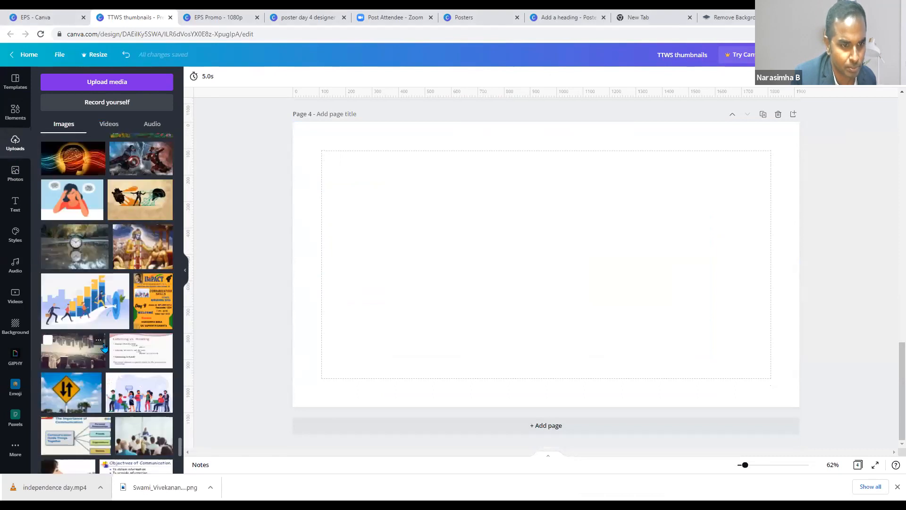
scroll(104, 348, down, 10)
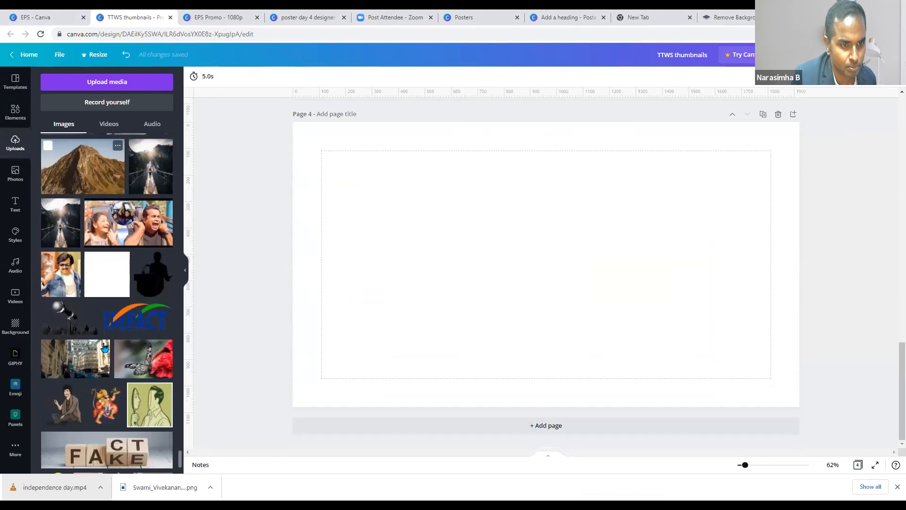
scroll(104, 350, down, 5)
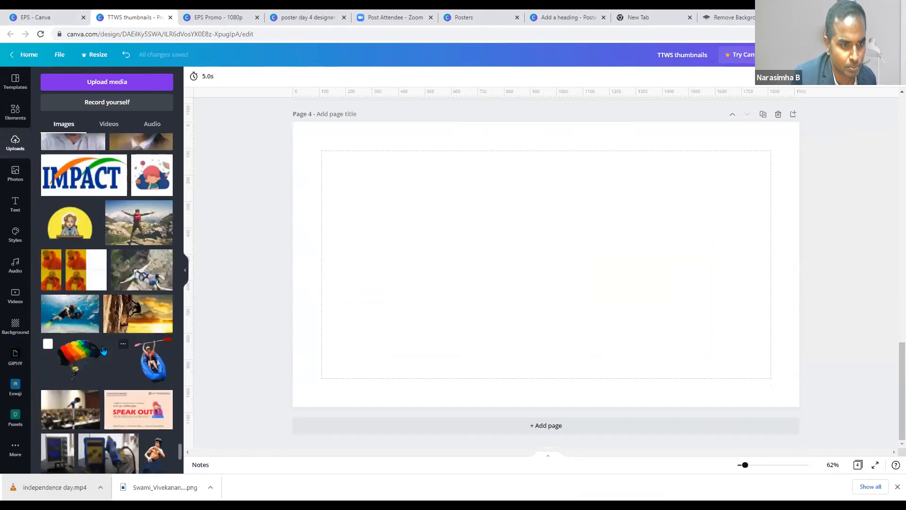
scroll(103, 349, up, 2)
scroll(103, 349, up, 10)
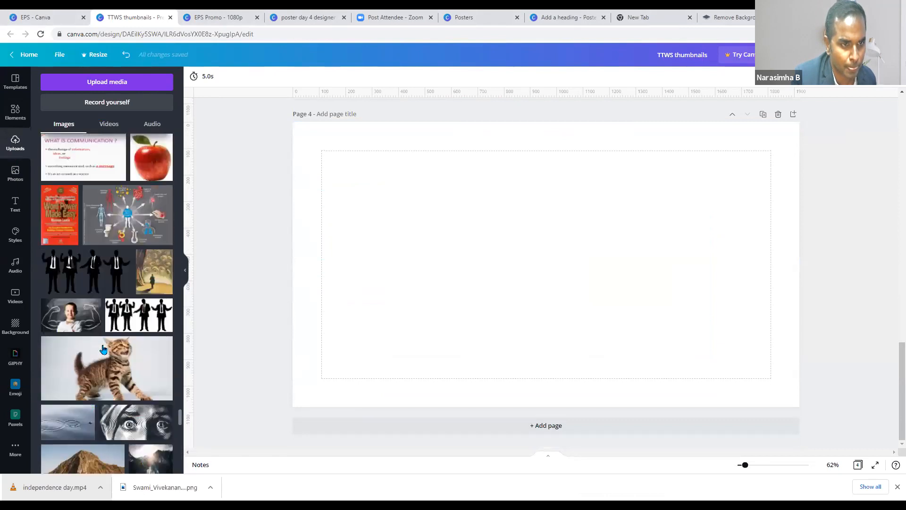
scroll(103, 349, up, 10)
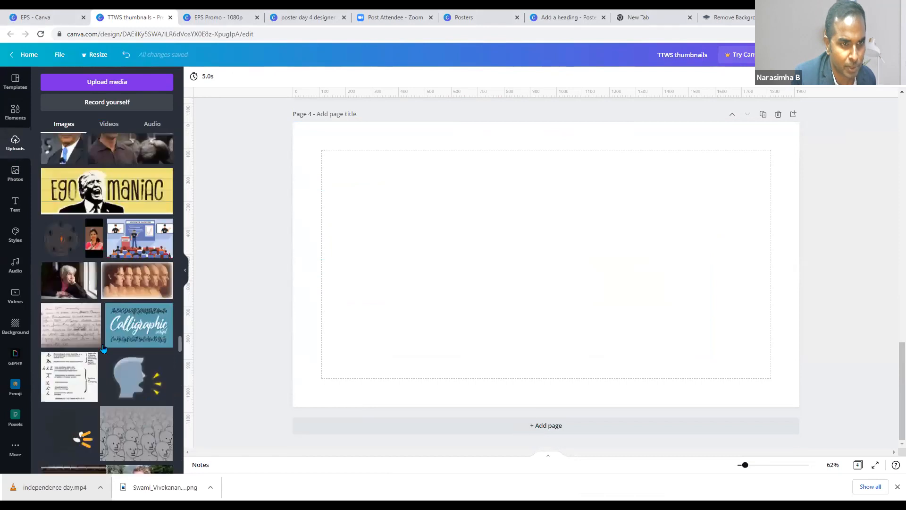
scroll(103, 348, up, 10)
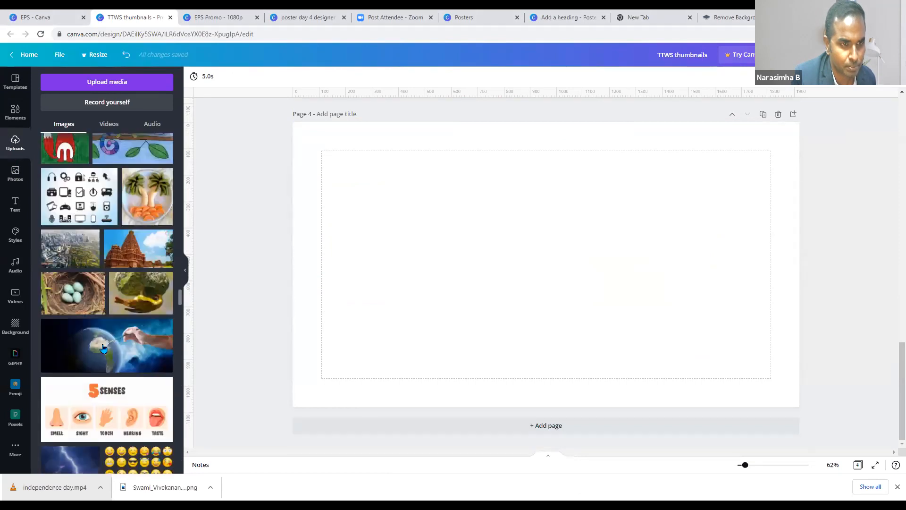
scroll(104, 348, up, 5)
scroll(103, 349, up, 20)
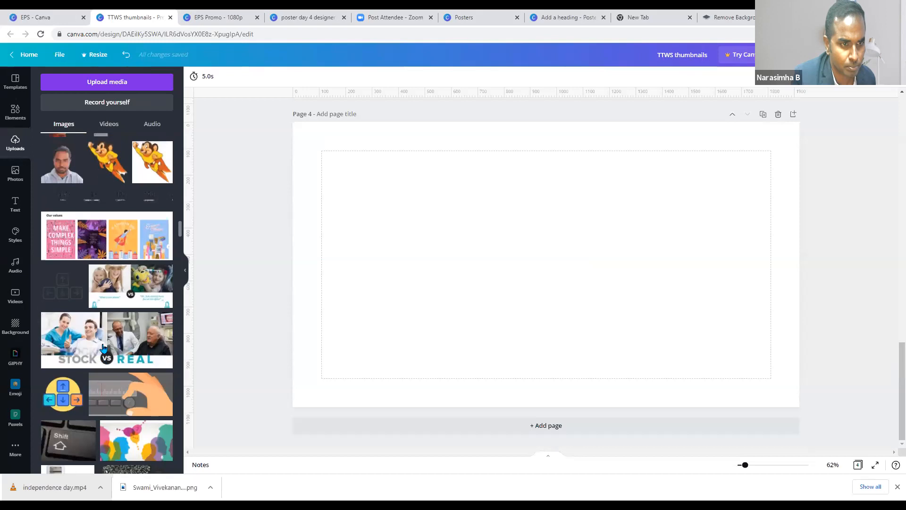
scroll(103, 348, up, 15)
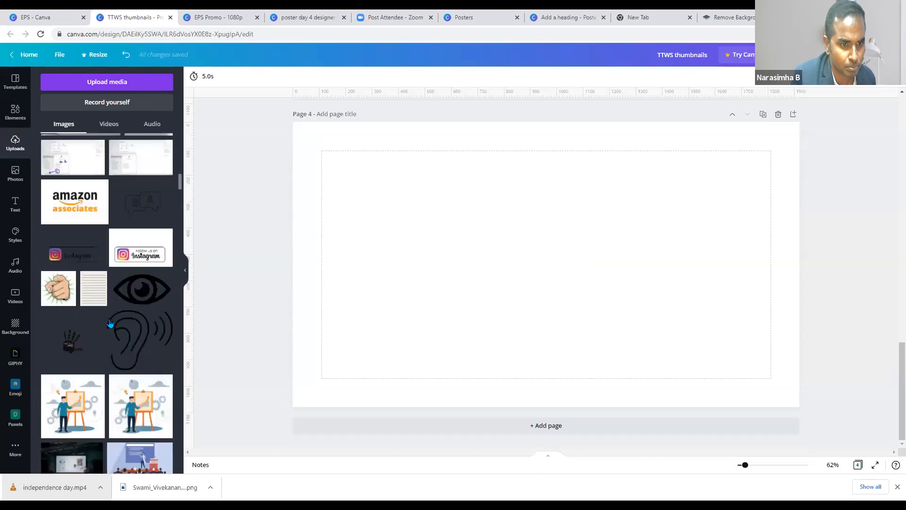
scroll(110, 323, up, 5)
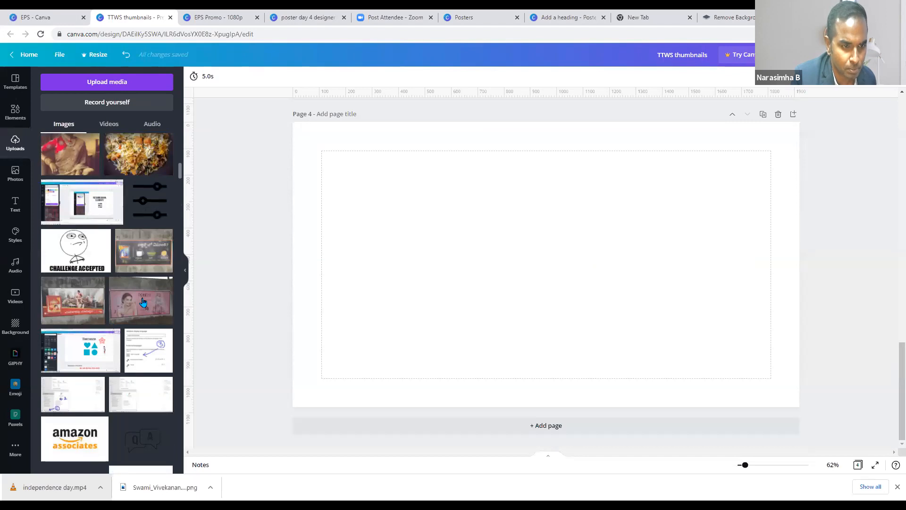
scroll(118, 340, up, 5)
scroll(115, 349, down, 4)
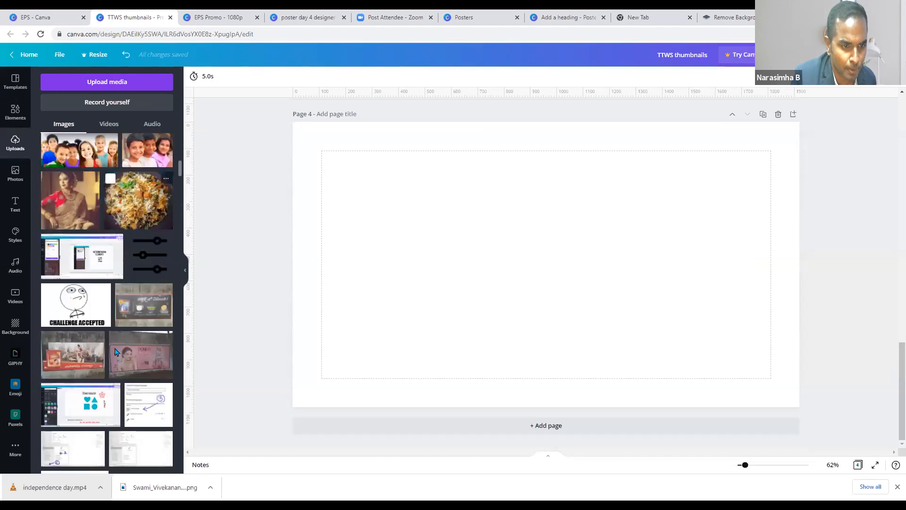
scroll(137, 354, down, 1)
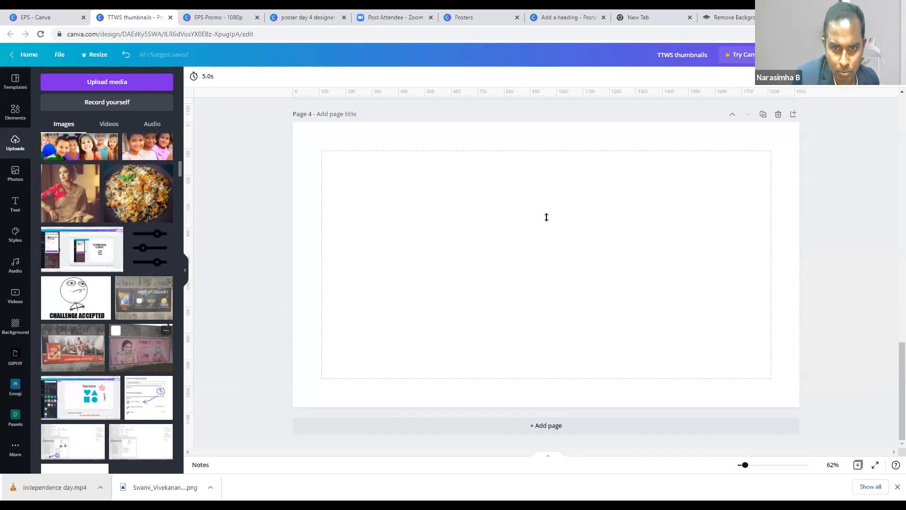
- Place the POND'S ad photo on page 4, trim its top, and move it up, then left and down
drag(546, 160, 547, 219)
drag(546, 368, 544, 331)
click(702, 295)
click(489, 250)
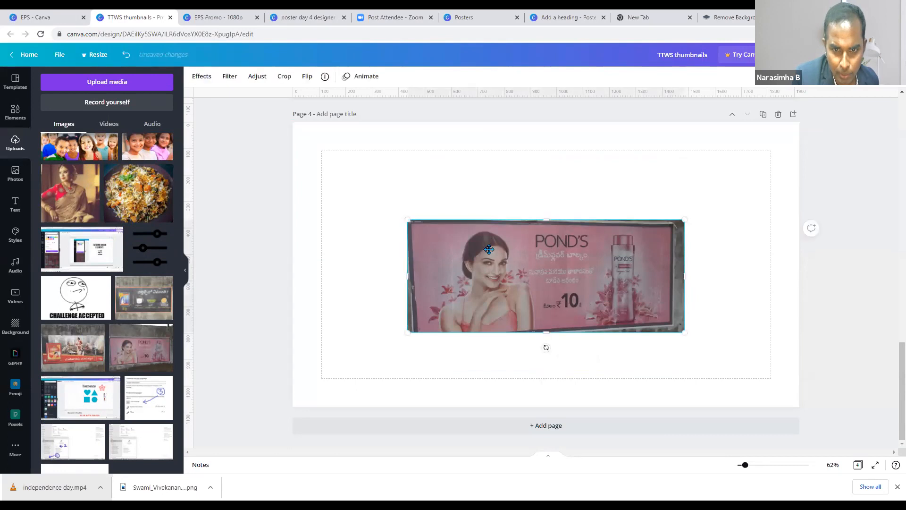
drag(489, 249, 471, 184)
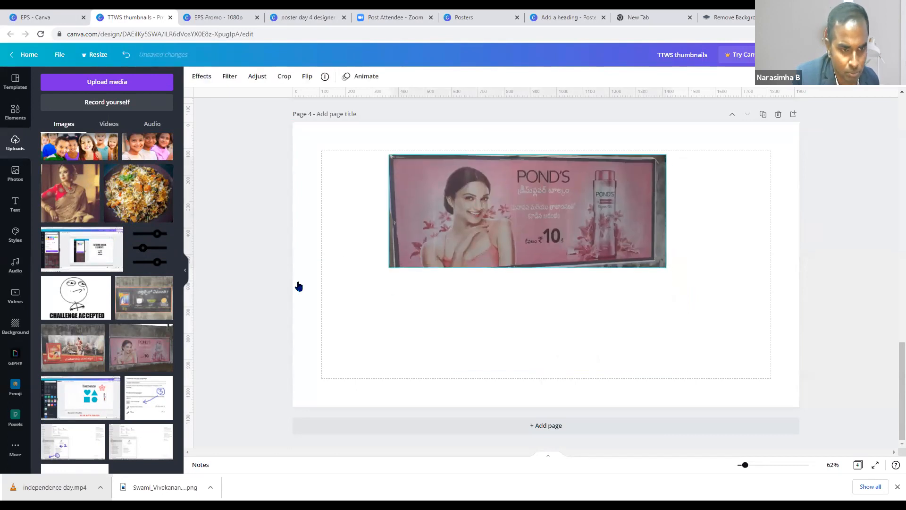
drag(397, 190, 164, 366)
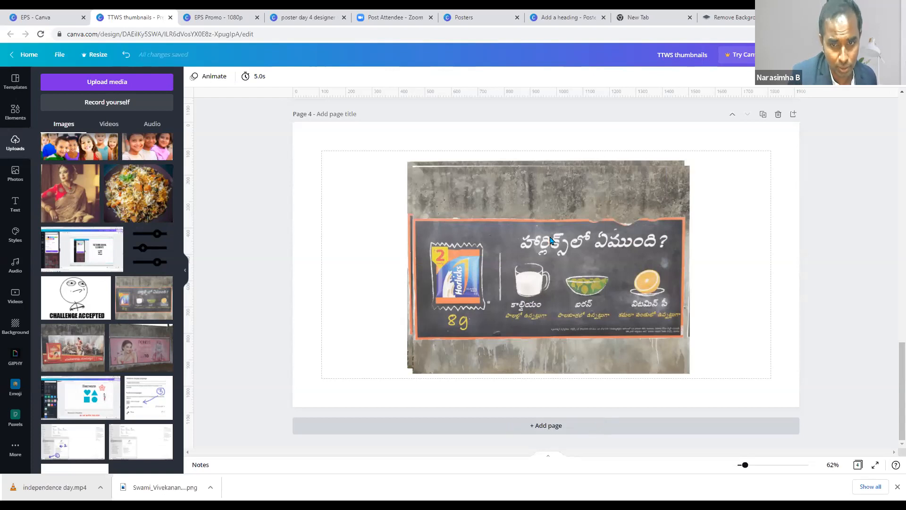
- Try offsetting the front Horlicks photo right and down, then undo the move
drag(569, 232, 573, 233)
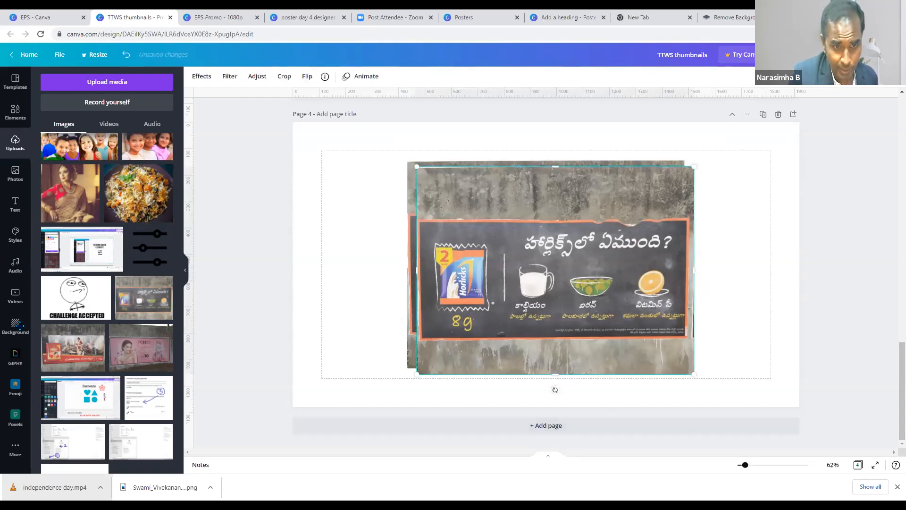
drag(518, 229, 633, 301)
key(Delete)
- Paste the 3 Roses tea ad photo on top of the page 4 stack, leaving it uncropped
key(ctrl+v)
key(ctrl+v)
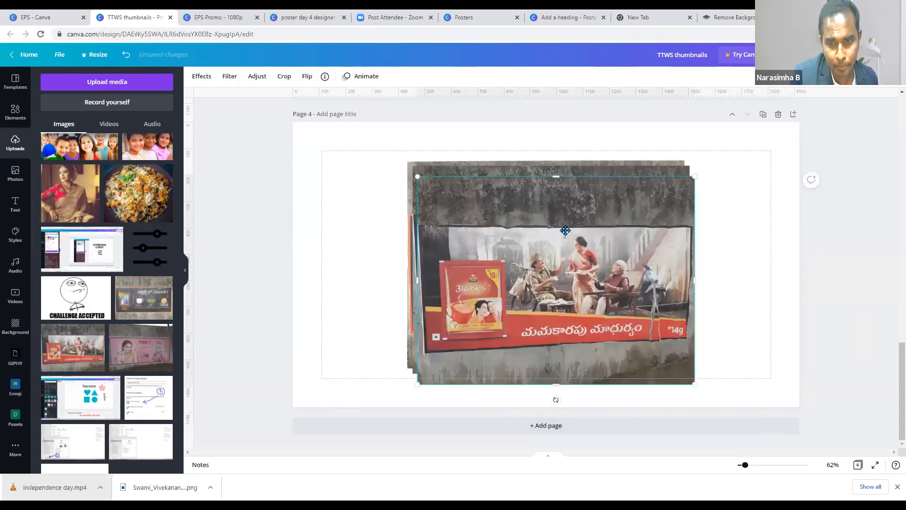
drag(590, 250, 616, 258)
key(ctrl+z)
key(ctrl+z)
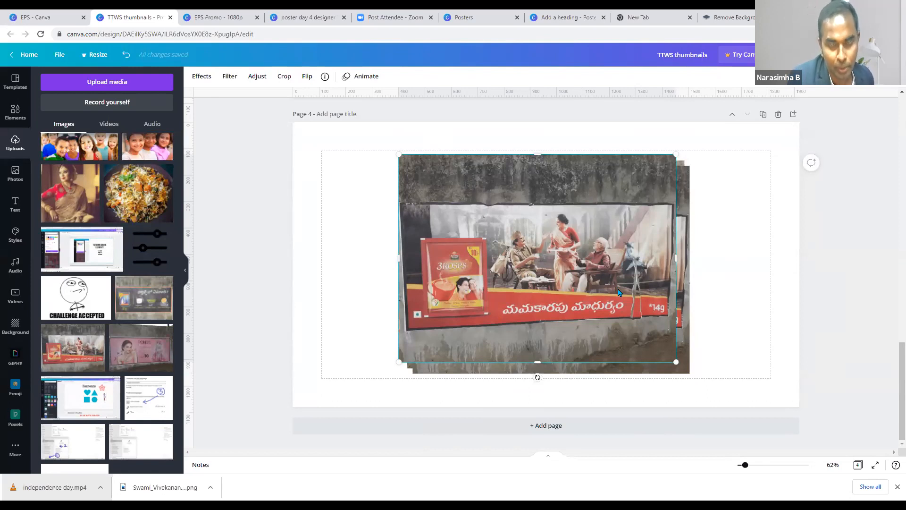
double_click(617, 271)
click(769, 317)
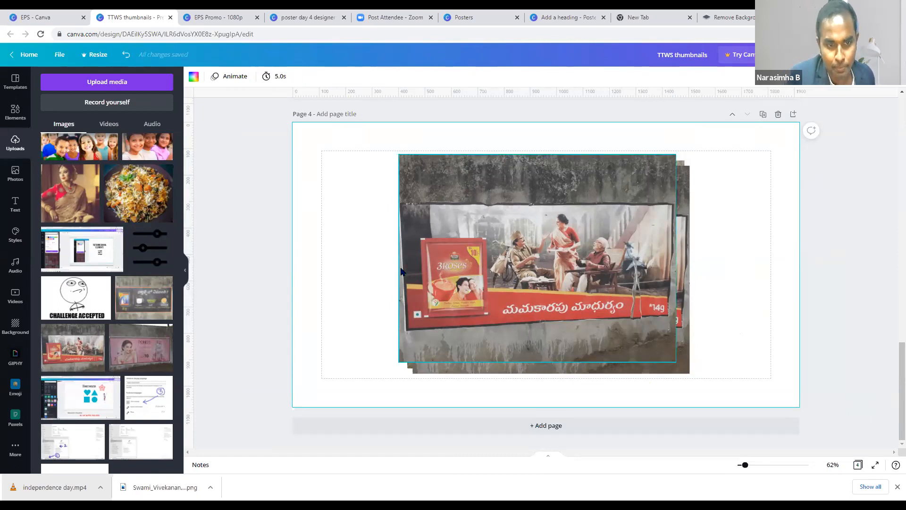
- Add a blank page 5 and search GIPHY for 'thank you' GIFs
click(579, 430)
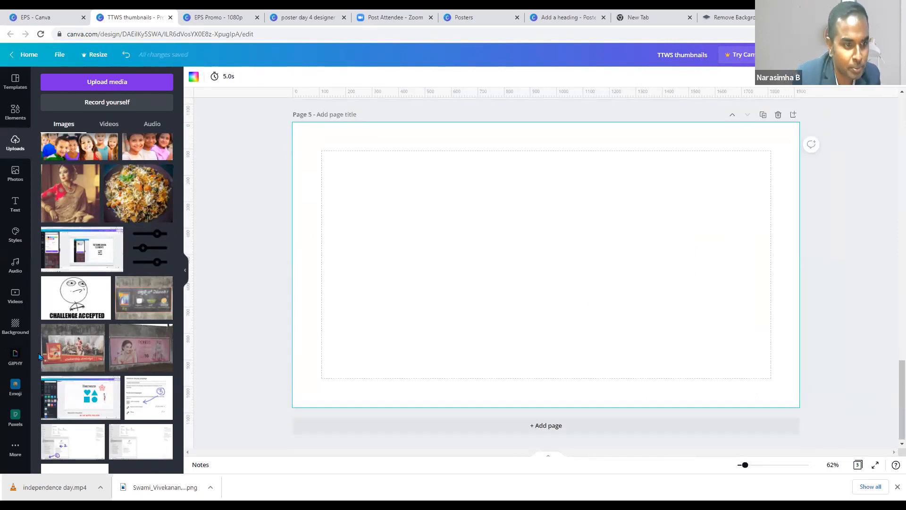
click(15, 364)
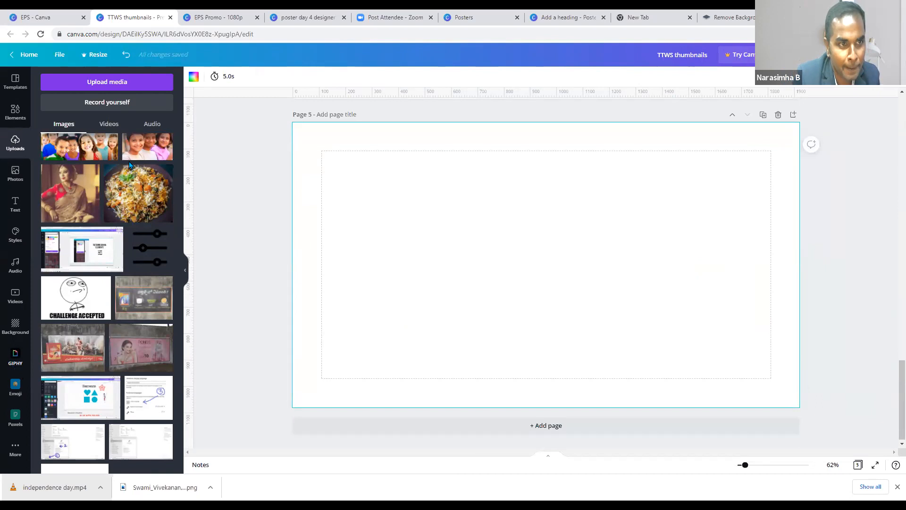
click(94, 84)
text(thank you)
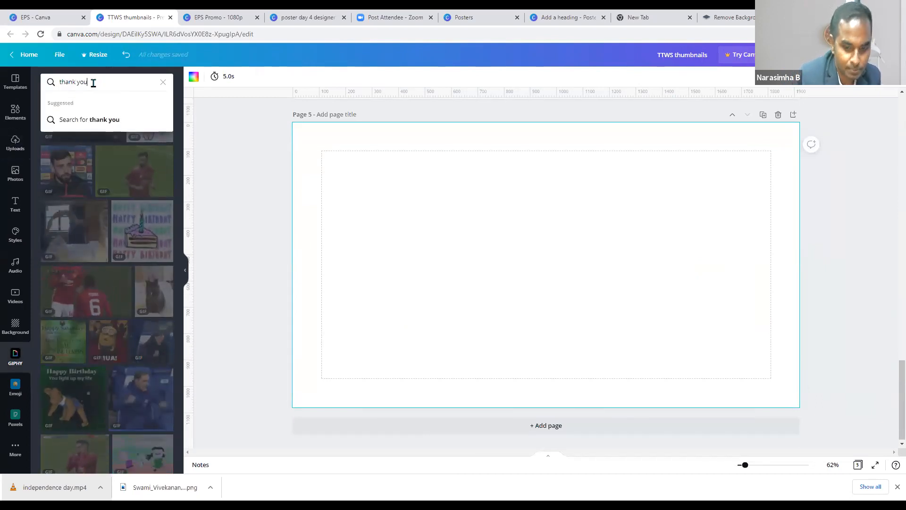
key(Return)
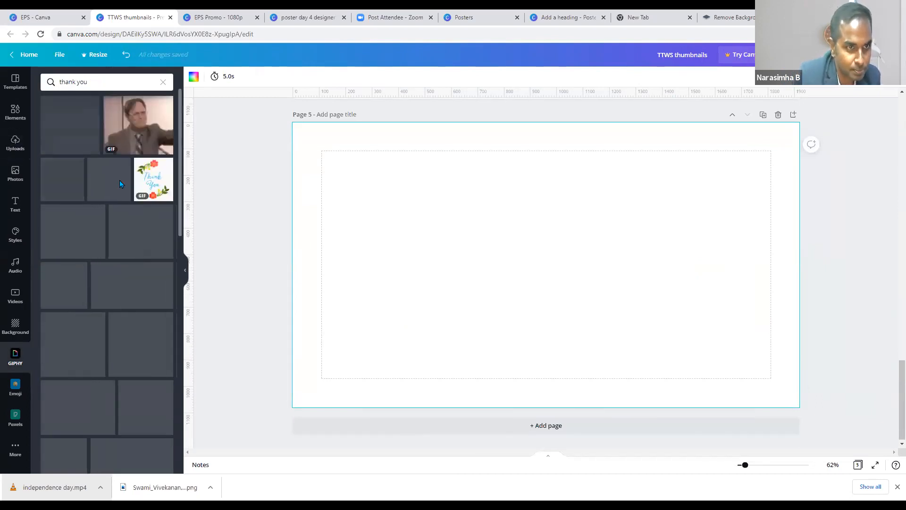
- Put the dog Thank you GIF on page 5 and the colourful Thank You! GIF on new page 6
click(73, 283)
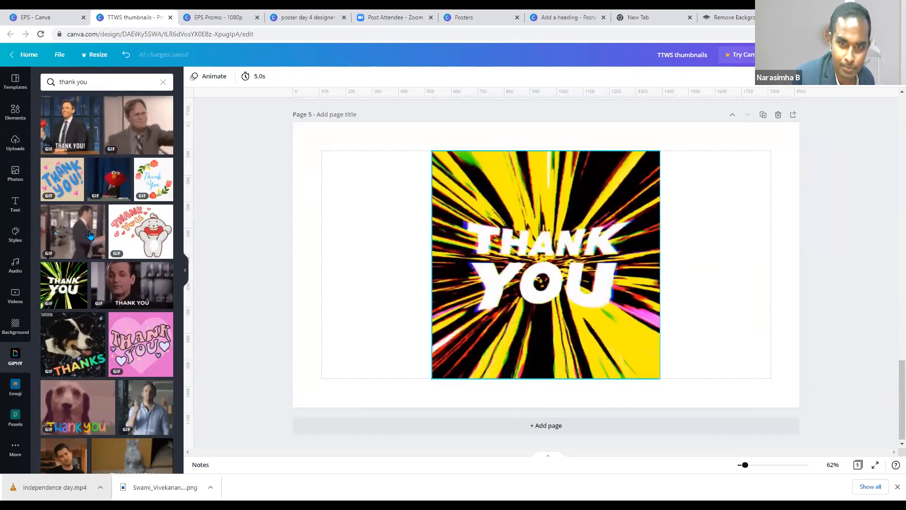
scroll(147, 388, down, 4)
key(Delete)
click(78, 219)
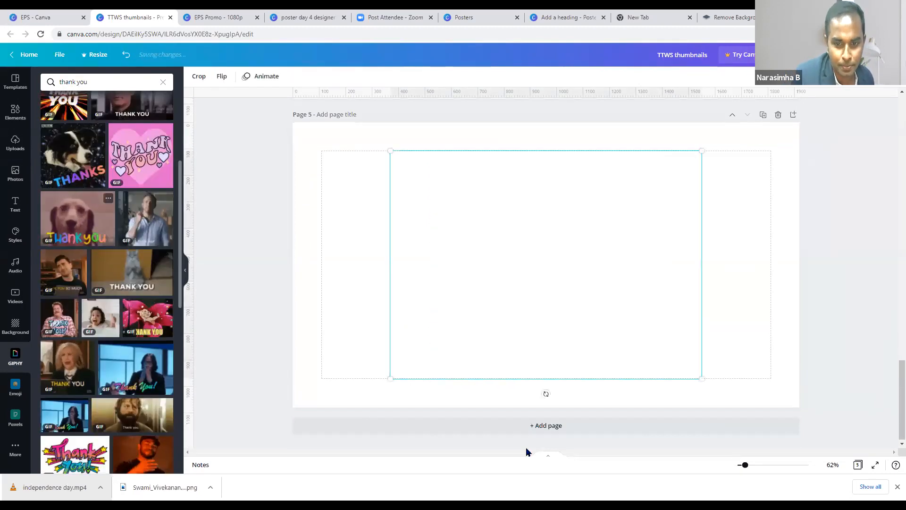
click(546, 425)
click(75, 455)
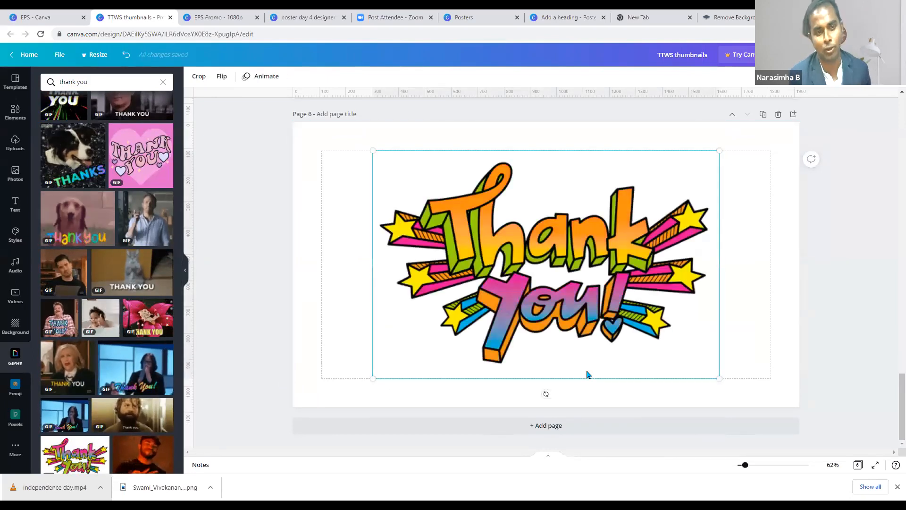